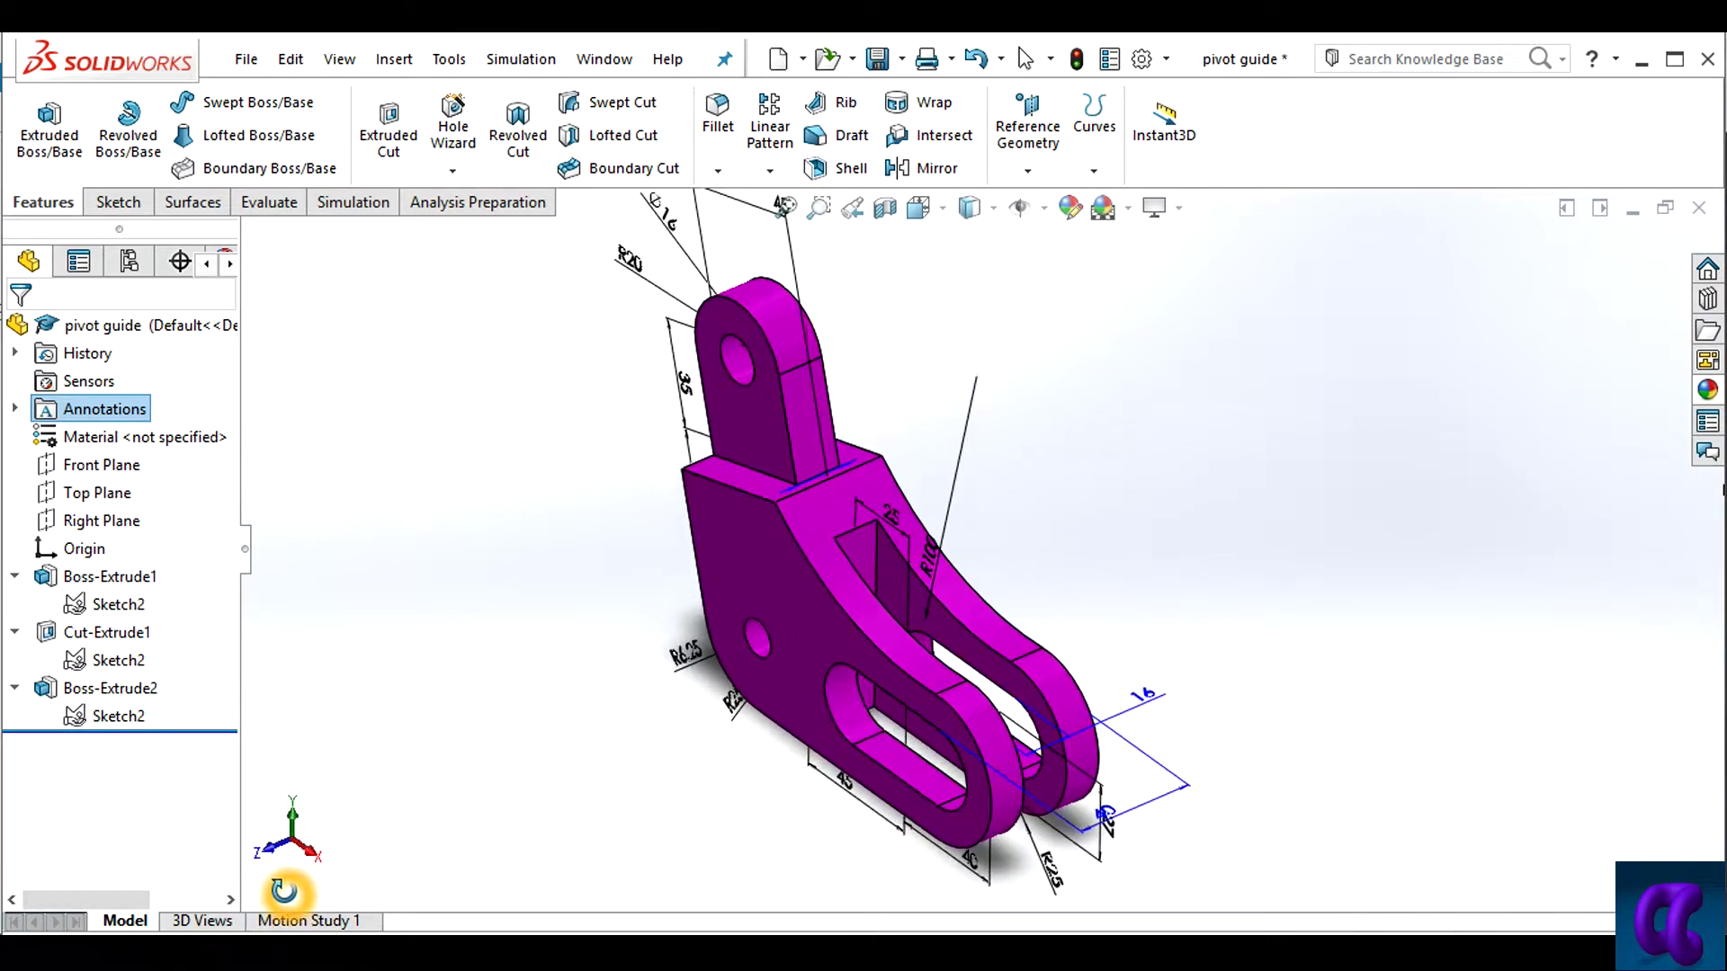
Hide the pivot guide's dimension annotations and orbit the model to a new angle
{"action": "left_click", "coordinate": [540, 767]}
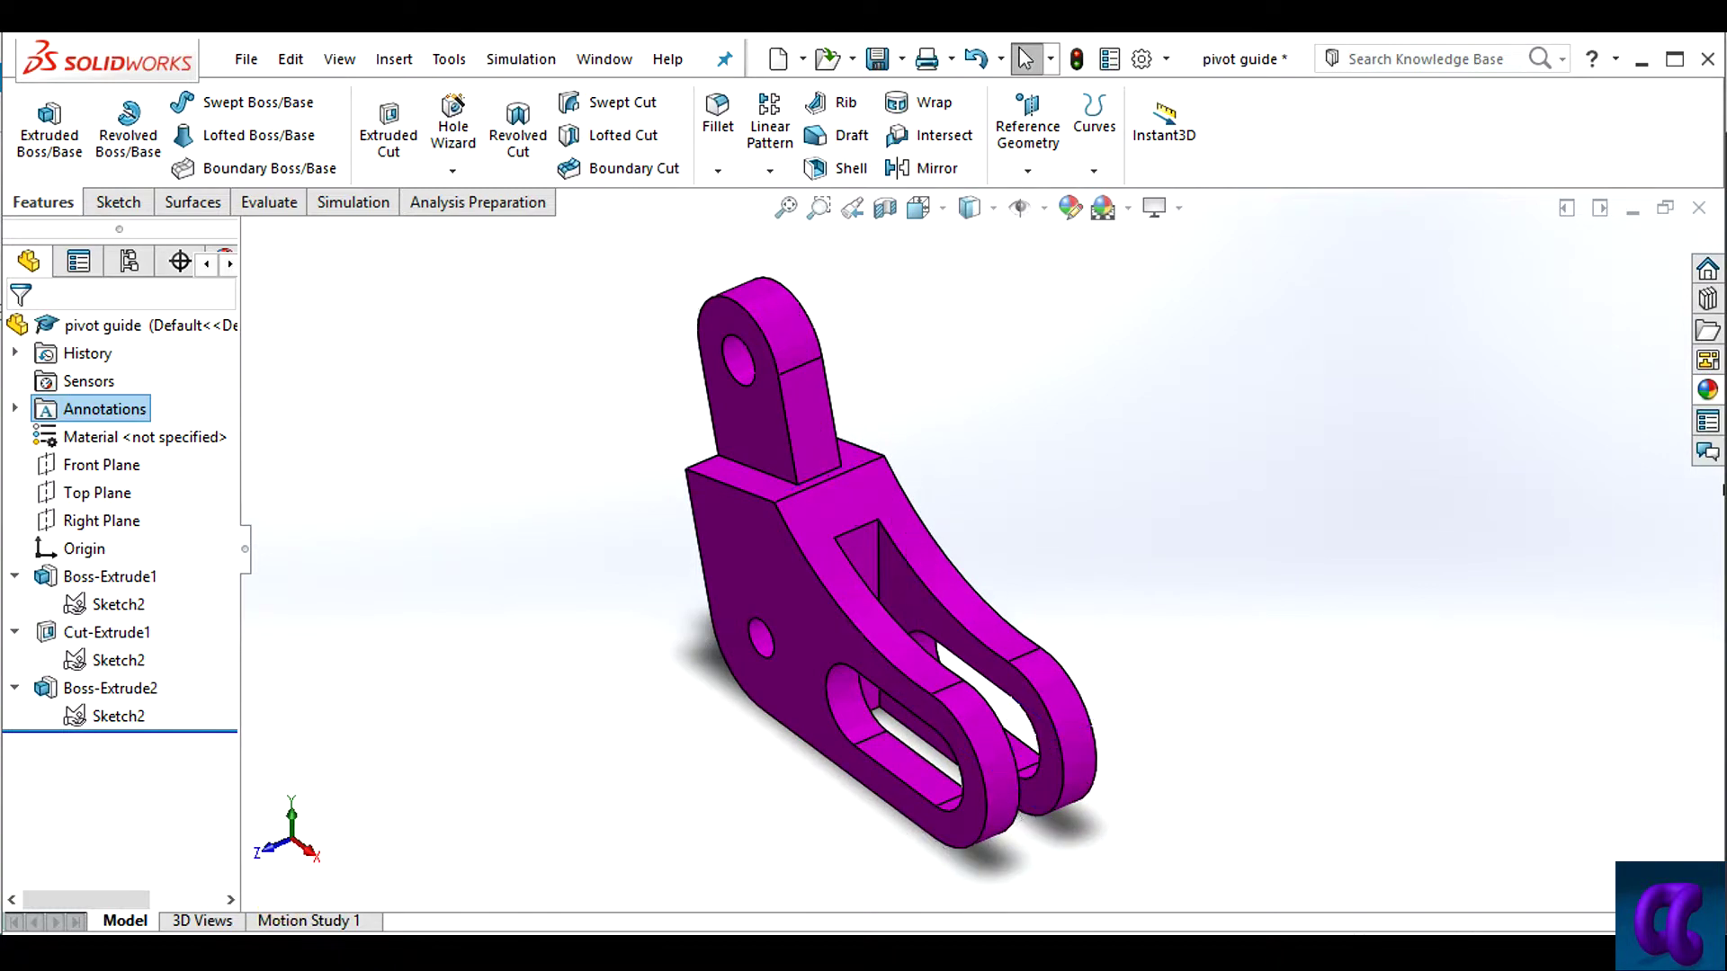
{"action": "mouse_move", "coordinate": [983, 909]}
{"action": "middle_mouse_down"}
{"action": "mouse_move", "coordinate": [1049, 855]}
{"action": "mouse_move", "coordinate": [1561, 829]}
{"action": "mouse_move", "coordinate": [1654, 629]}
{"action": "mouse_move", "coordinate": [1665, 803]}
{"action": "mouse_move", "coordinate": [1111, 929]}
{"action": "mouse_move", "coordinate": [1025, 60]}
{"action": "middle_mouse_up"}
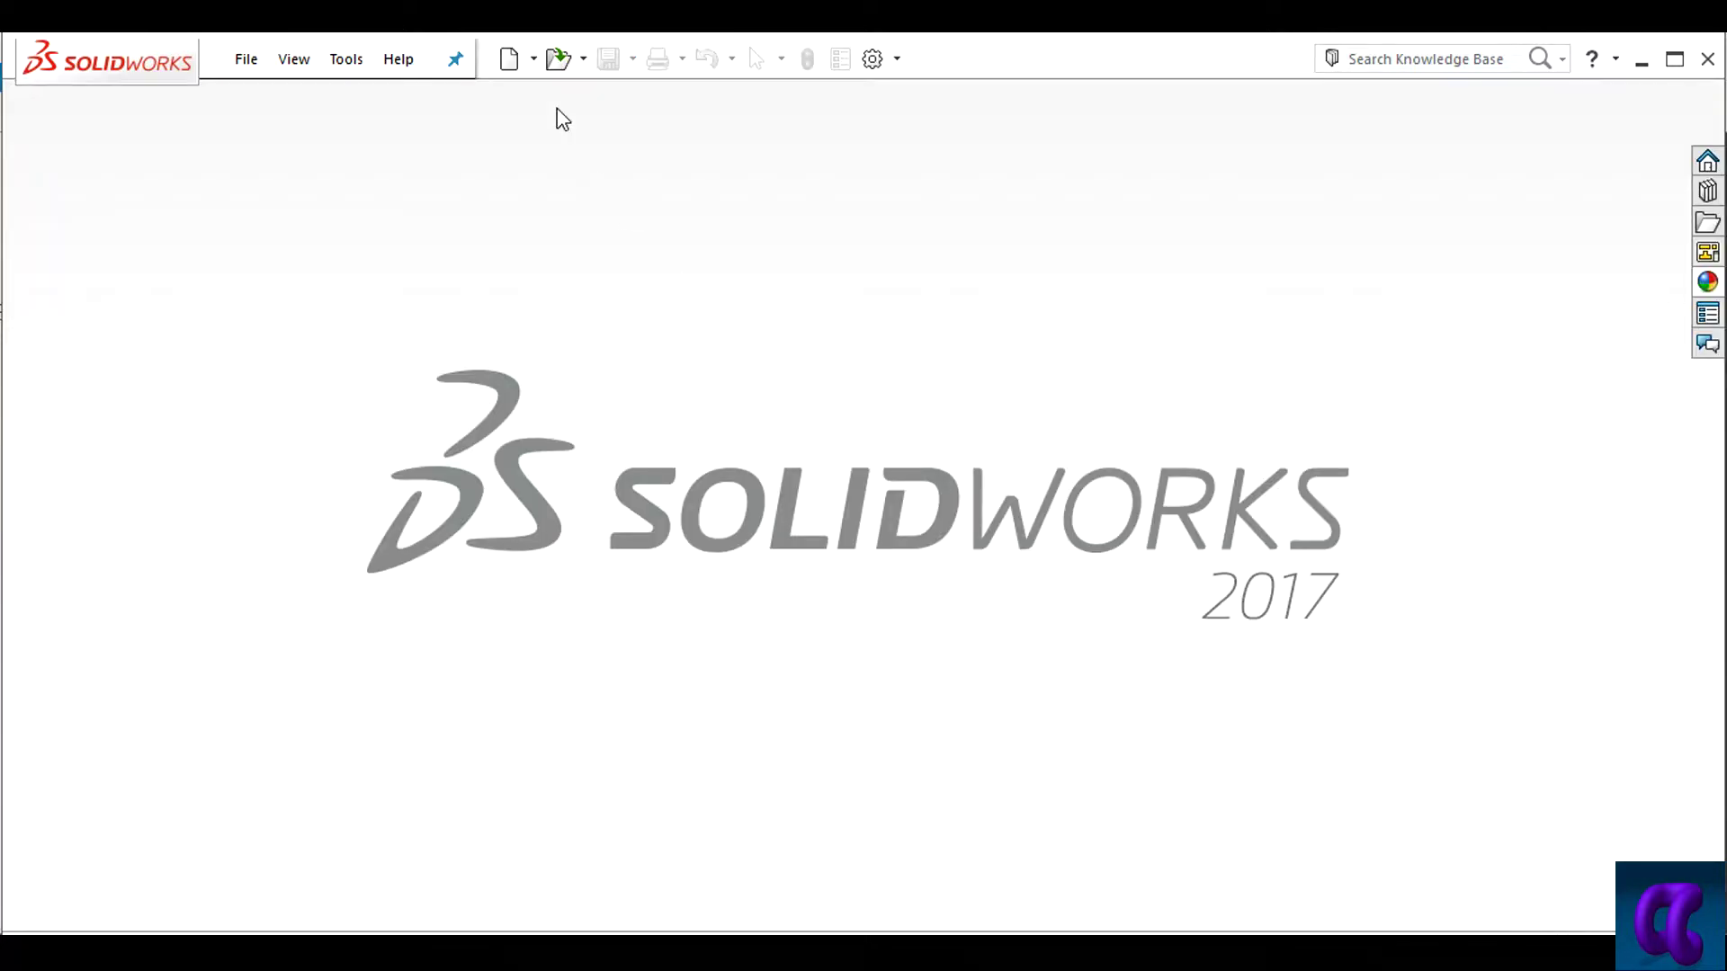
Create a new Part document, maximize the window, and begin a sketch on the Front Plane
{"action": "left_click", "coordinate": [510, 61]}
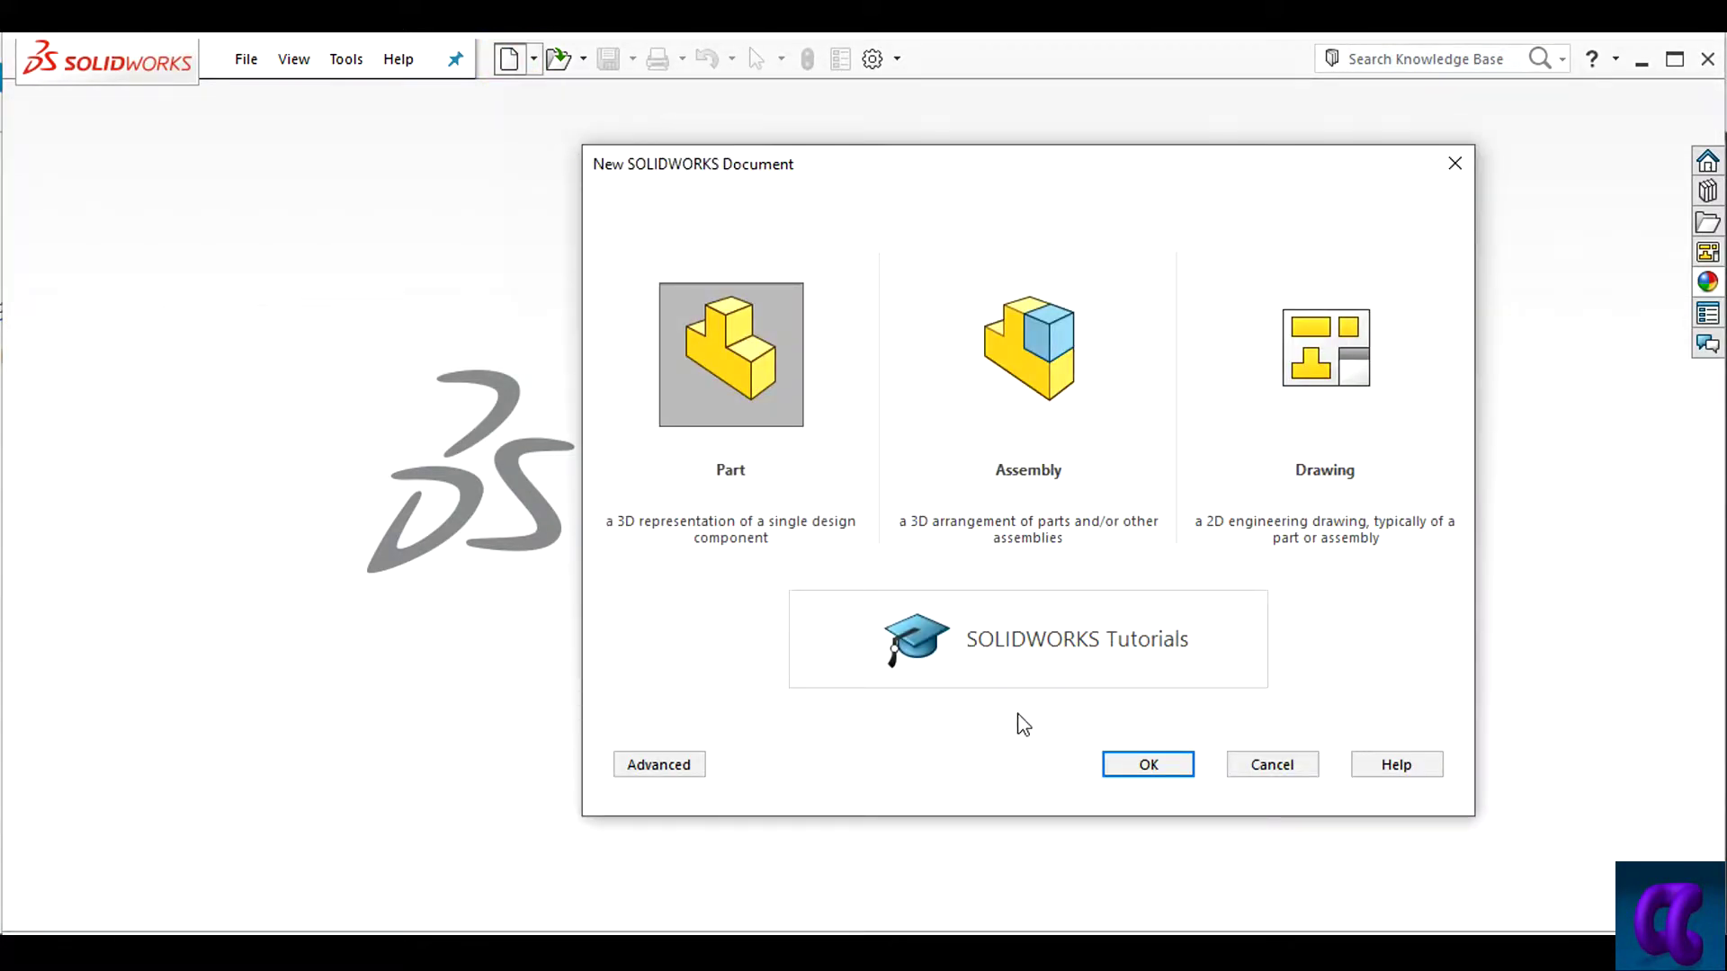
{"action": "left_click", "coordinate": [1125, 769]}
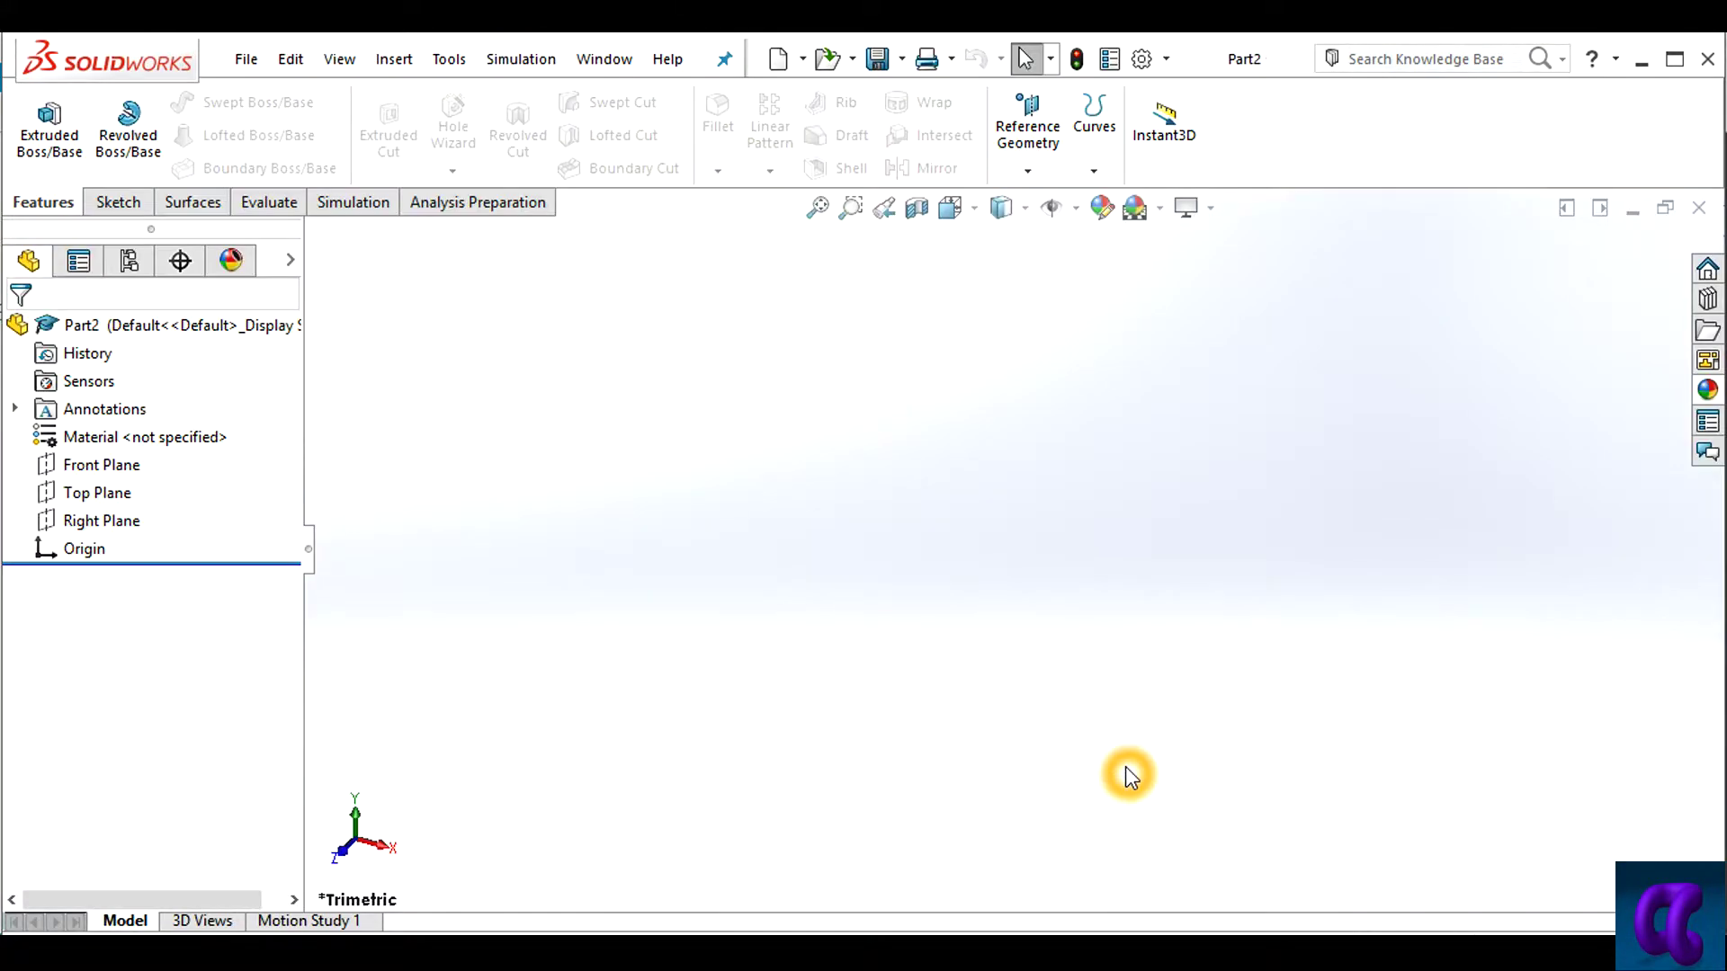
{"action": "left_click", "coordinate": [117, 201]}
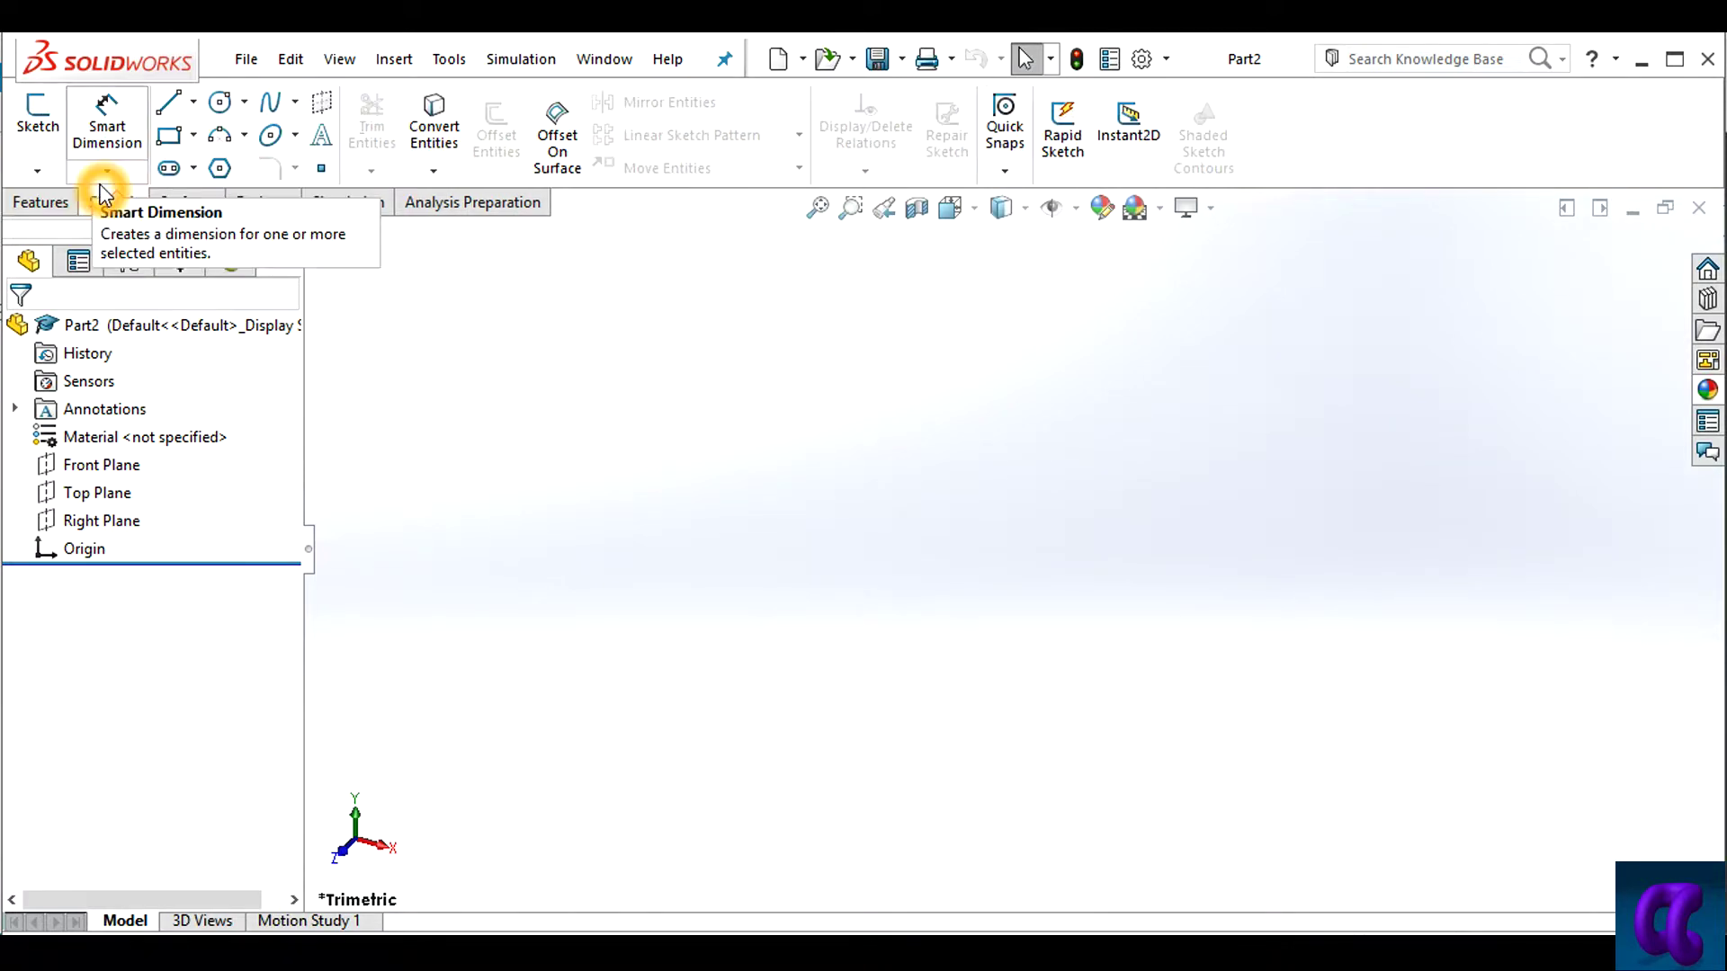
{"action": "left_click", "coordinate": [1676, 66]}
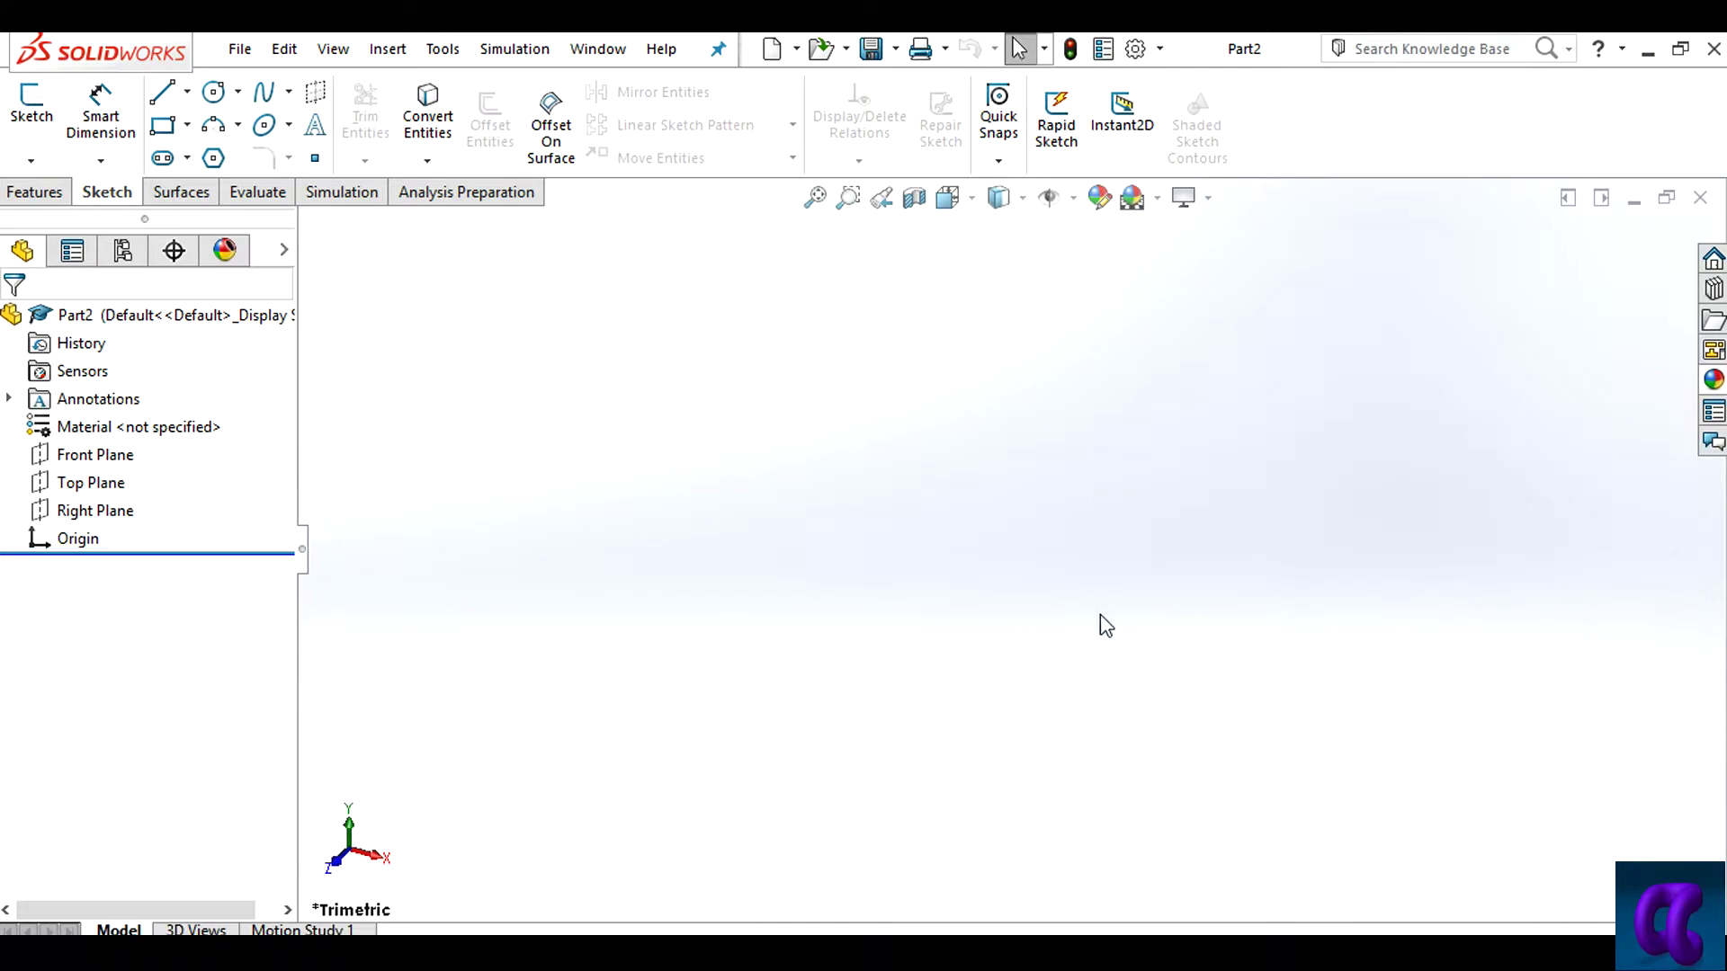
{"action": "left_click", "coordinate": [31, 103]}
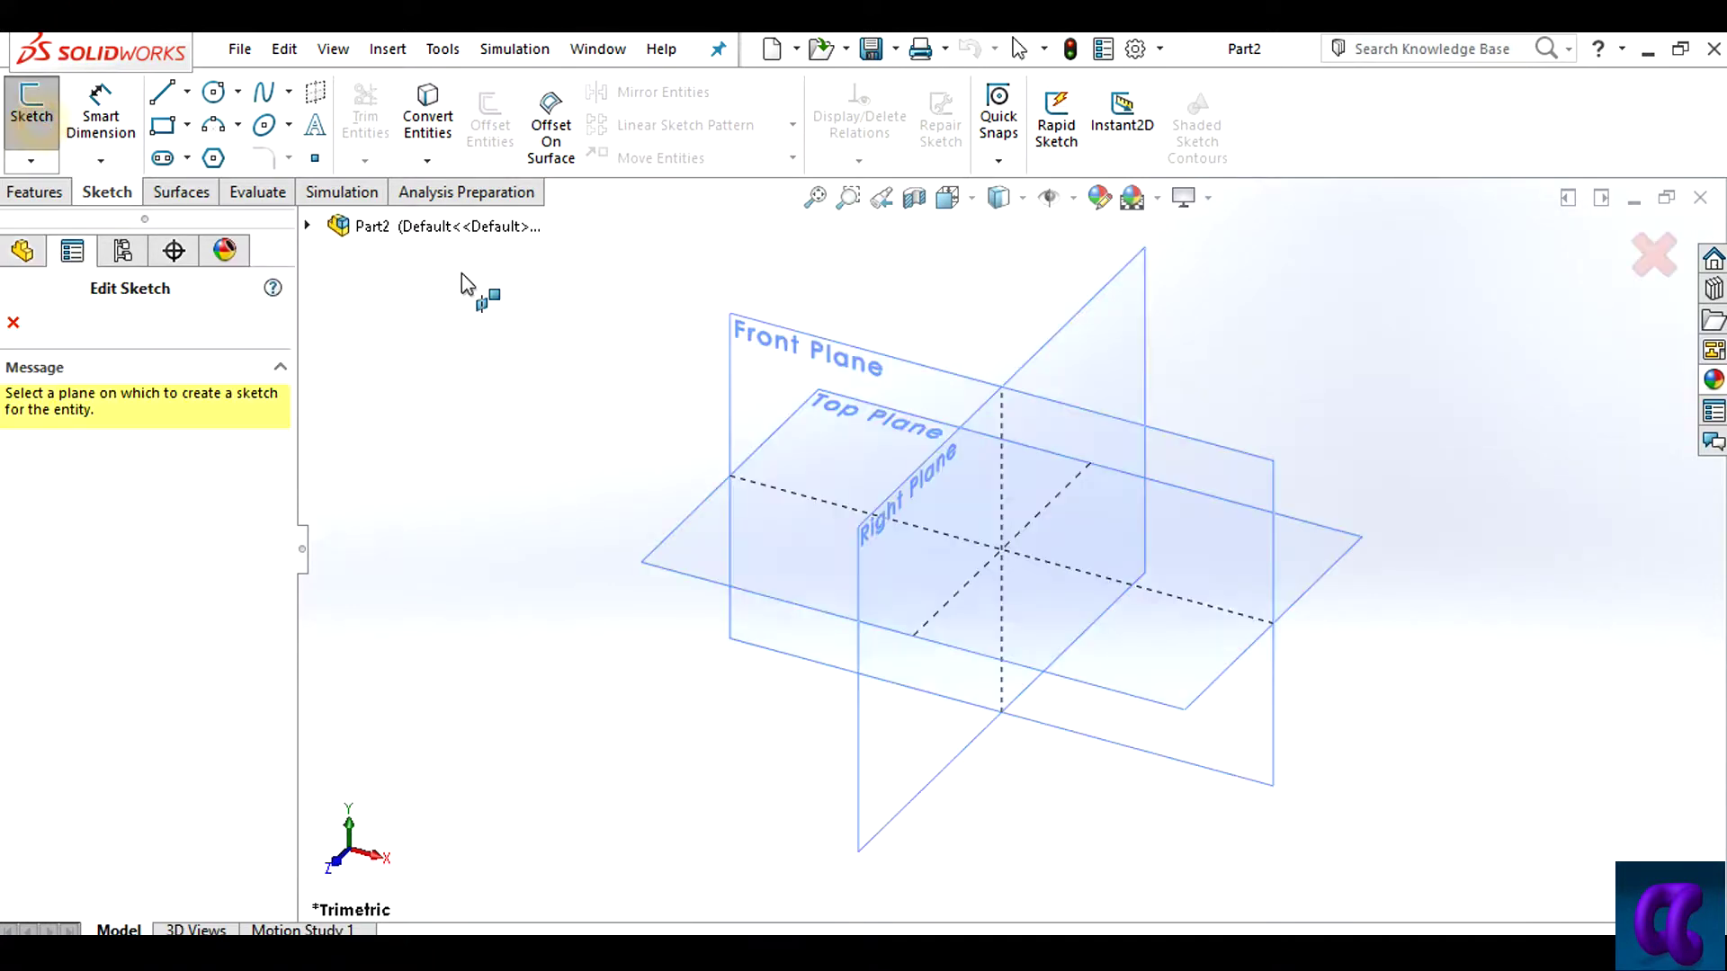
{"action": "left_click", "coordinate": [1264, 468]}
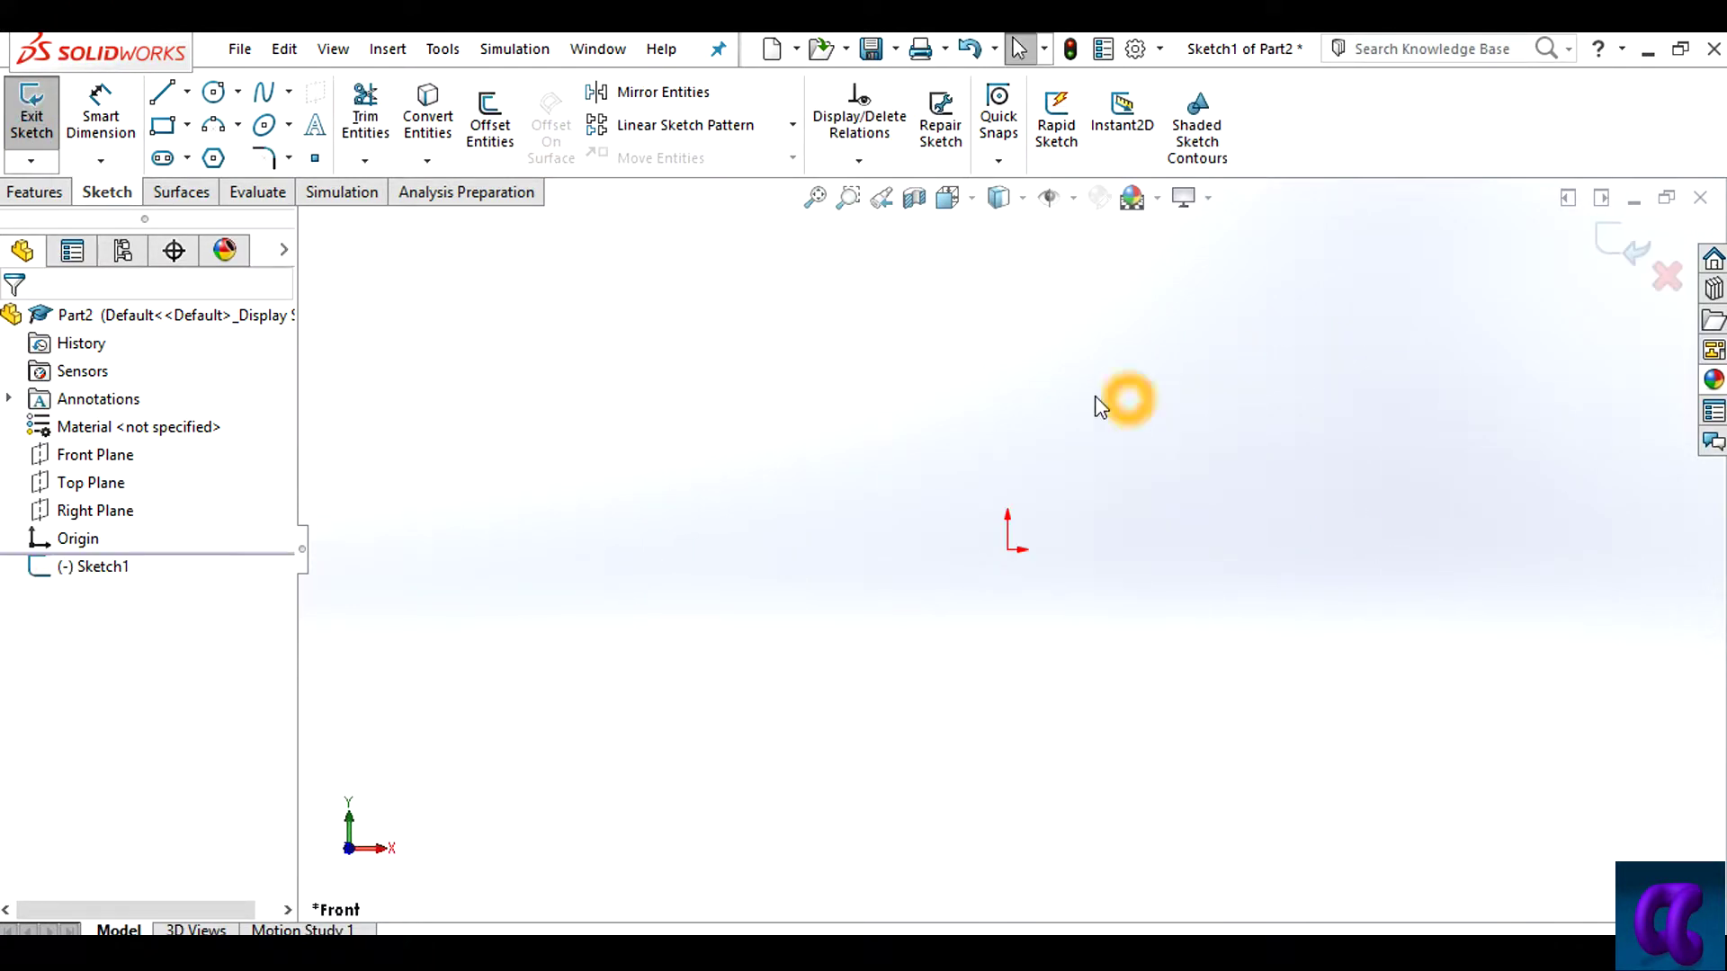
Draw a circle at the origin and a centerpoint arc around it
{"action": "left_click", "coordinate": [212, 93]}
{"action": "left_click", "coordinate": [1008, 549]}
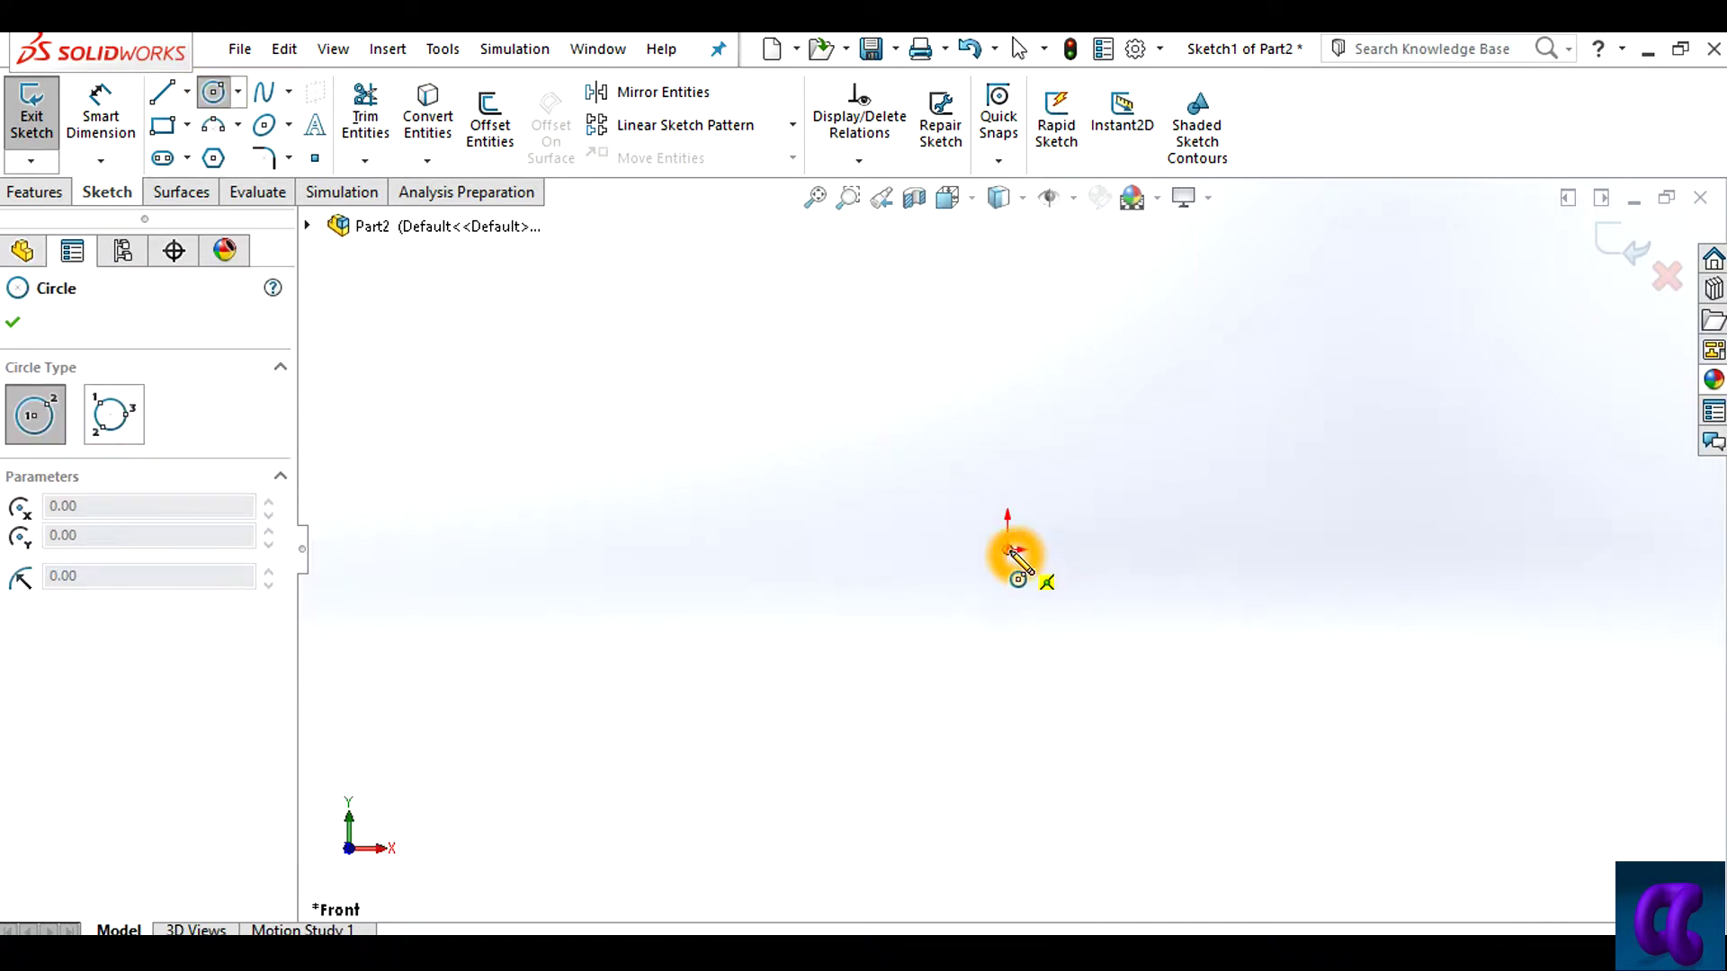
{"action": "left_click", "coordinate": [877, 694]}
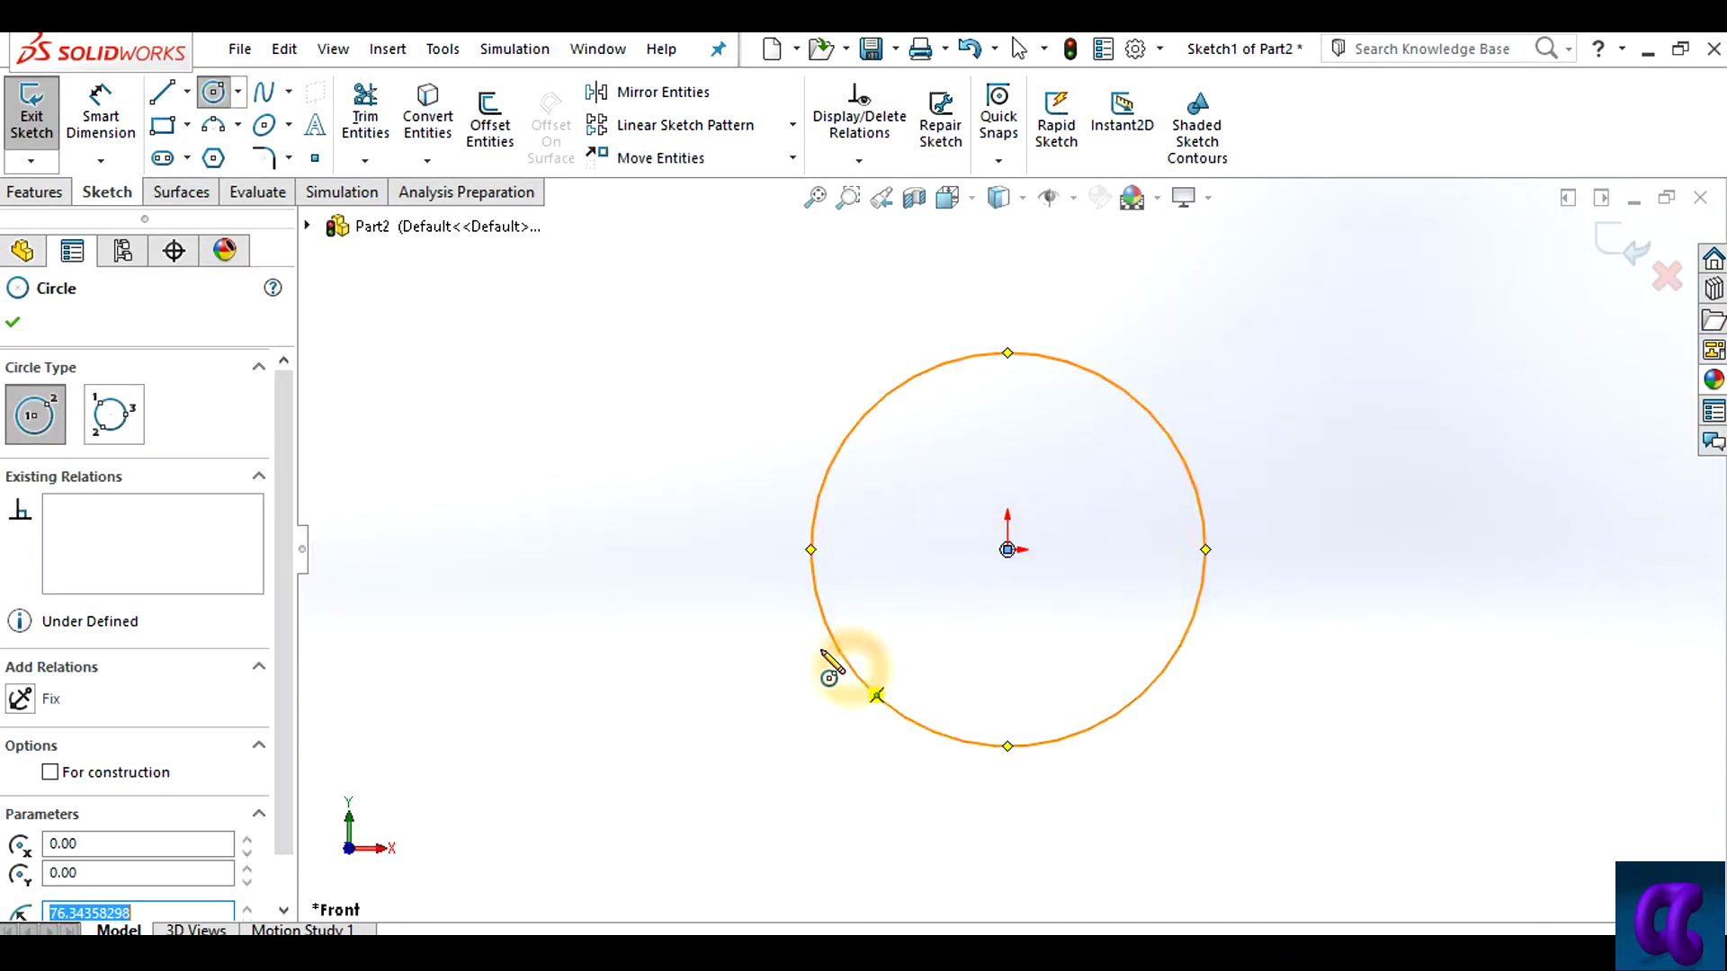
{"action": "left_click", "coordinate": [238, 125]}
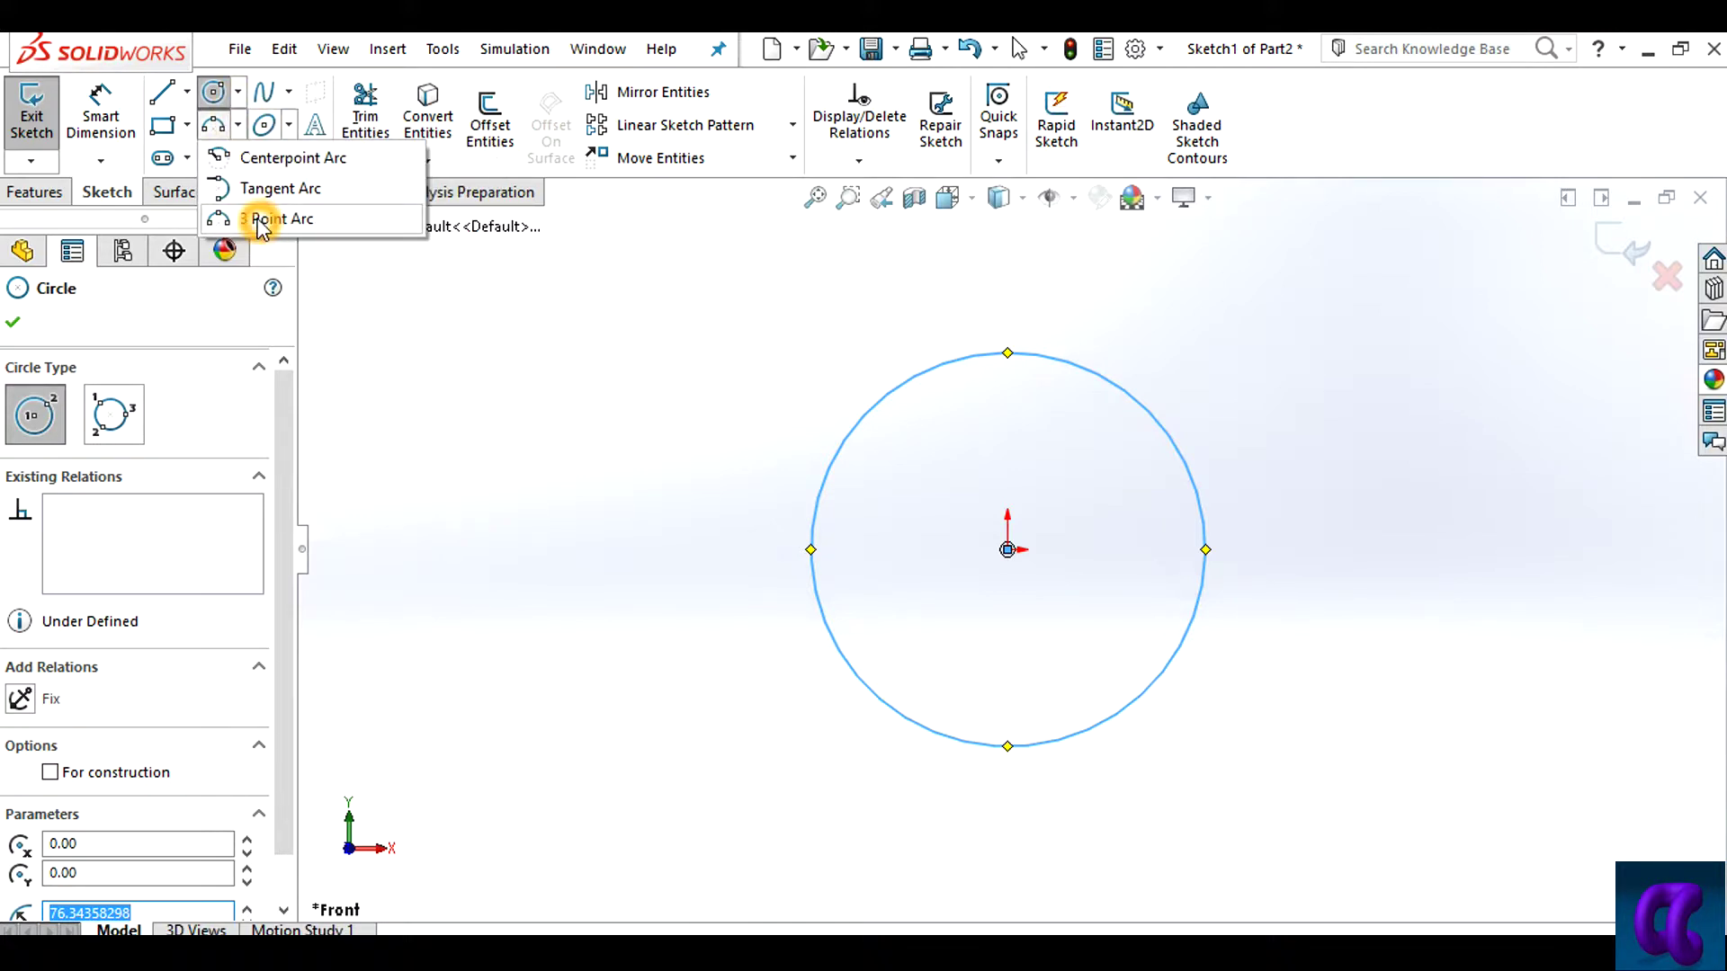
{"action": "left_click", "coordinate": [270, 158]}
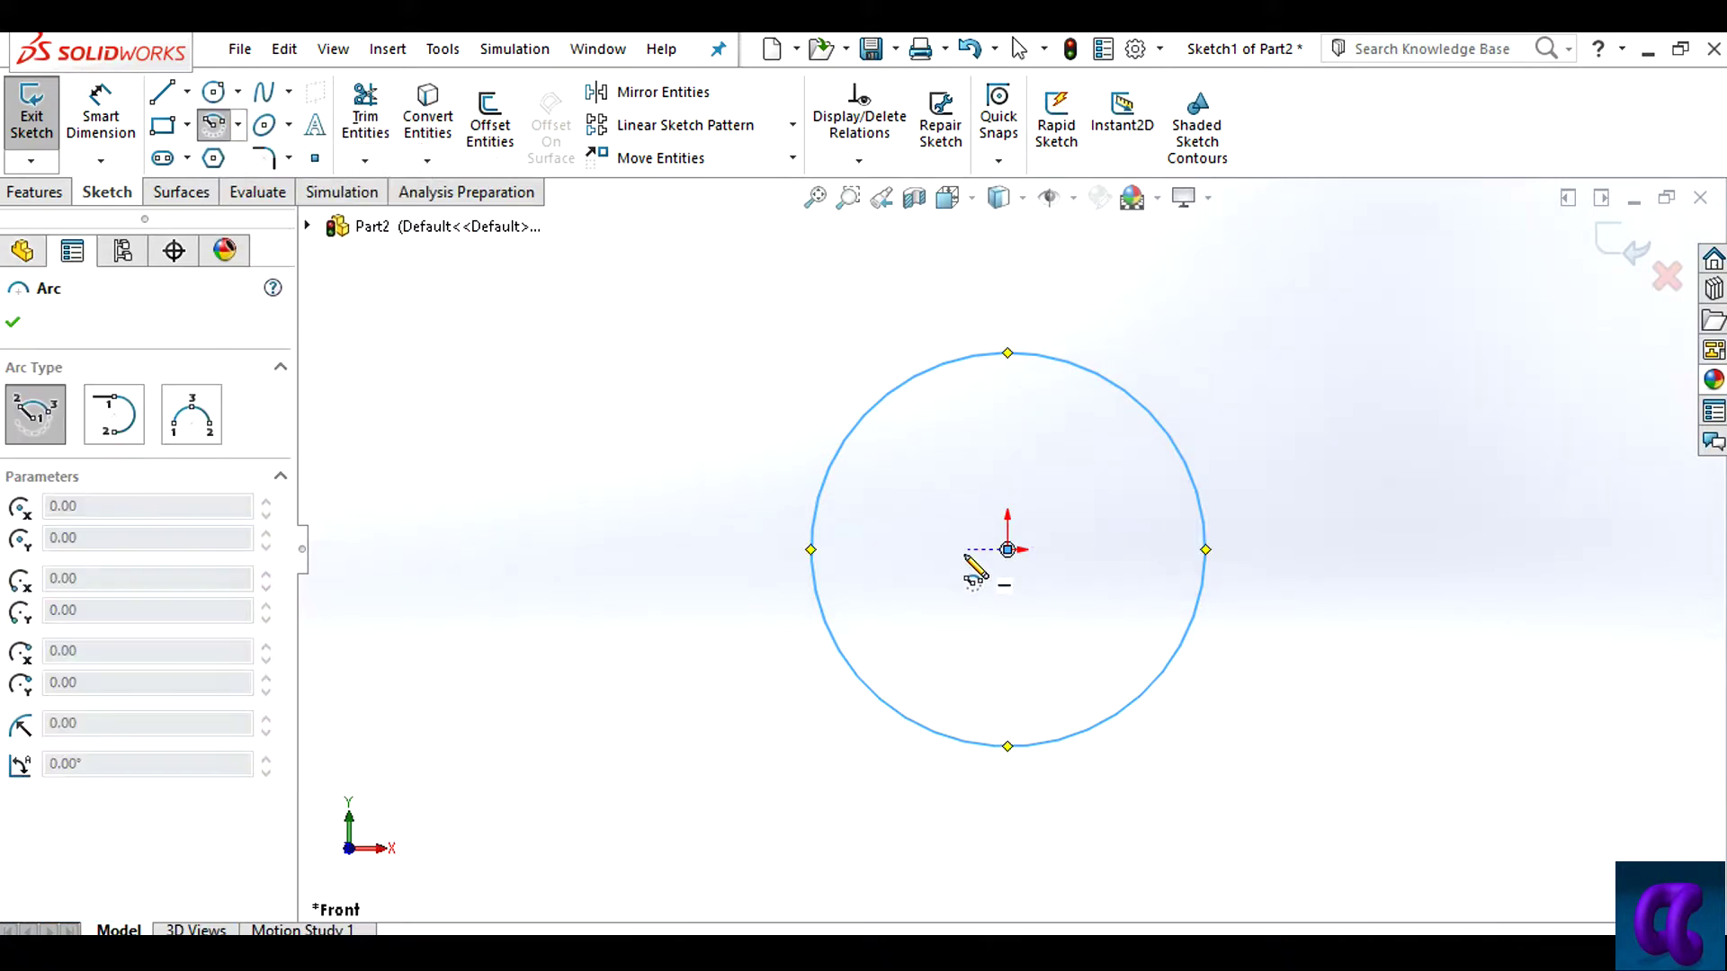
{"action": "left_click", "coordinate": [1007, 549]}
{"action": "left_click", "coordinate": [729, 336]}
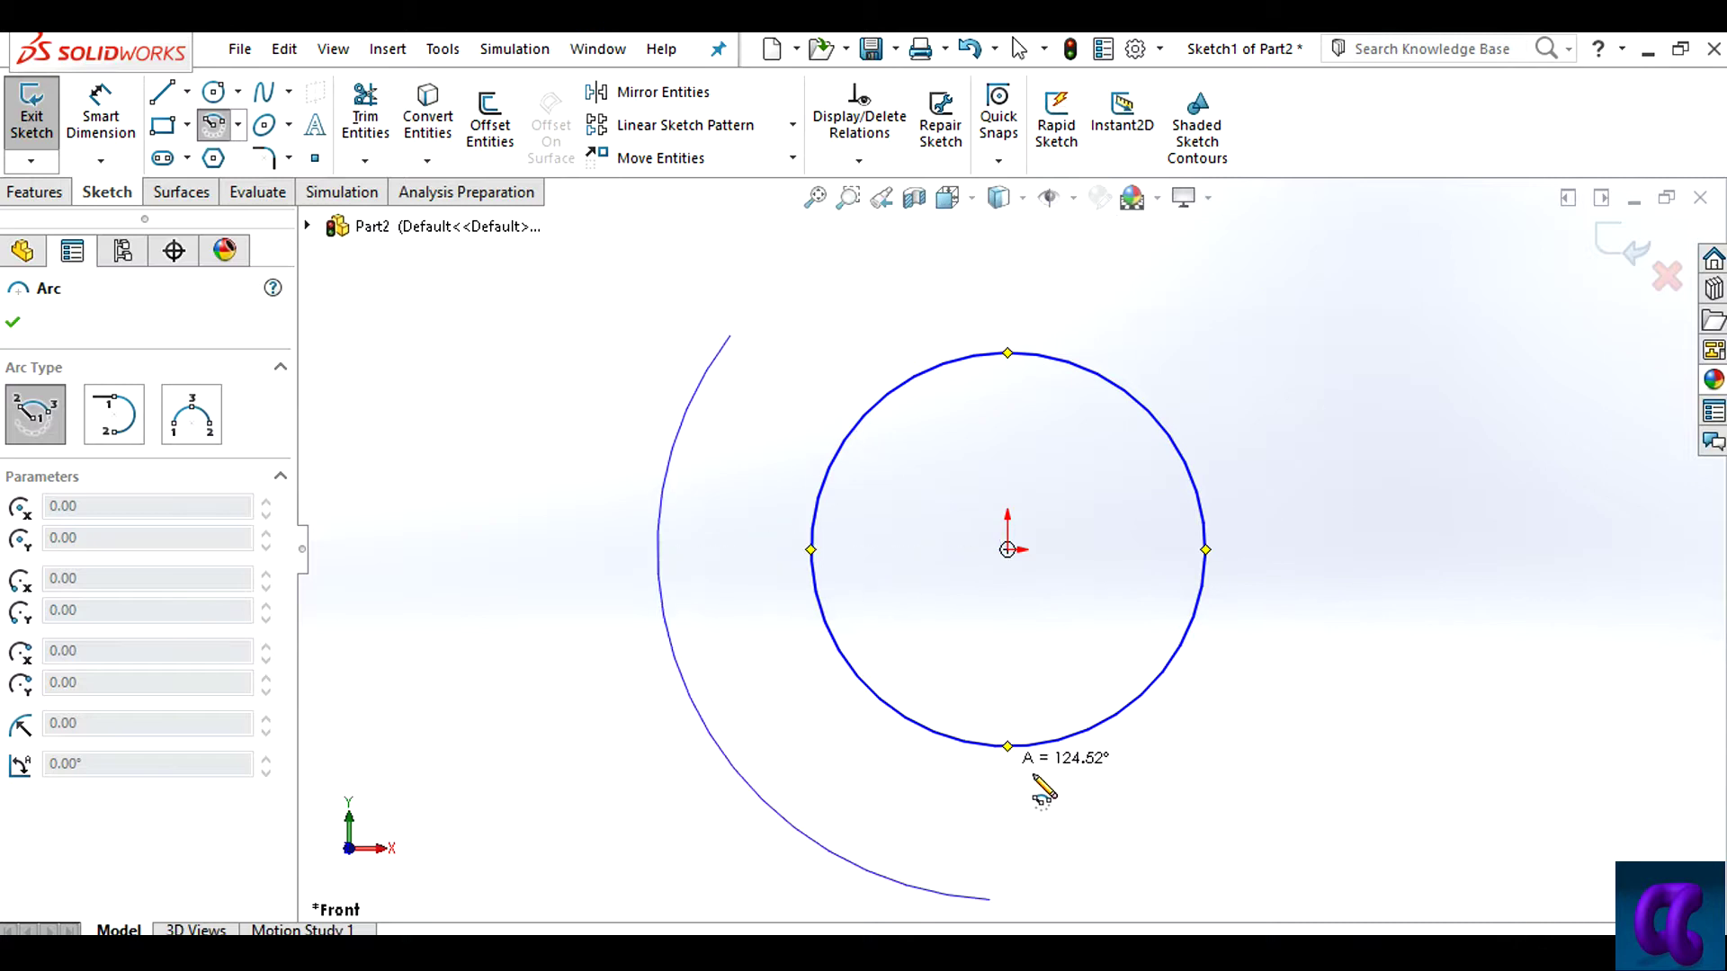
{"action": "left_click", "coordinate": [1257, 797]}
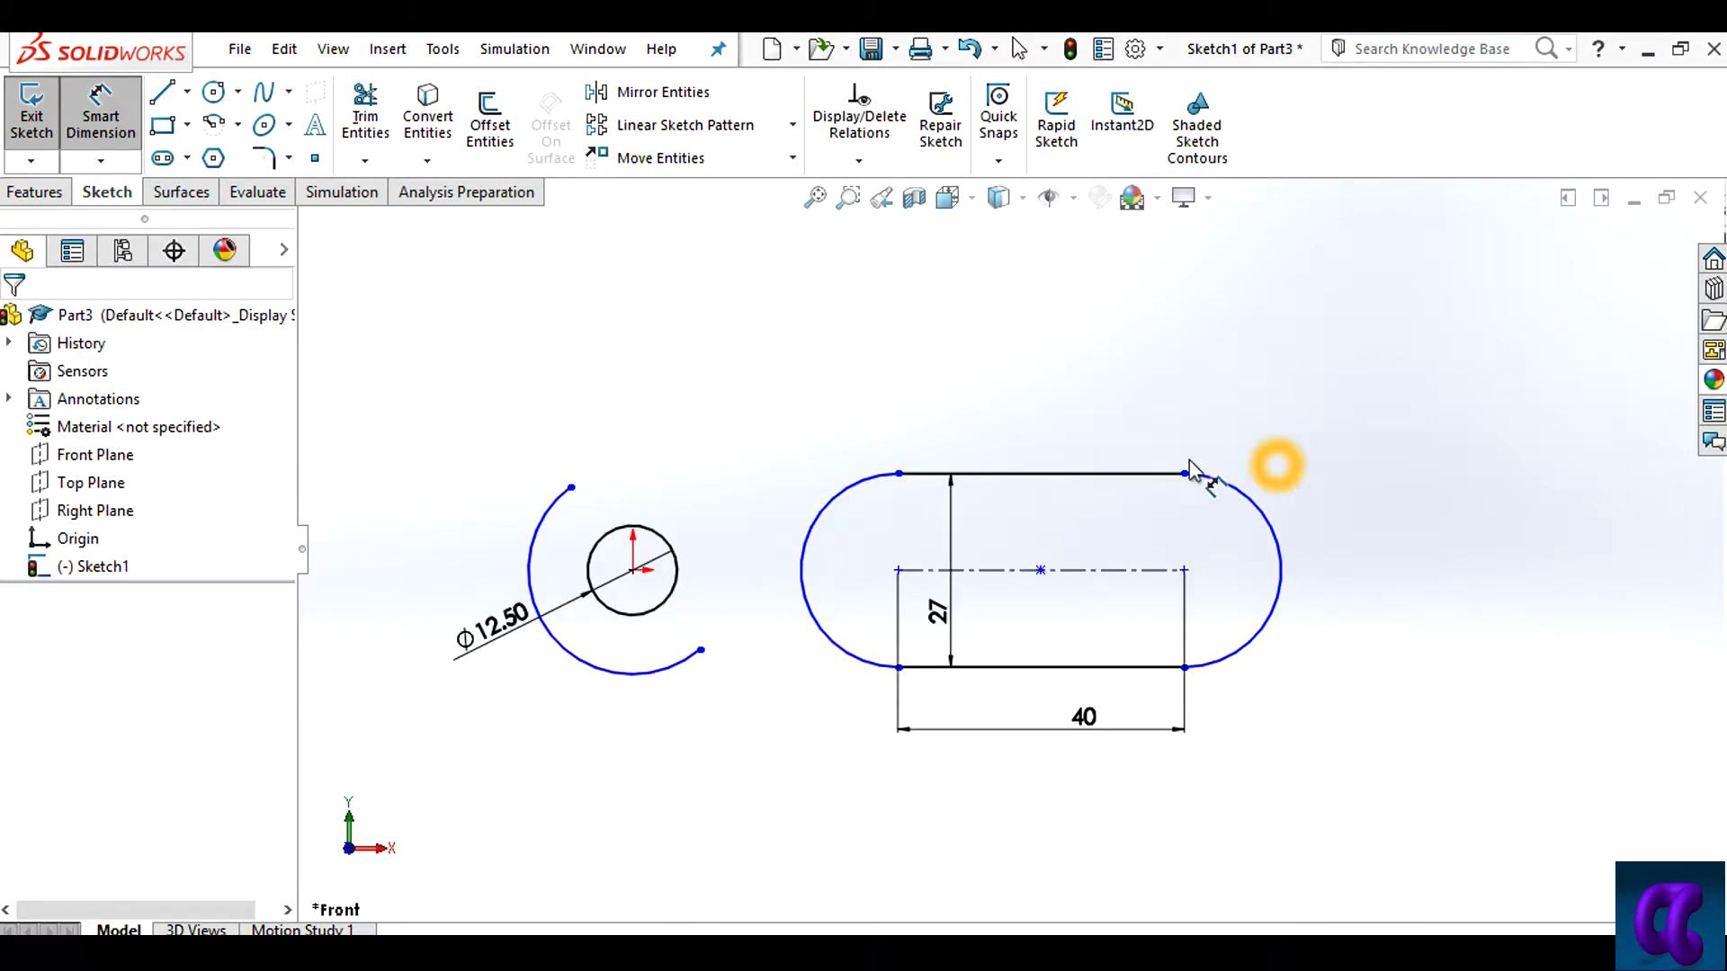
Add the 40×27 slot and dimension it 45 from the origin
{"action": "left_click", "coordinate": [133, 126]}
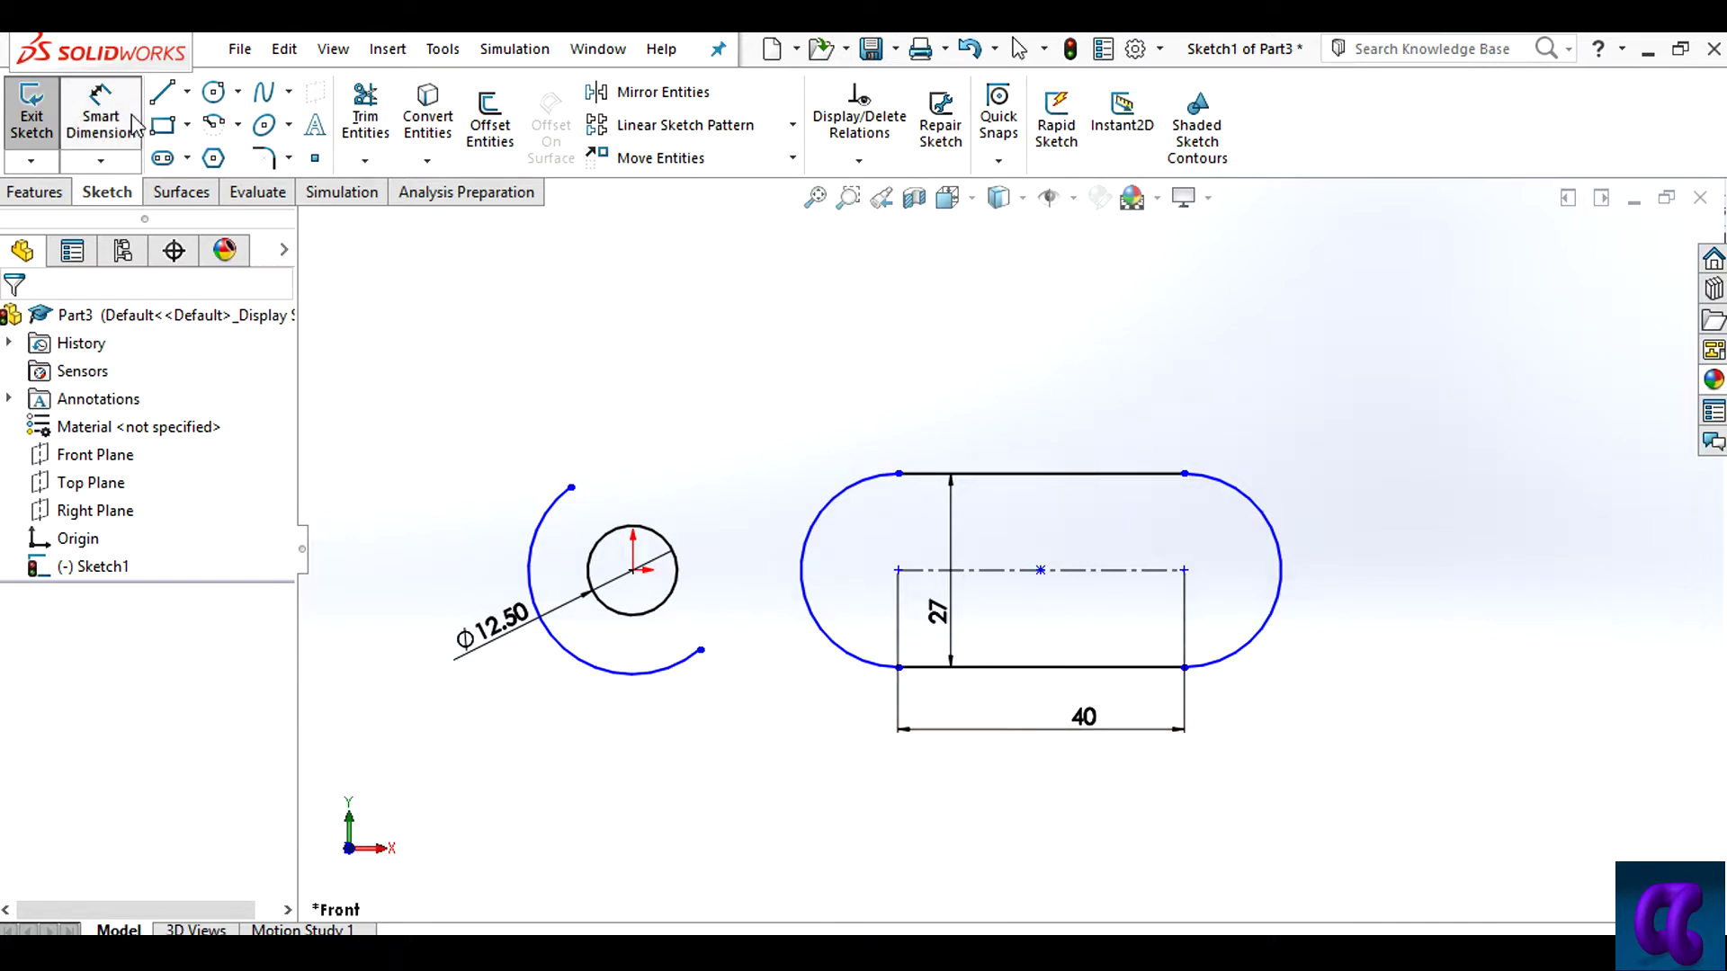
{"action": "left_click", "coordinate": [930, 602]}
{"action": "left_click", "coordinate": [898, 570]}
{"action": "left_click", "coordinate": [633, 570]}
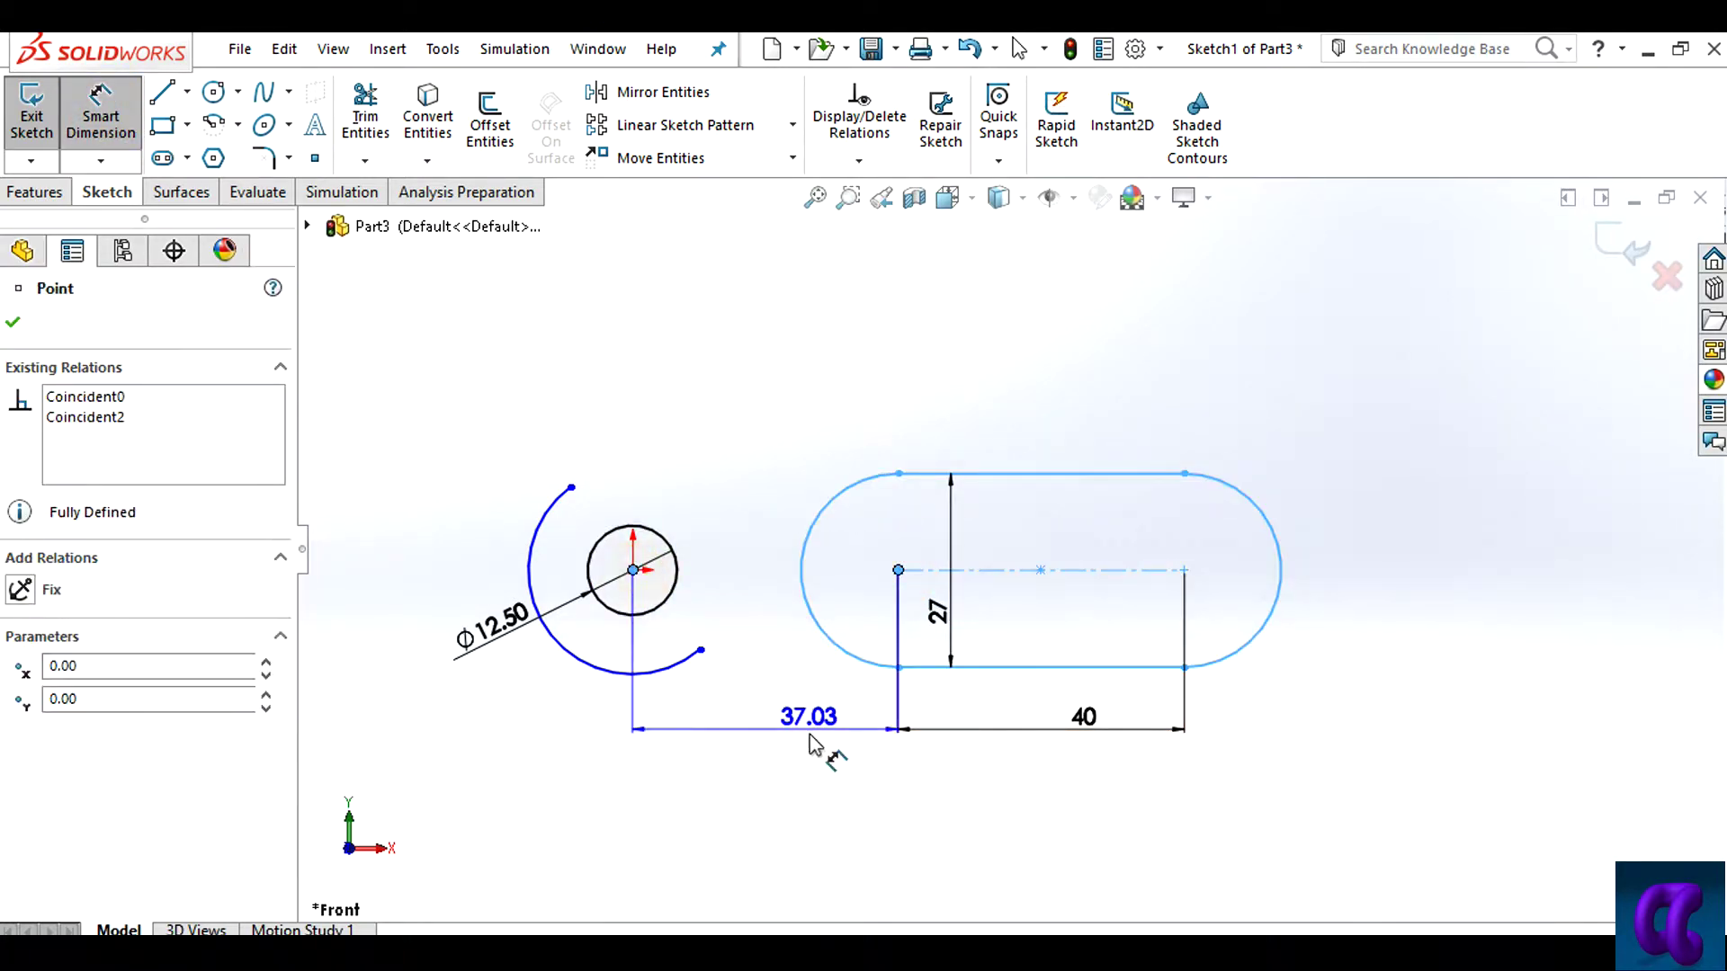
{"action": "left_click", "coordinate": [800, 769]}
{"action": "type", "text": "45"}
{"action": "key", "text": "Return"}
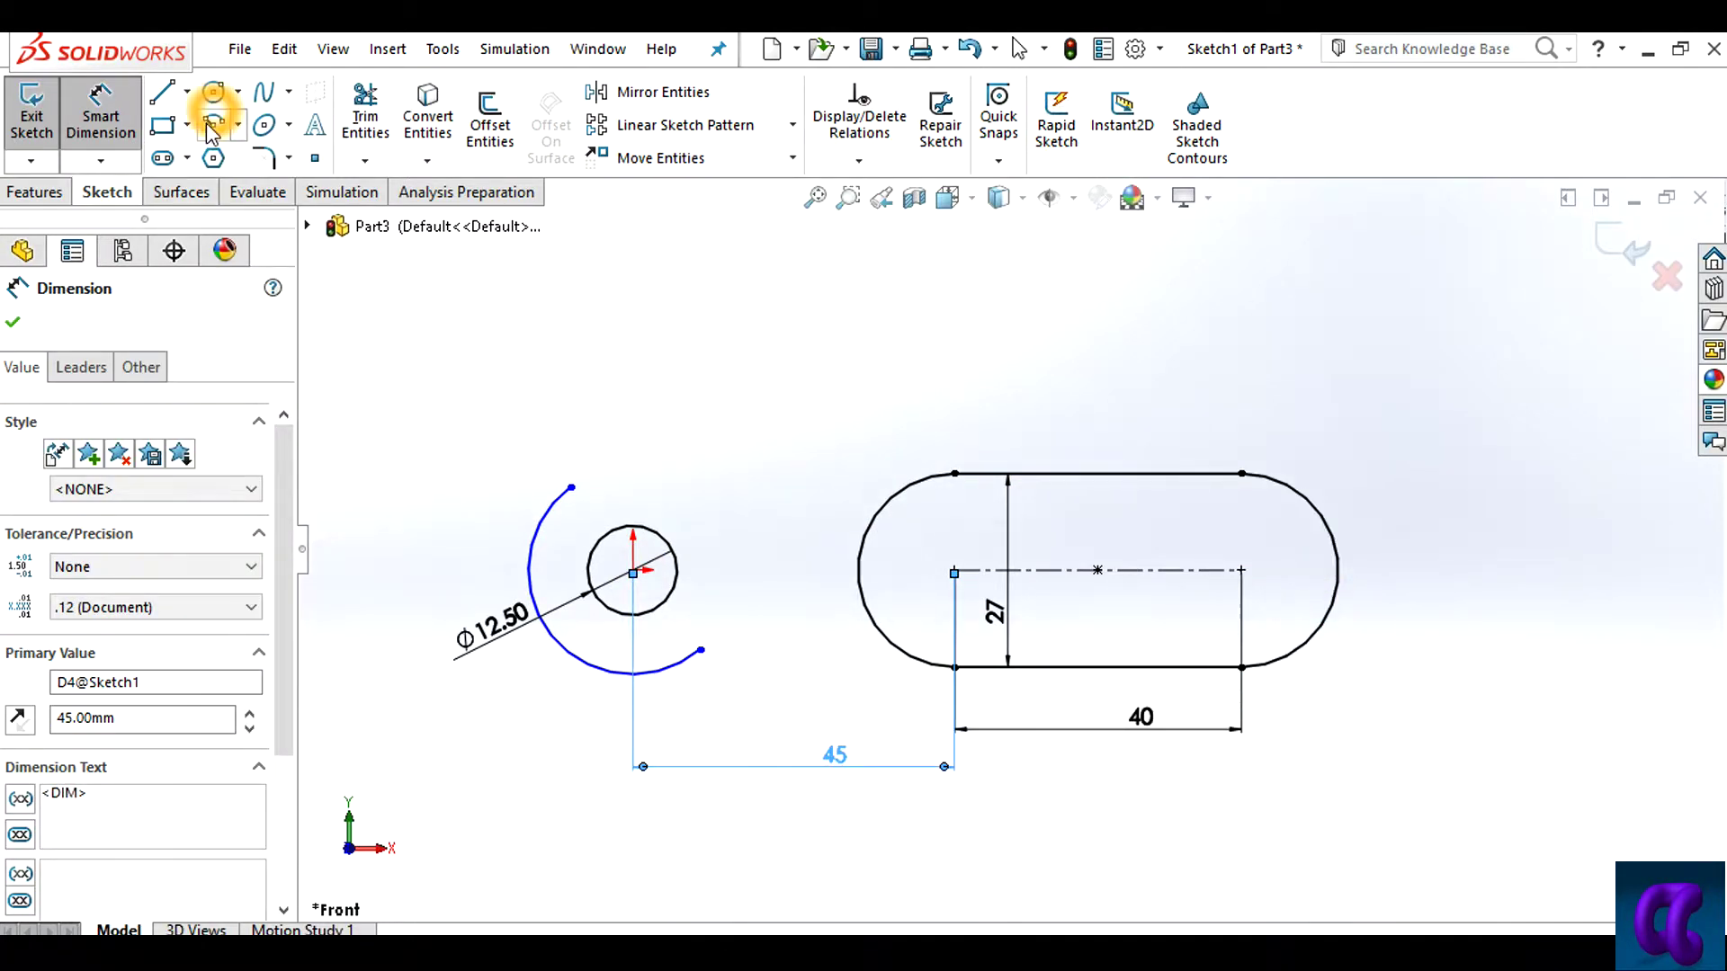
Draw a centerpoint arc around the slot's right end
{"action": "left_click", "coordinate": [238, 124]}
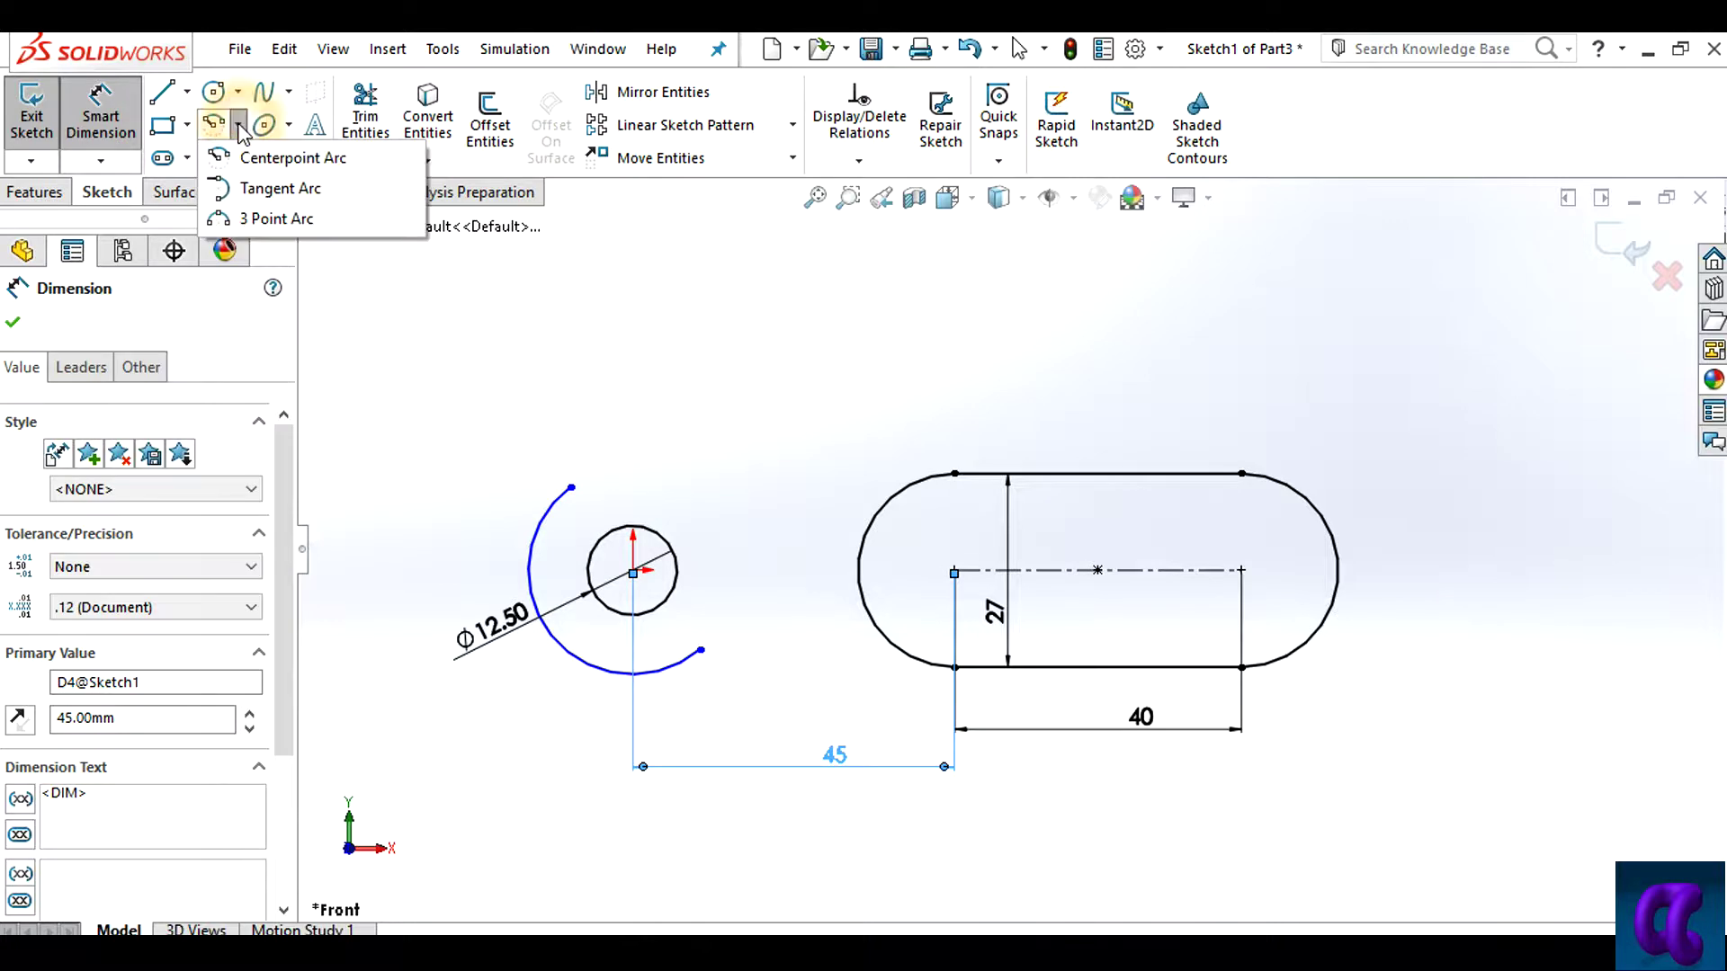
{"action": "left_click", "coordinate": [269, 158]}
{"action": "left_click", "coordinate": [1242, 569]}
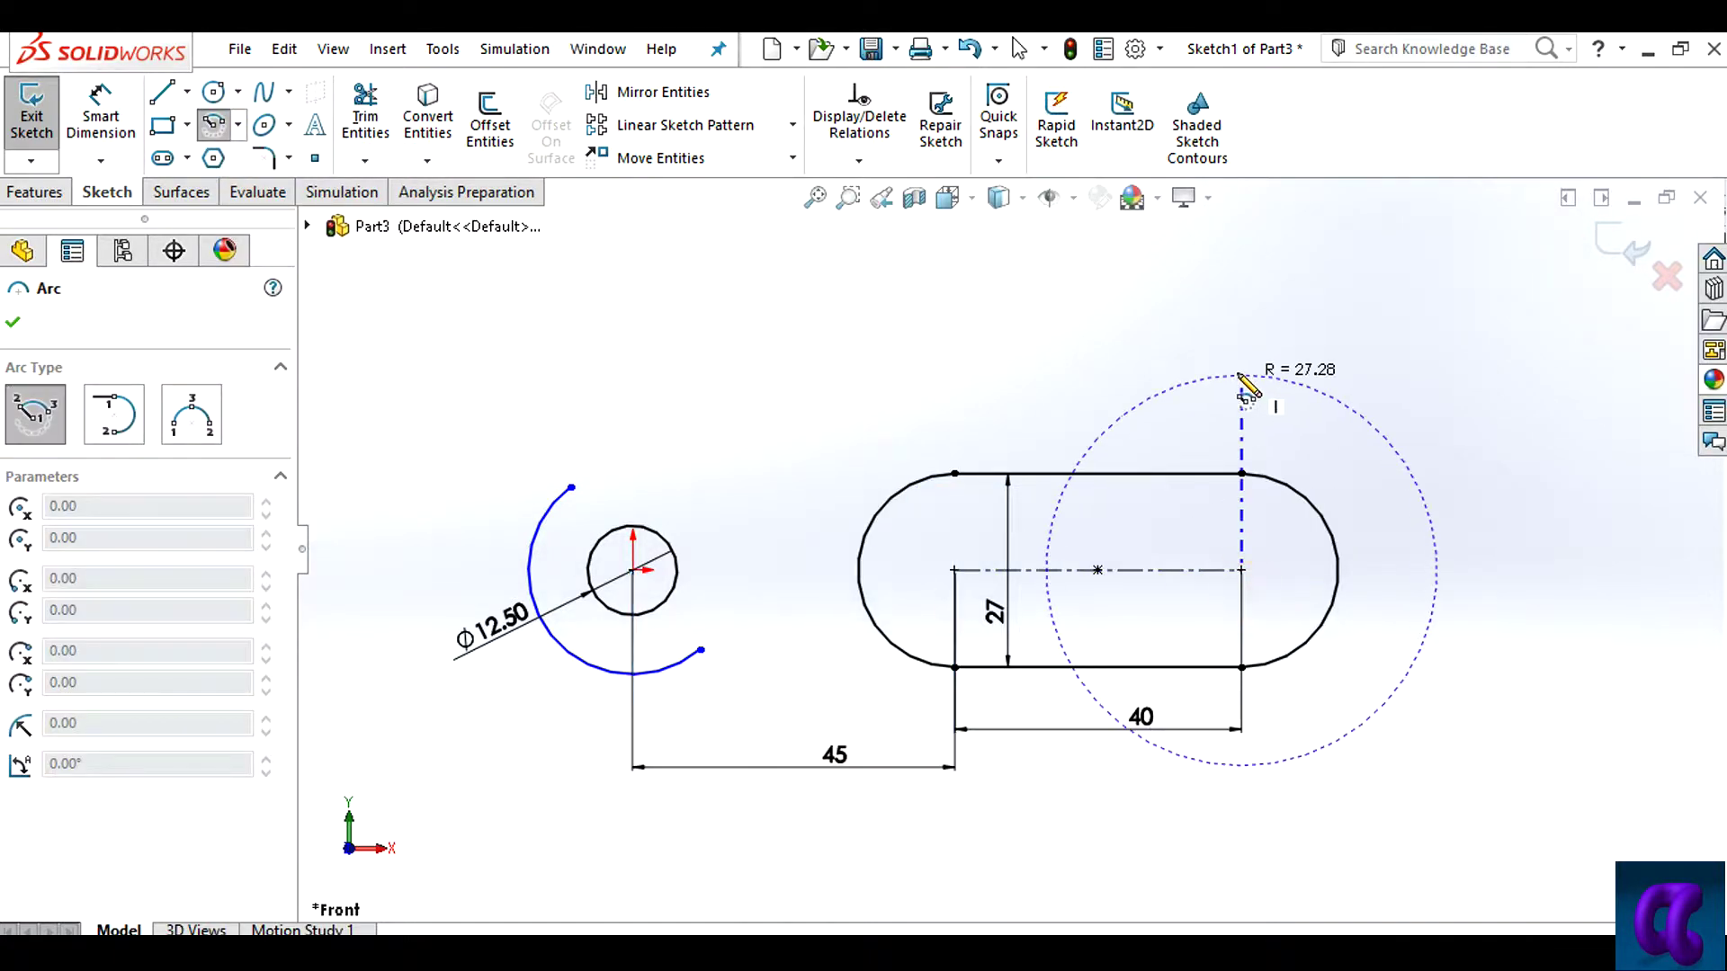
{"action": "left_click", "coordinate": [1206, 346]}
{"action": "left_click", "coordinate": [1200, 854]}
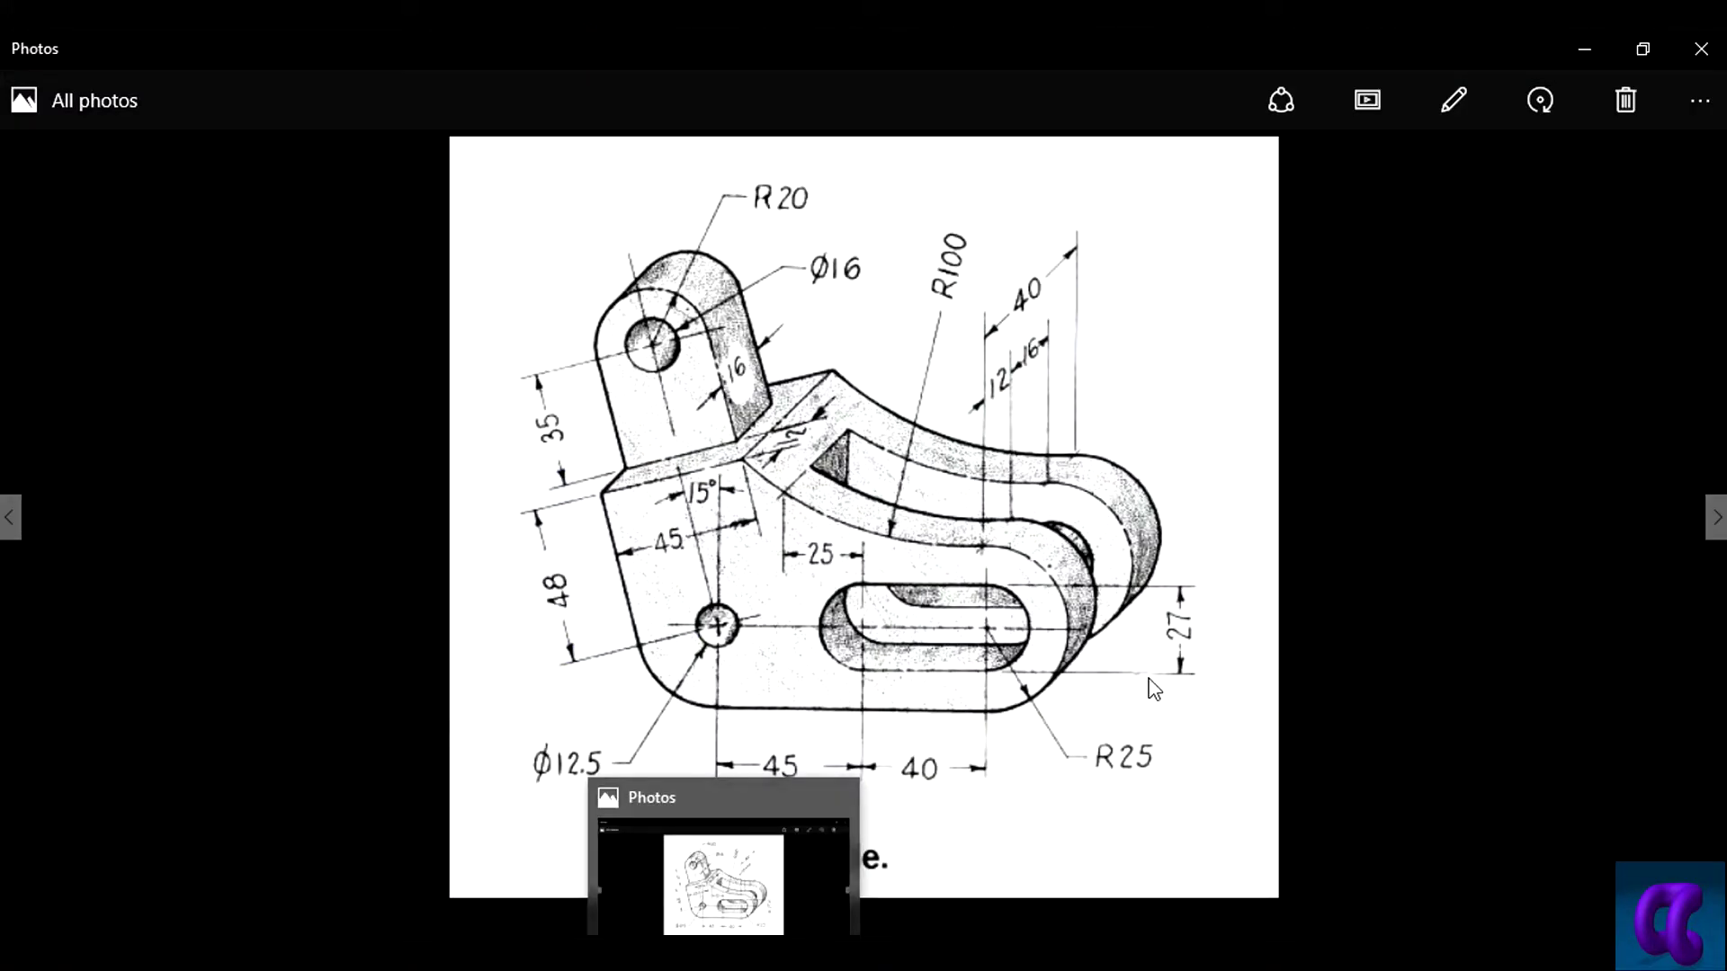
{"action": "left_click", "coordinate": [1136, 769]}
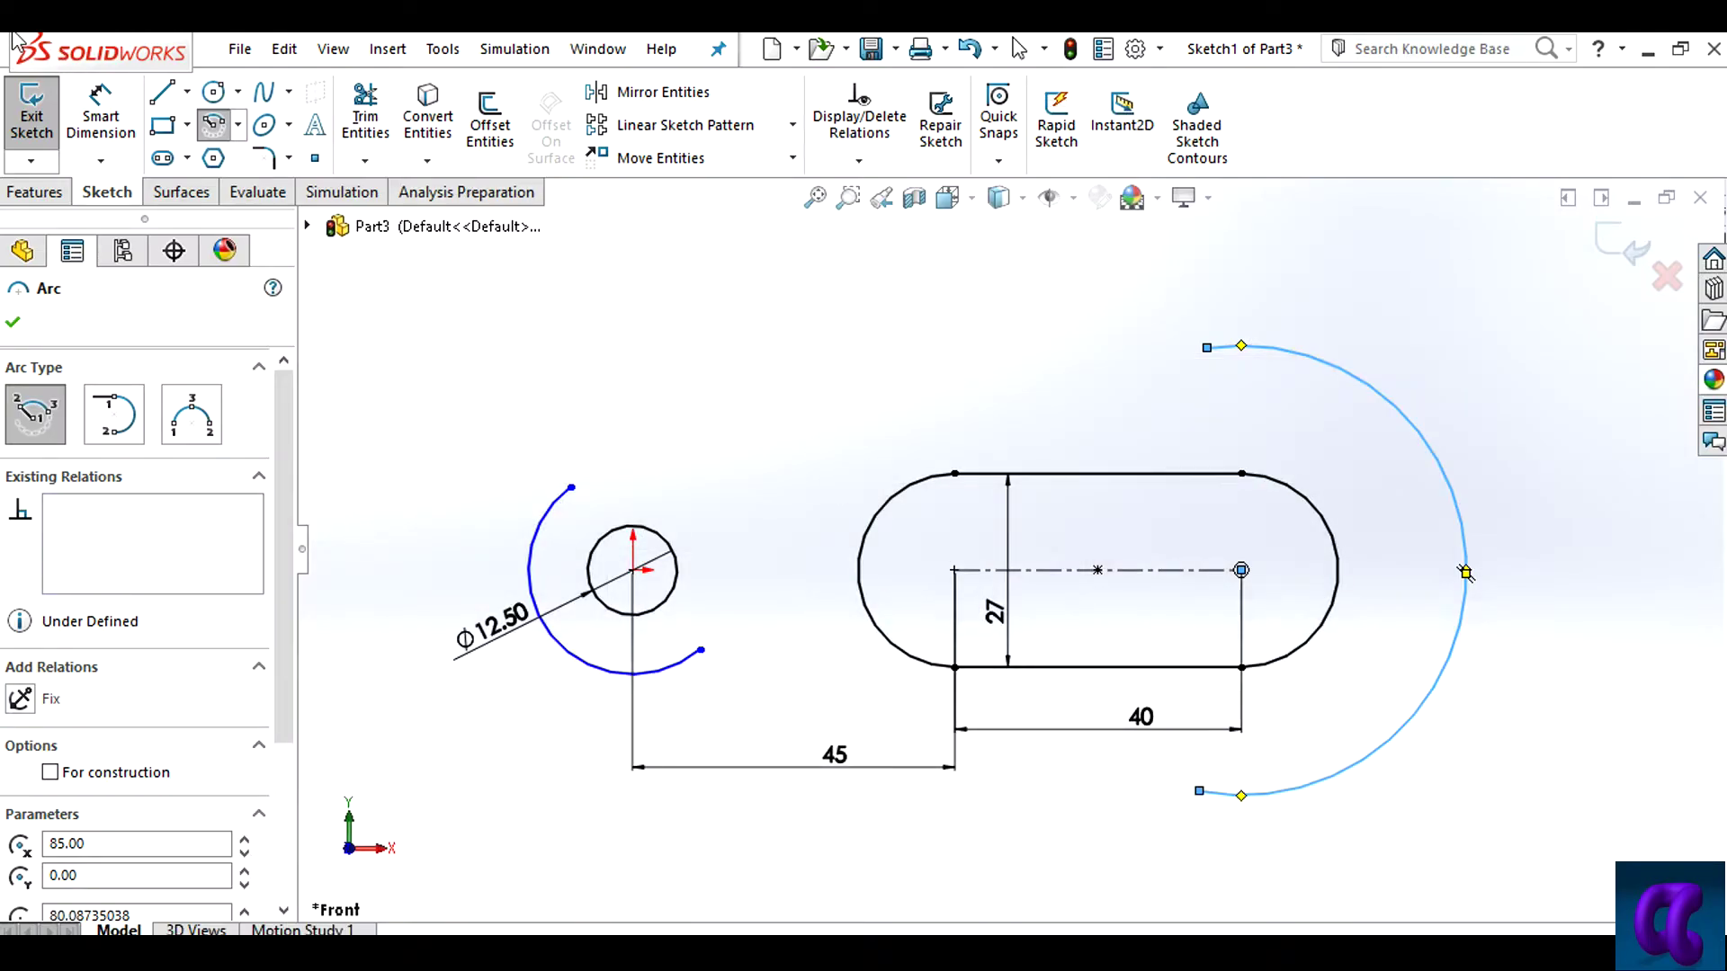
Dimension the outer arc around the slot end to R25
{"action": "left_click", "coordinate": [101, 117]}
{"action": "left_click", "coordinate": [1464, 604]}
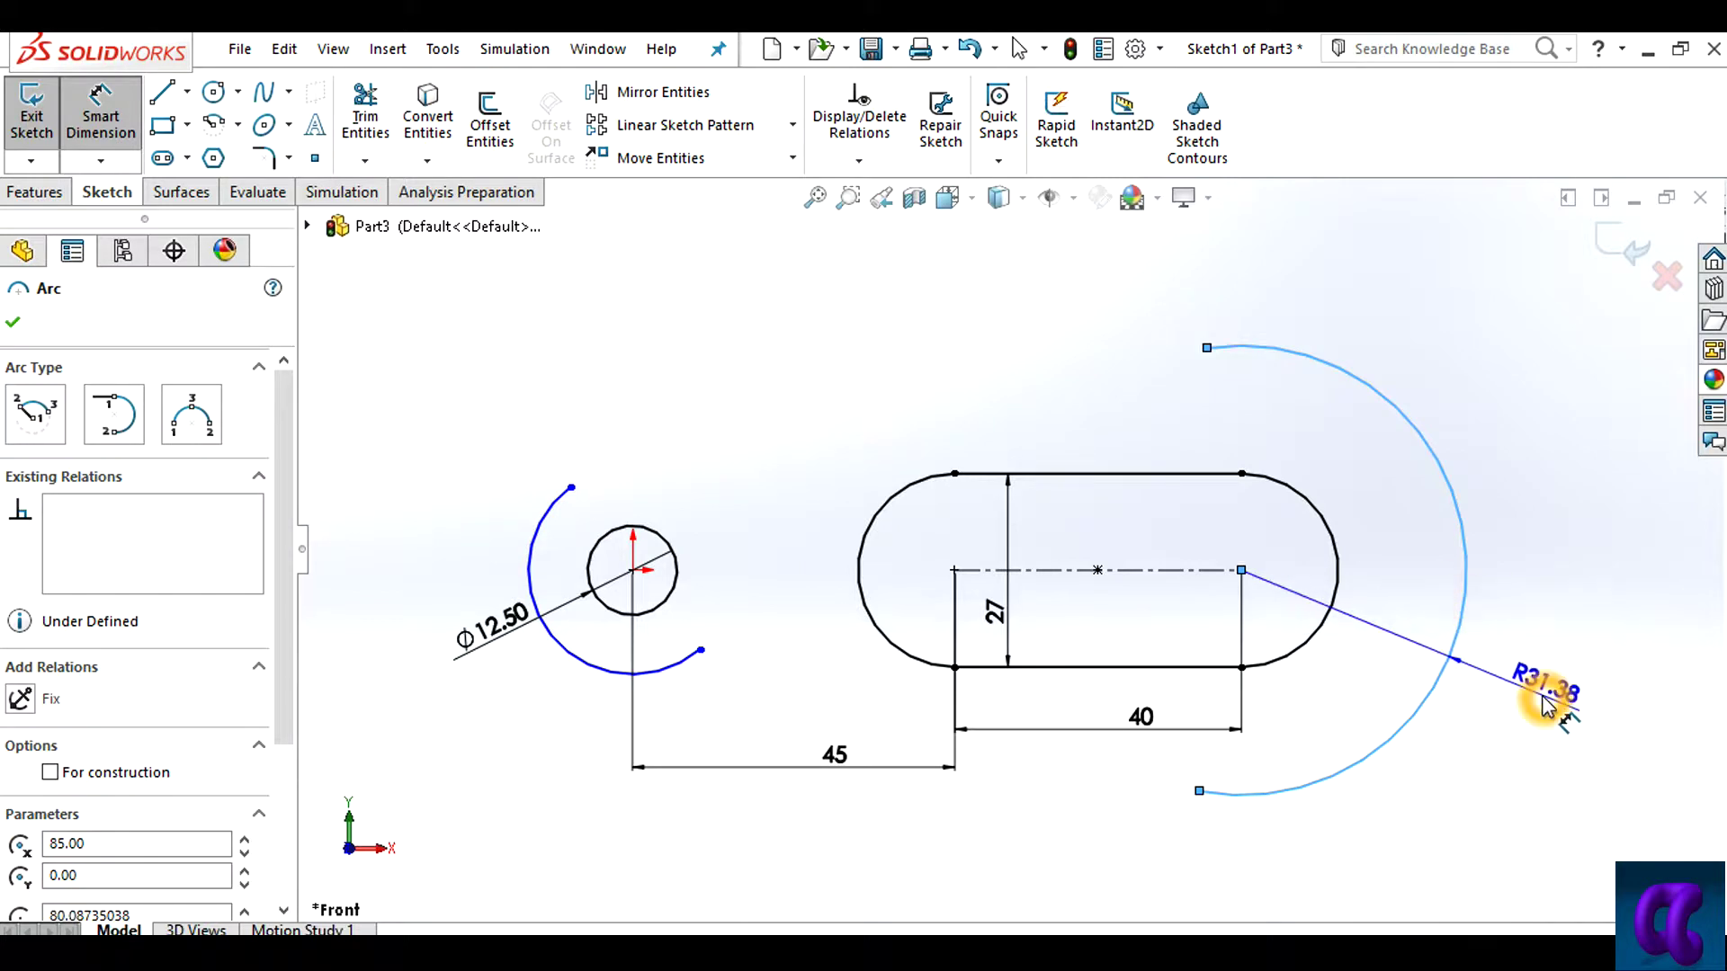
{"action": "left_click", "coordinate": [1543, 706]}
{"action": "type", "text": "25"}
{"action": "key", "text": "Return"}
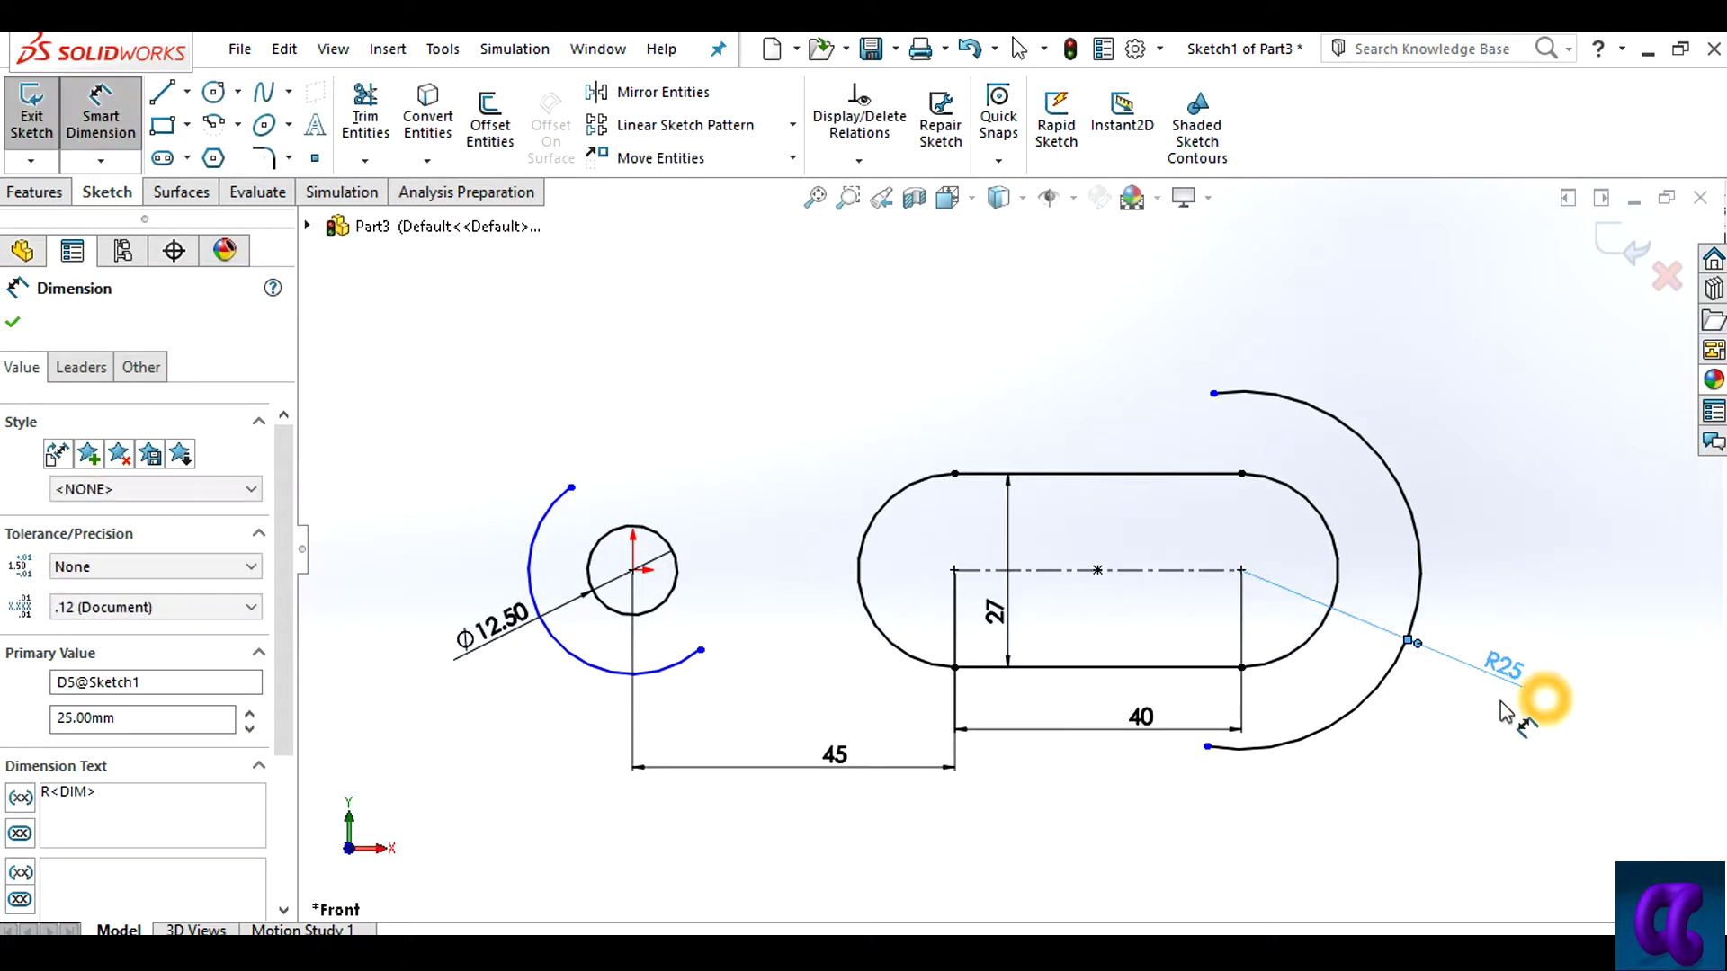
Draw a straight line joining the lower ends of the two arcs
{"action": "left_click", "coordinate": [162, 91]}
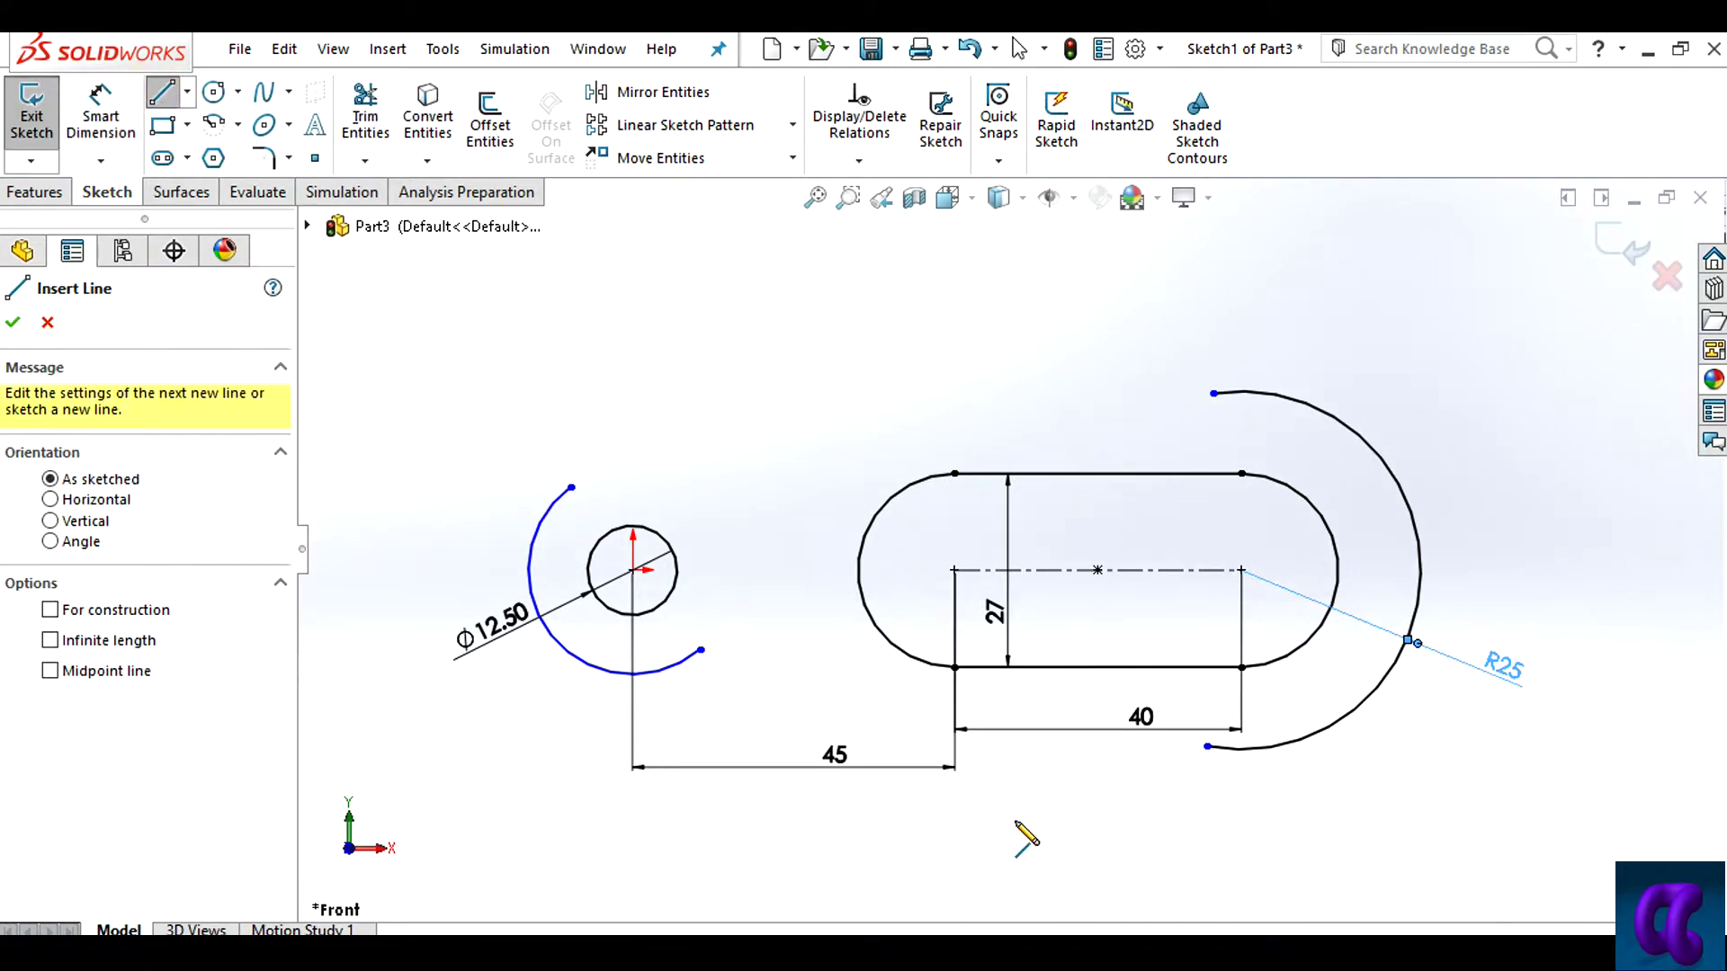
{"action": "left_click", "coordinate": [1208, 747]}
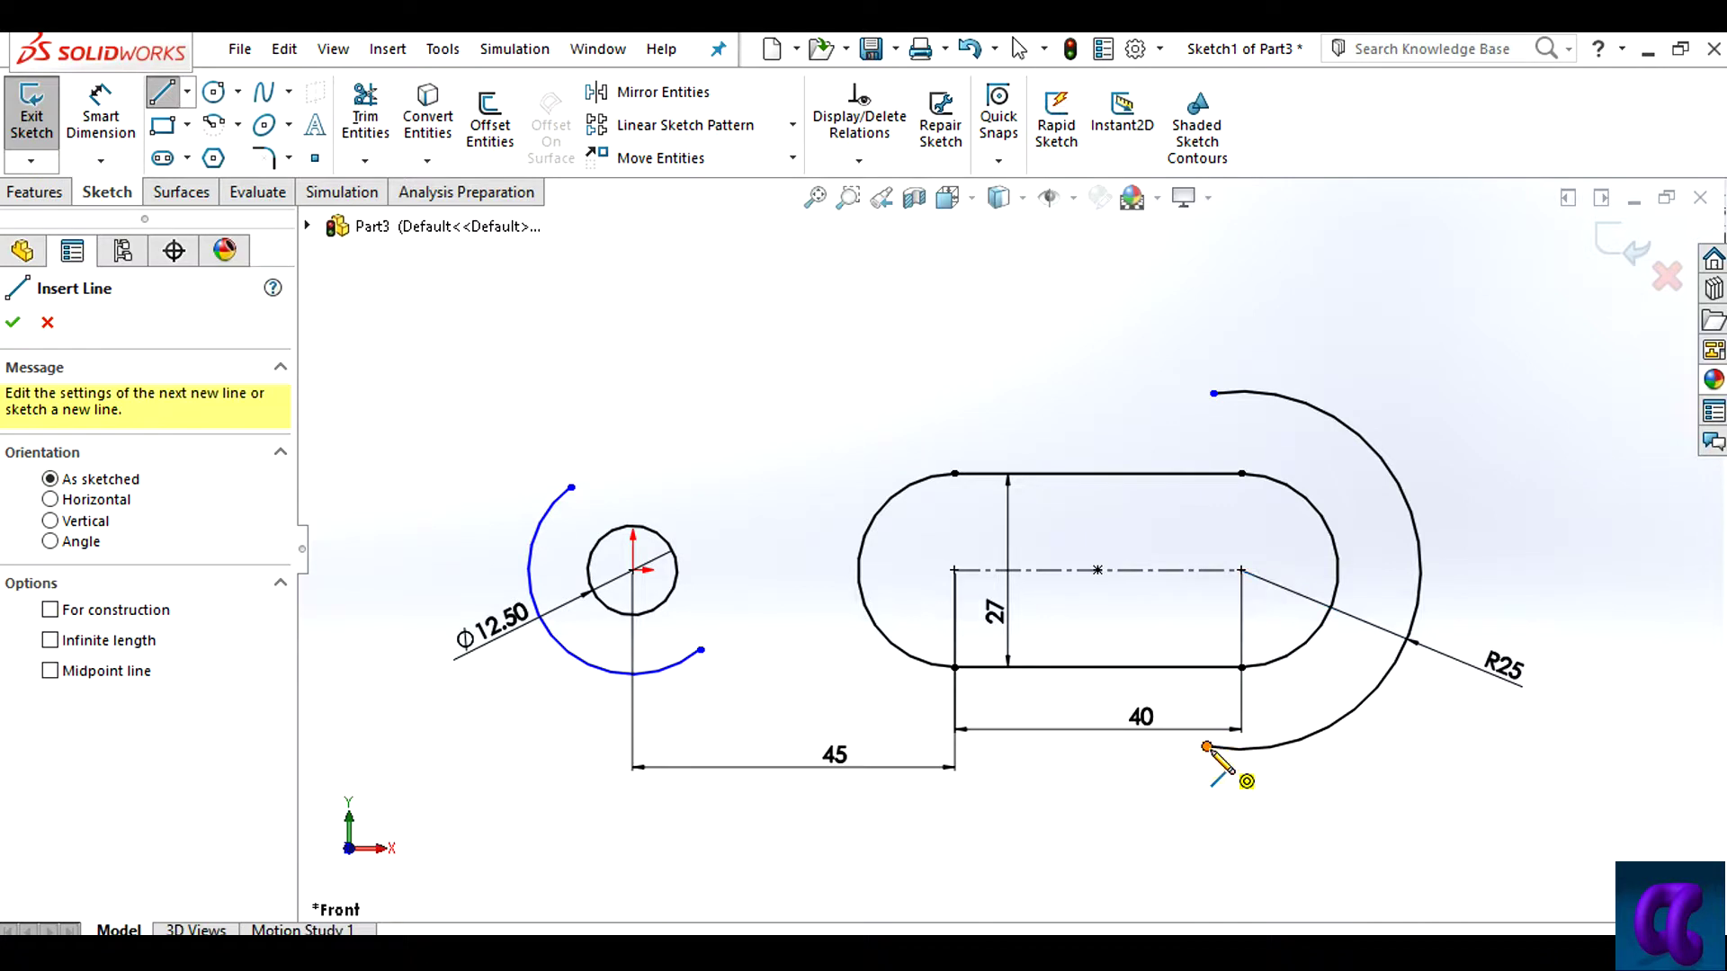
{"action": "left_click", "coordinate": [701, 649]}
{"action": "left_click", "coordinate": [157, 95]}
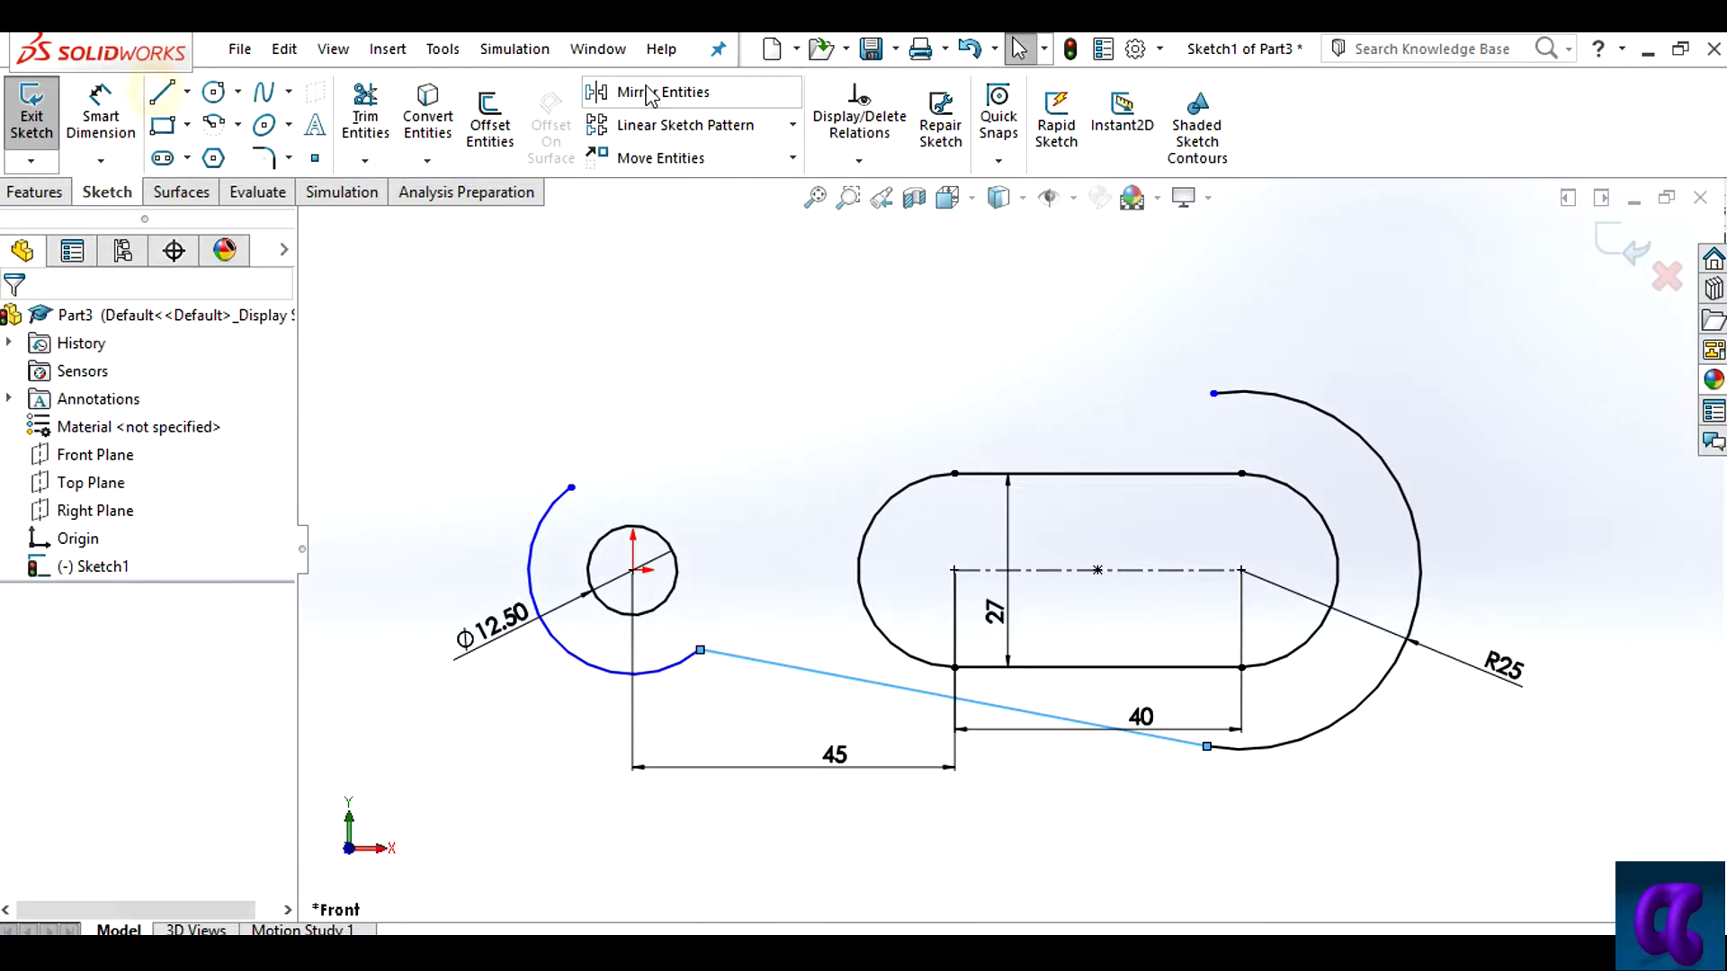
{"action": "left_click", "coordinate": [859, 160]}
{"action": "left_click", "coordinate": [892, 222]}
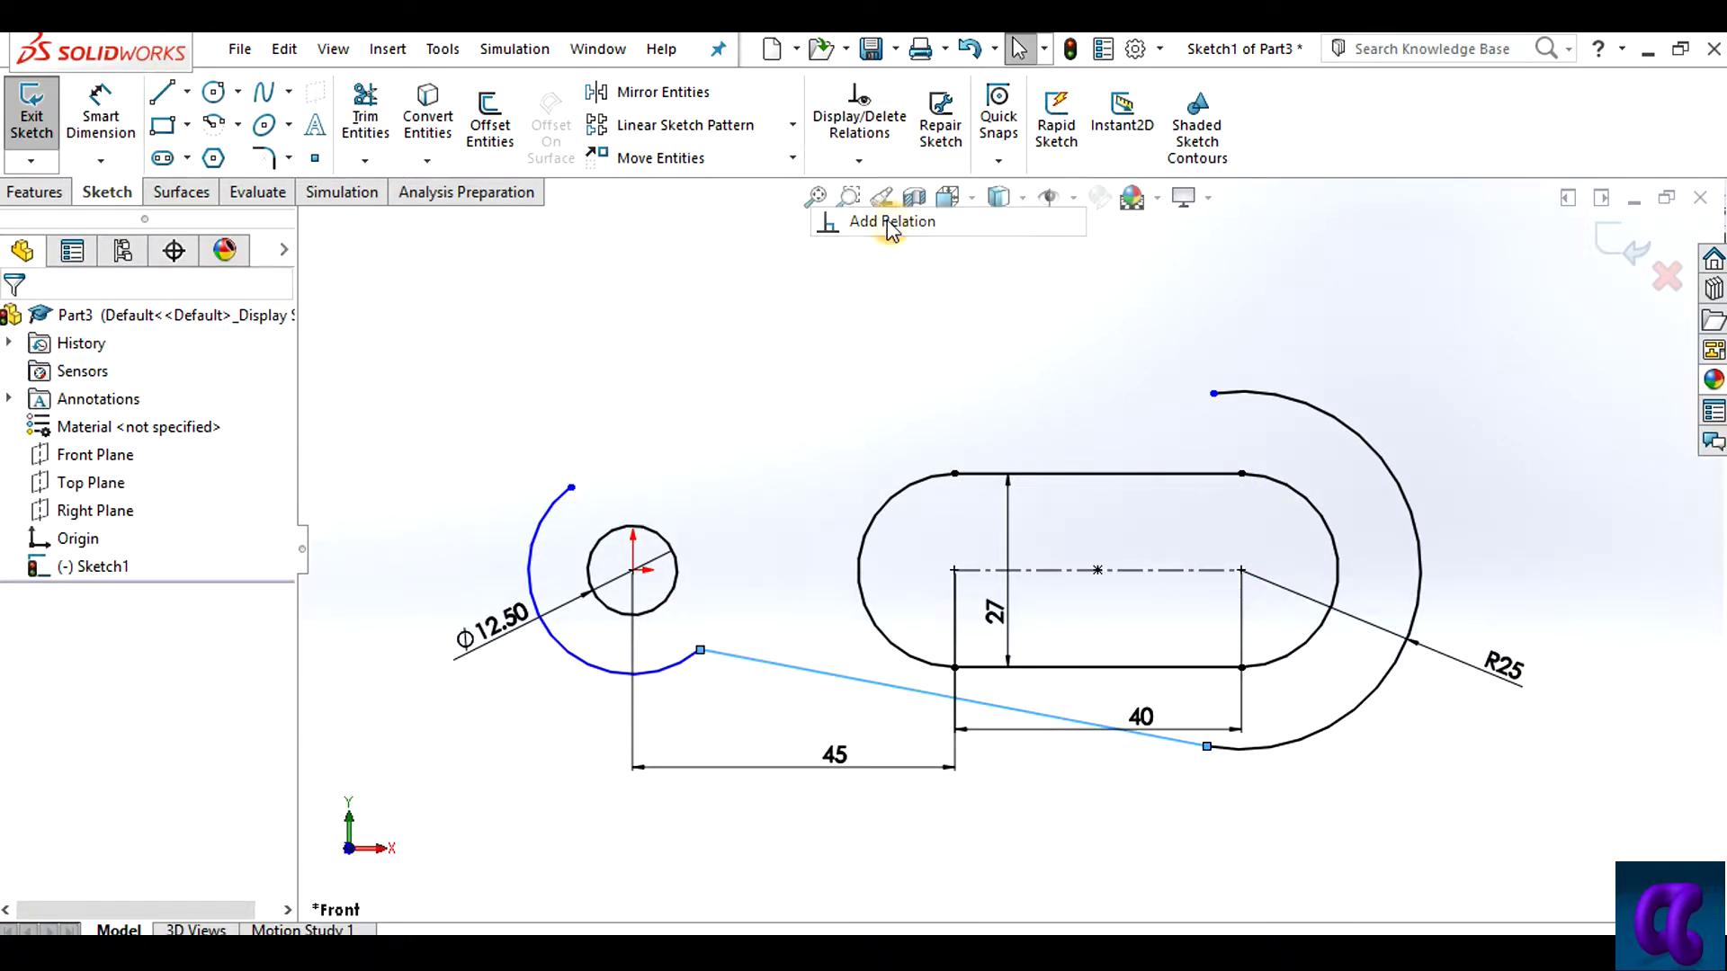
Make the connecting line tangent to the R25 arc
{"action": "left_click", "coordinate": [1241, 749]}
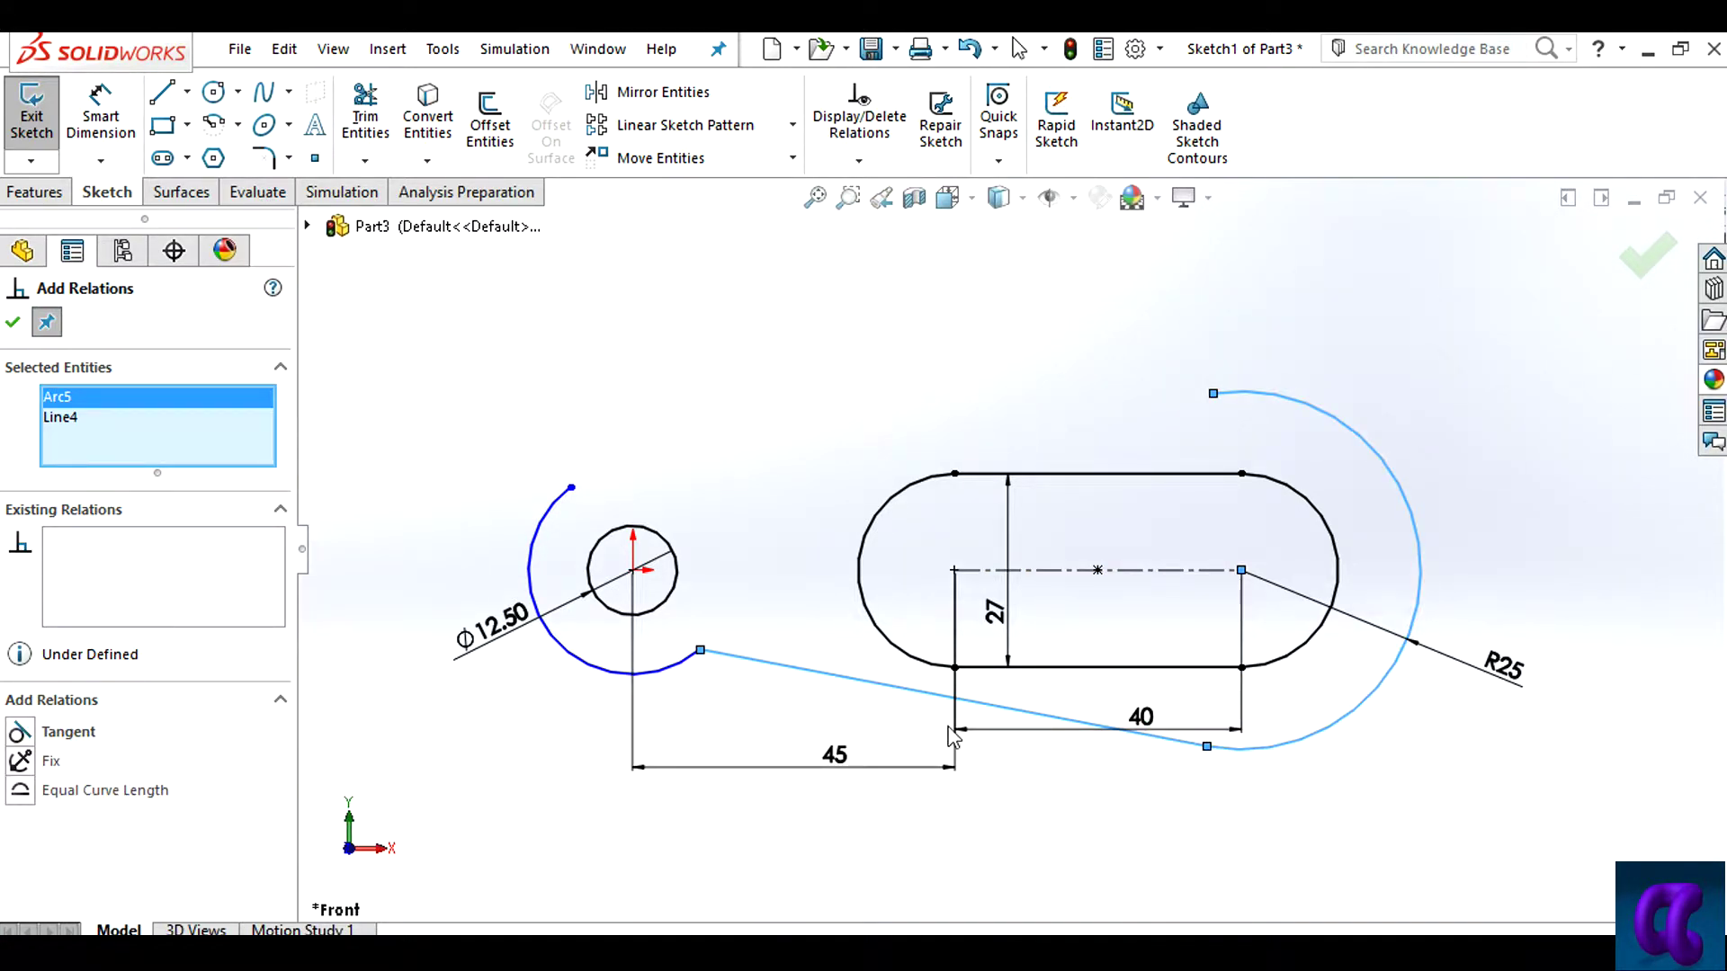
{"action": "left_click", "coordinate": [1059, 733]}
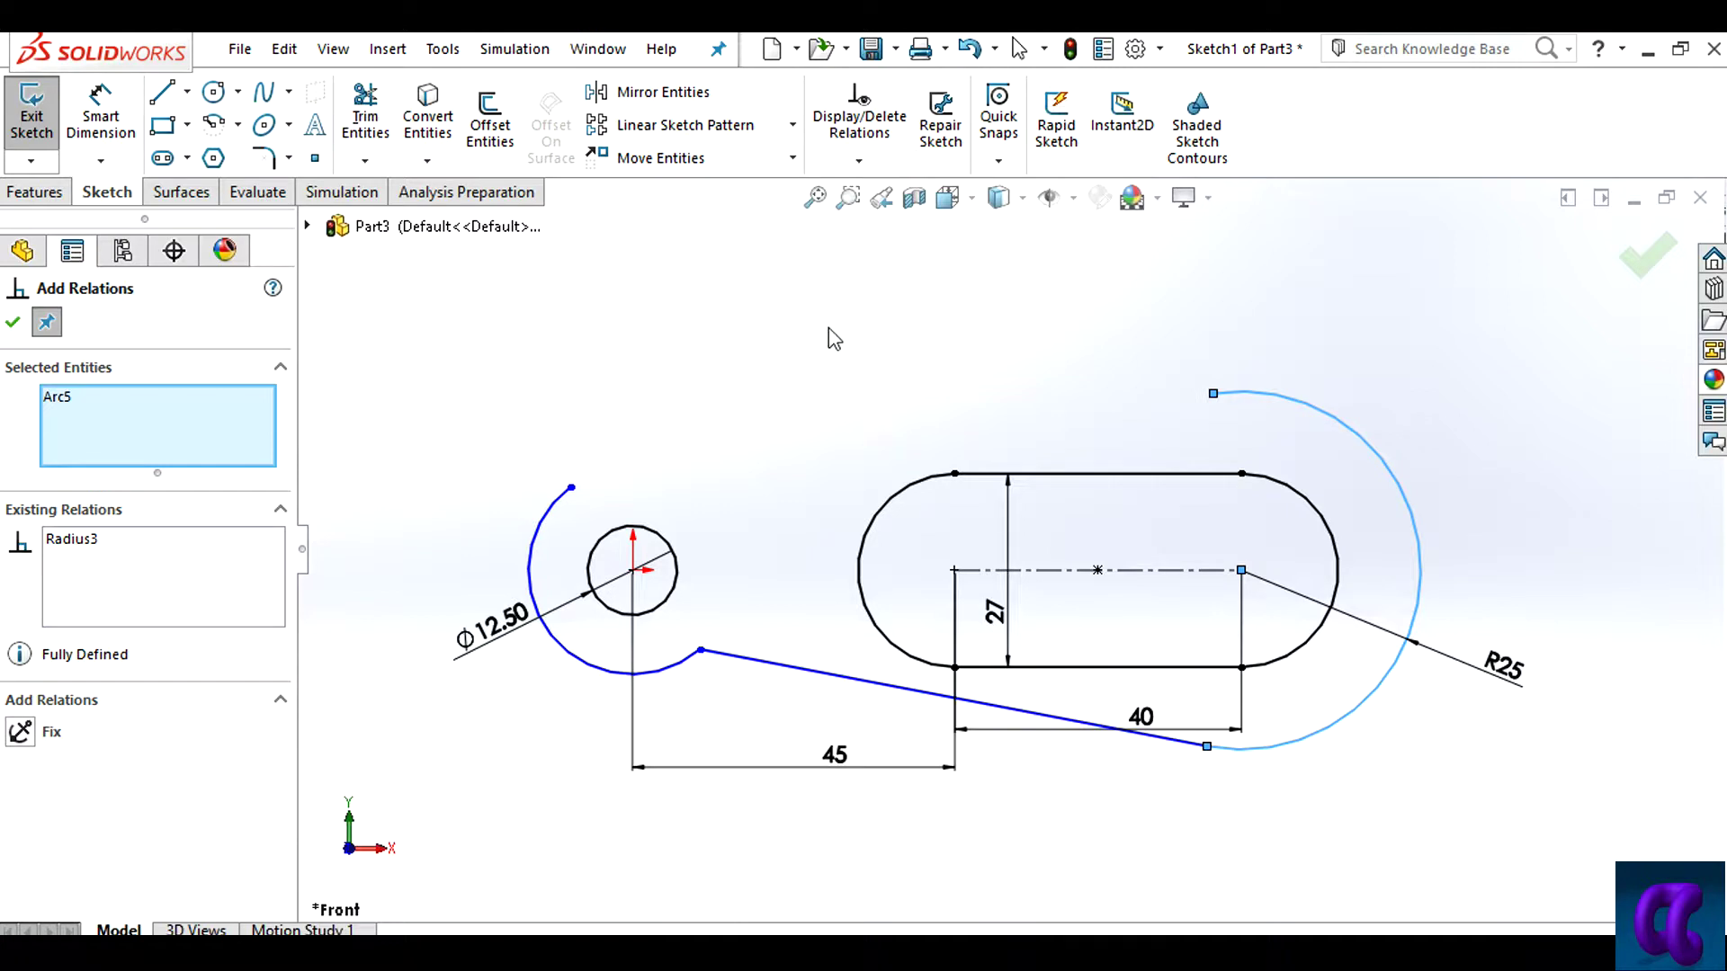
{"action": "left_click", "coordinate": [14, 324]}
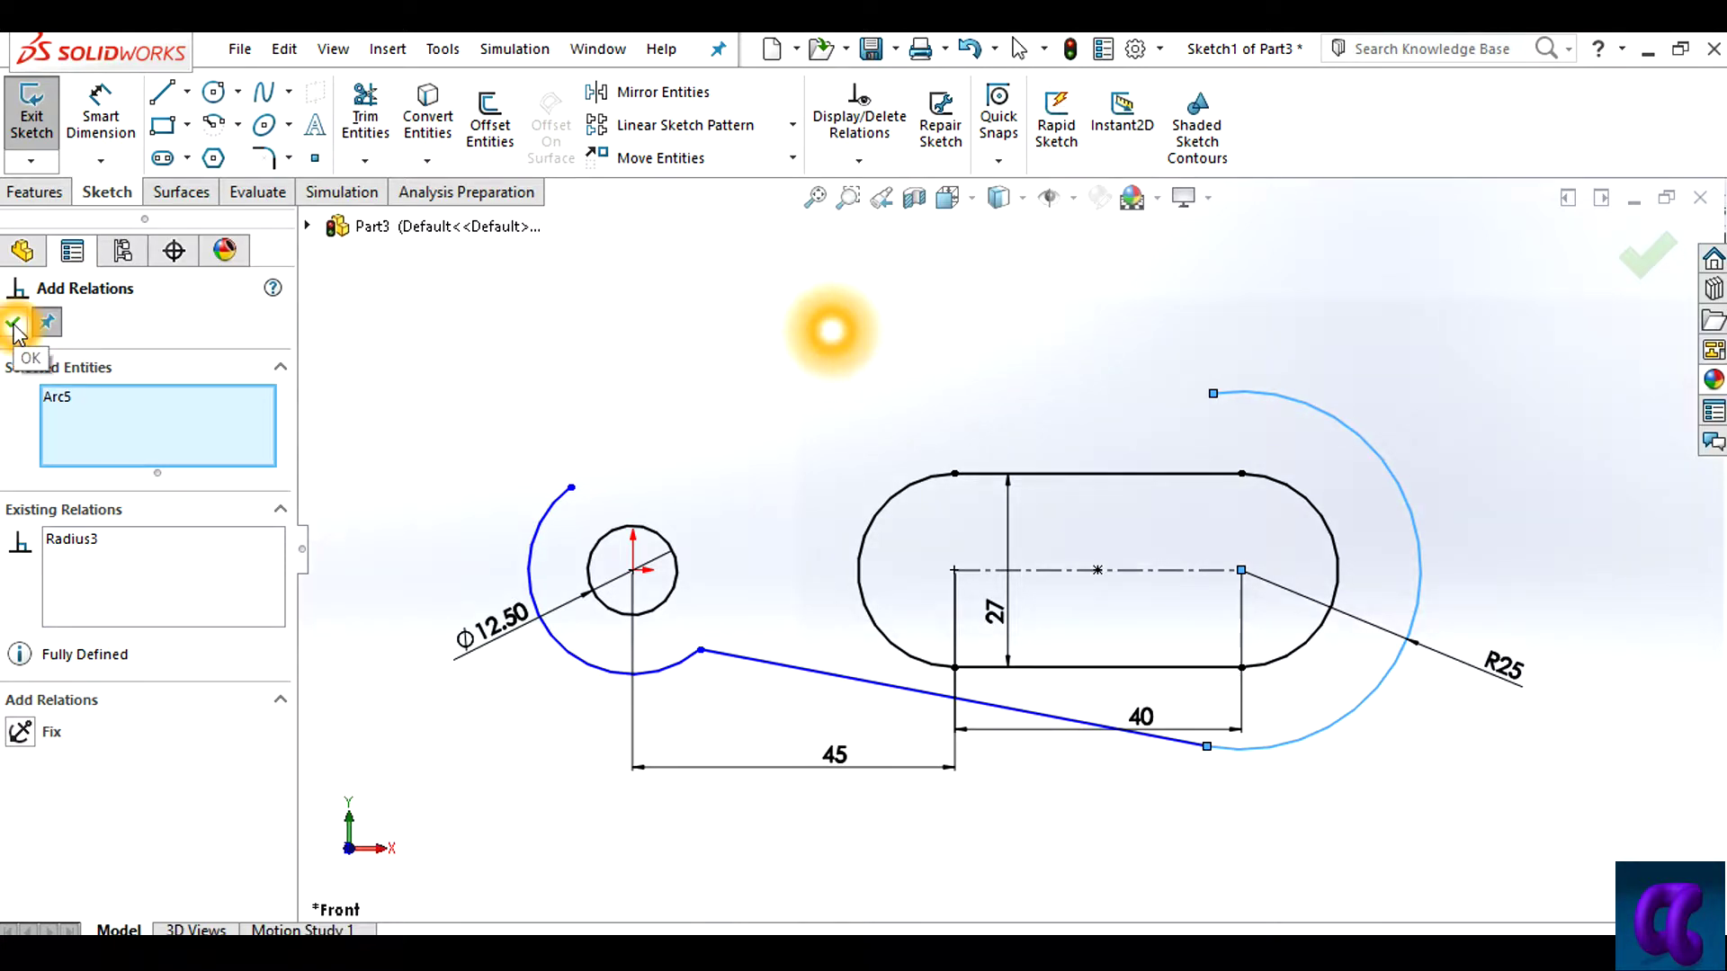
{"action": "left_click", "coordinate": [859, 160]}
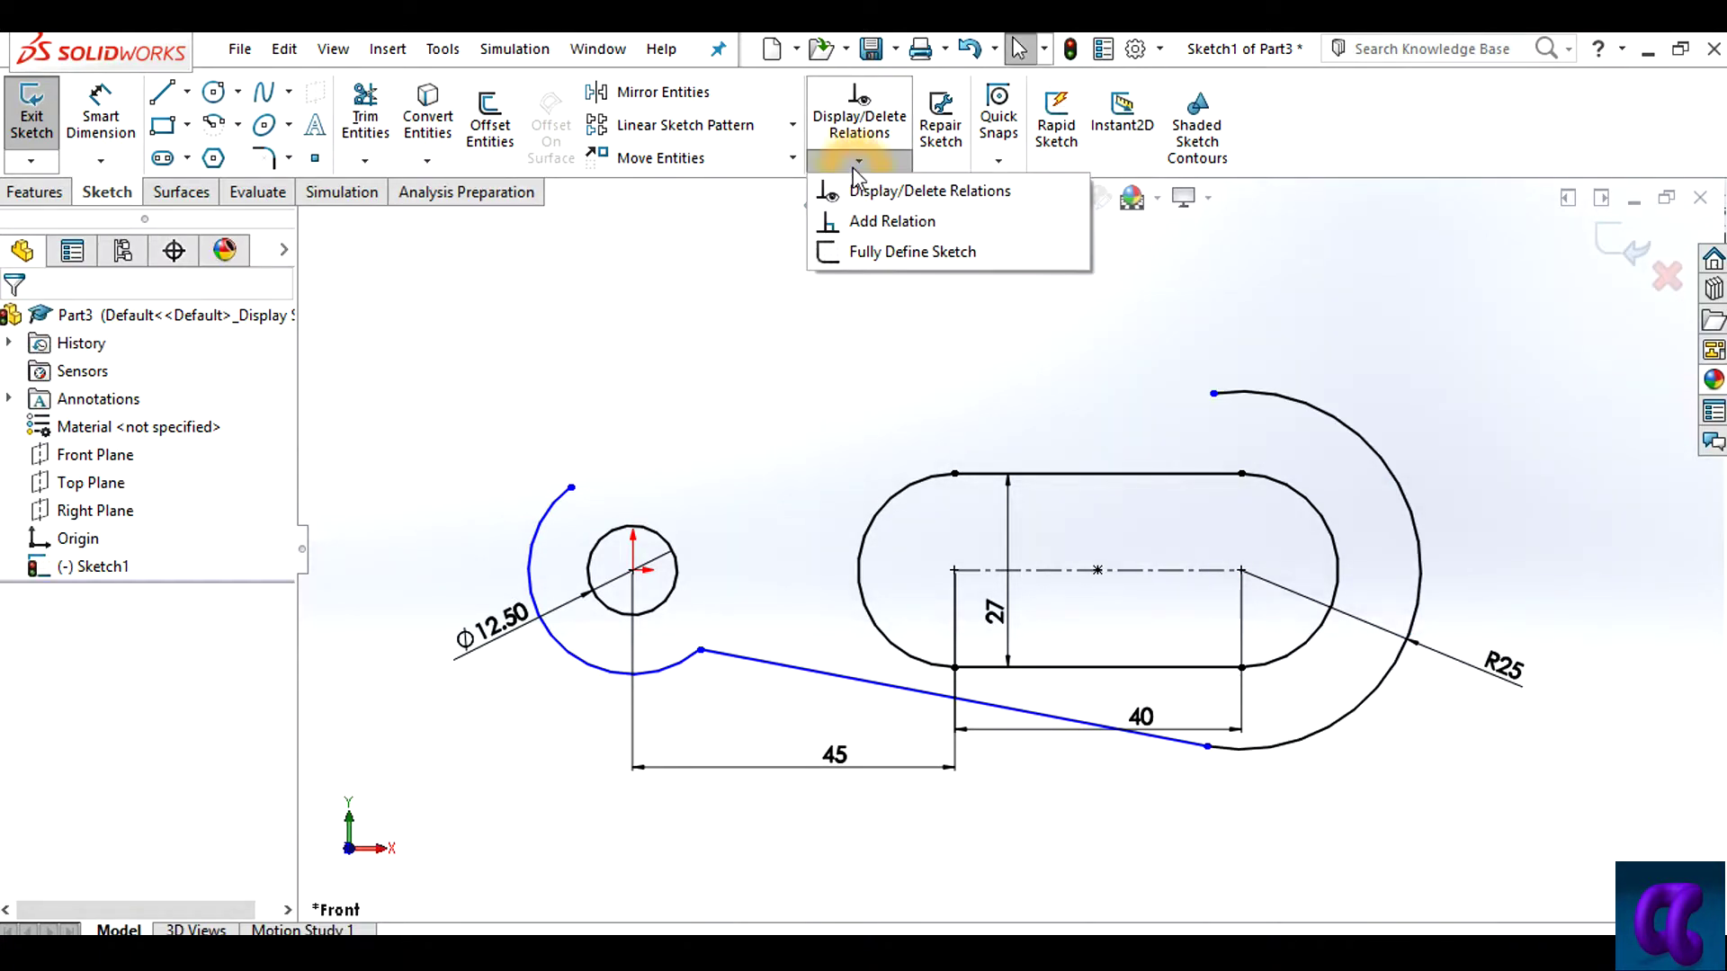
{"action": "left_click", "coordinate": [891, 222]}
{"action": "left_click", "coordinate": [1268, 746]}
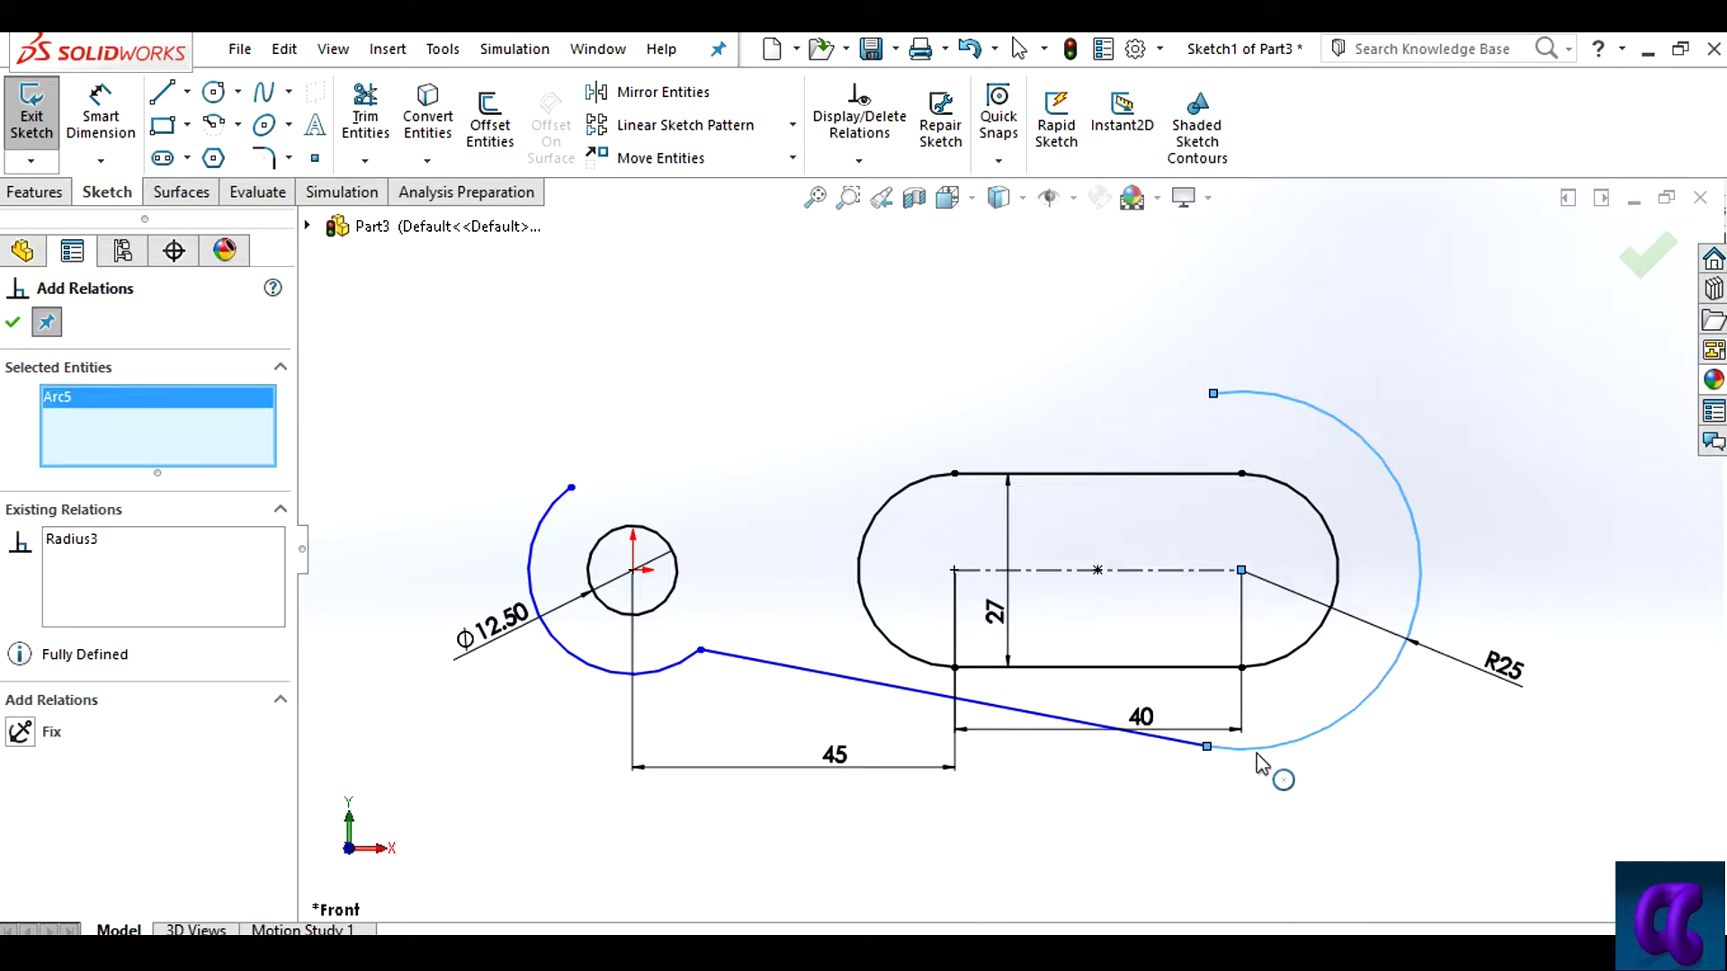
{"action": "left_click", "coordinate": [1059, 719]}
{"action": "left_click", "coordinate": [21, 733]}
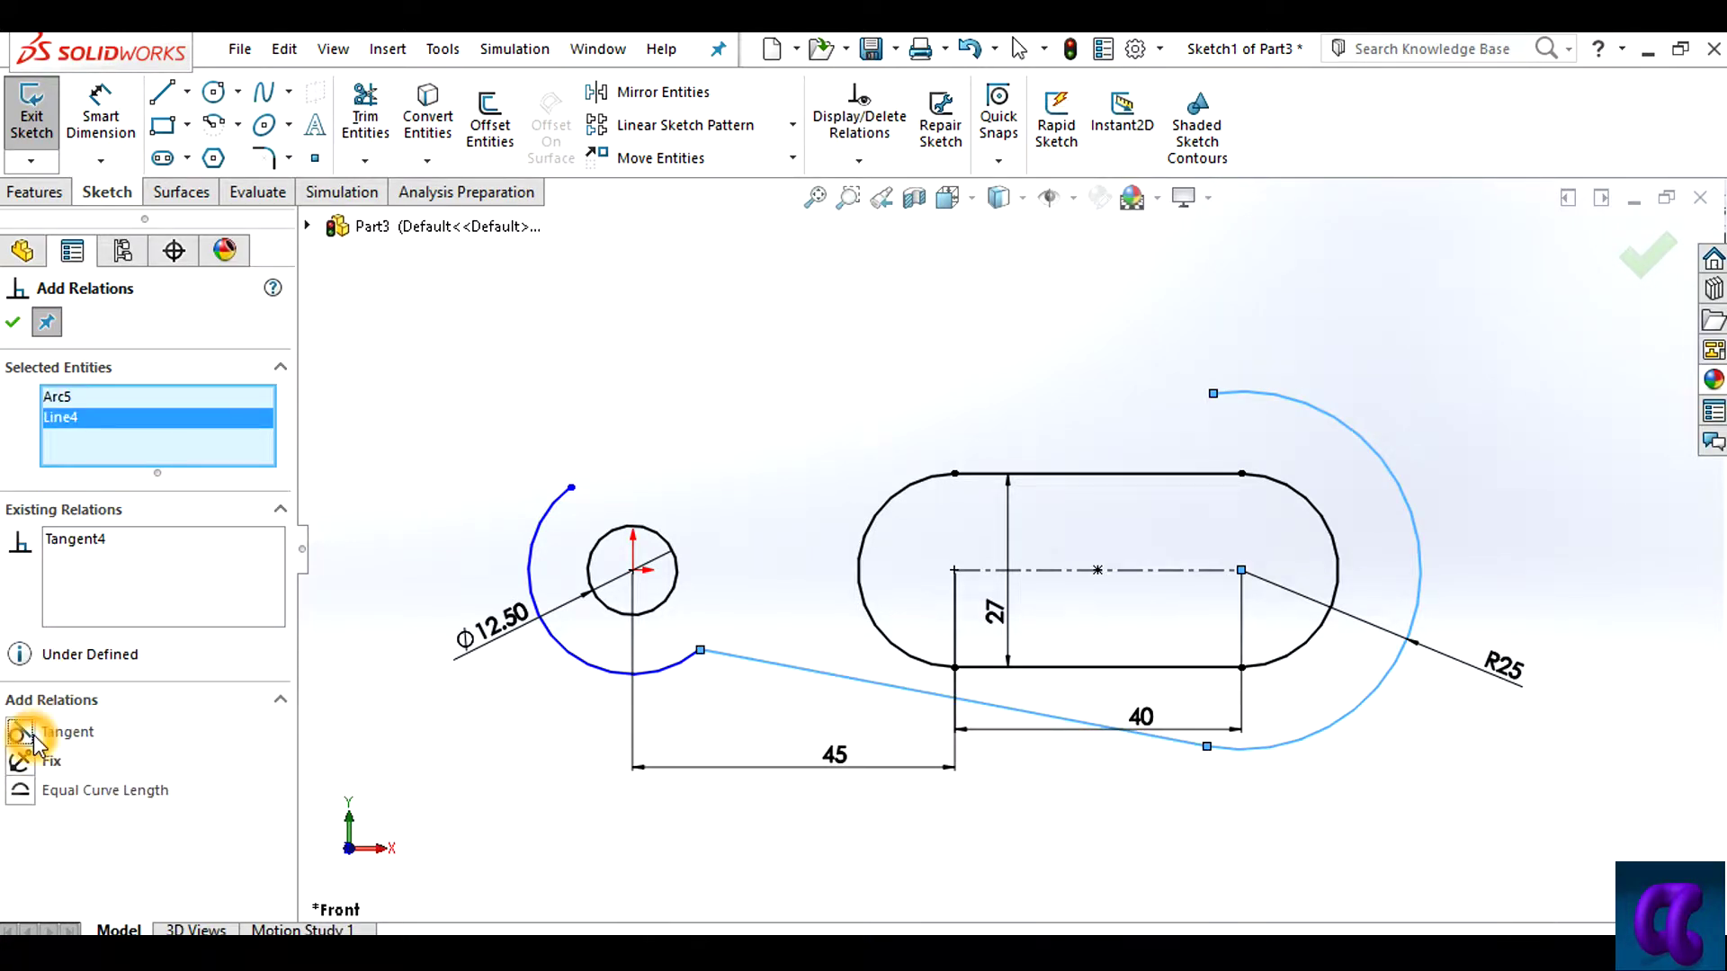
Make the line tangent to the small arc beside the circle, then exit the sketch
{"action": "left_click", "coordinate": [597, 664]}
{"action": "left_click", "coordinate": [769, 665]}
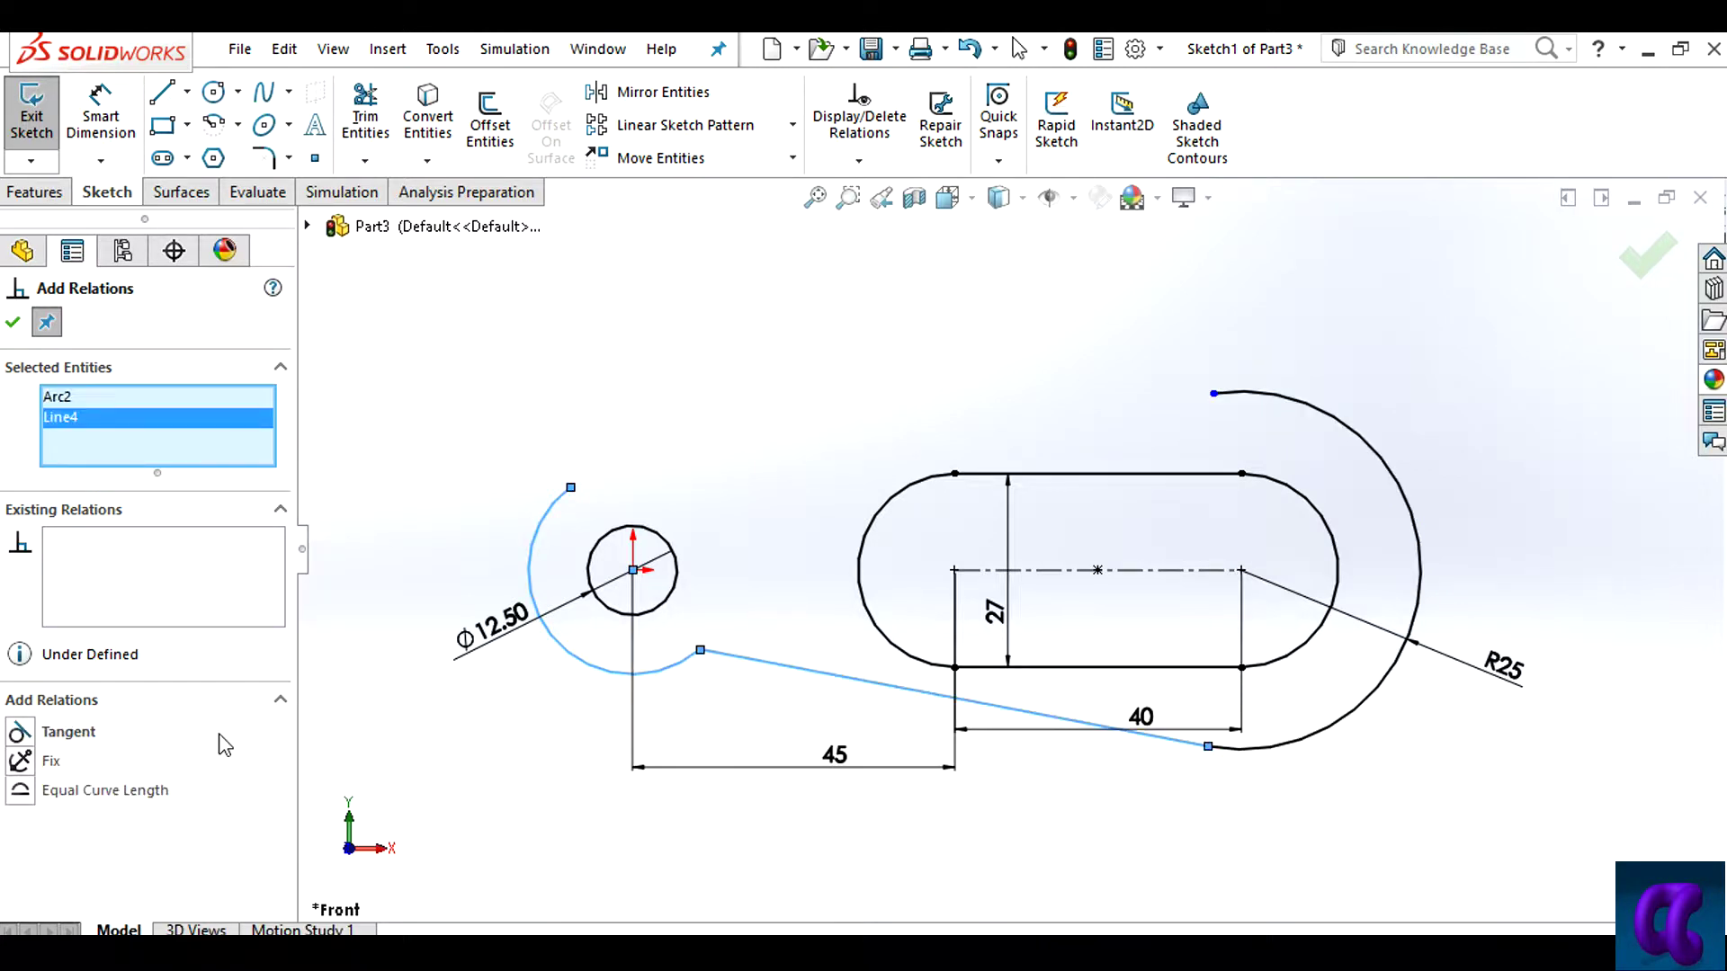
{"action": "left_click", "coordinate": [20, 733]}
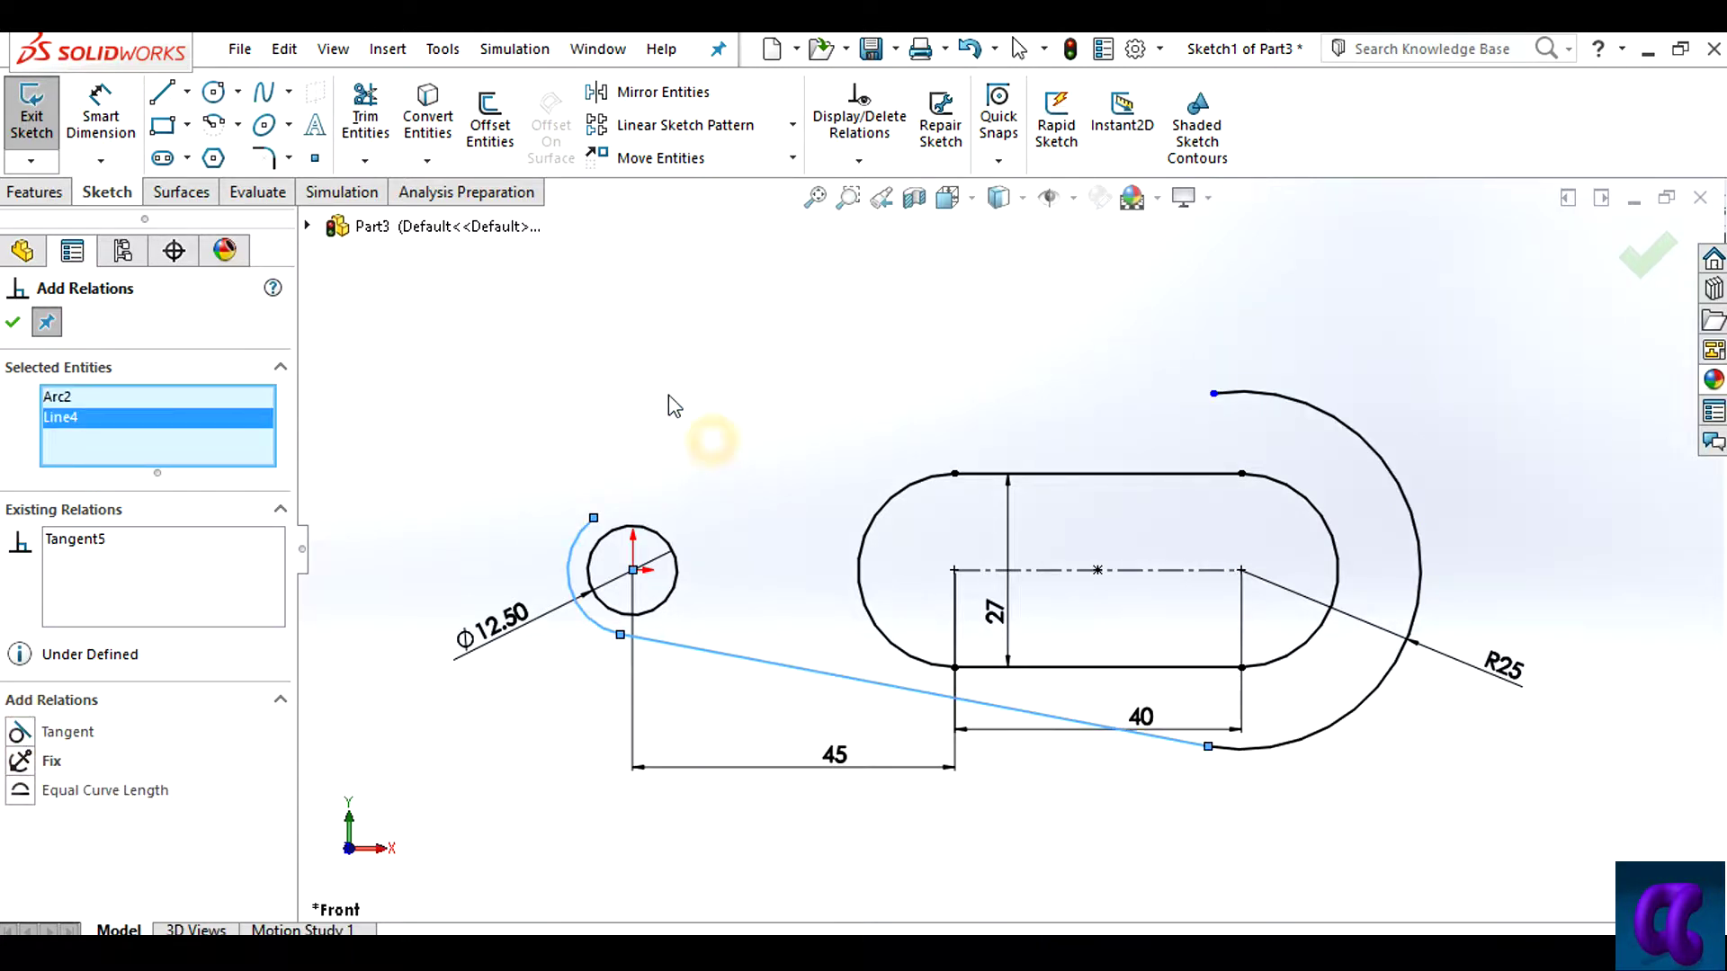
{"action": "scroll", "coordinate": [882, 770], "scroll_direction": "down", "scroll_amount": 2}
{"action": "scroll", "coordinate": [925, 775], "scroll_direction": "up", "scroll_amount": 3}
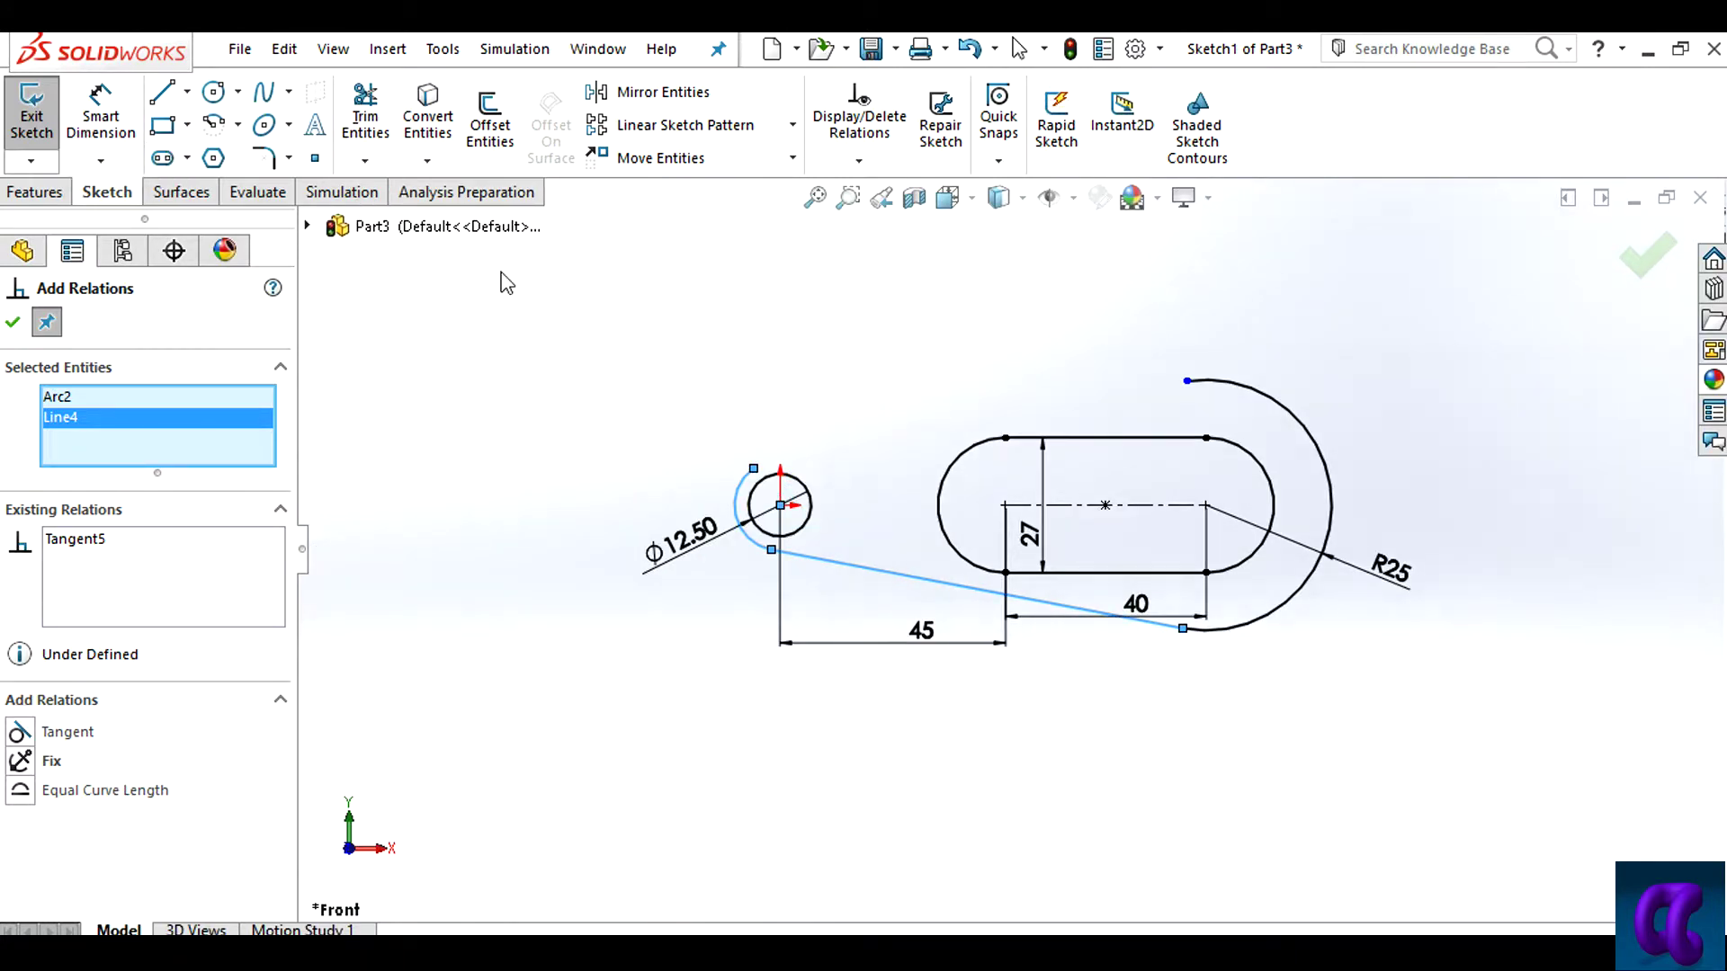
{"action": "left_click", "coordinate": [32, 113]}
Reopen Sketch1 and drag the small arc into a large curve ending left of the circle
{"action": "left_click", "coordinate": [896, 460]}
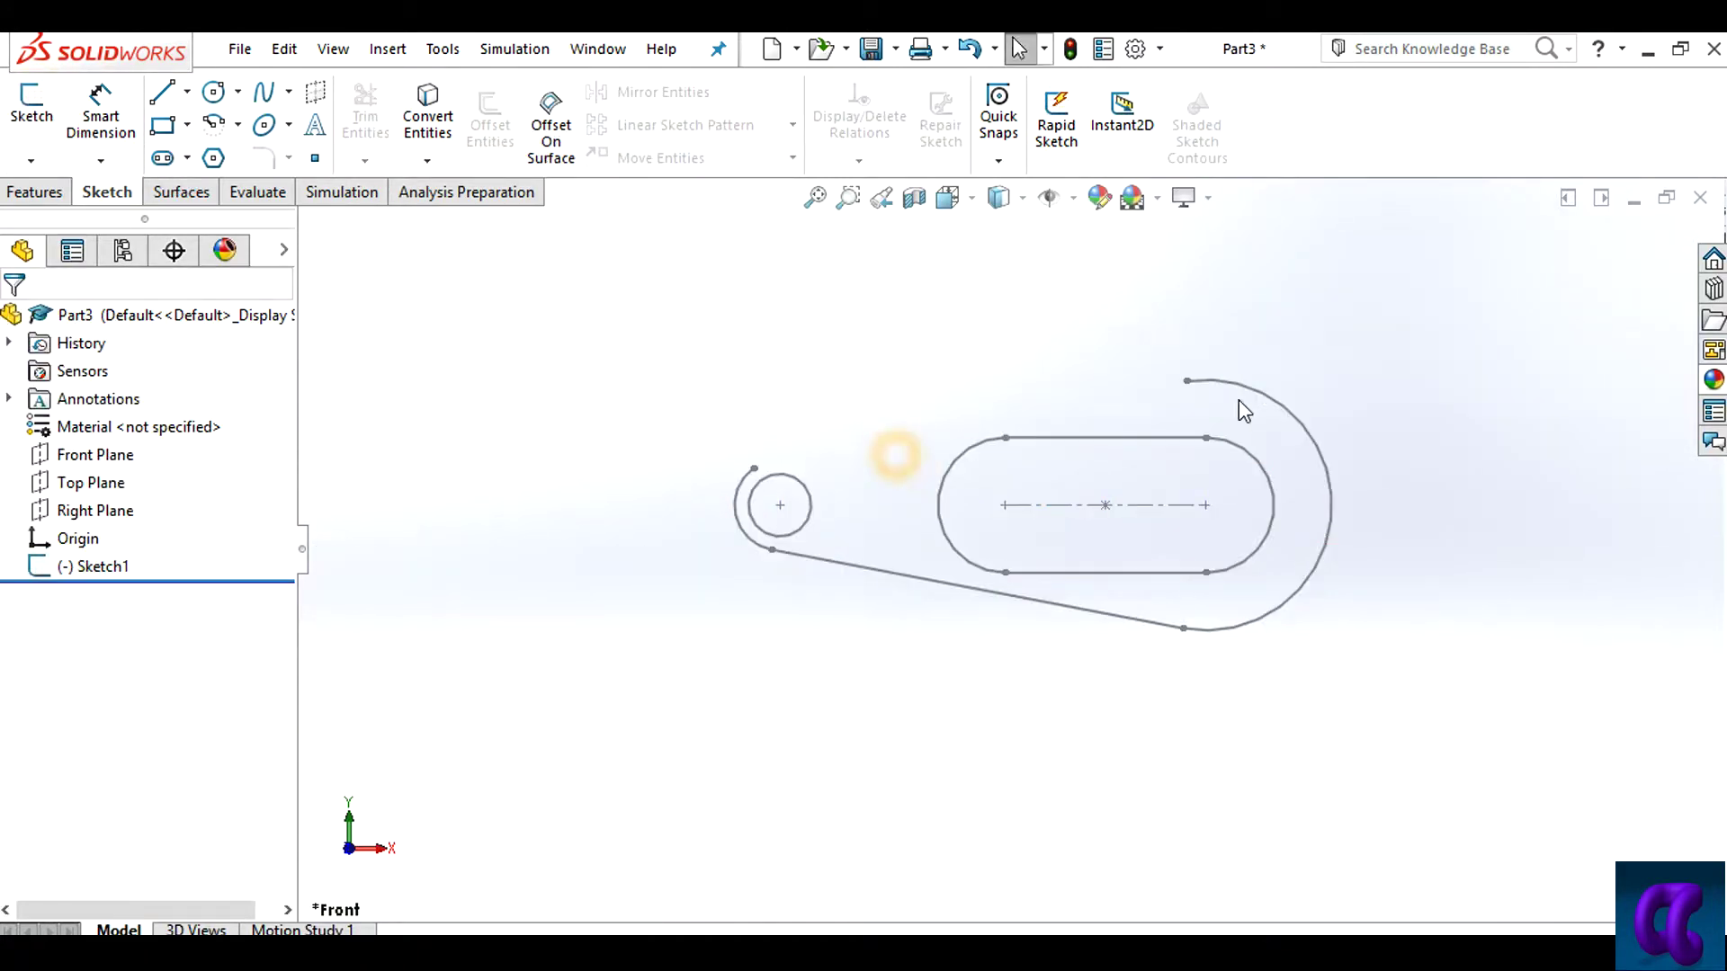
{"action": "left_click", "coordinate": [1275, 406]}
{"action": "left_click", "coordinate": [1340, 319]}
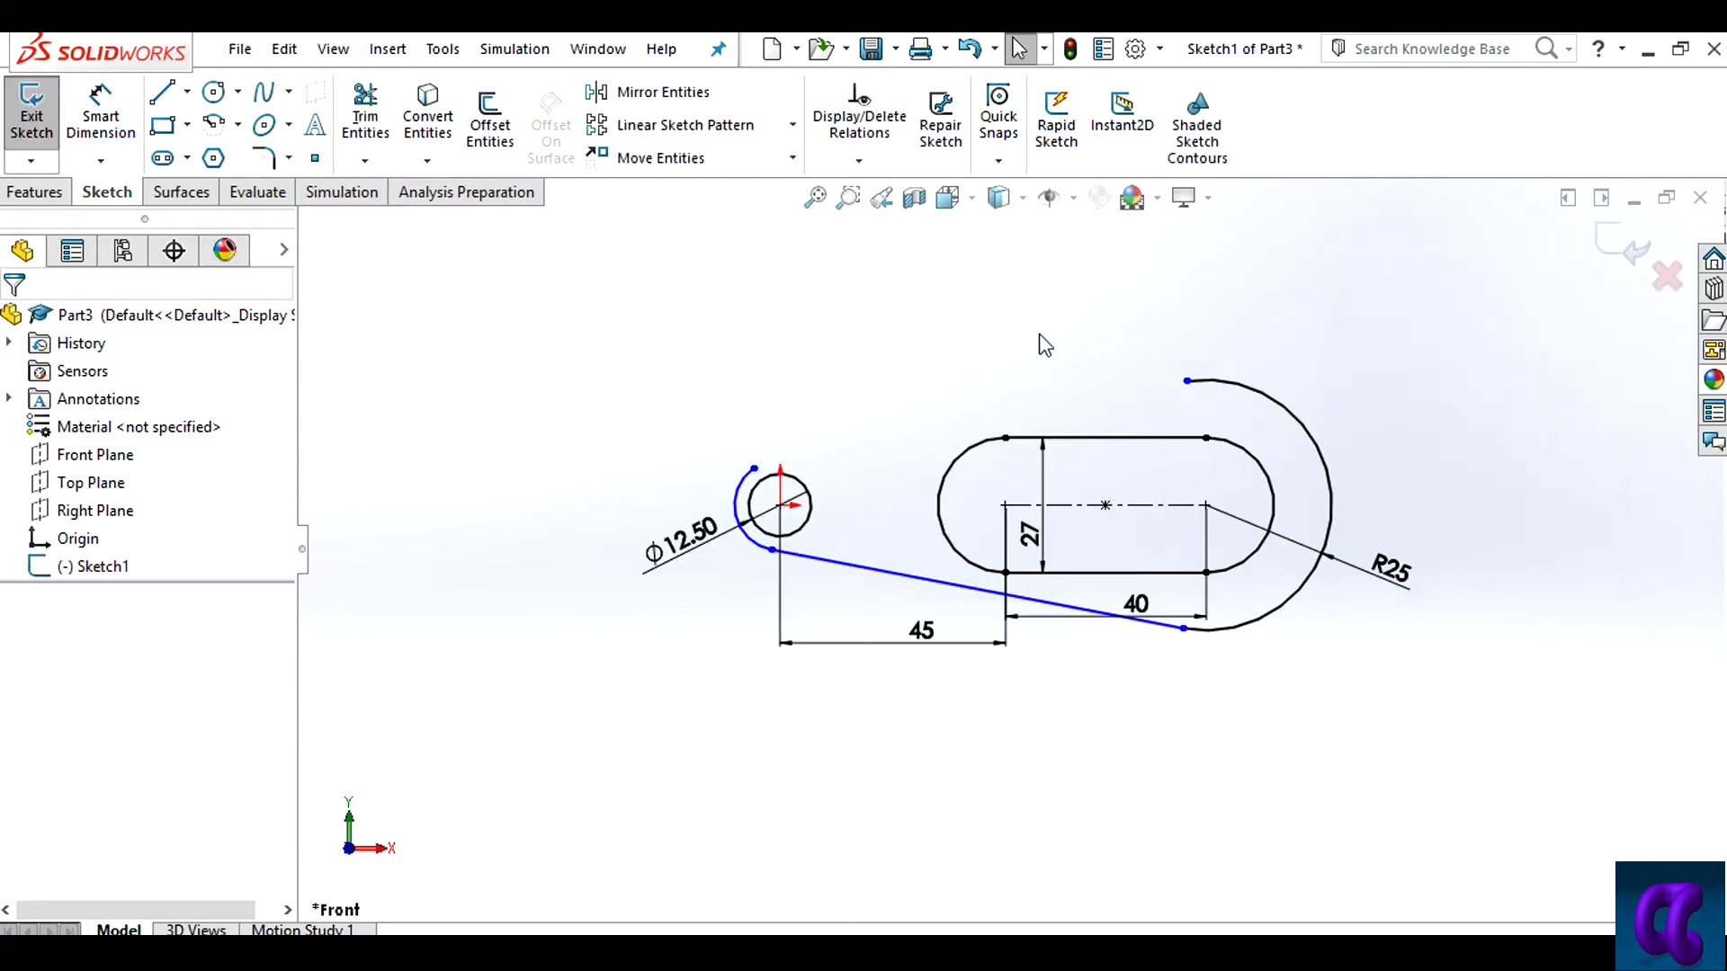
{"action": "left_click_drag", "start_coordinate": [761, 531], "coordinate": [653, 615]}
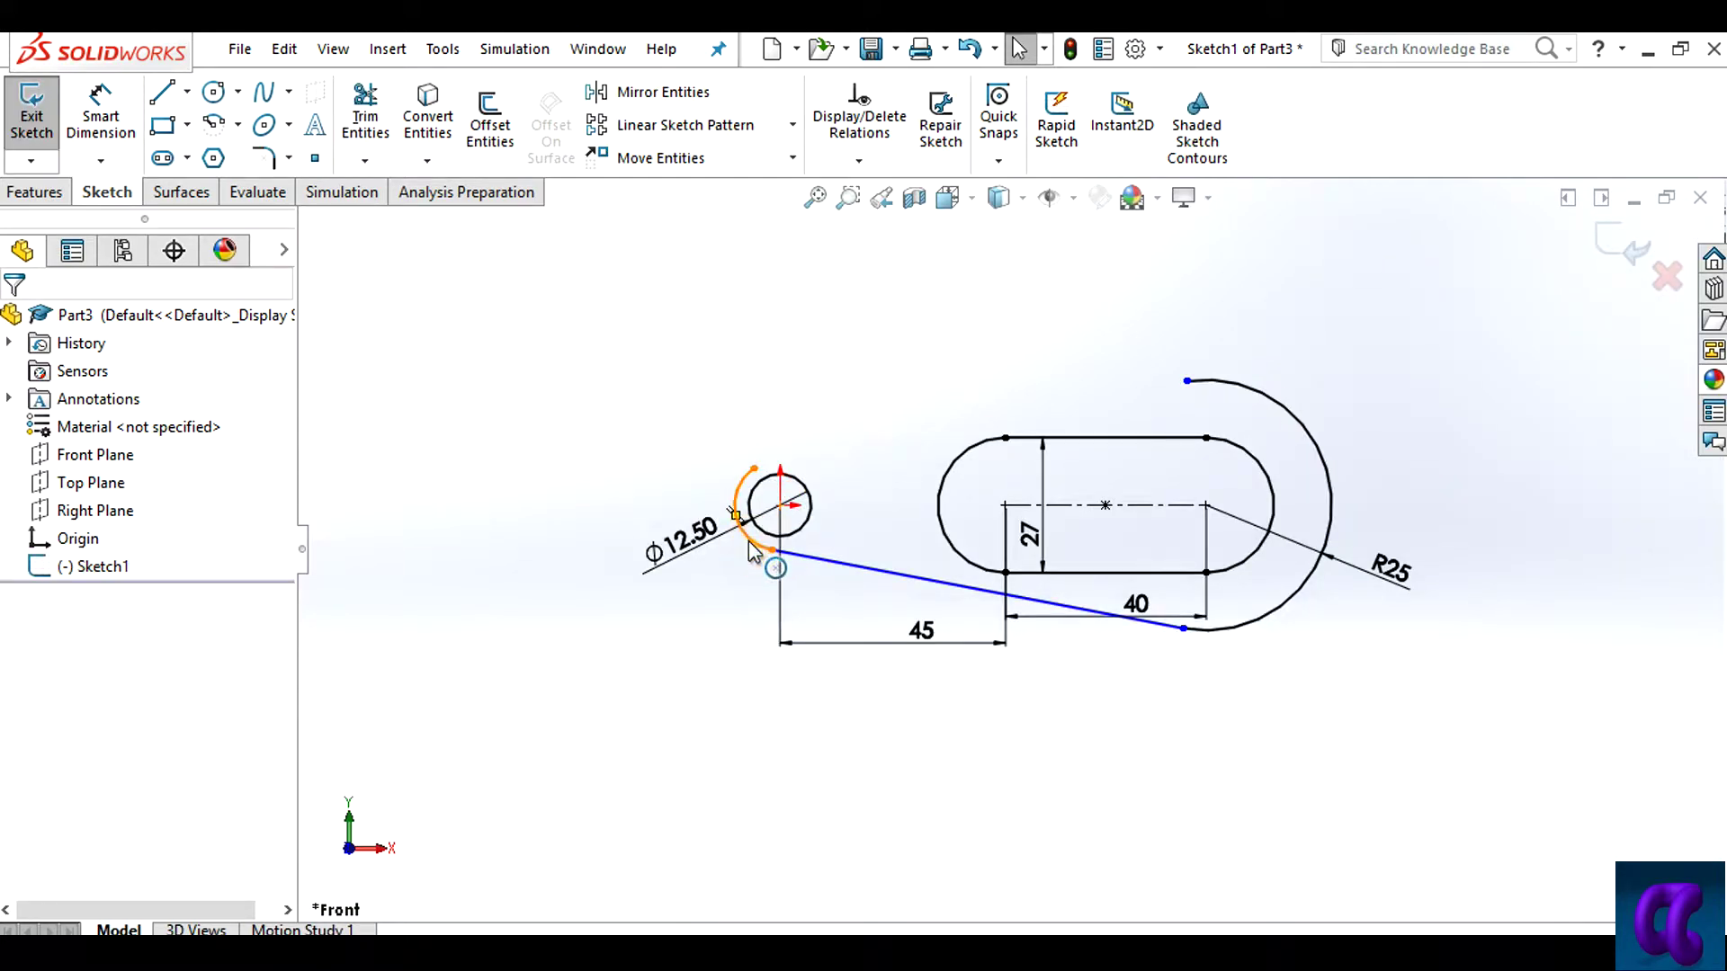
{"action": "left_click", "coordinate": [836, 308]}
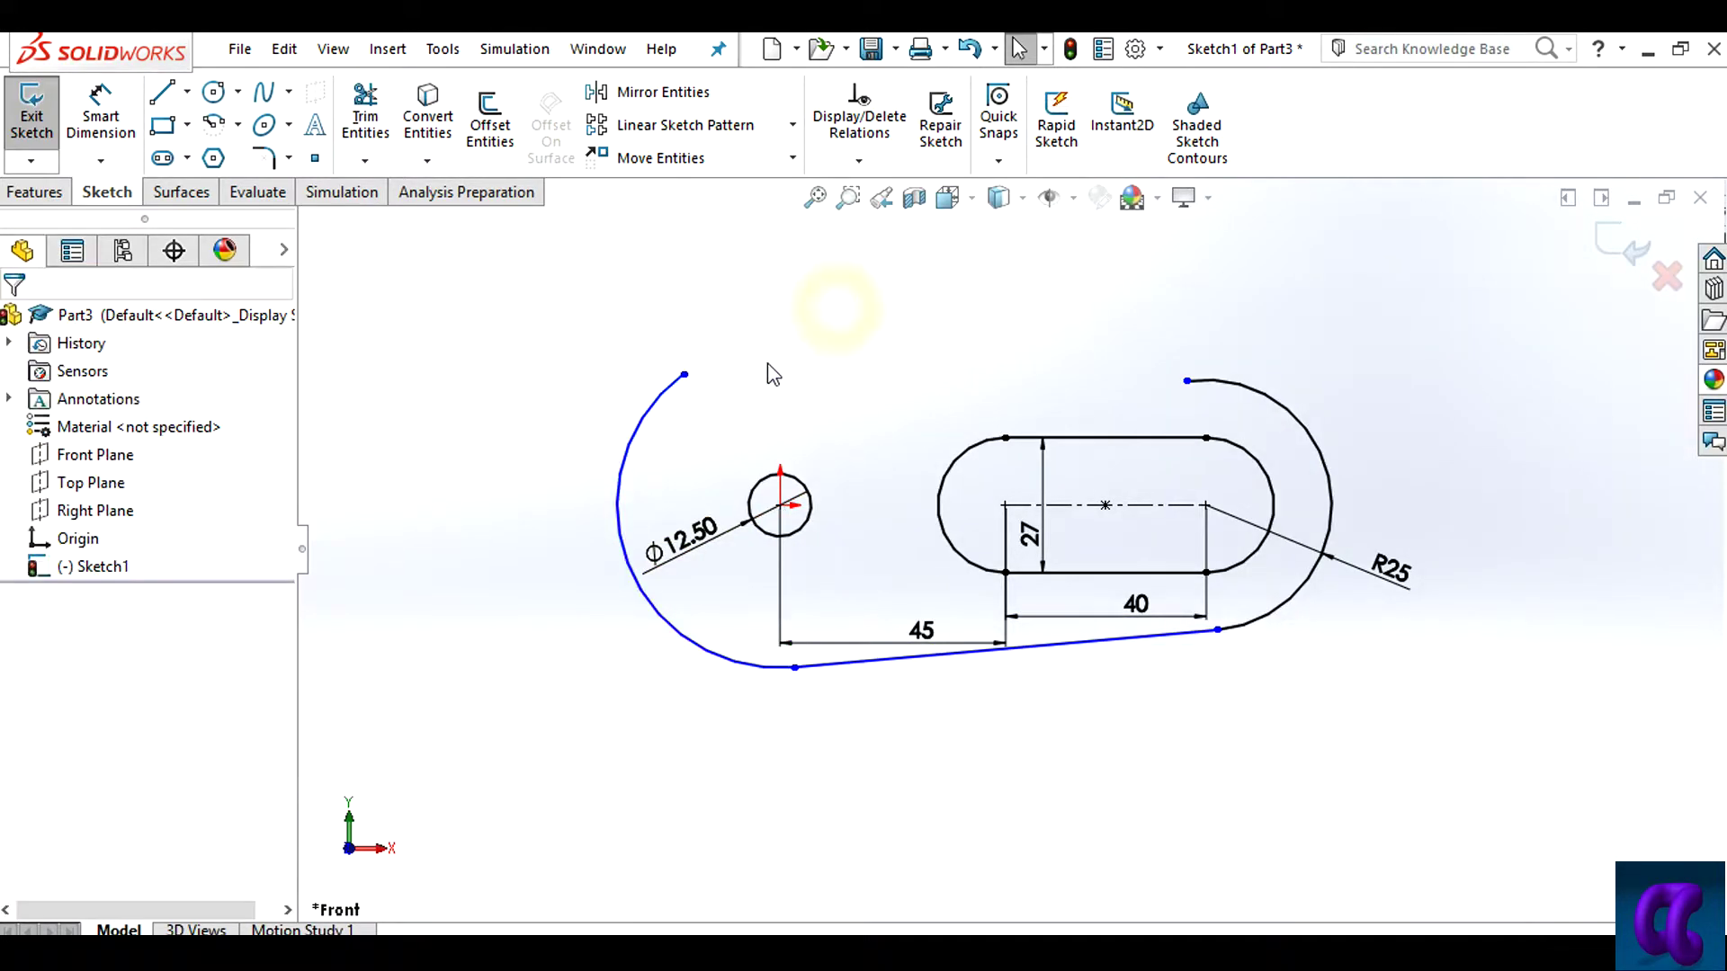
{"action": "left_click_drag", "start_coordinate": [685, 377], "coordinate": [580, 241]}
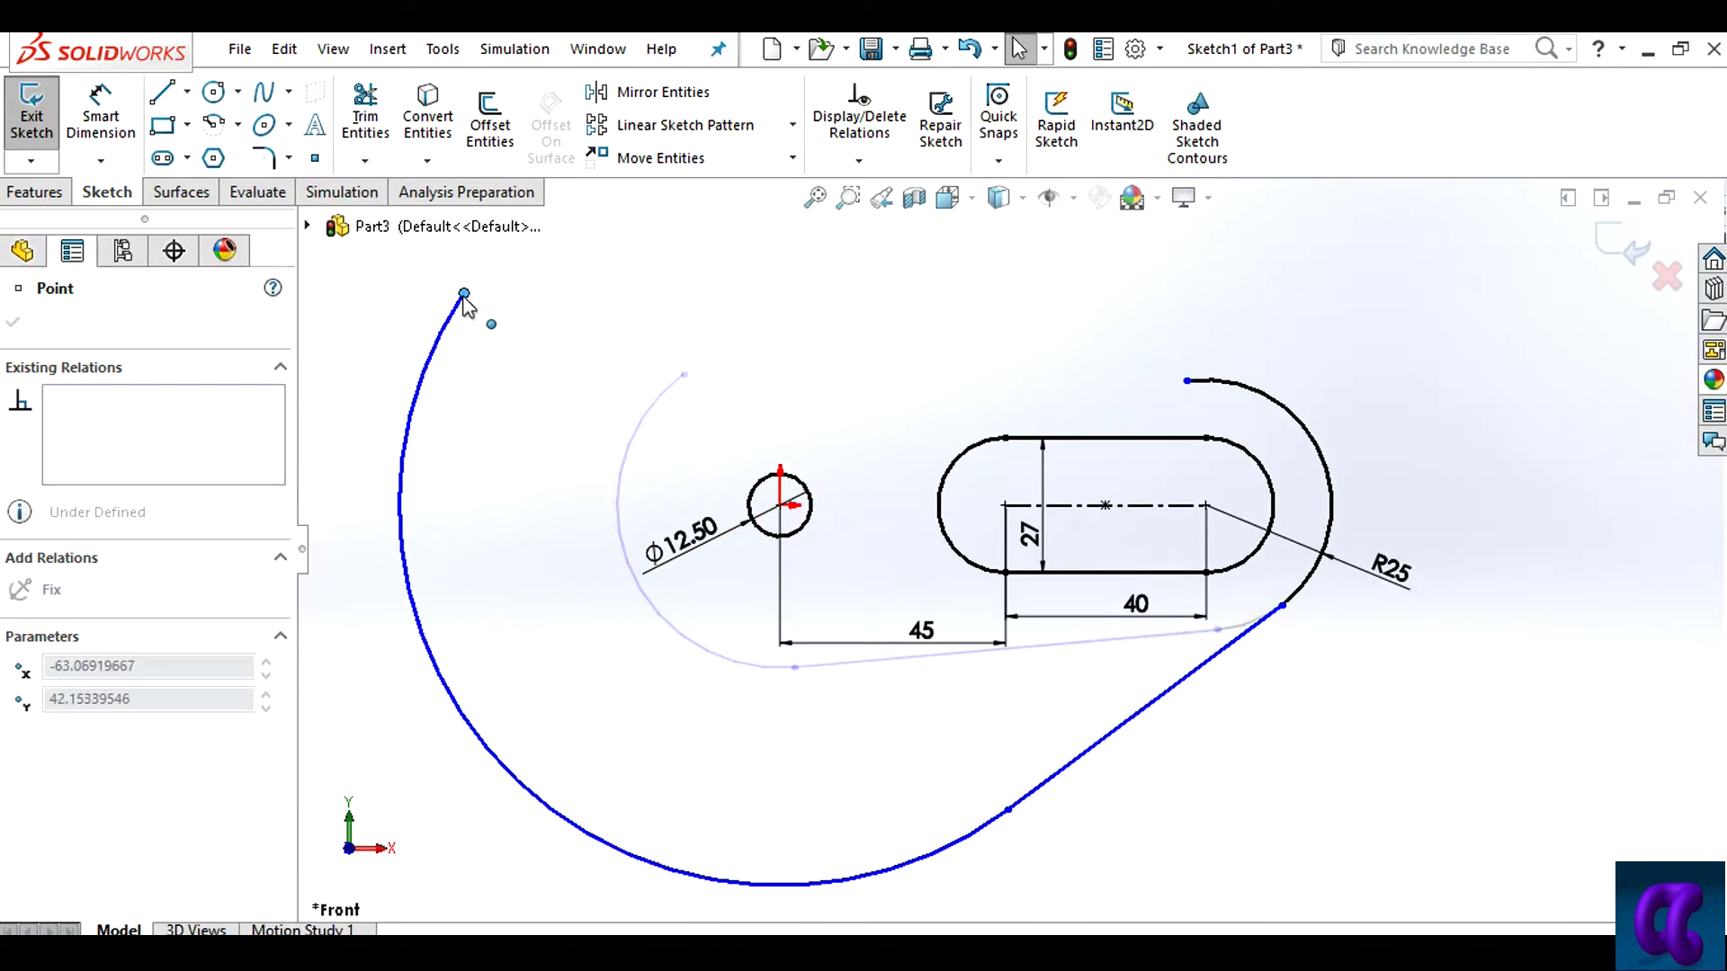
{"action": "left_click_drag", "start_coordinate": [805, 840], "coordinate": [832, 724]}
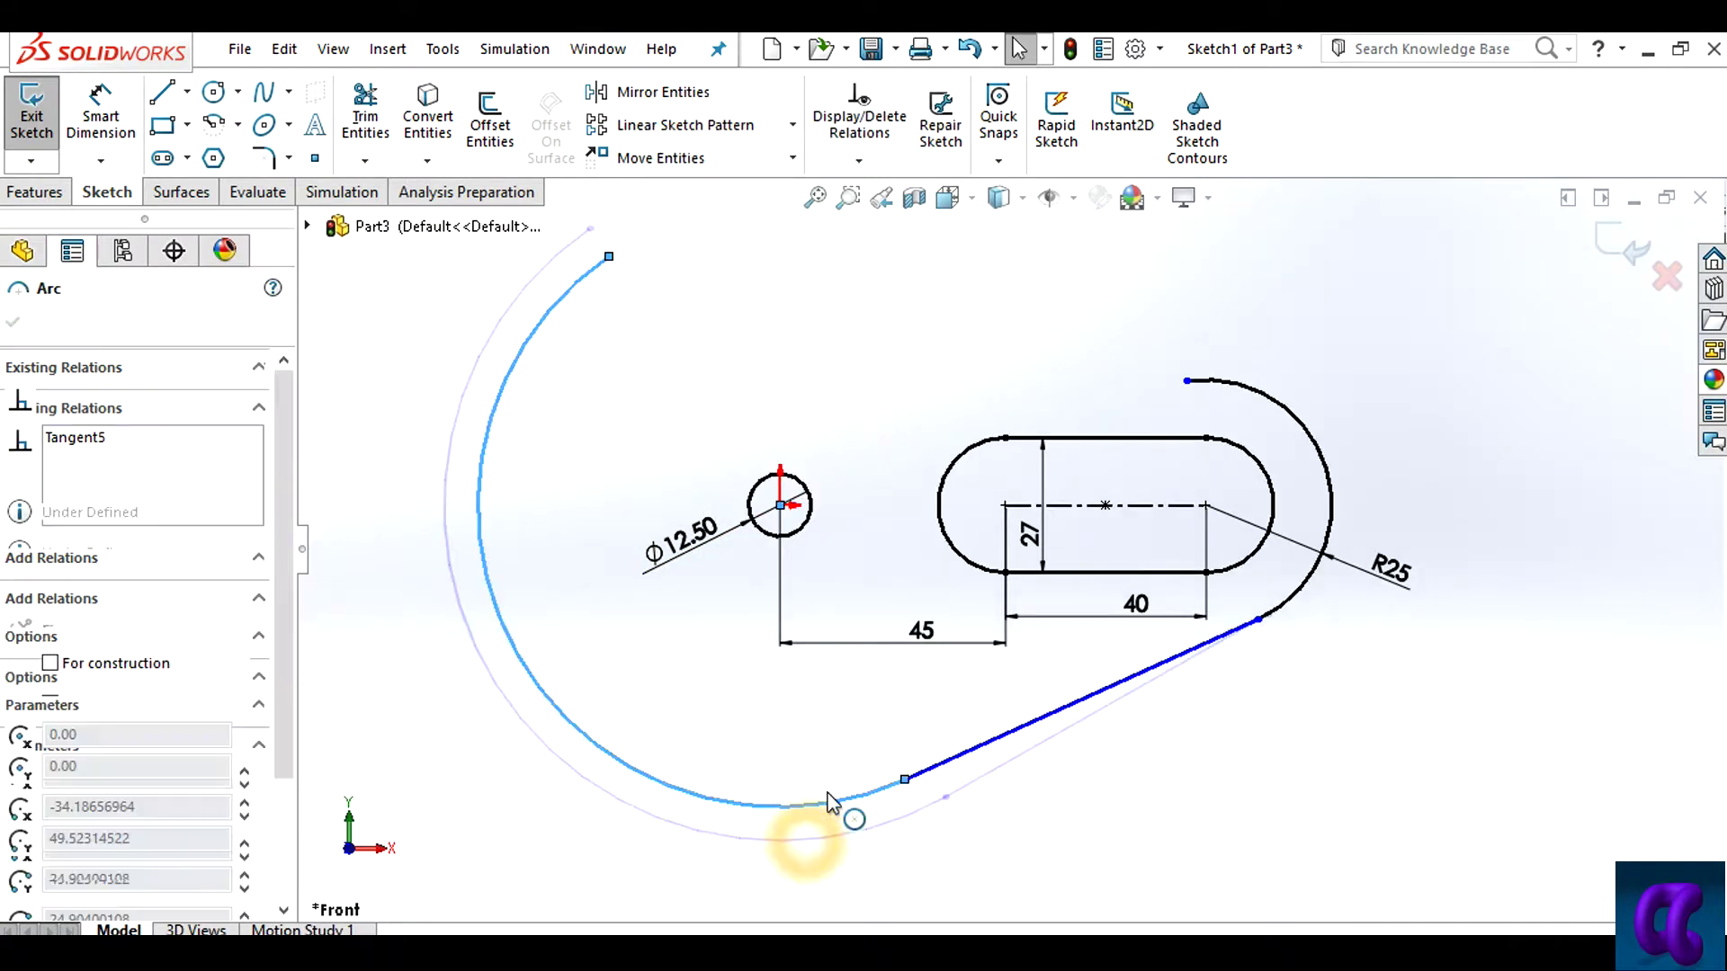
{"action": "left_click", "coordinate": [739, 807]}
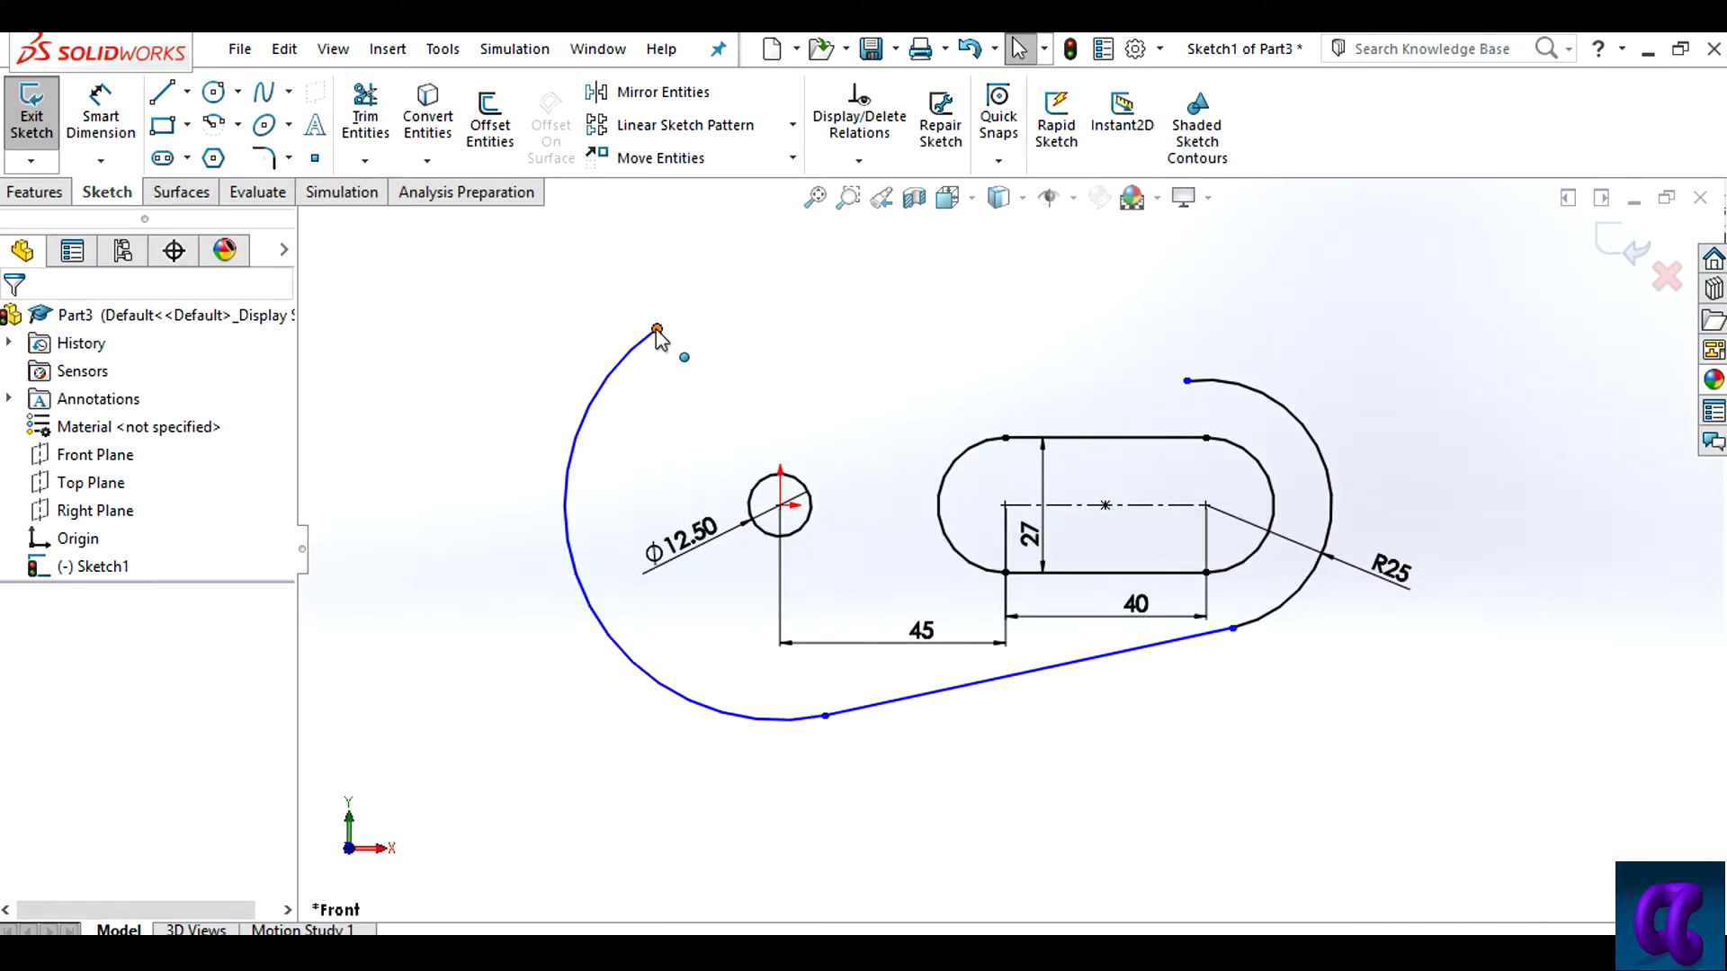
{"action": "left_click_drag", "start_coordinate": [658, 329], "coordinate": [541, 517]}
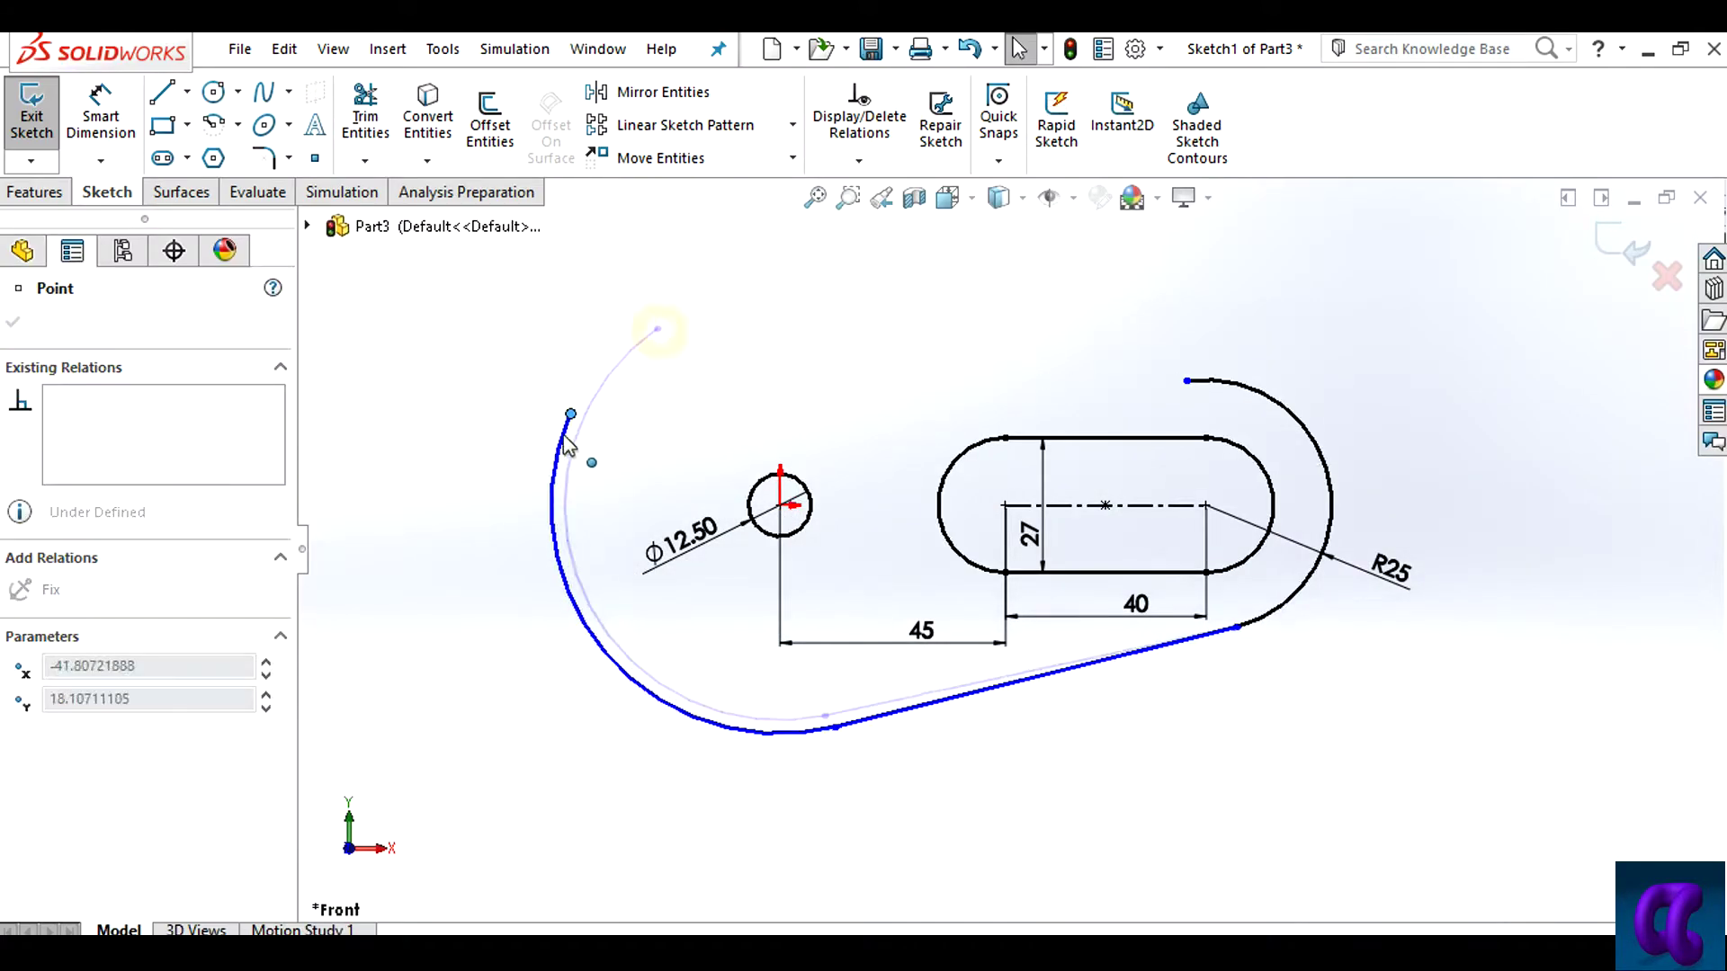
Draw a centerline from the circle centre toward the upper left
{"action": "left_click", "coordinate": [187, 90]}
{"action": "left_click", "coordinate": [224, 155]}
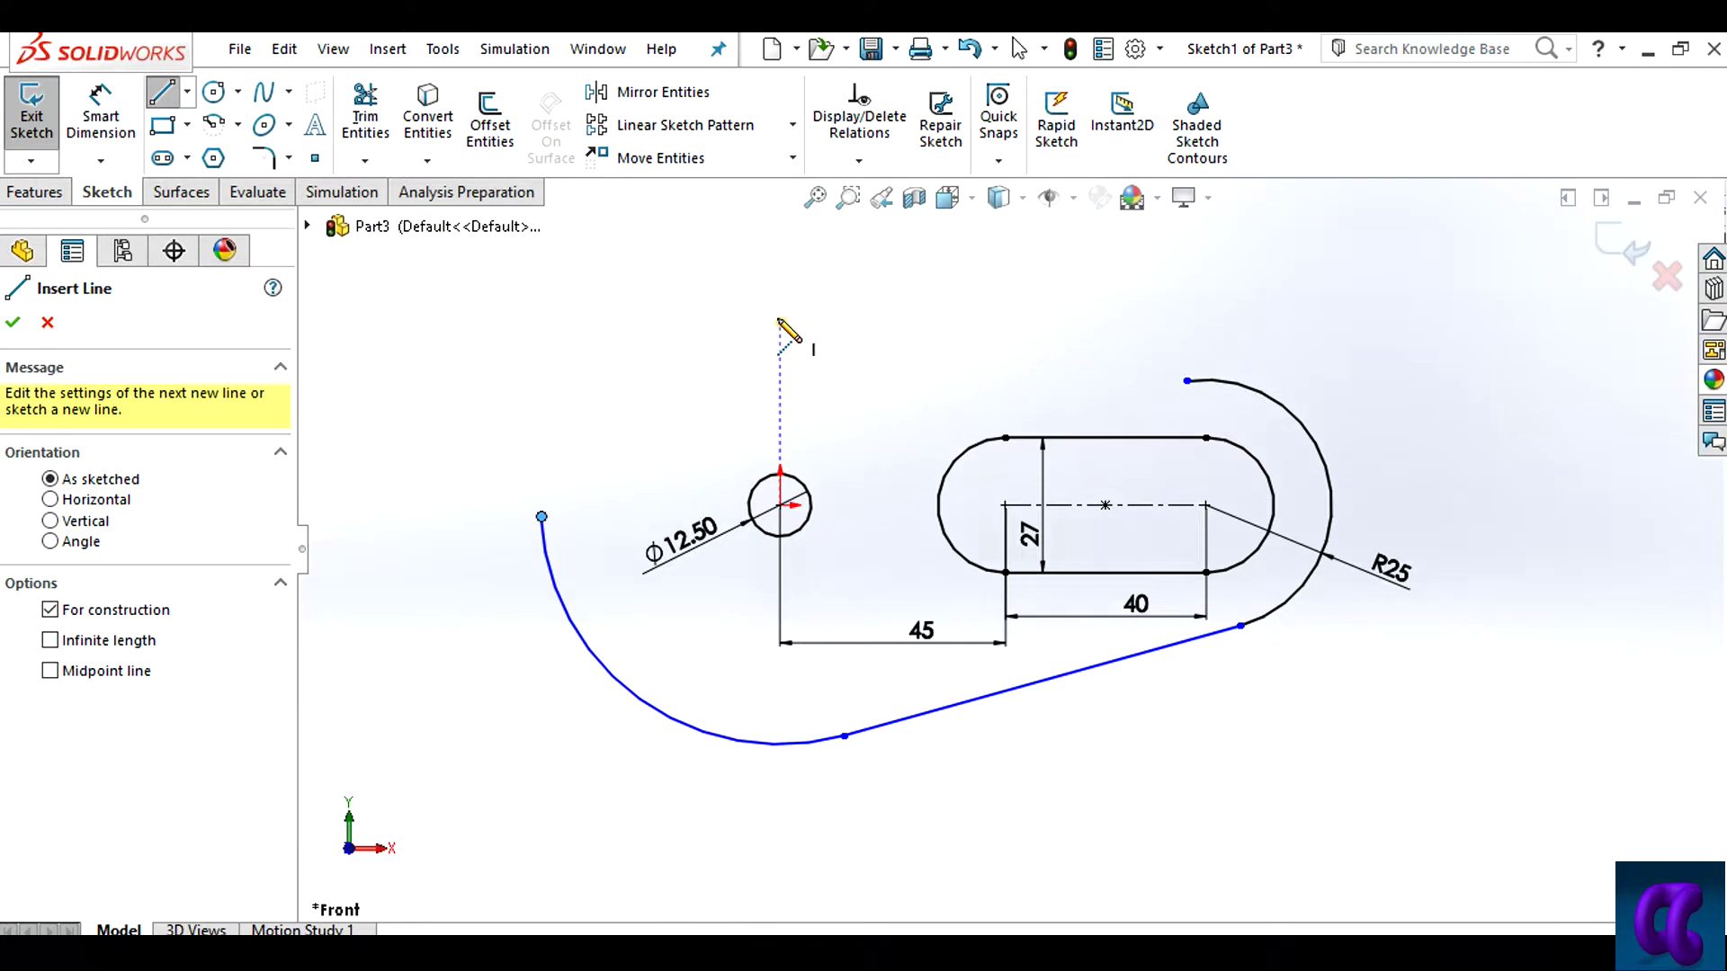
{"action": "left_click", "coordinate": [779, 506]}
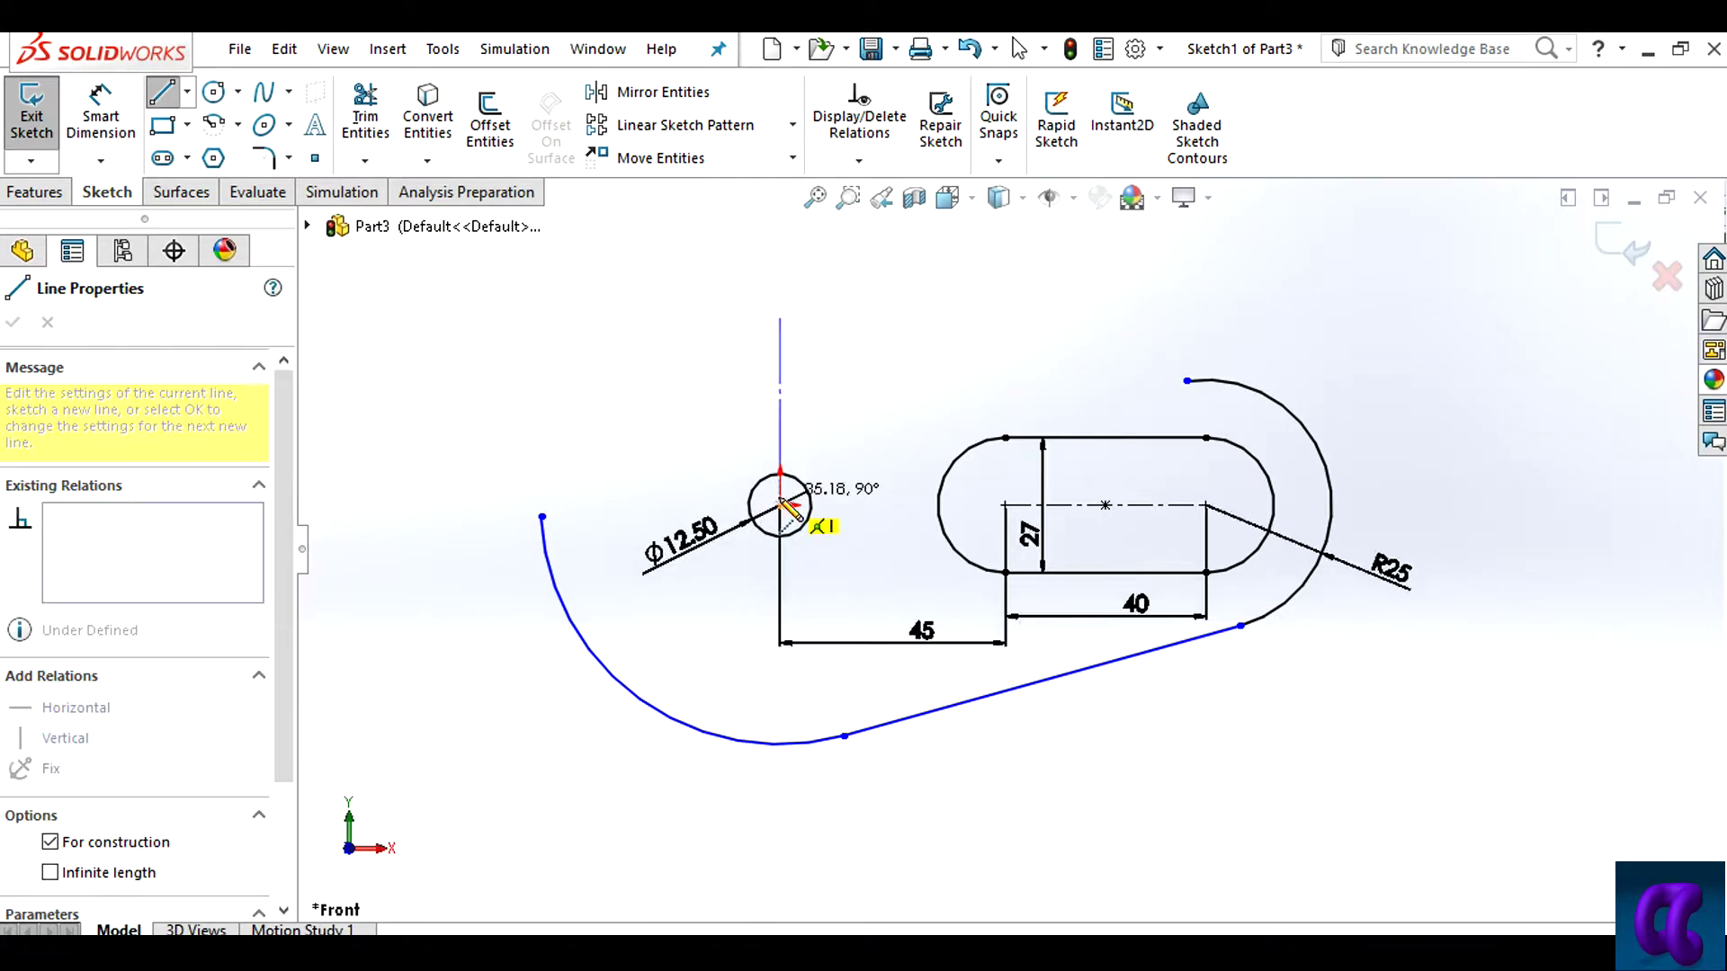
{"action": "left_click", "coordinate": [653, 347]}
Dimension the centerline at 15° from the vertical centerline
{"action": "left_click", "coordinate": [100, 115]}
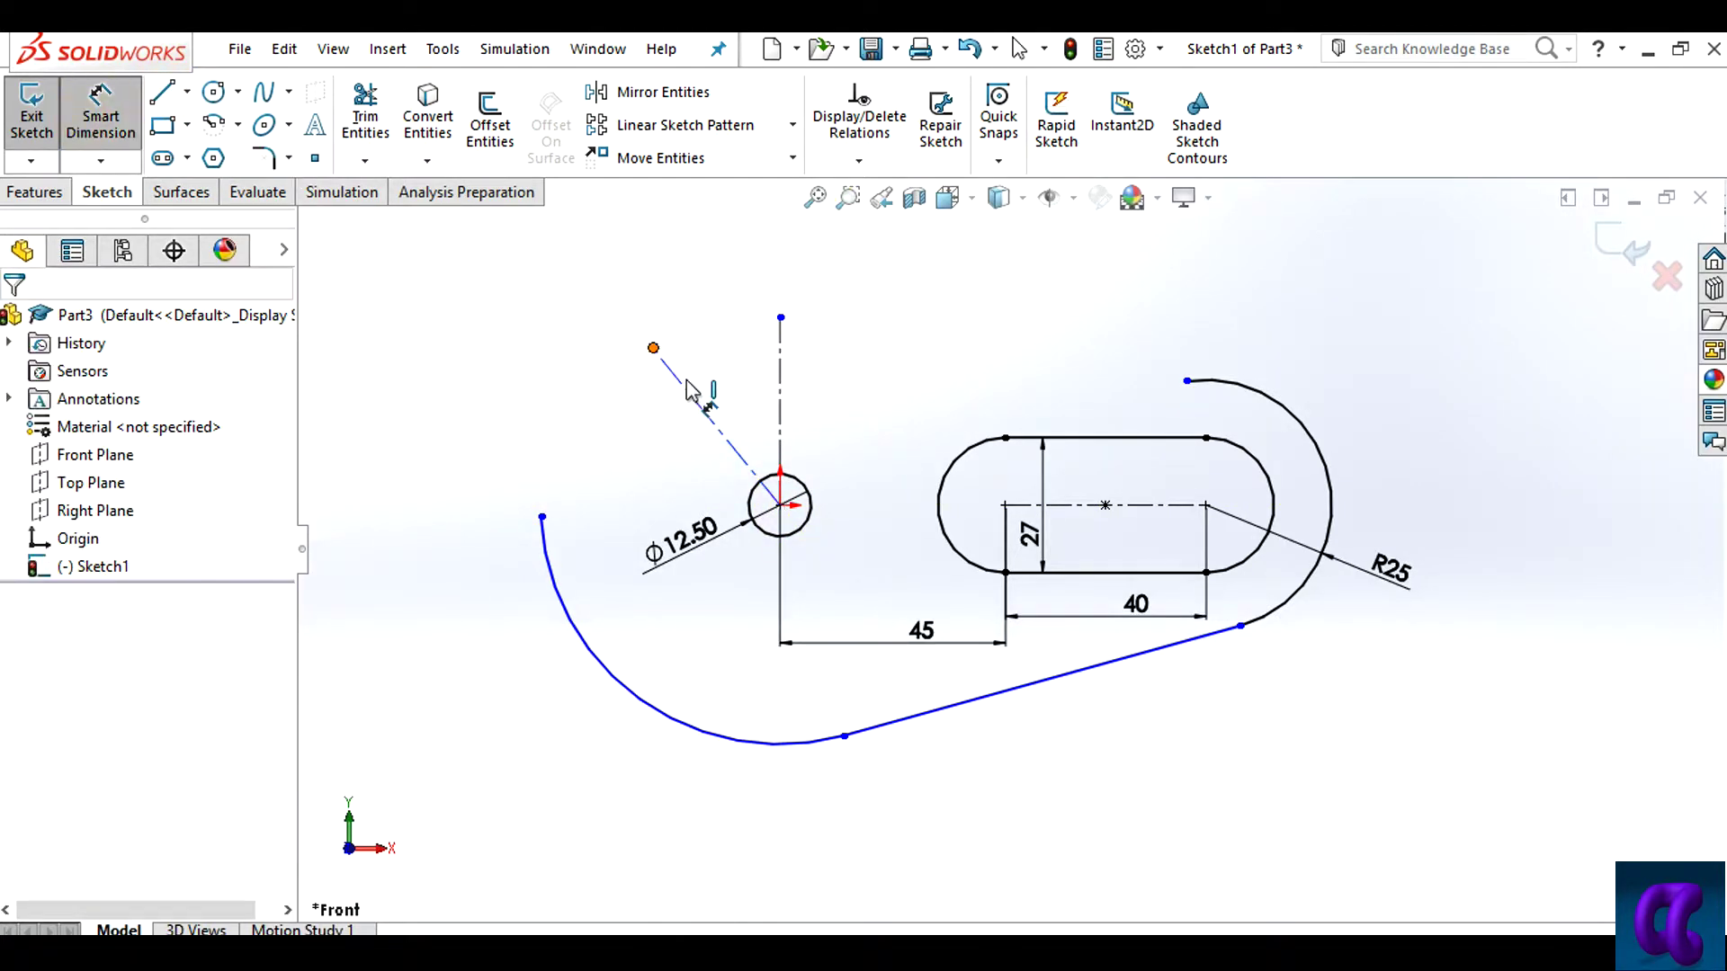
{"action": "left_click", "coordinate": [711, 423]}
{"action": "left_click", "coordinate": [780, 395]}
{"action": "left_click", "coordinate": [740, 367]}
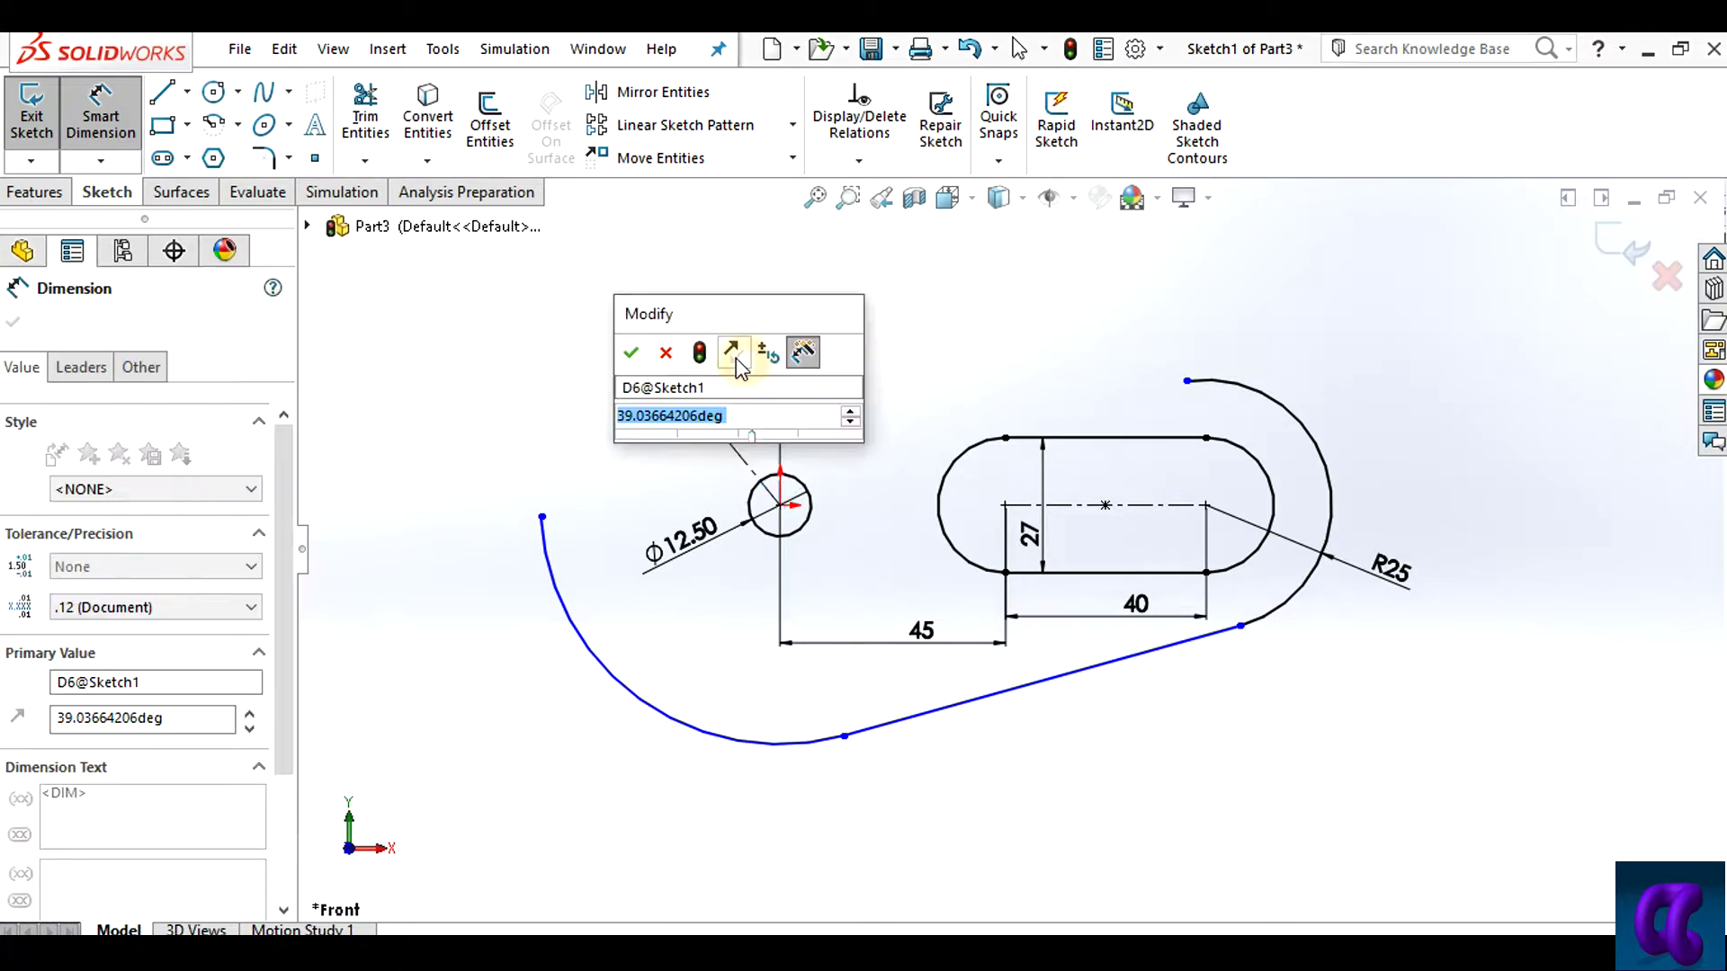
{"action": "type", "text": "45"}
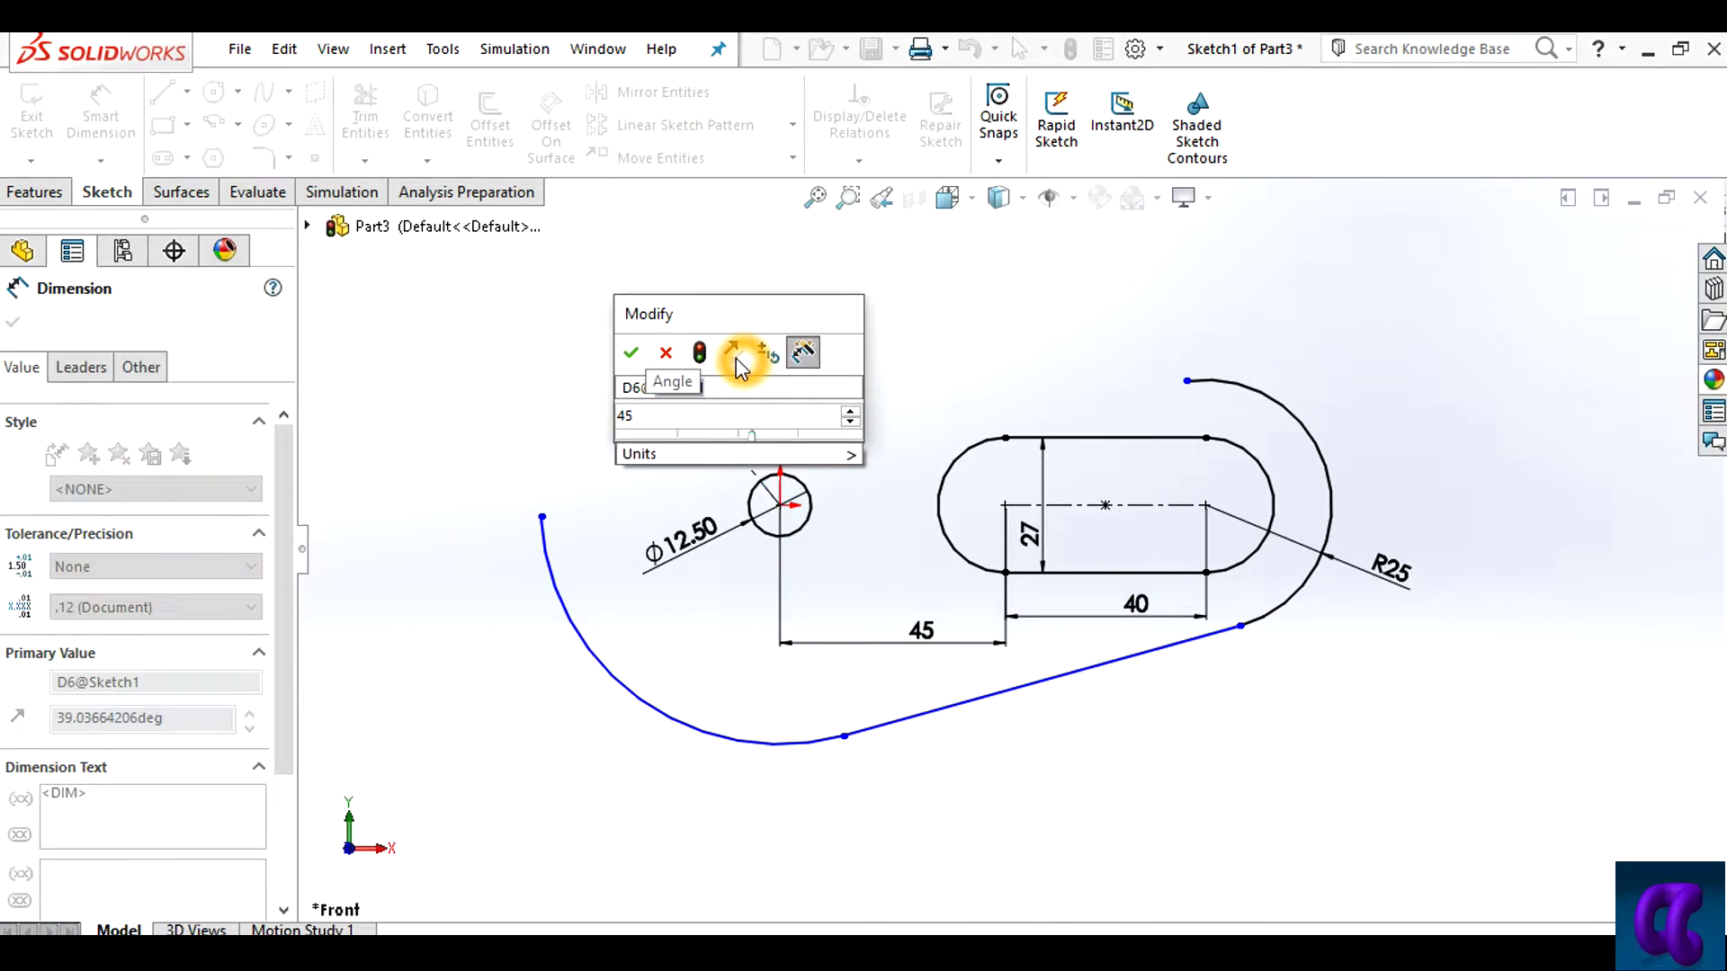
{"action": "key", "text": "BackSpace"}
{"action": "type", "text": "15"}
{"action": "key", "text": "Return"}
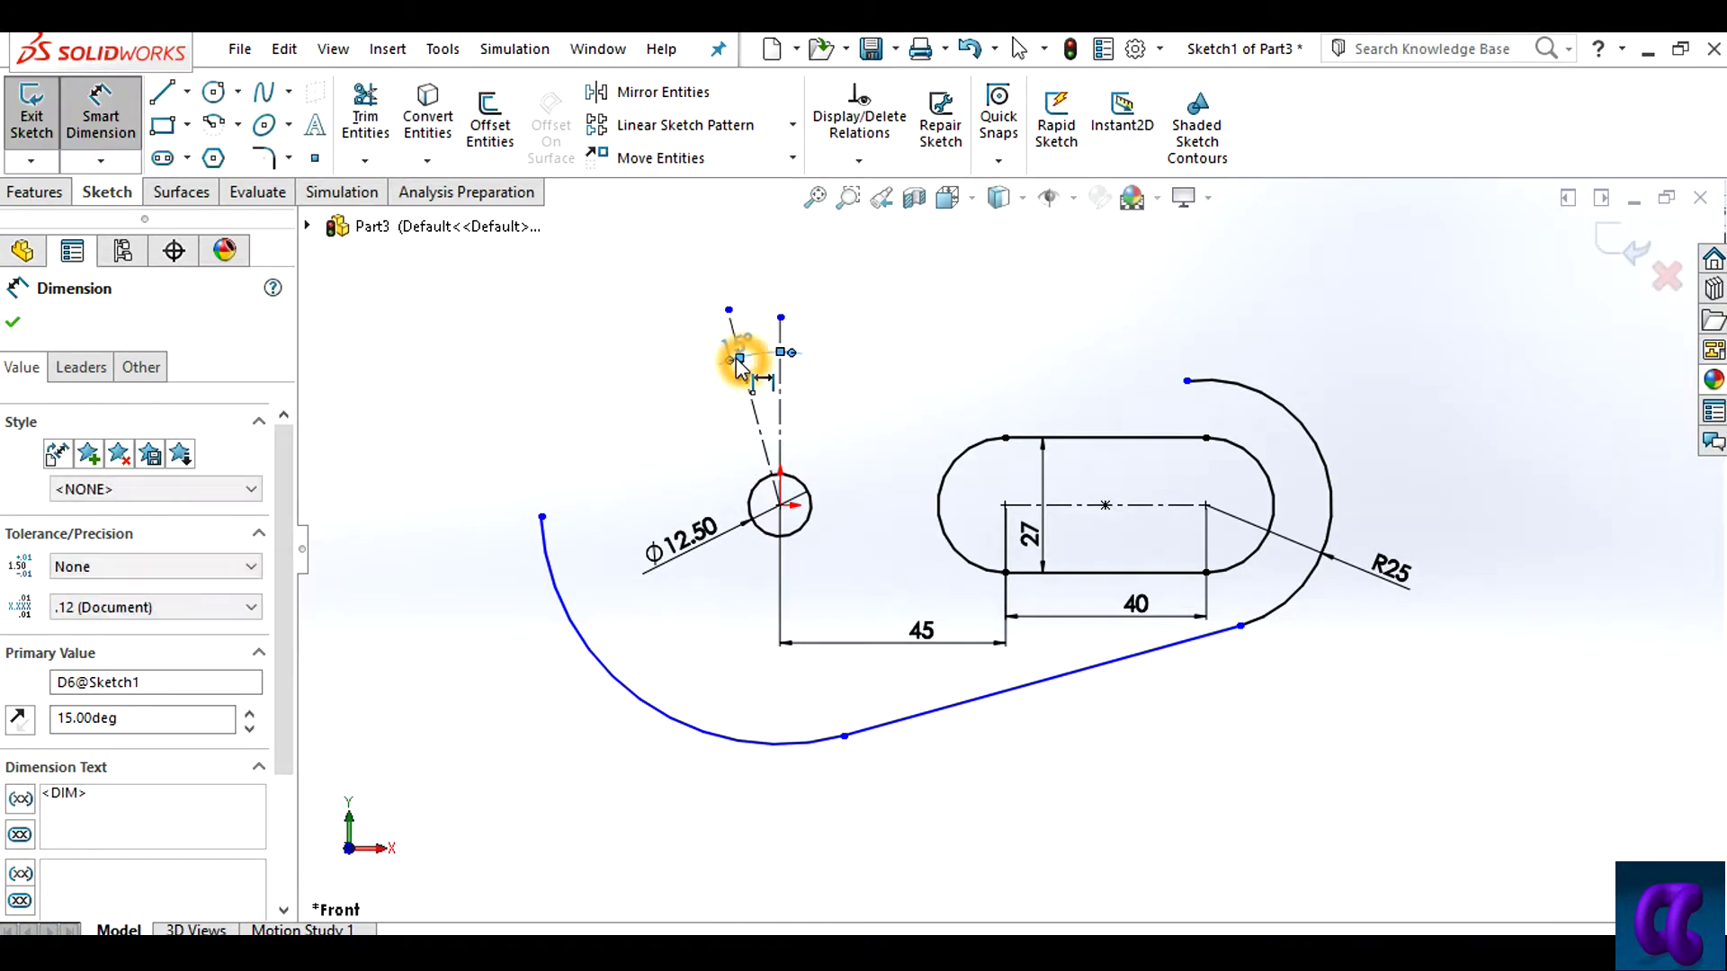
Draw a straight line from the curved arm's upper end toward the upper left
{"action": "left_click", "coordinate": [162, 91]}
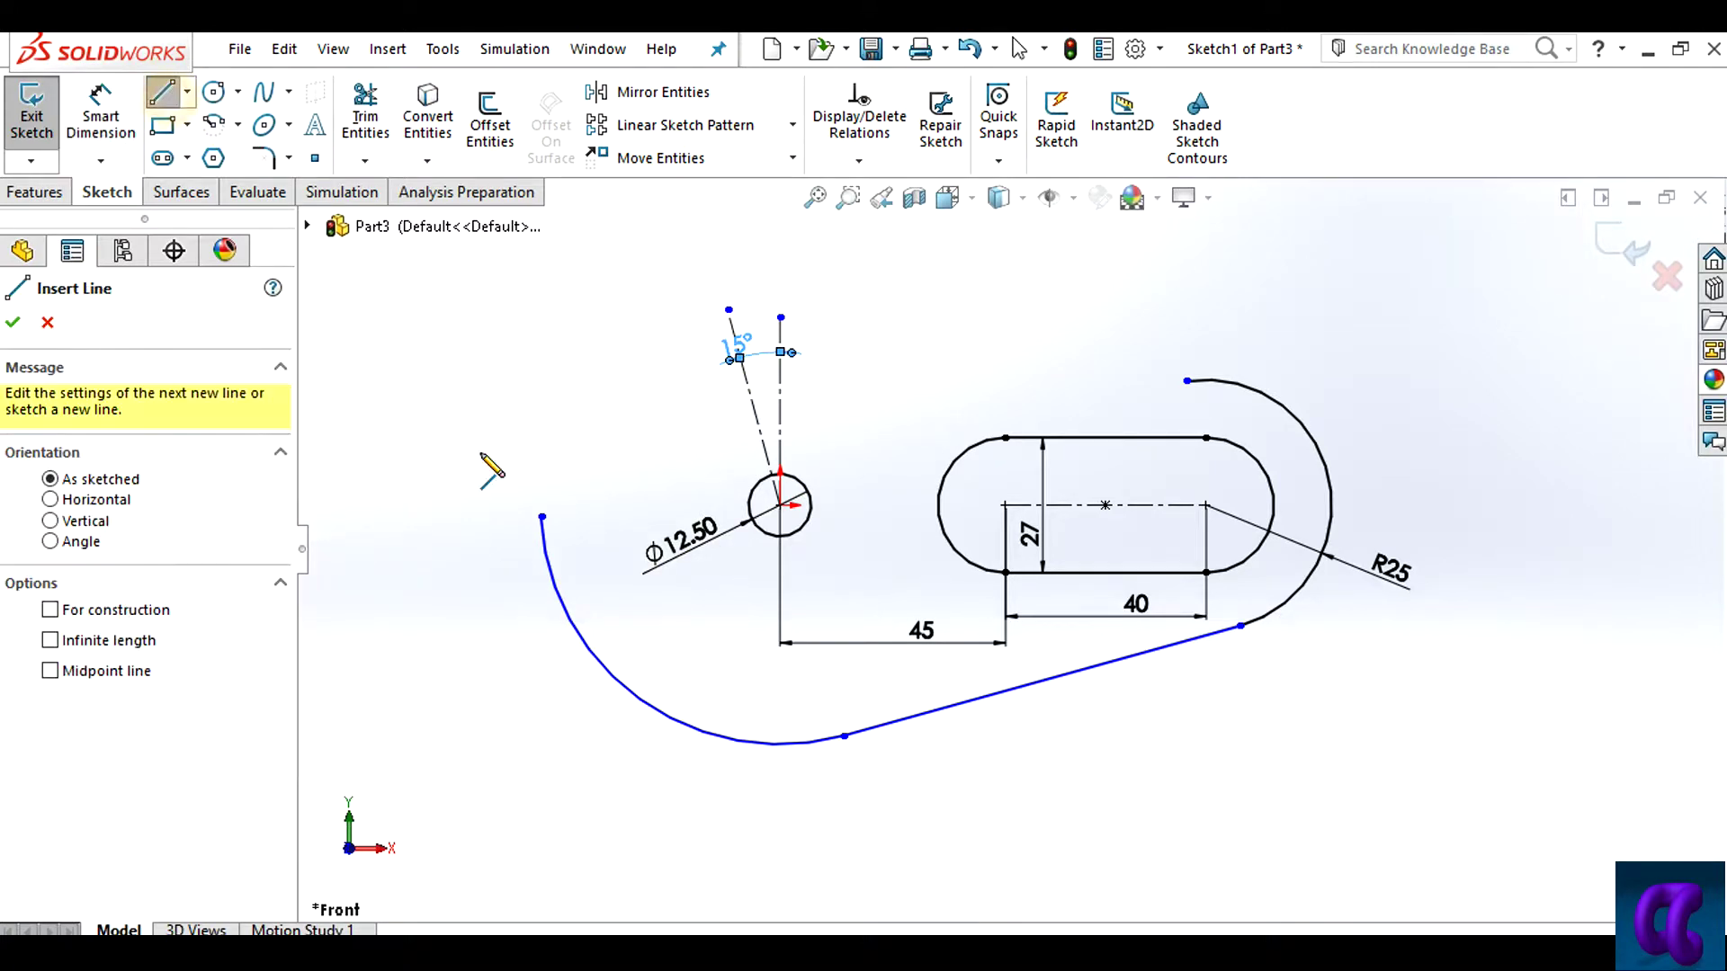
{"action": "left_click", "coordinate": [543, 518]}
{"action": "left_click", "coordinate": [501, 309]}
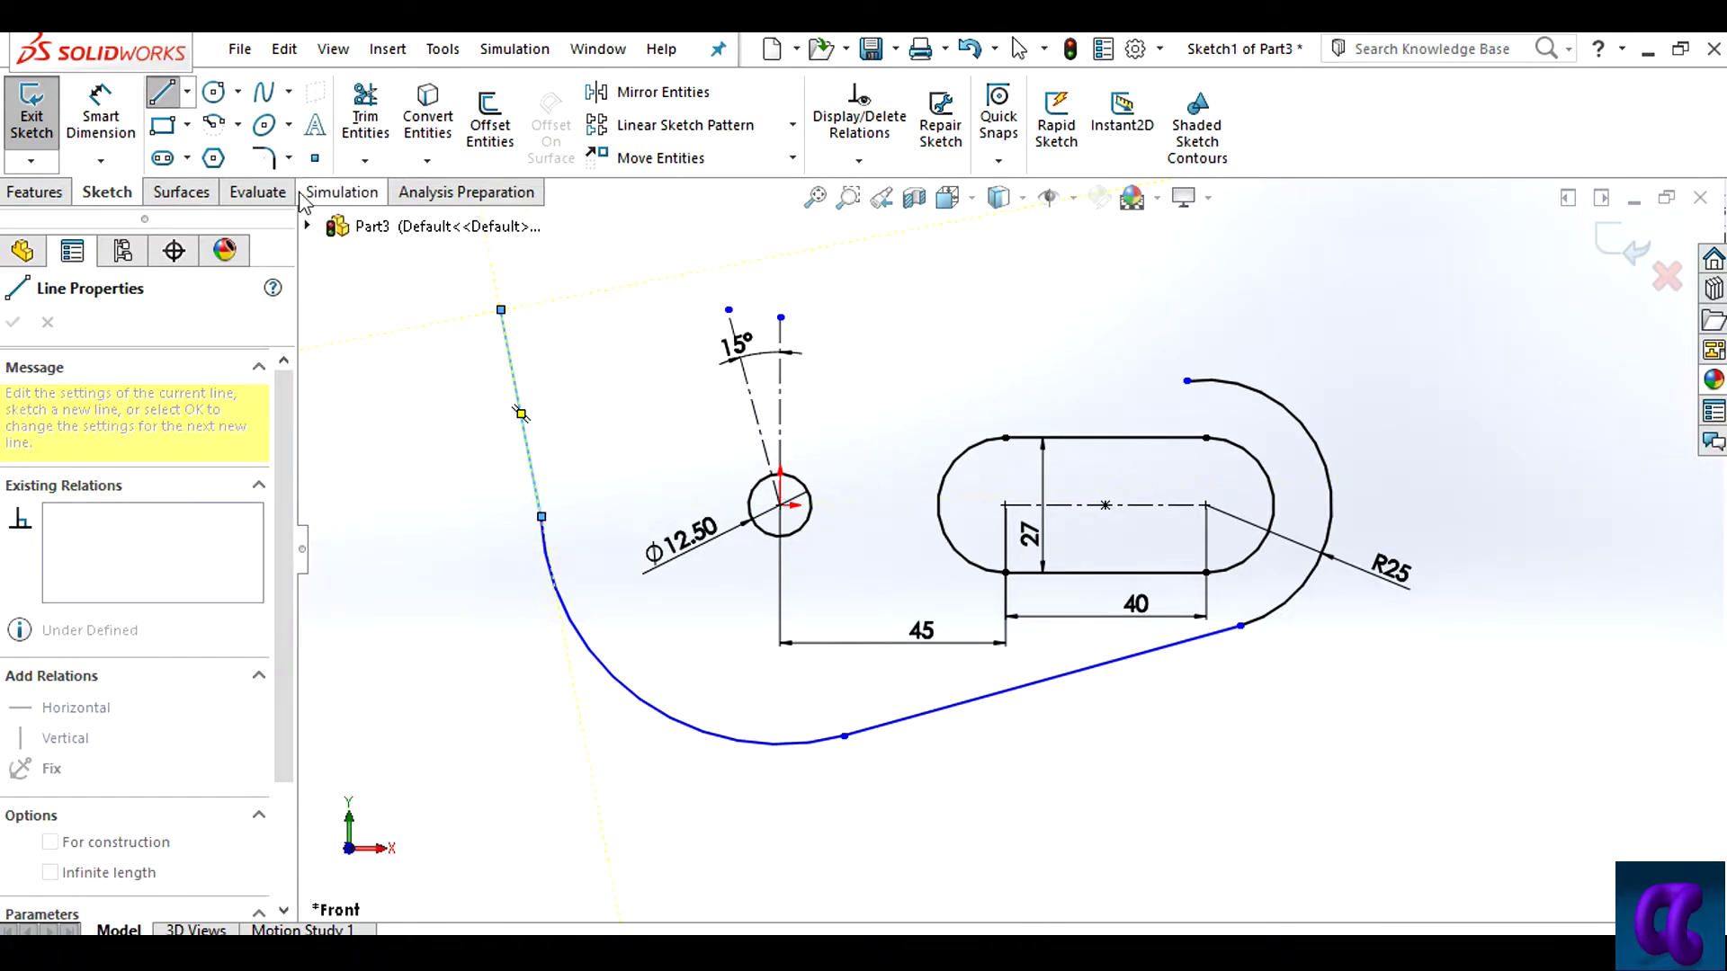
Make the new line tangent to the curved arm
{"action": "left_click", "coordinate": [859, 162]}
{"action": "left_click", "coordinate": [893, 221]}
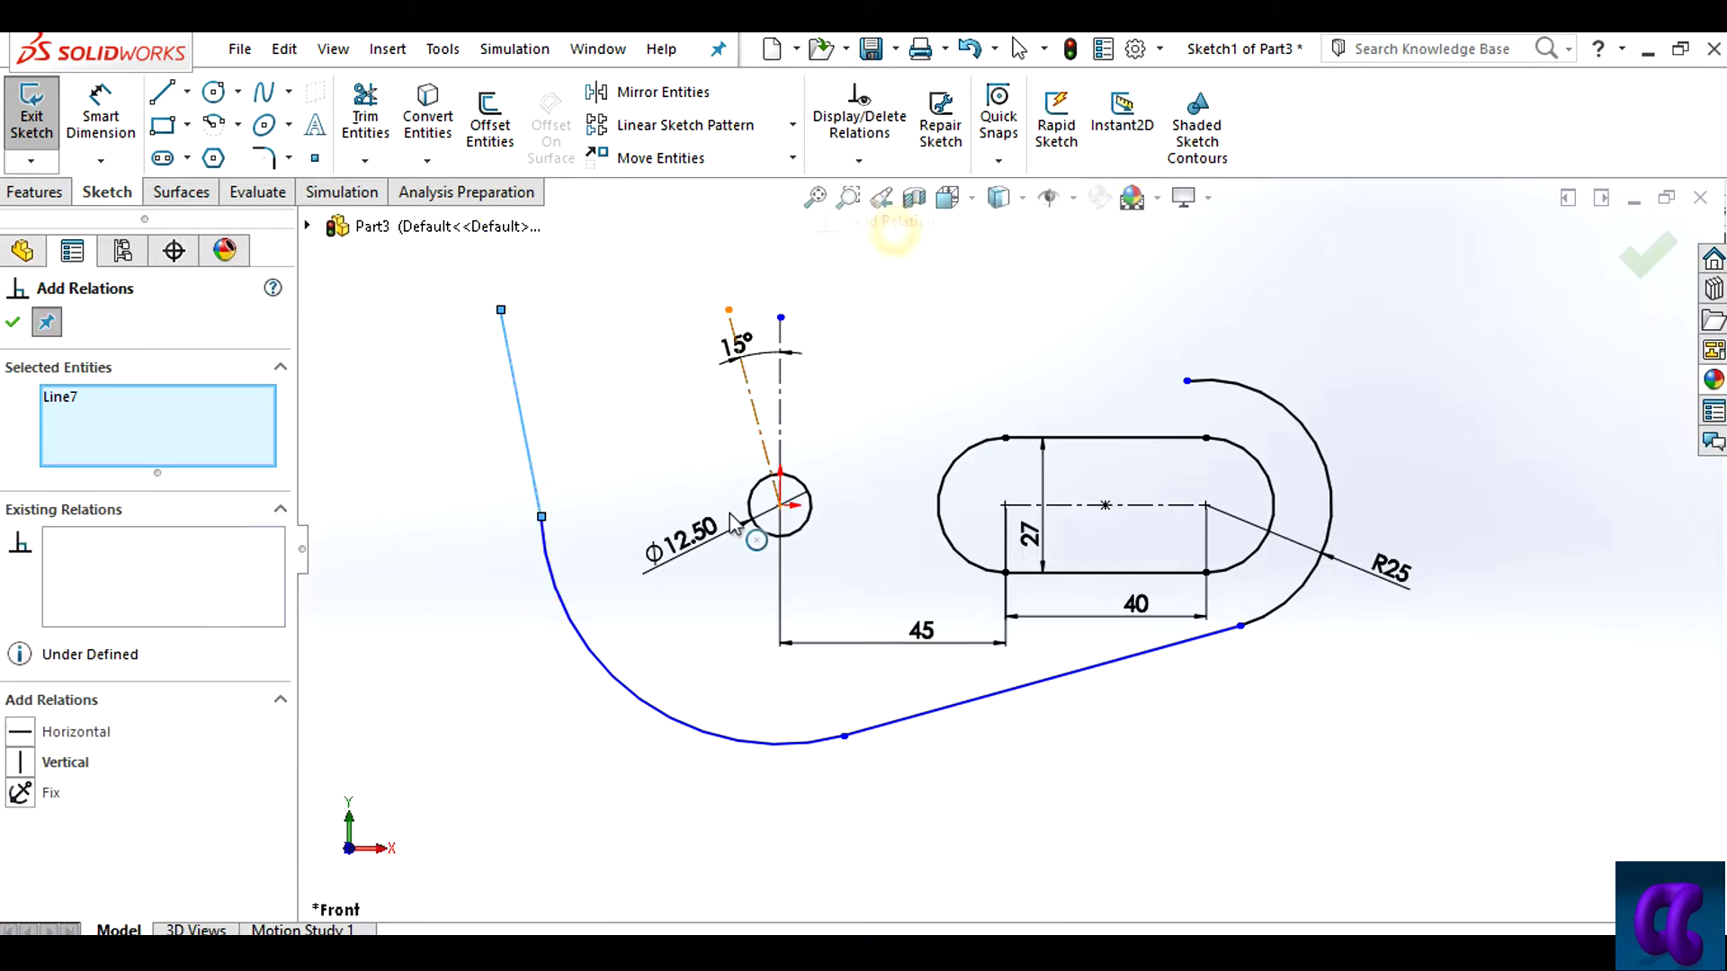
{"action": "left_click", "coordinate": [565, 610]}
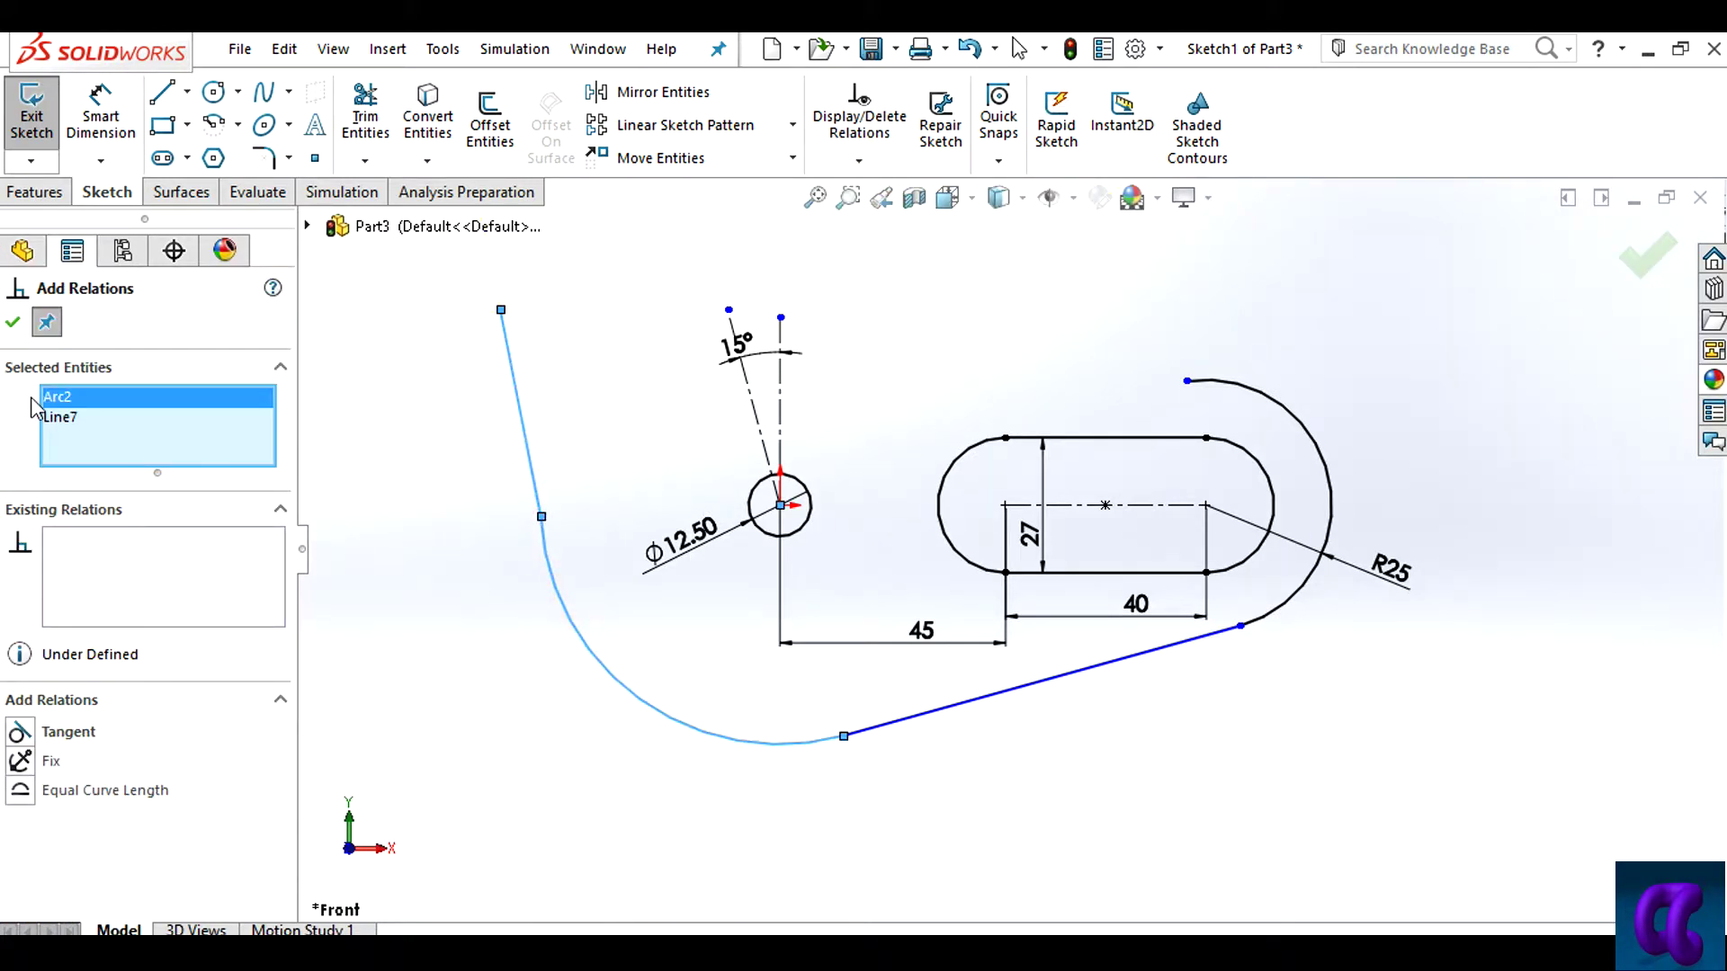
{"action": "left_click", "coordinate": [18, 733]}
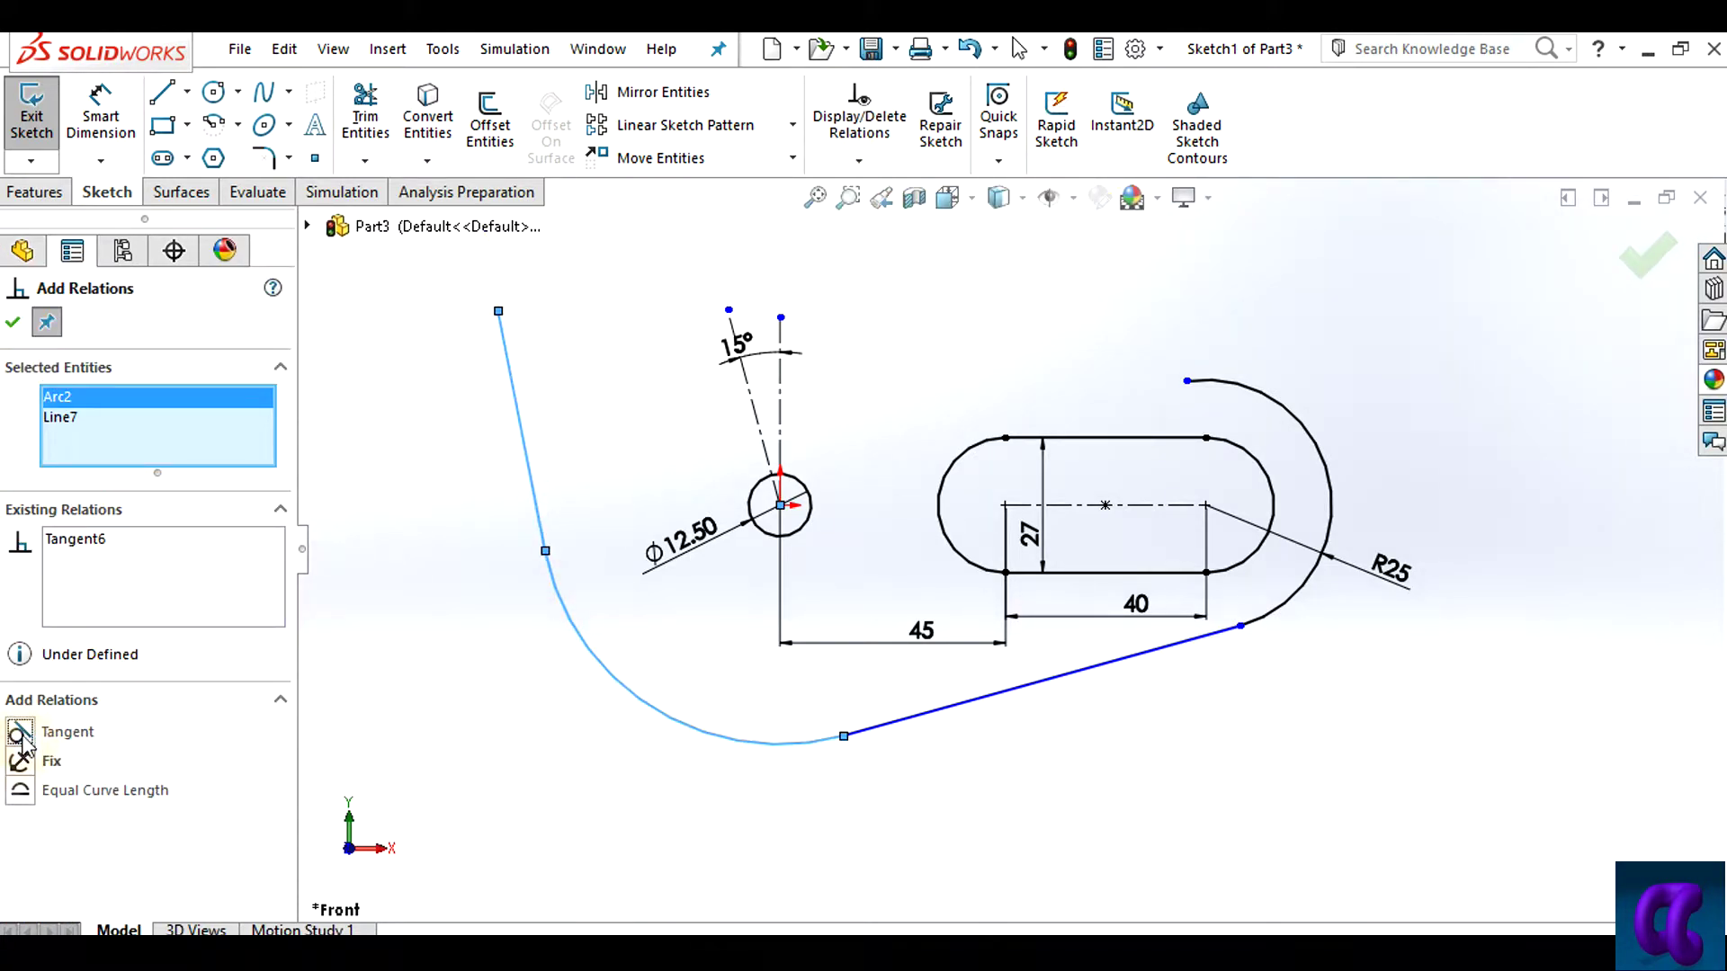
{"action": "left_click", "coordinate": [12, 321]}
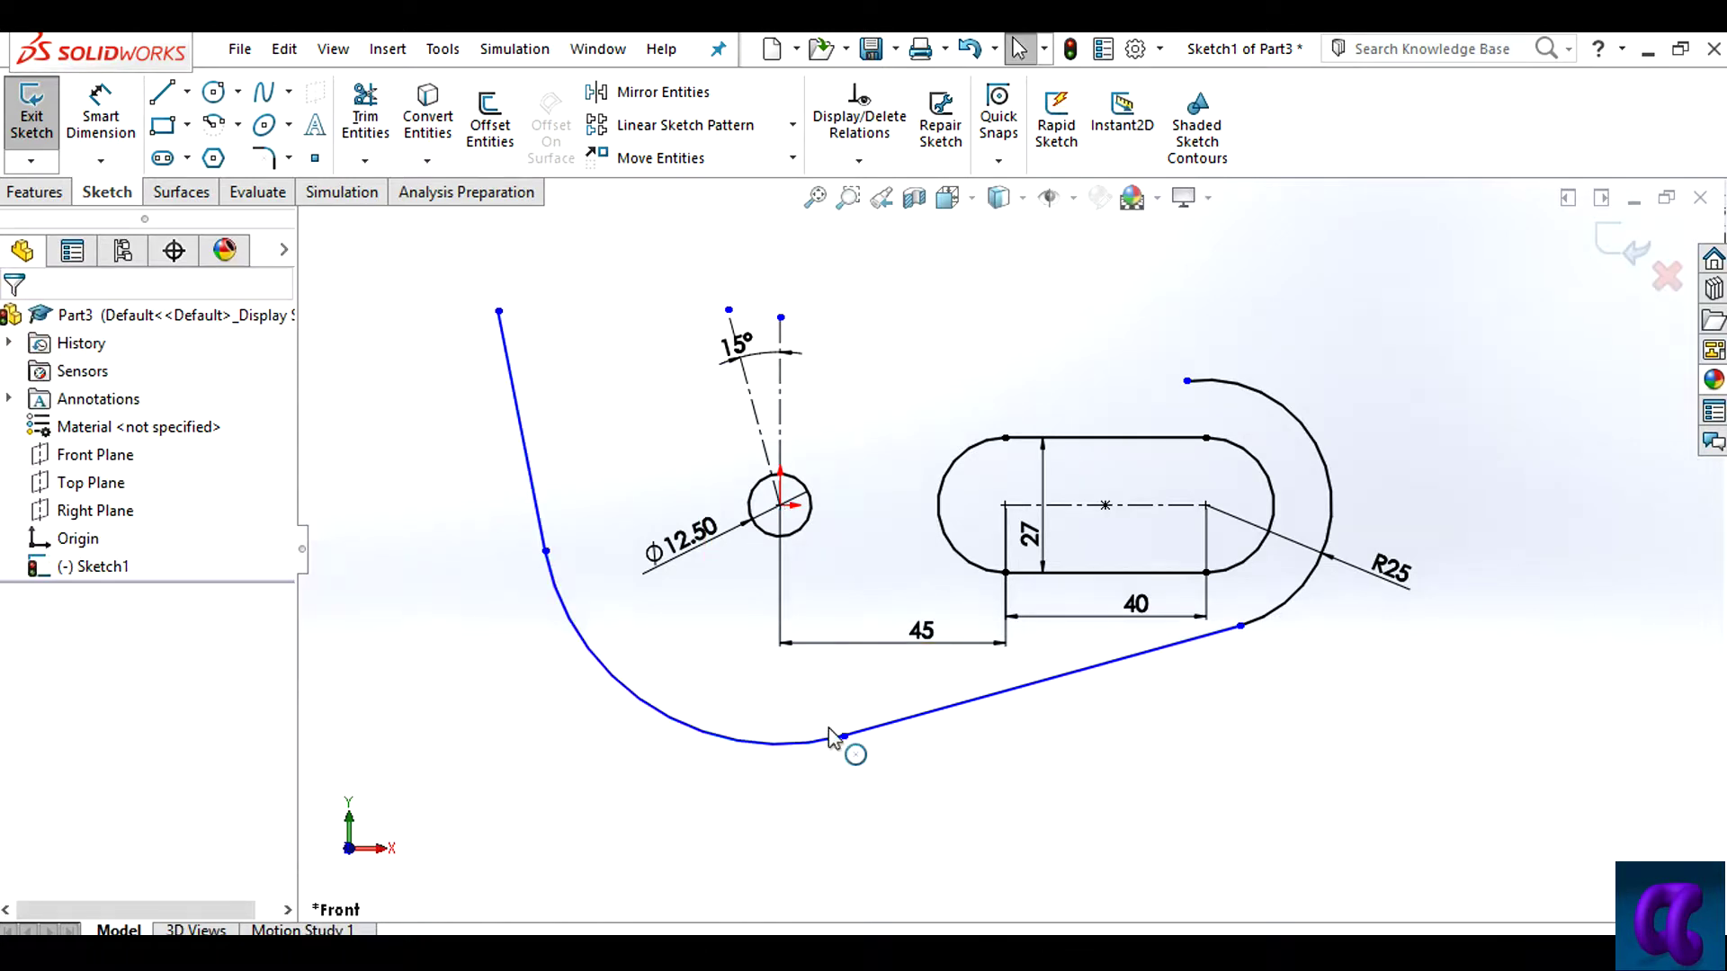
{"action": "scroll", "coordinate": [838, 547], "scroll_direction": "up", "scroll_amount": 3}
{"action": "scroll", "coordinate": [838, 546], "scroll_direction": "up", "scroll_amount": 1}
{"action": "scroll", "coordinate": [948, 550], "scroll_direction": "down", "scroll_amount": 2}
{"action": "scroll", "coordinate": [926, 594], "scroll_direction": "down", "scroll_amount": 1}
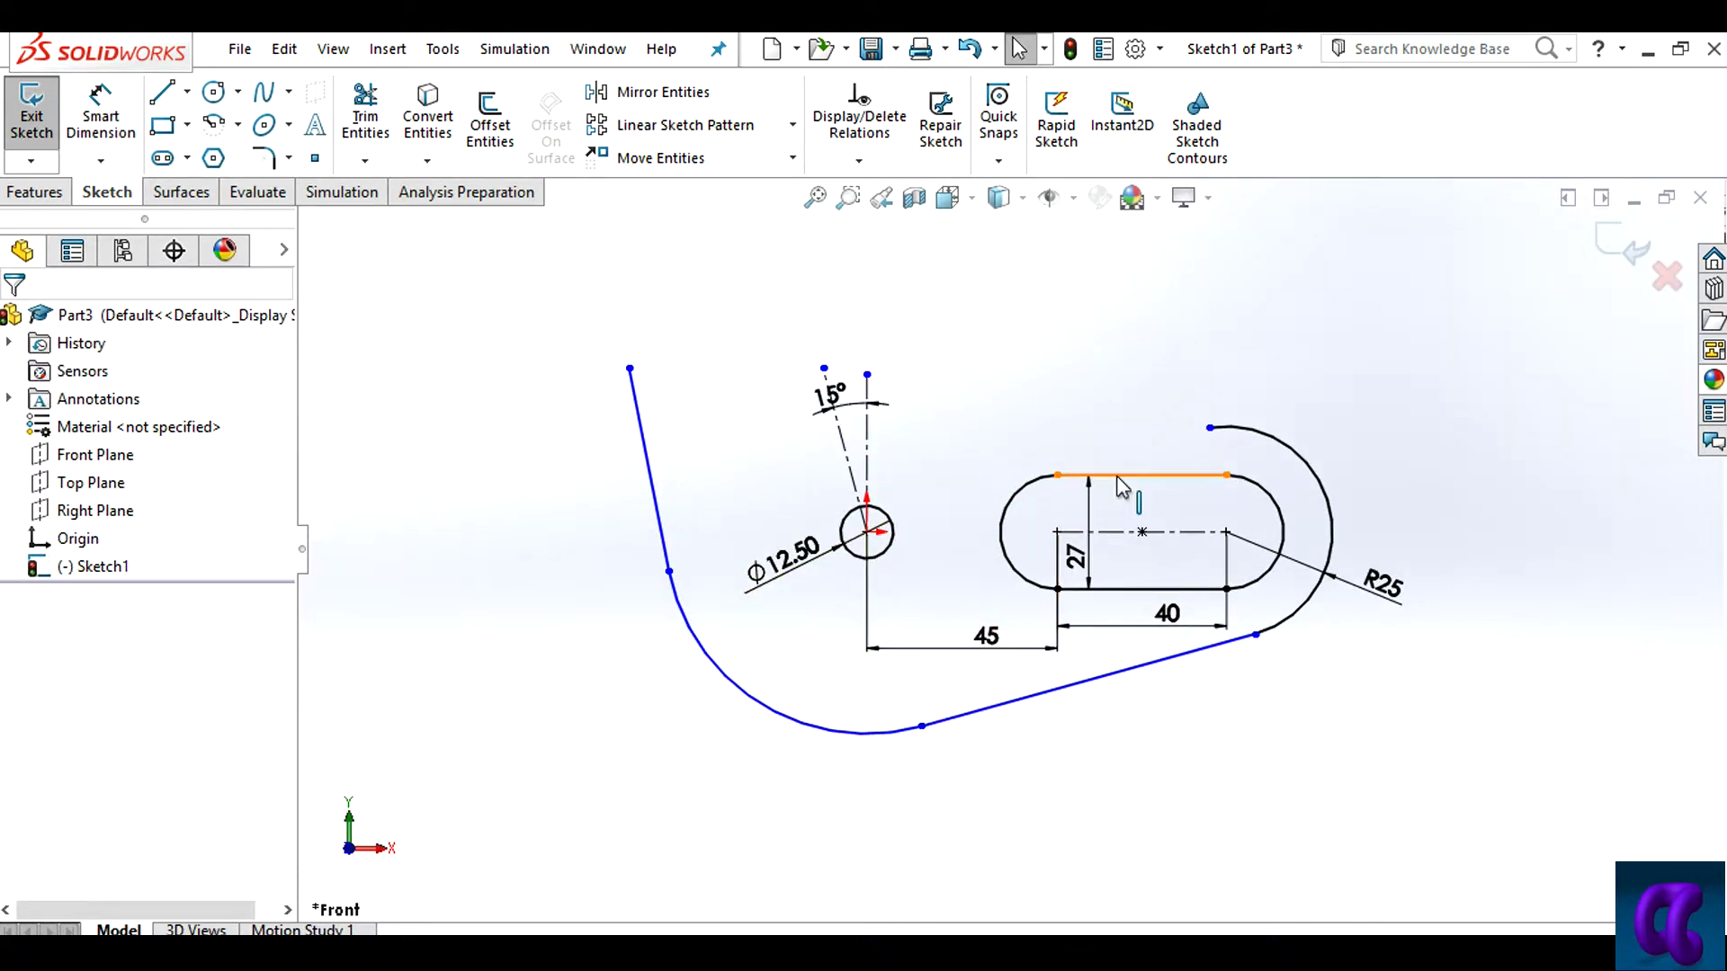
{"action": "left_click", "coordinate": [216, 126]}
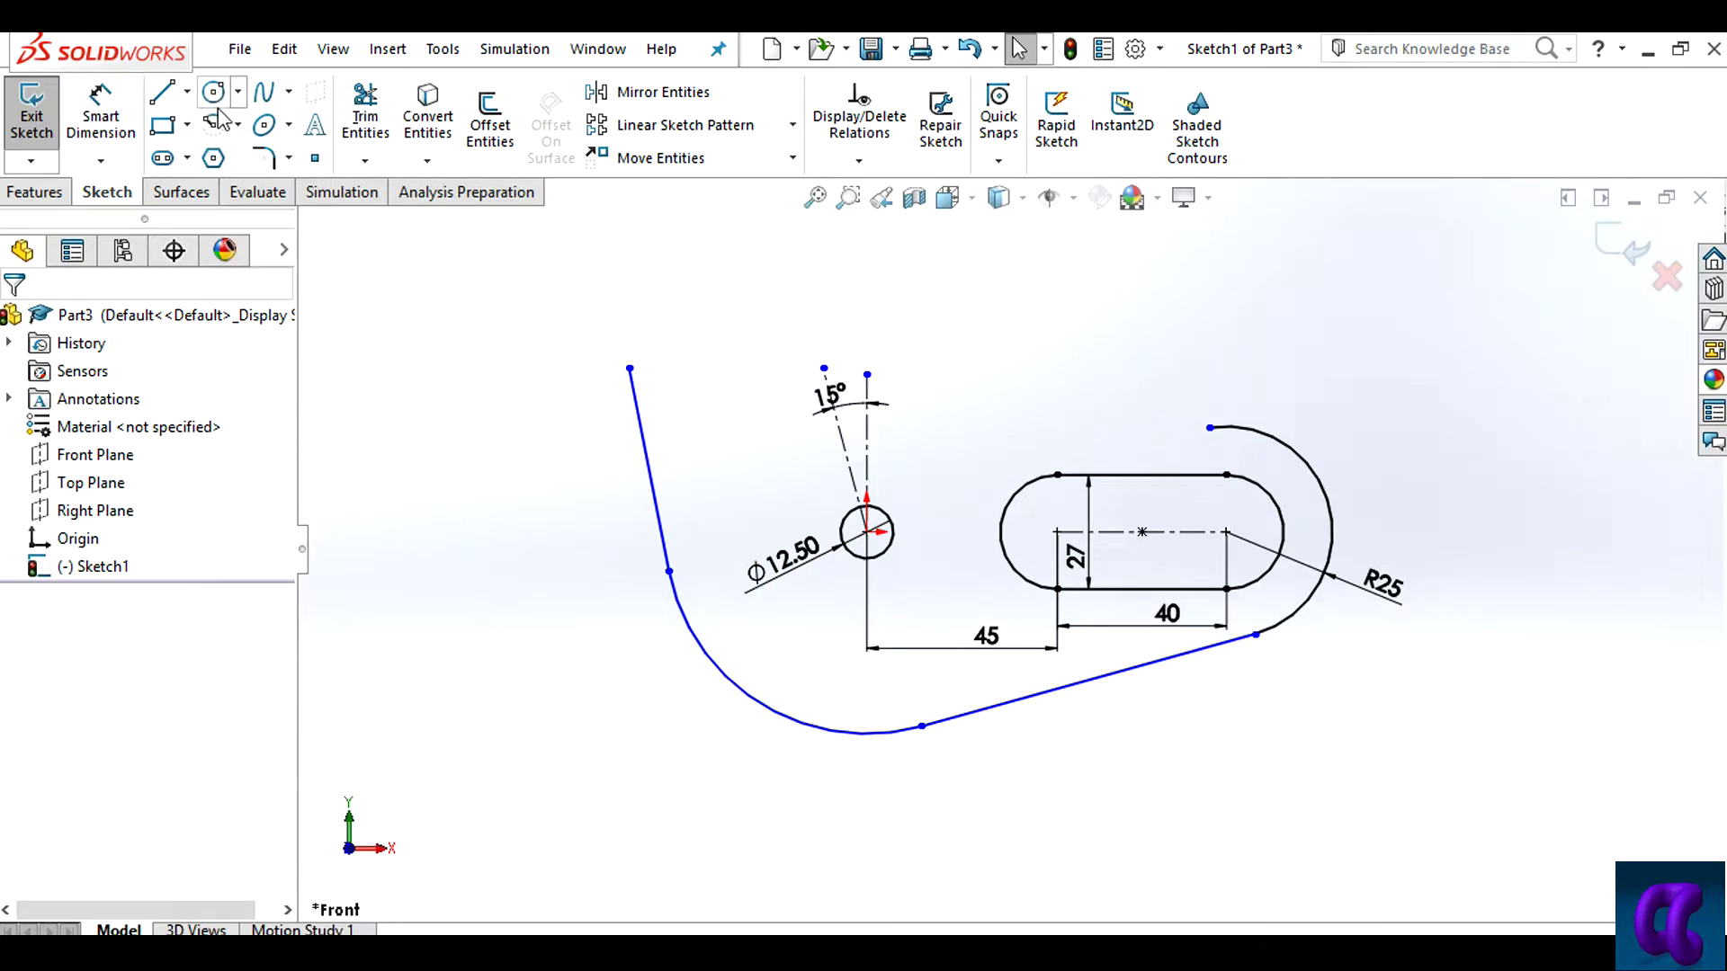
Draw a three-point arc from the top of the R25 arc toward the upper left
{"action": "left_click", "coordinate": [241, 126]}
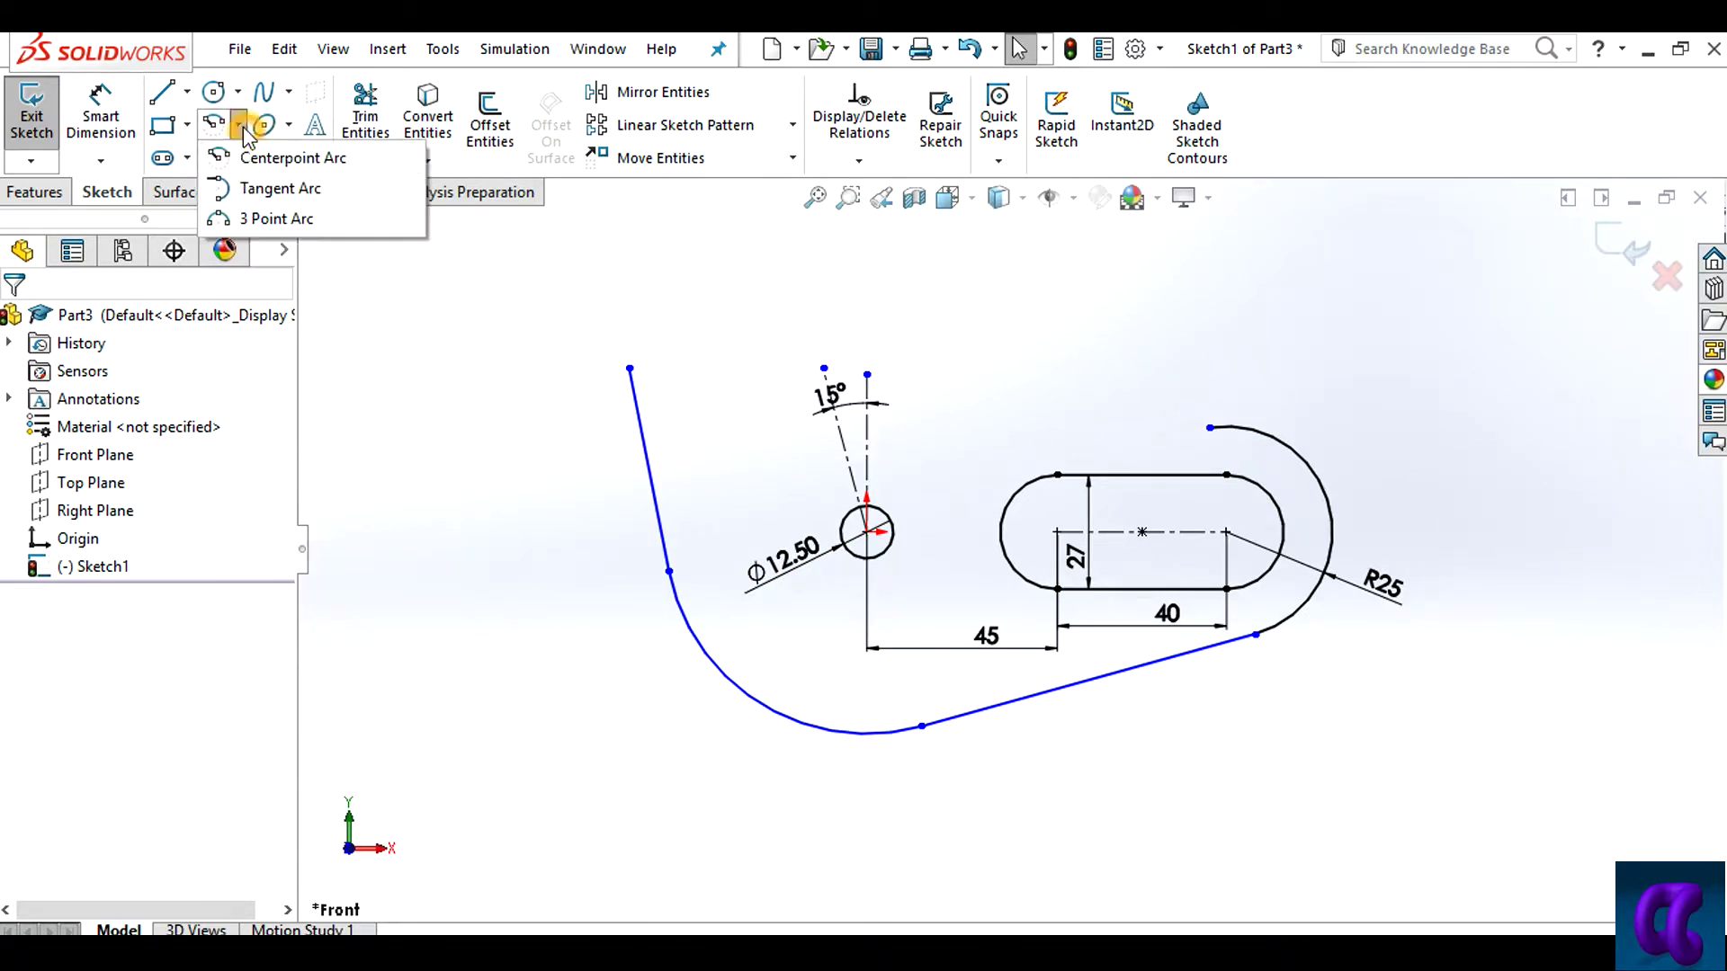
{"action": "left_click", "coordinate": [261, 219]}
{"action": "left_click", "coordinate": [1210, 428]}
{"action": "left_click", "coordinate": [852, 283]}
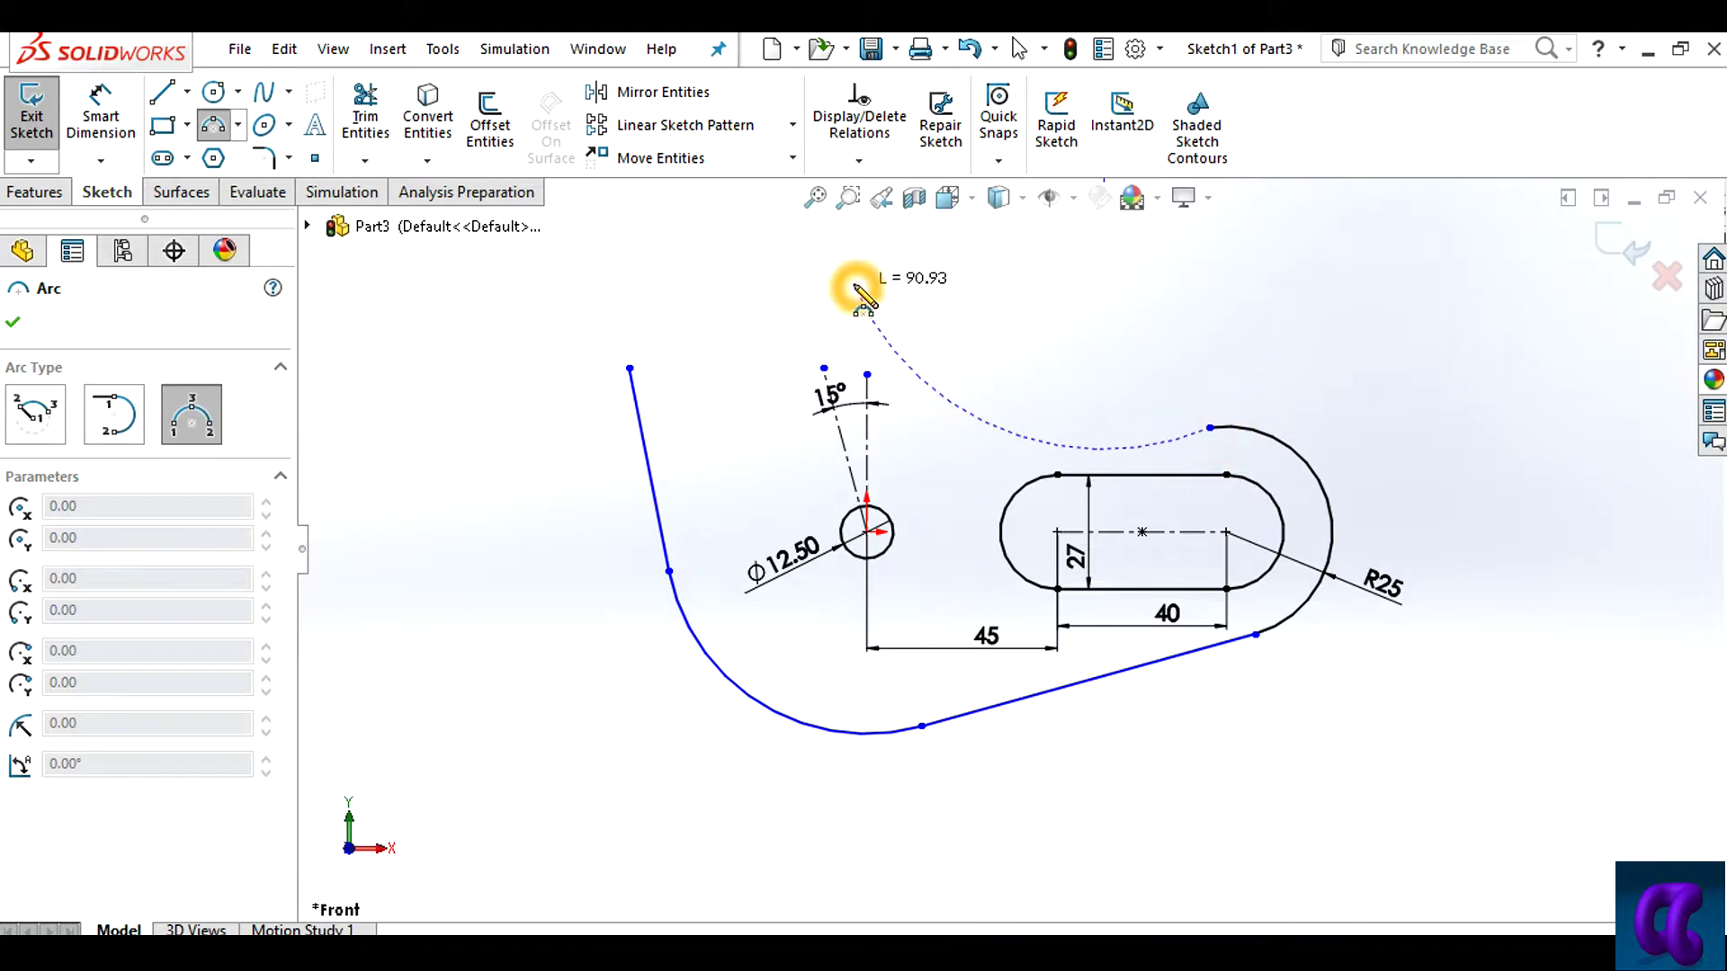
{"action": "left_click", "coordinate": [957, 376]}
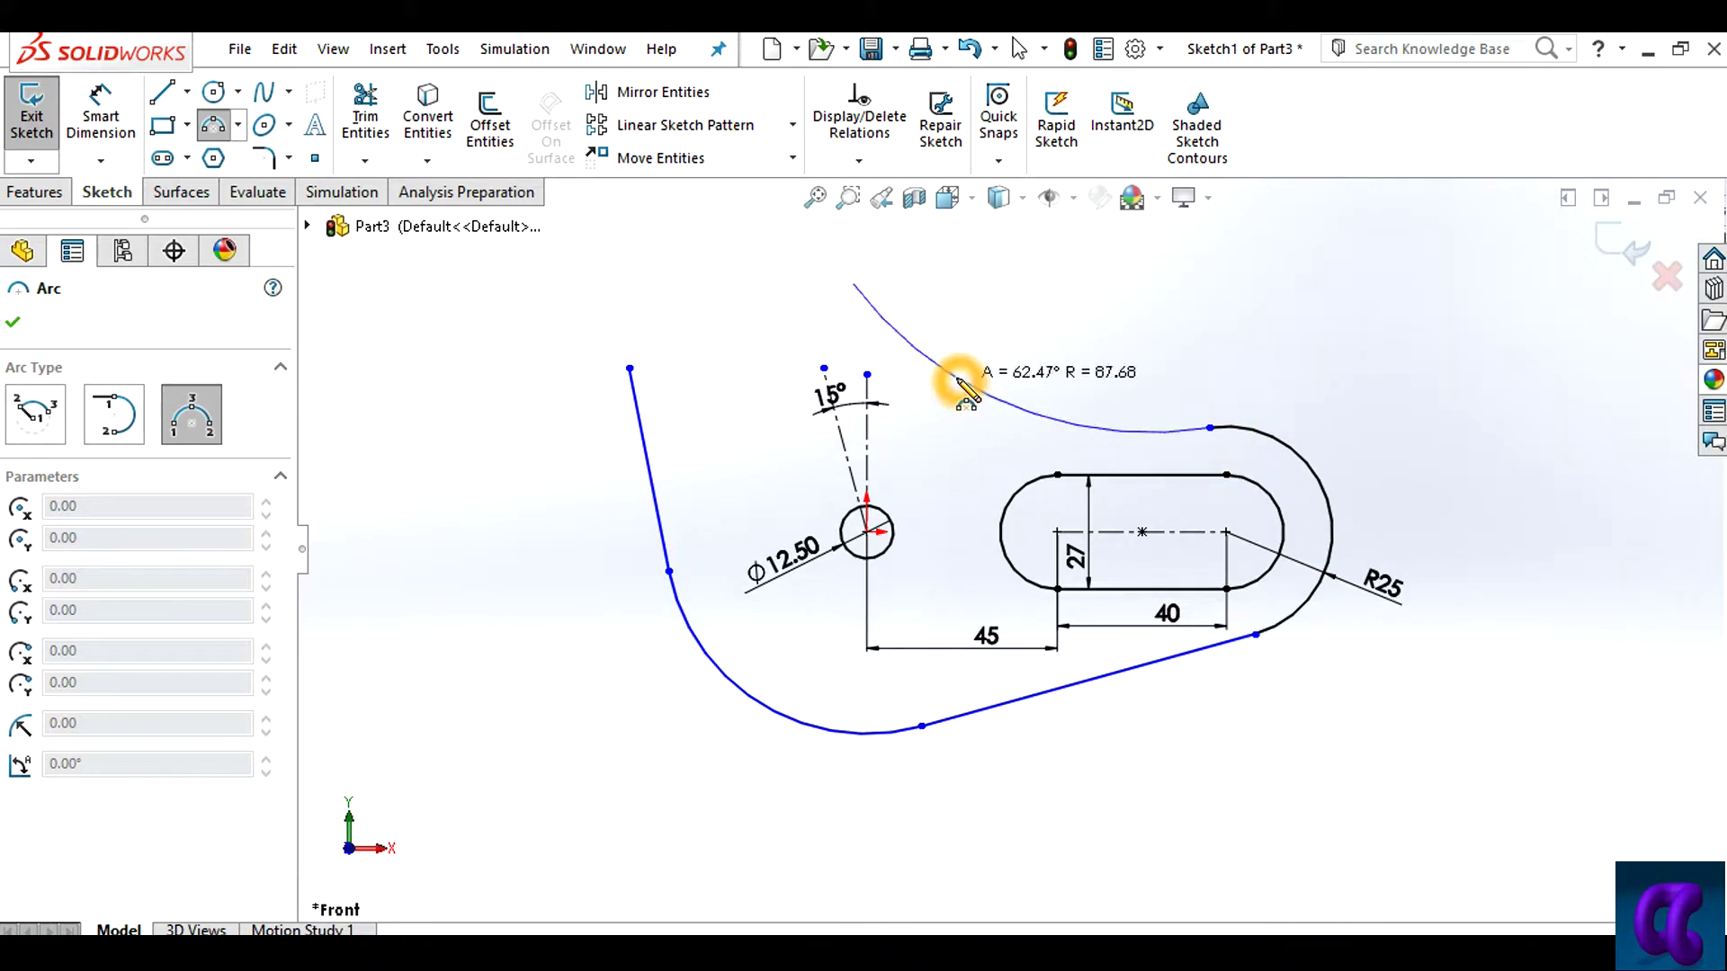
Draw a line joining the arc's end to the top of the left edge line
{"action": "left_click", "coordinate": [162, 91]}
{"action": "left_click", "coordinate": [853, 284]}
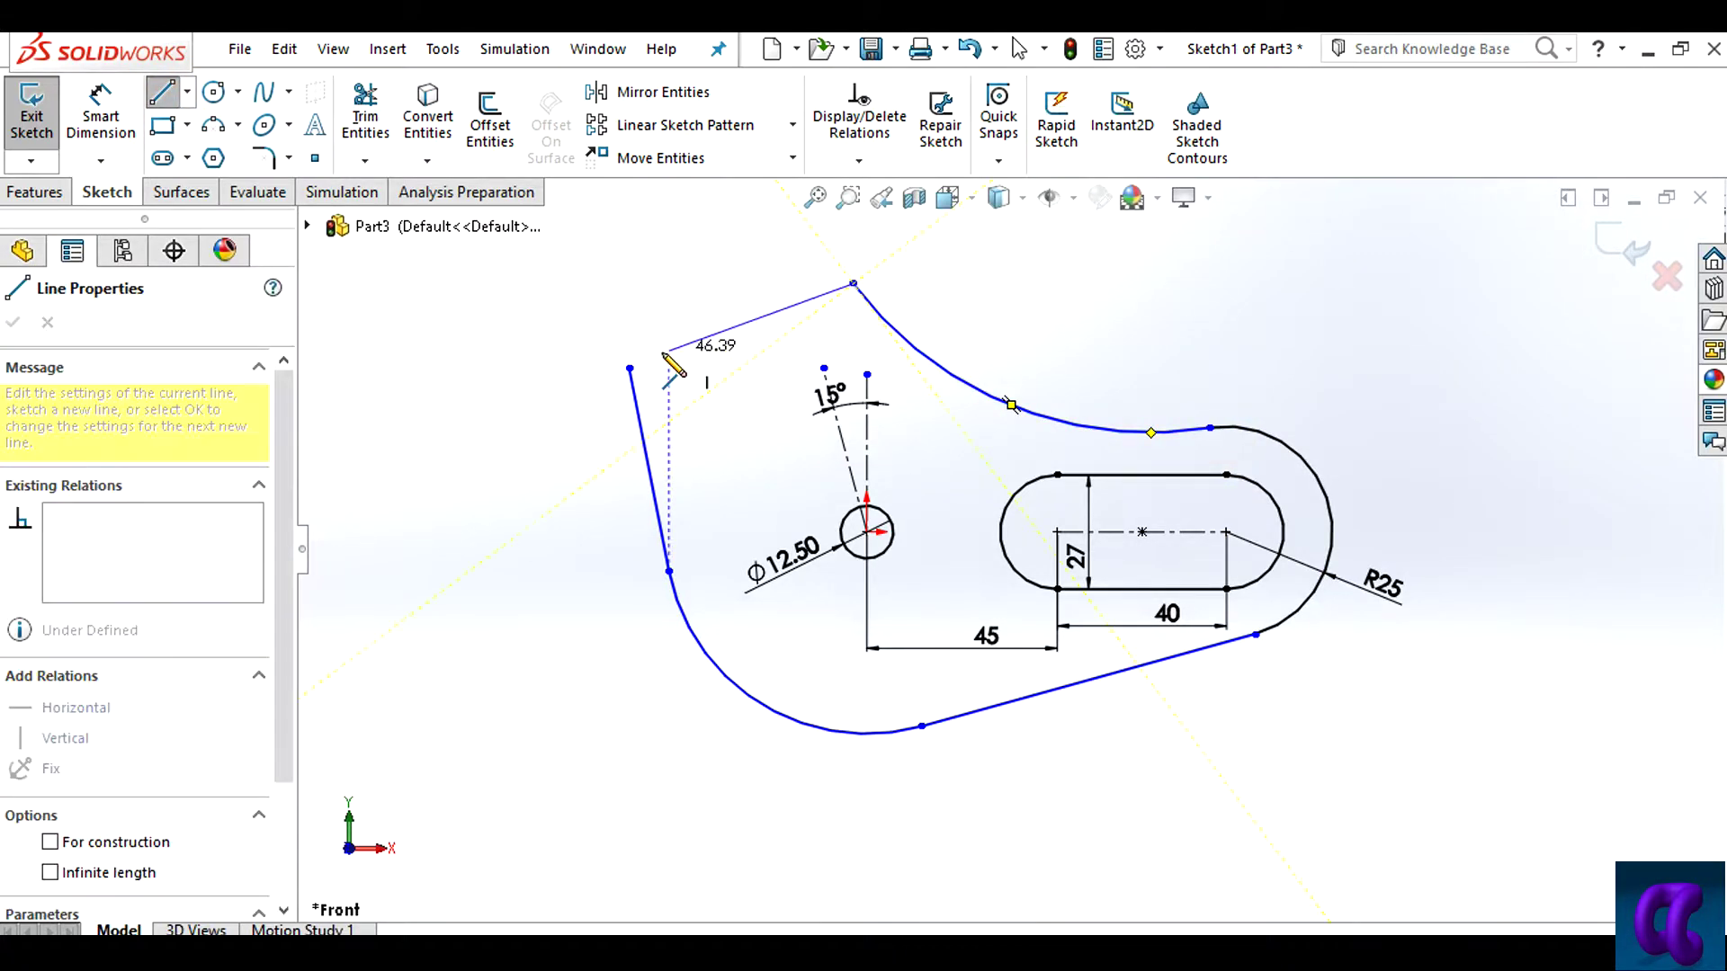
{"action": "left_click", "coordinate": [629, 368]}
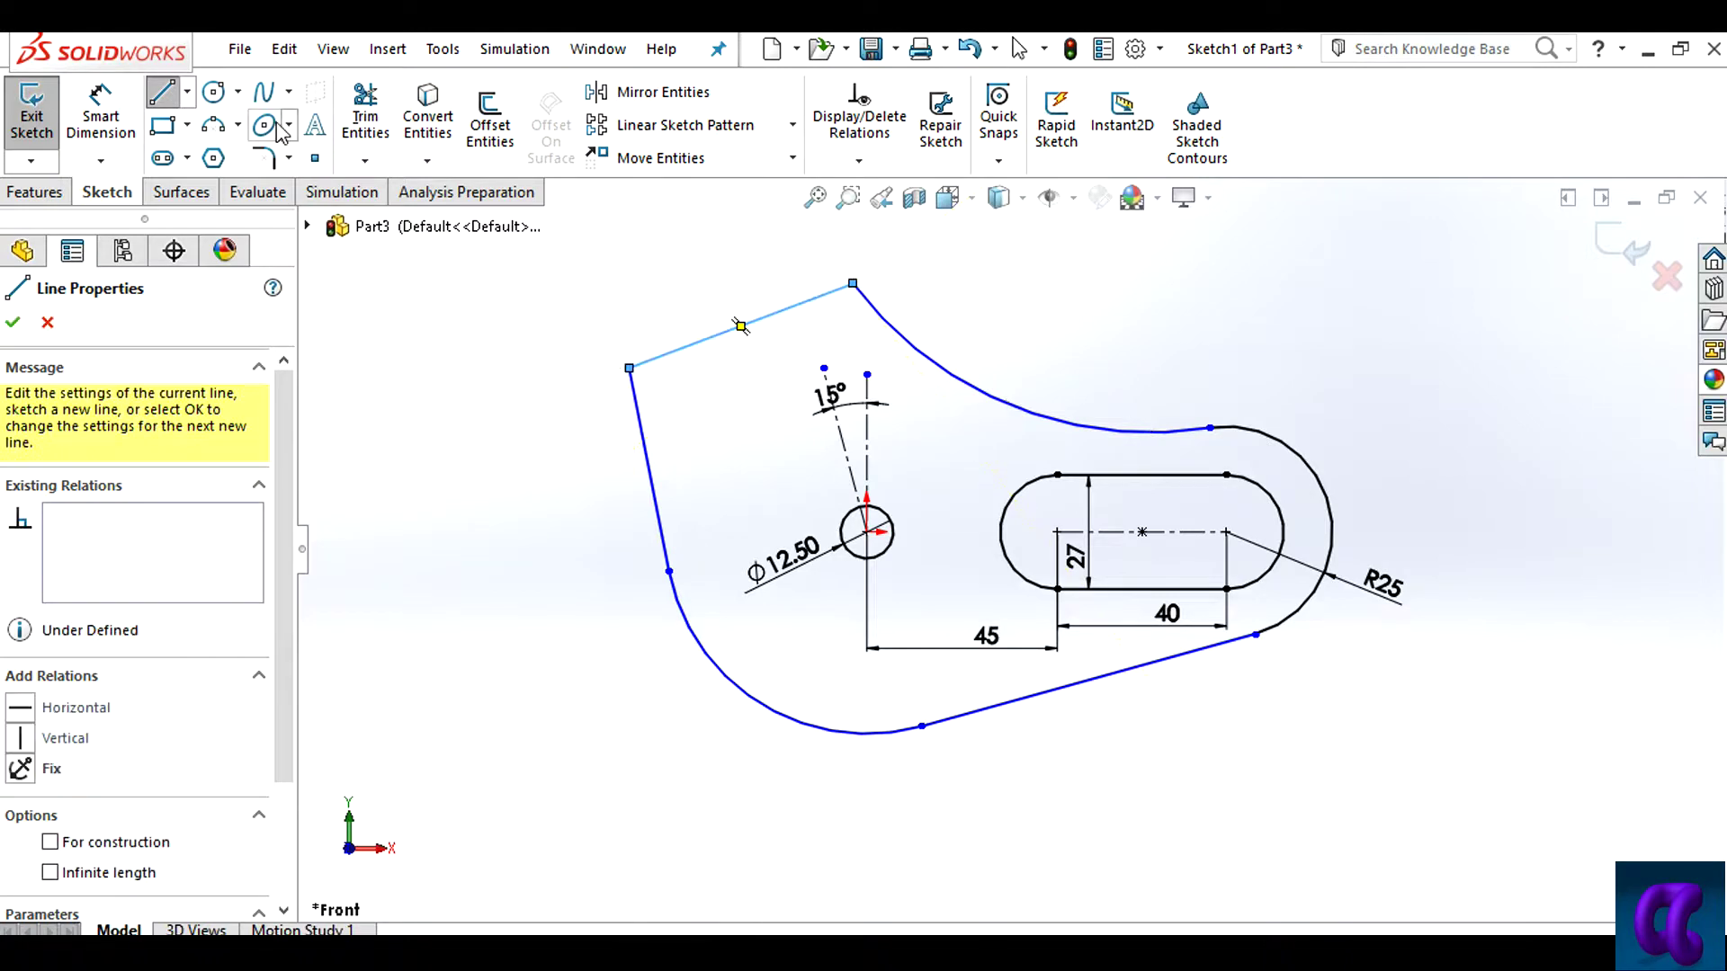
{"action": "left_click", "coordinate": [169, 100]}
{"action": "scroll", "coordinate": [1068, 334], "scroll_direction": "up", "scroll_amount": 2}
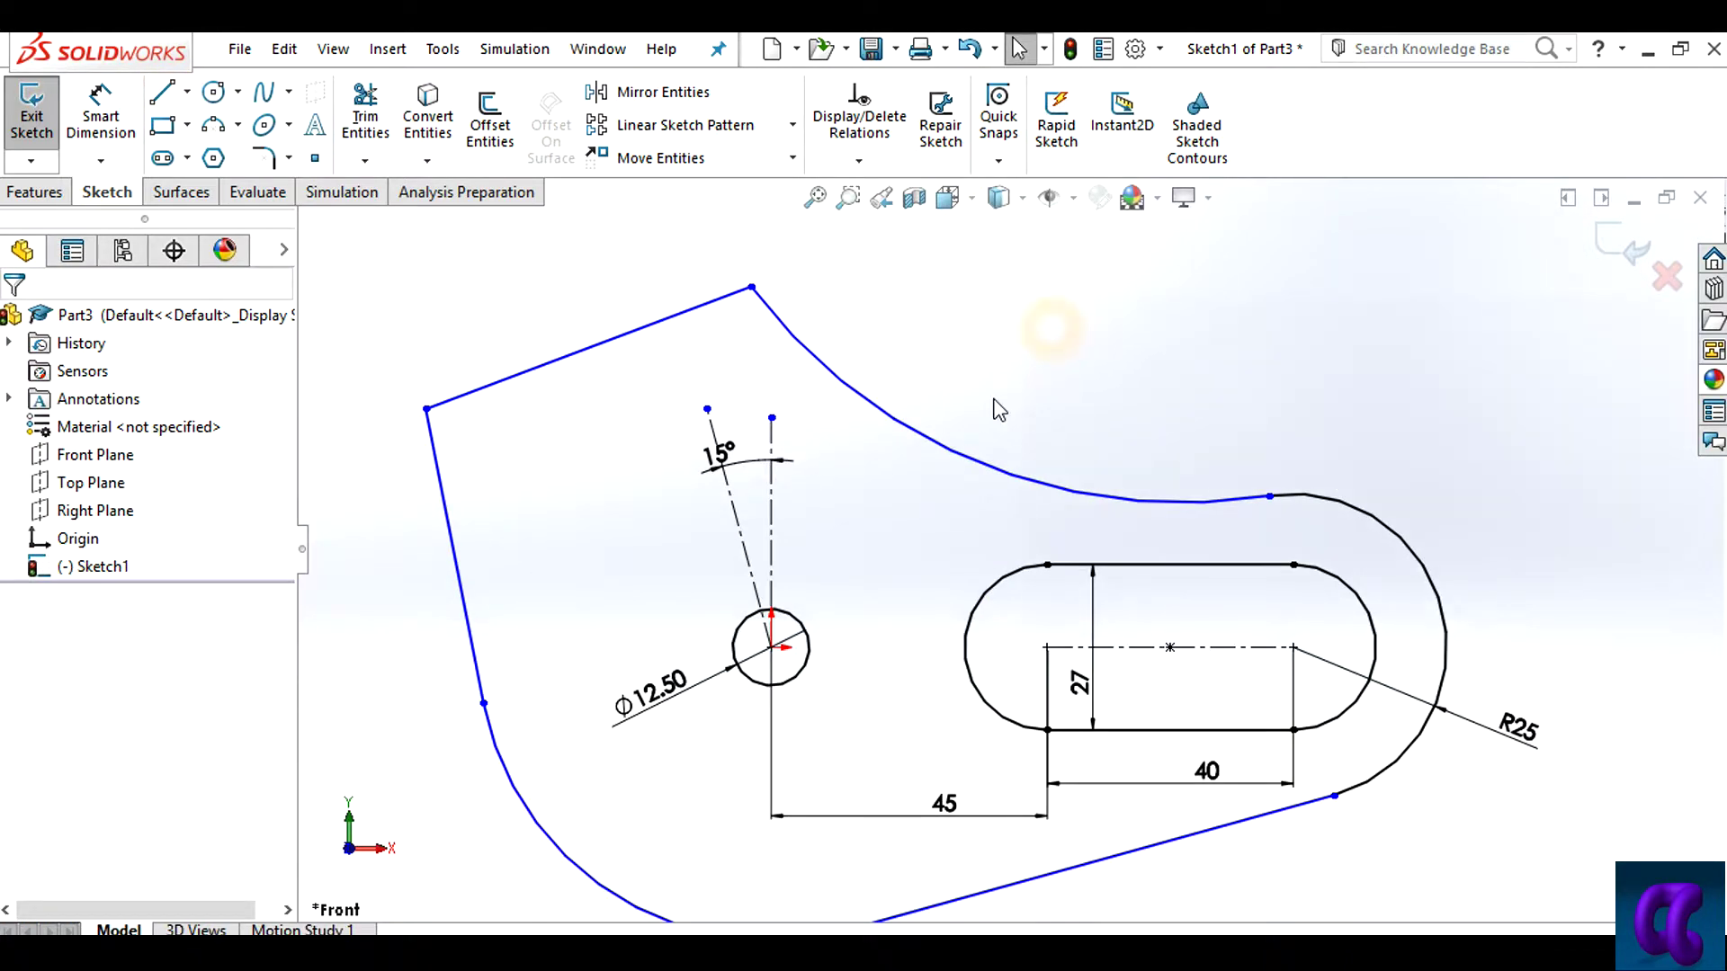
Make the outline's left edge parallel to the 15° centerline
{"action": "left_click", "coordinate": [859, 161]}
{"action": "left_click", "coordinate": [880, 225]}
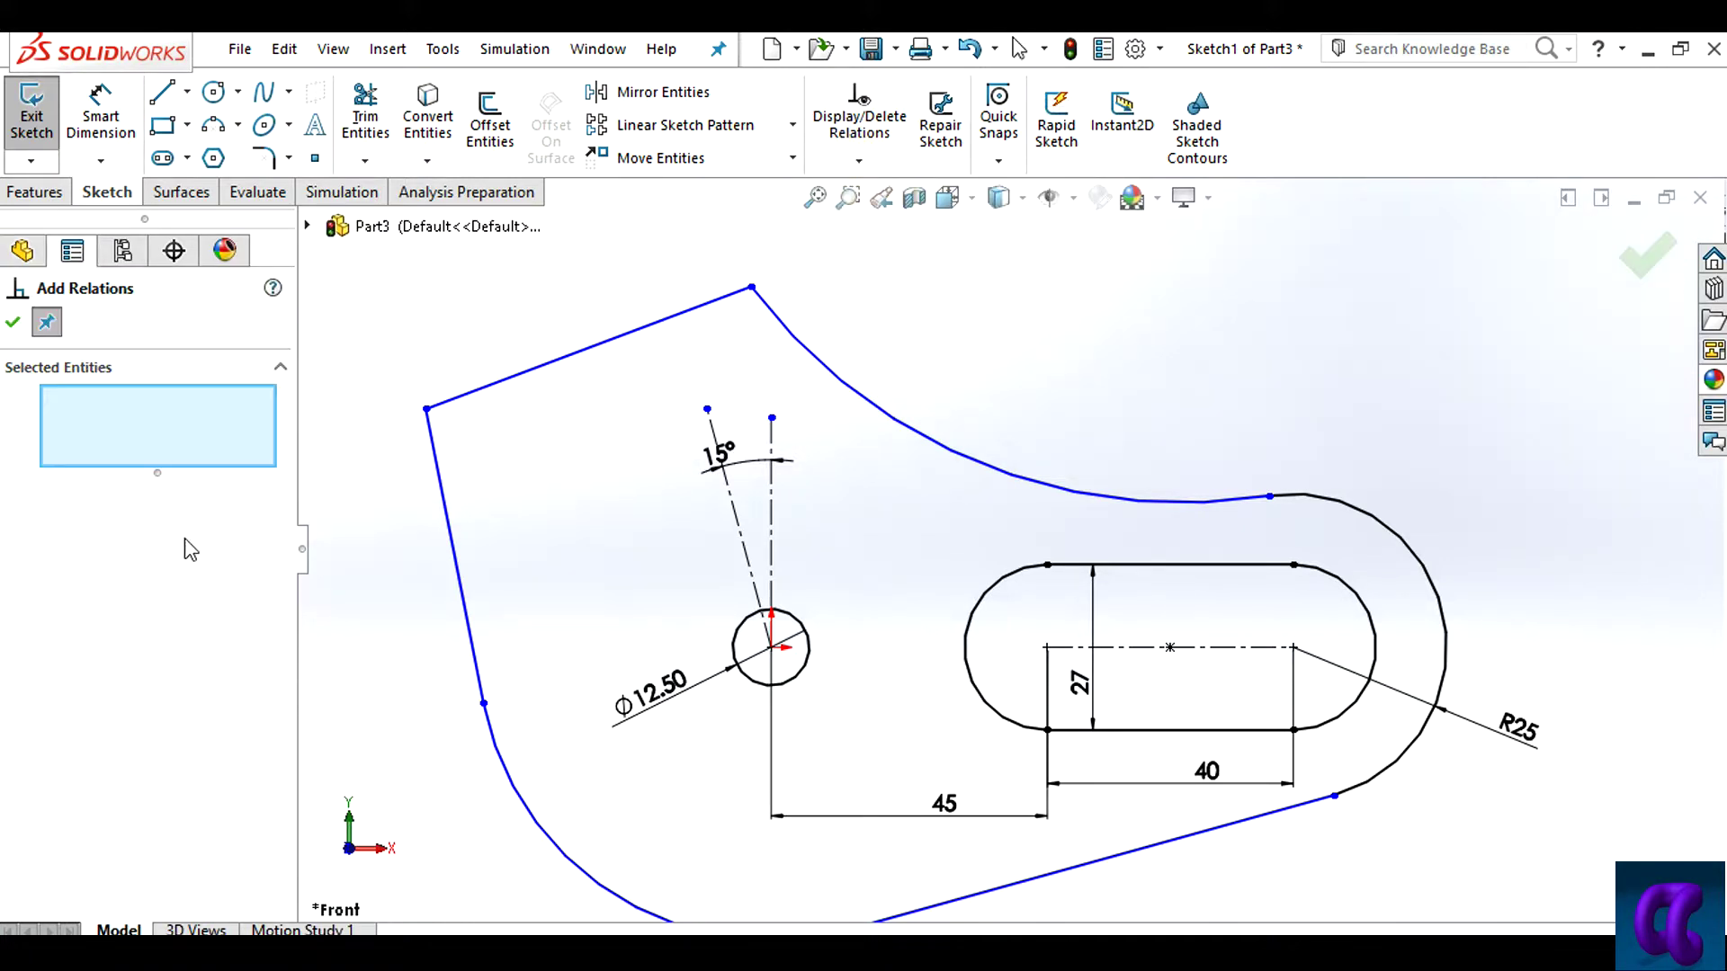
{"action": "left_click", "coordinate": [728, 485]}
{"action": "left_click", "coordinate": [458, 573]}
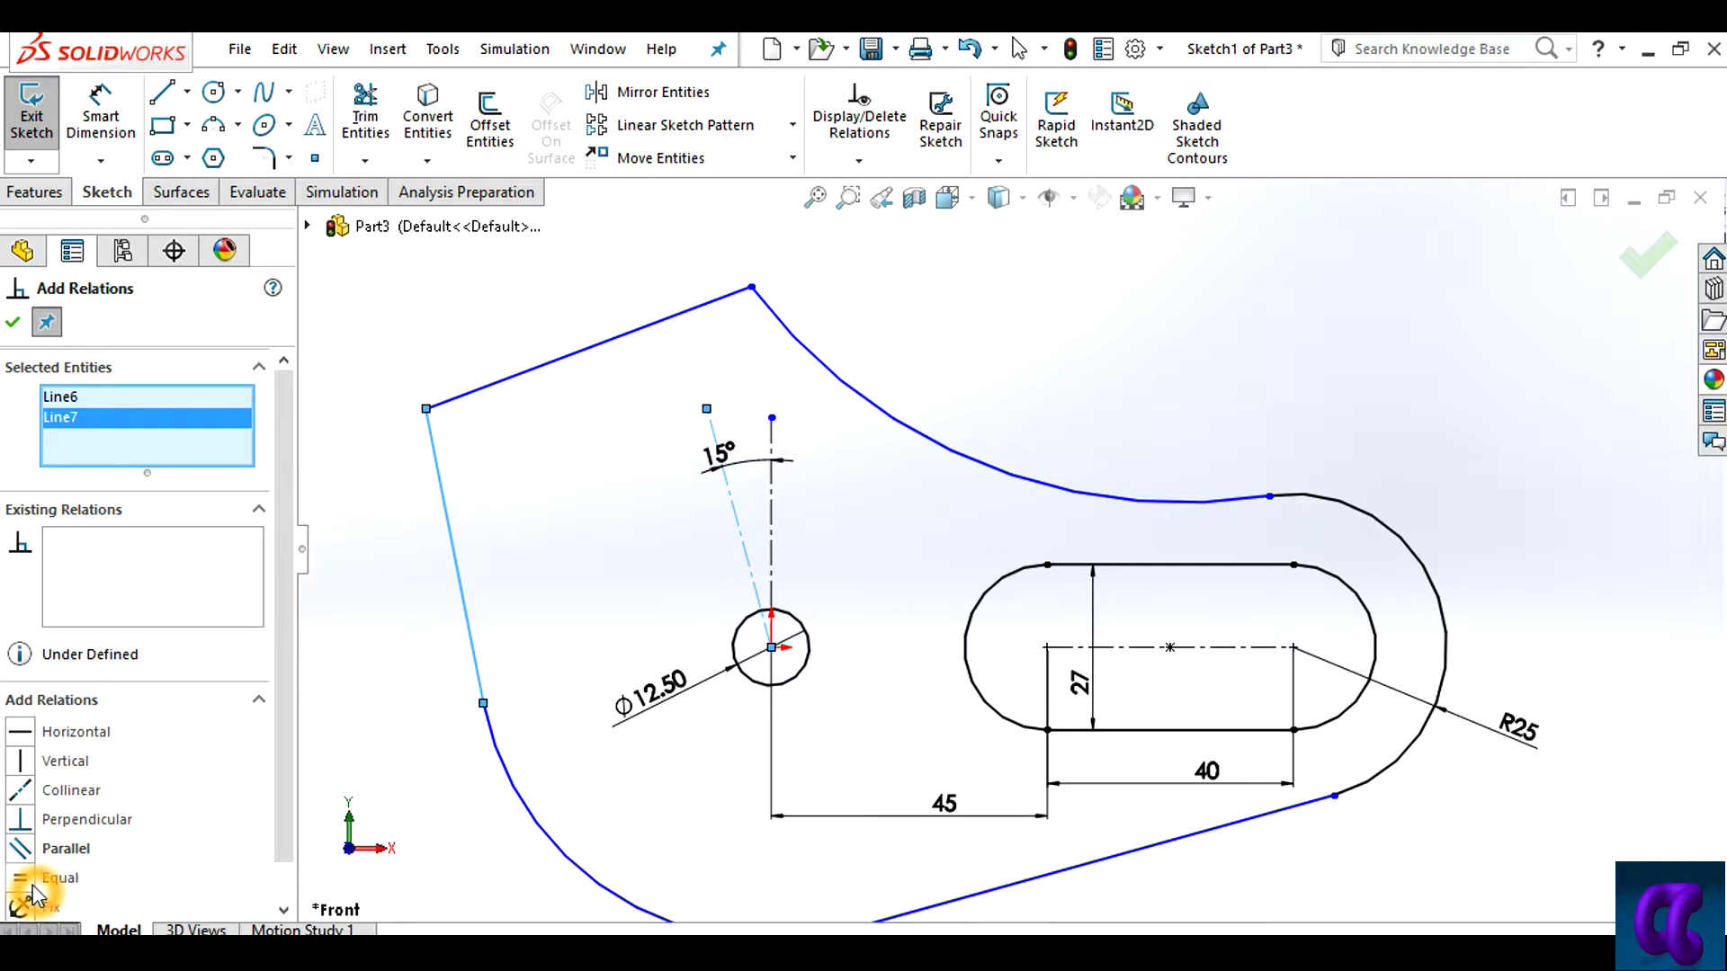
{"action": "left_click", "coordinate": [22, 850]}
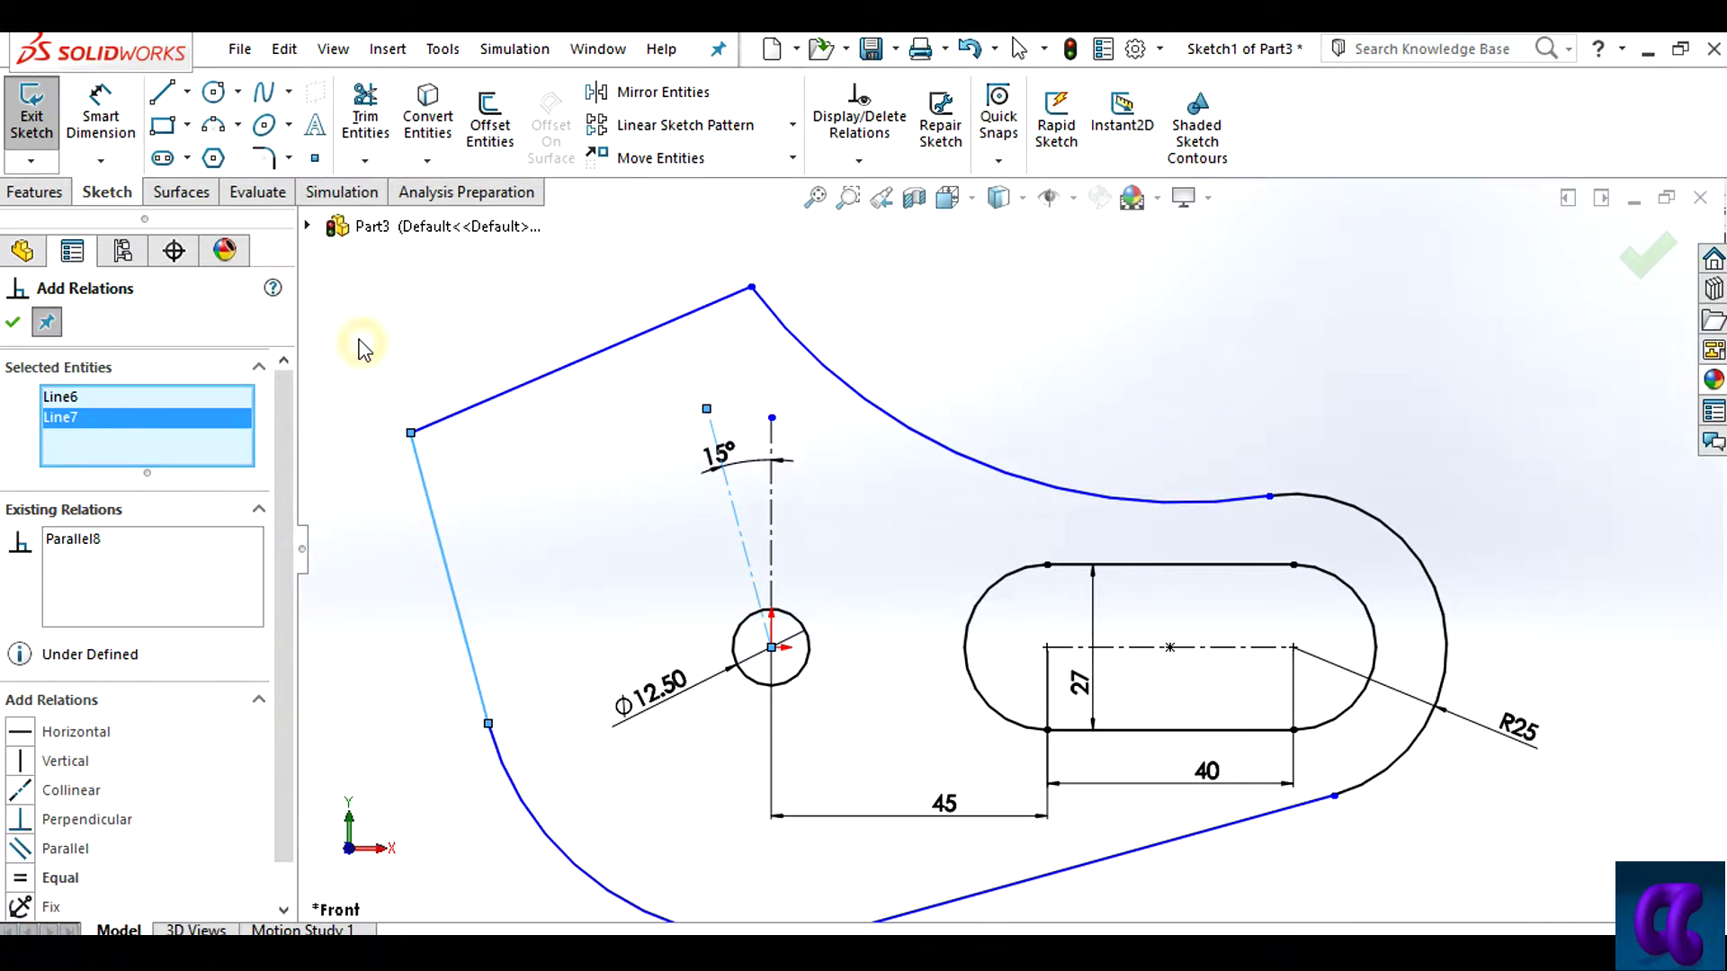
{"action": "left_click", "coordinate": [12, 322]}
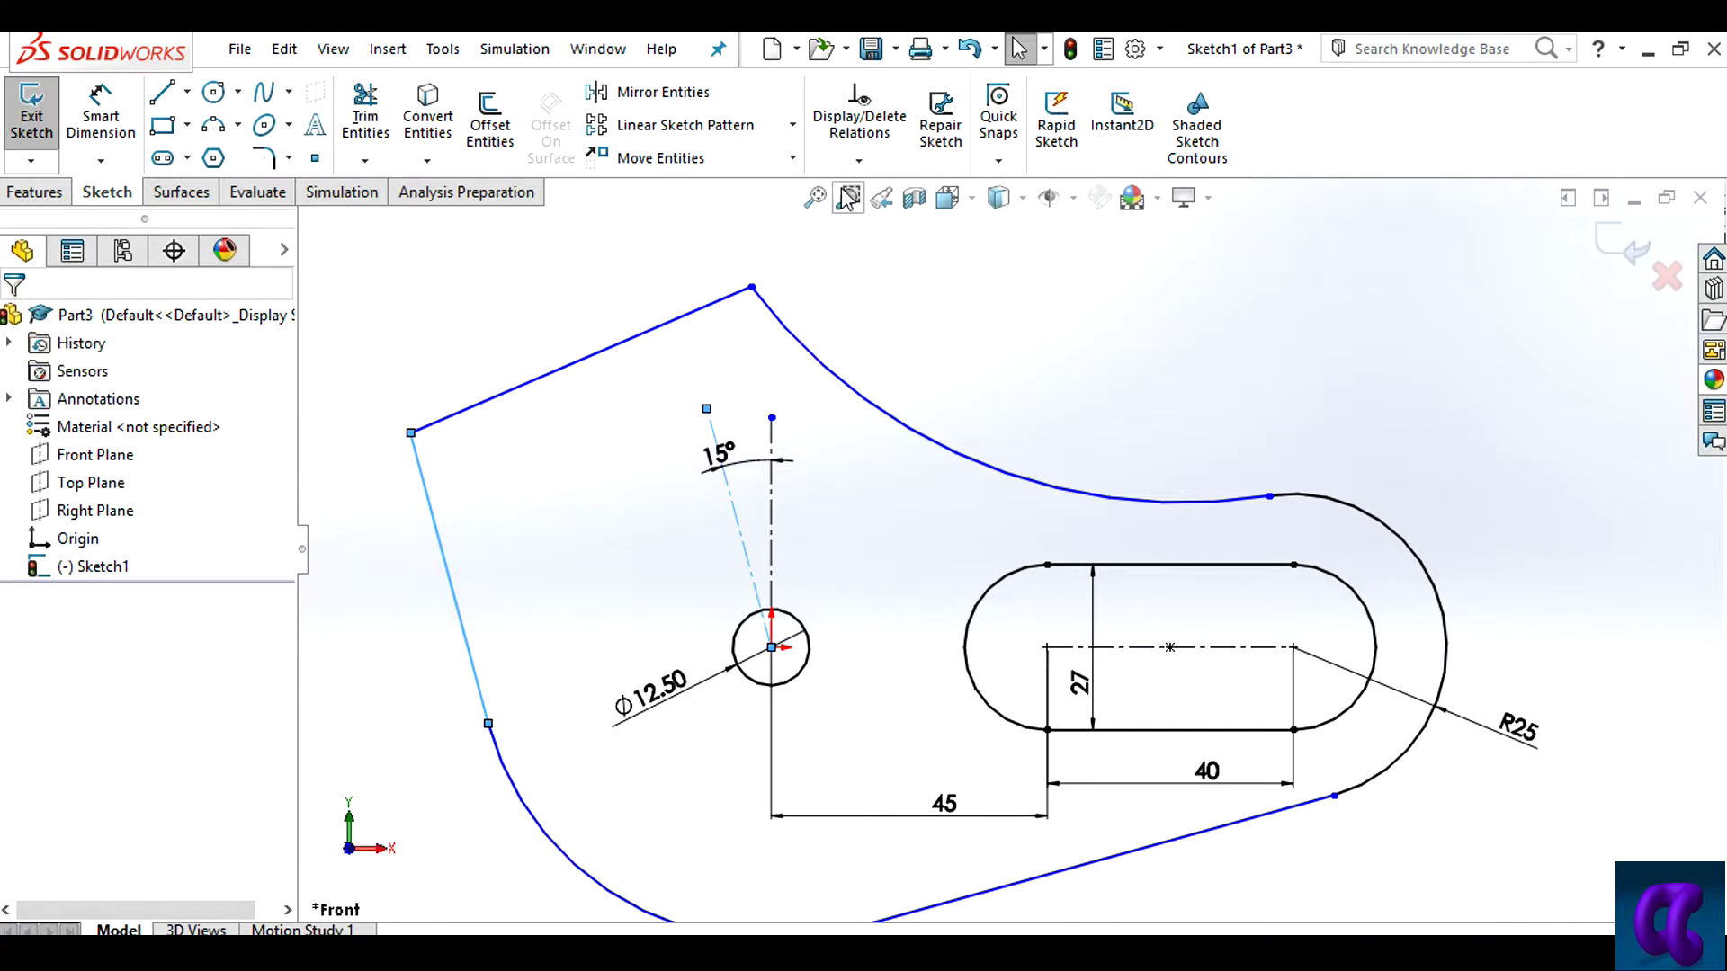
Make the top closing line perpendicular to the 15° centerline
{"action": "left_click", "coordinate": [854, 162]}
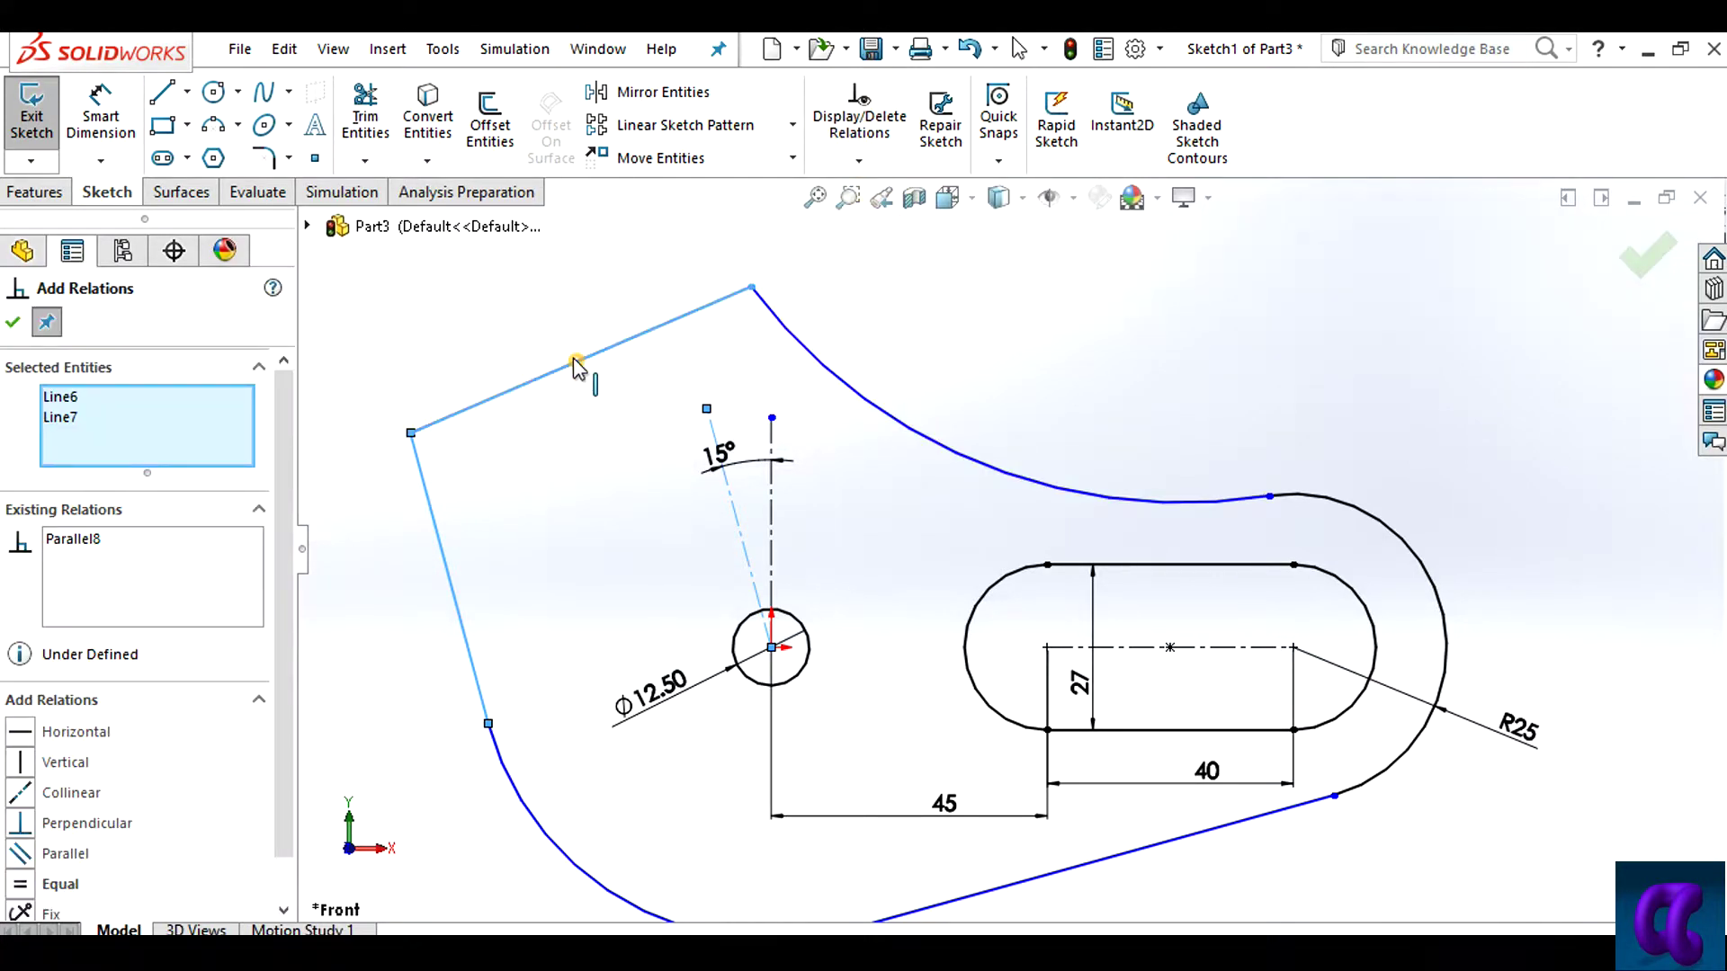
{"action": "left_click", "coordinate": [570, 362]}
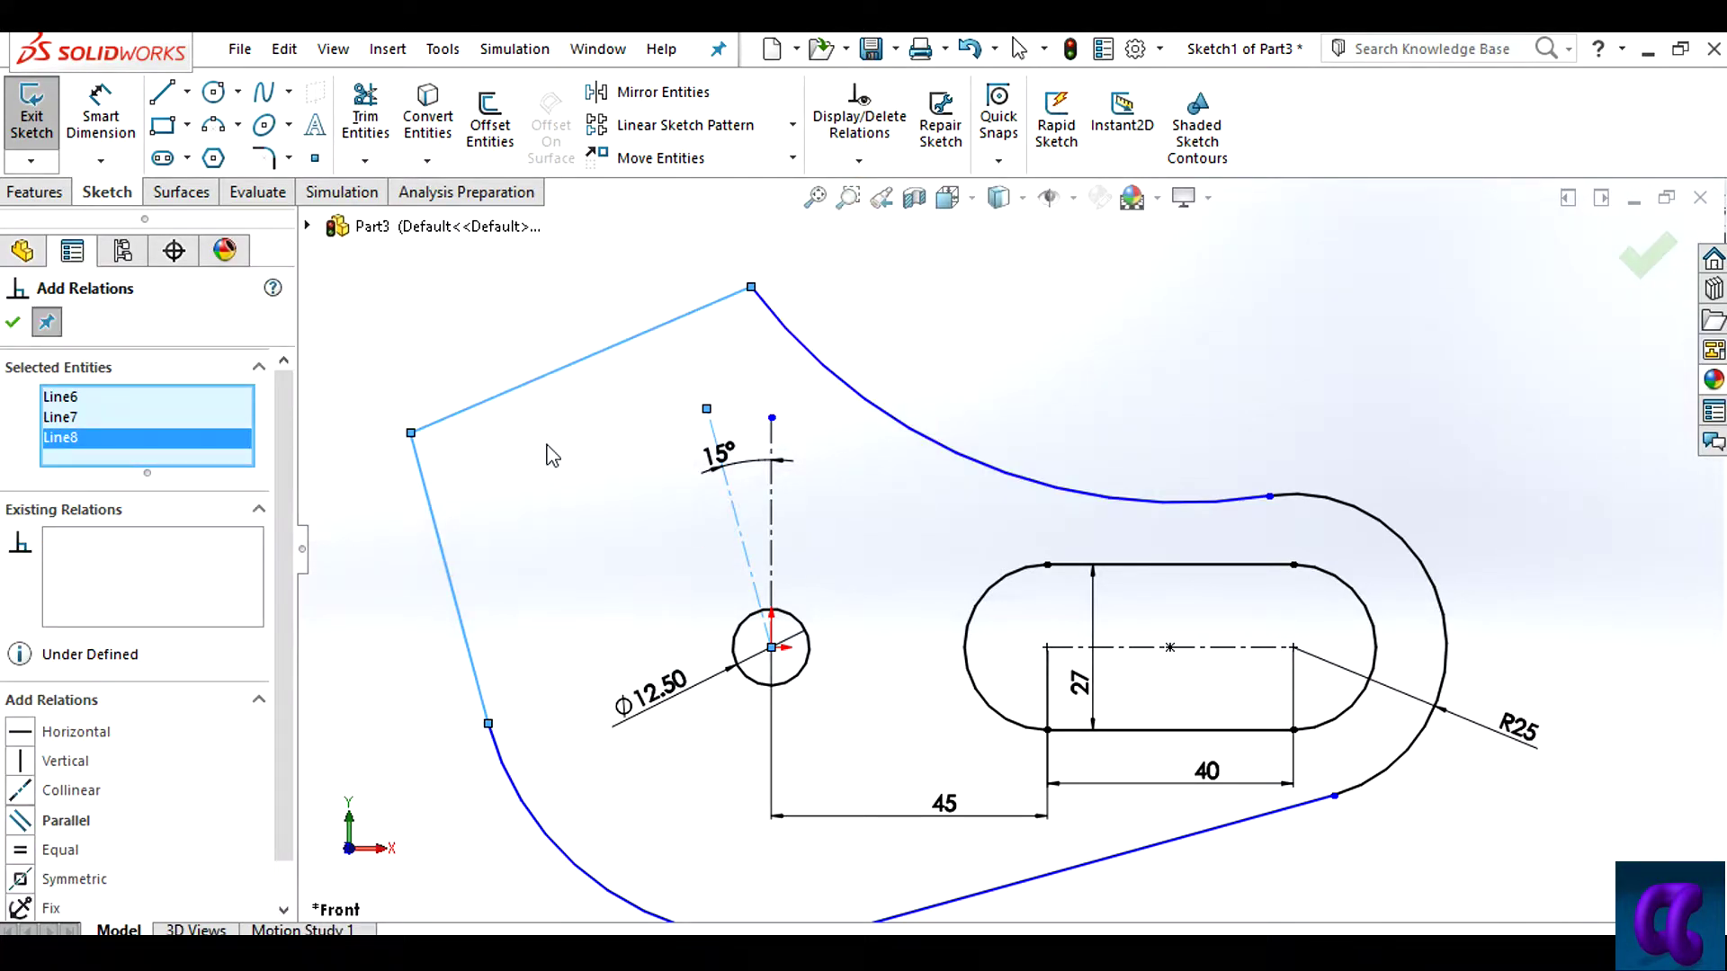
{"action": "key", "text": "Escape"}
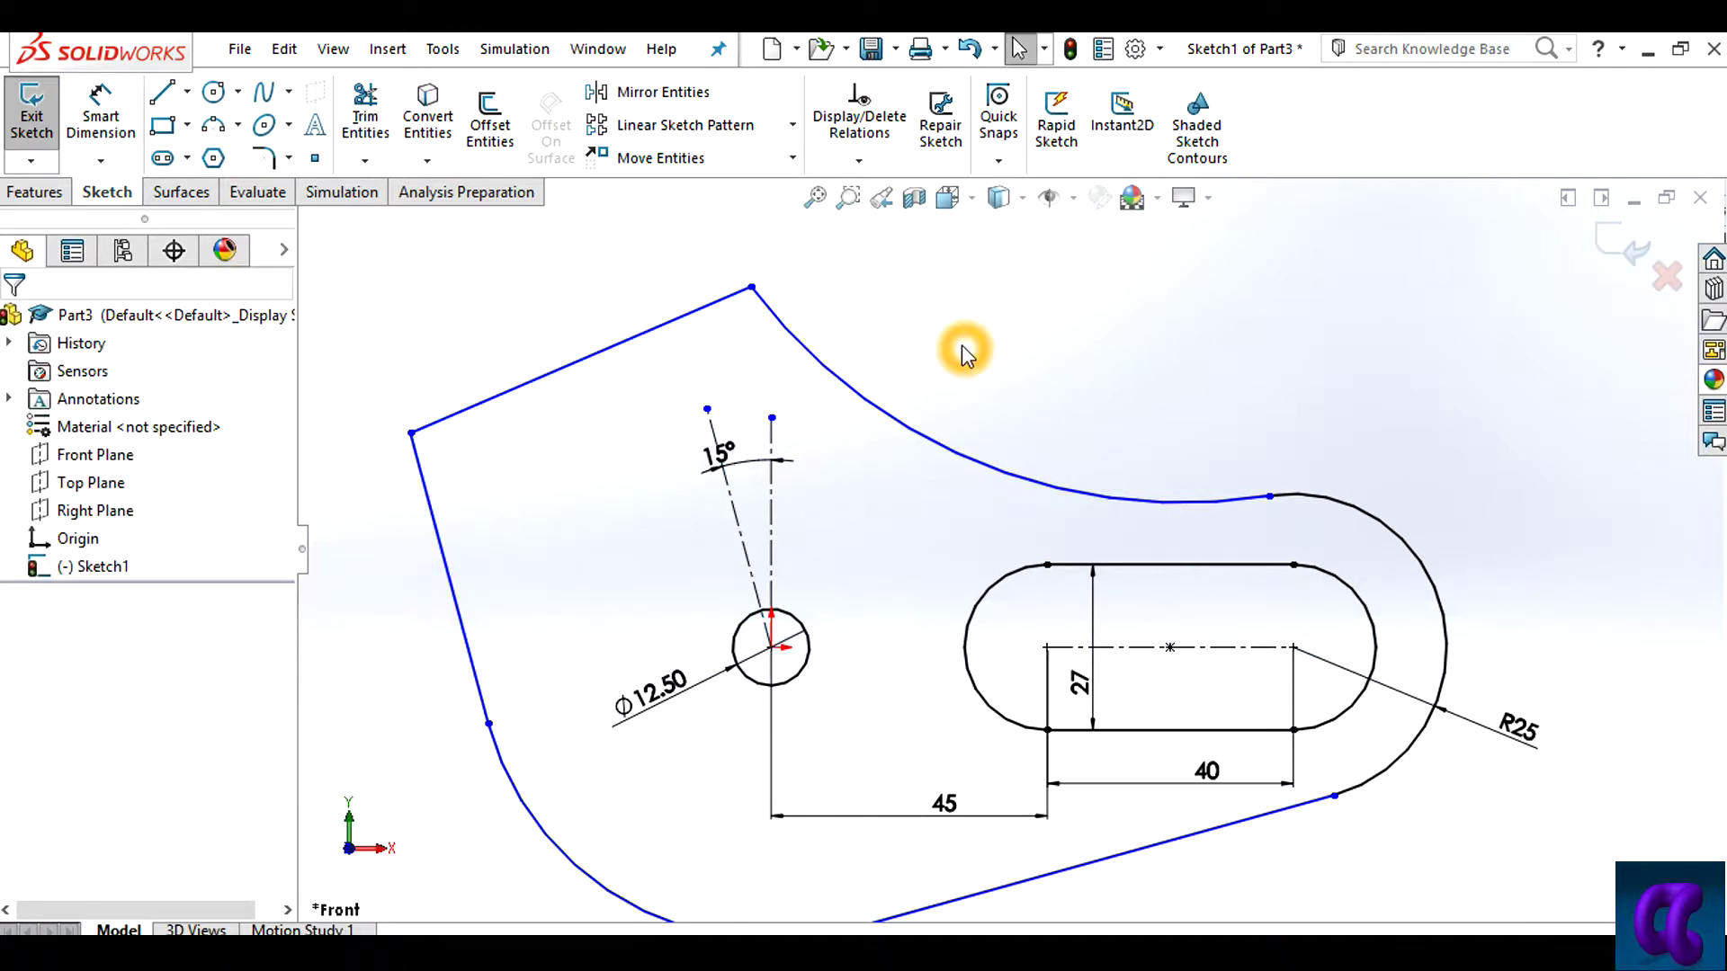
{"action": "left_click", "coordinate": [859, 160]}
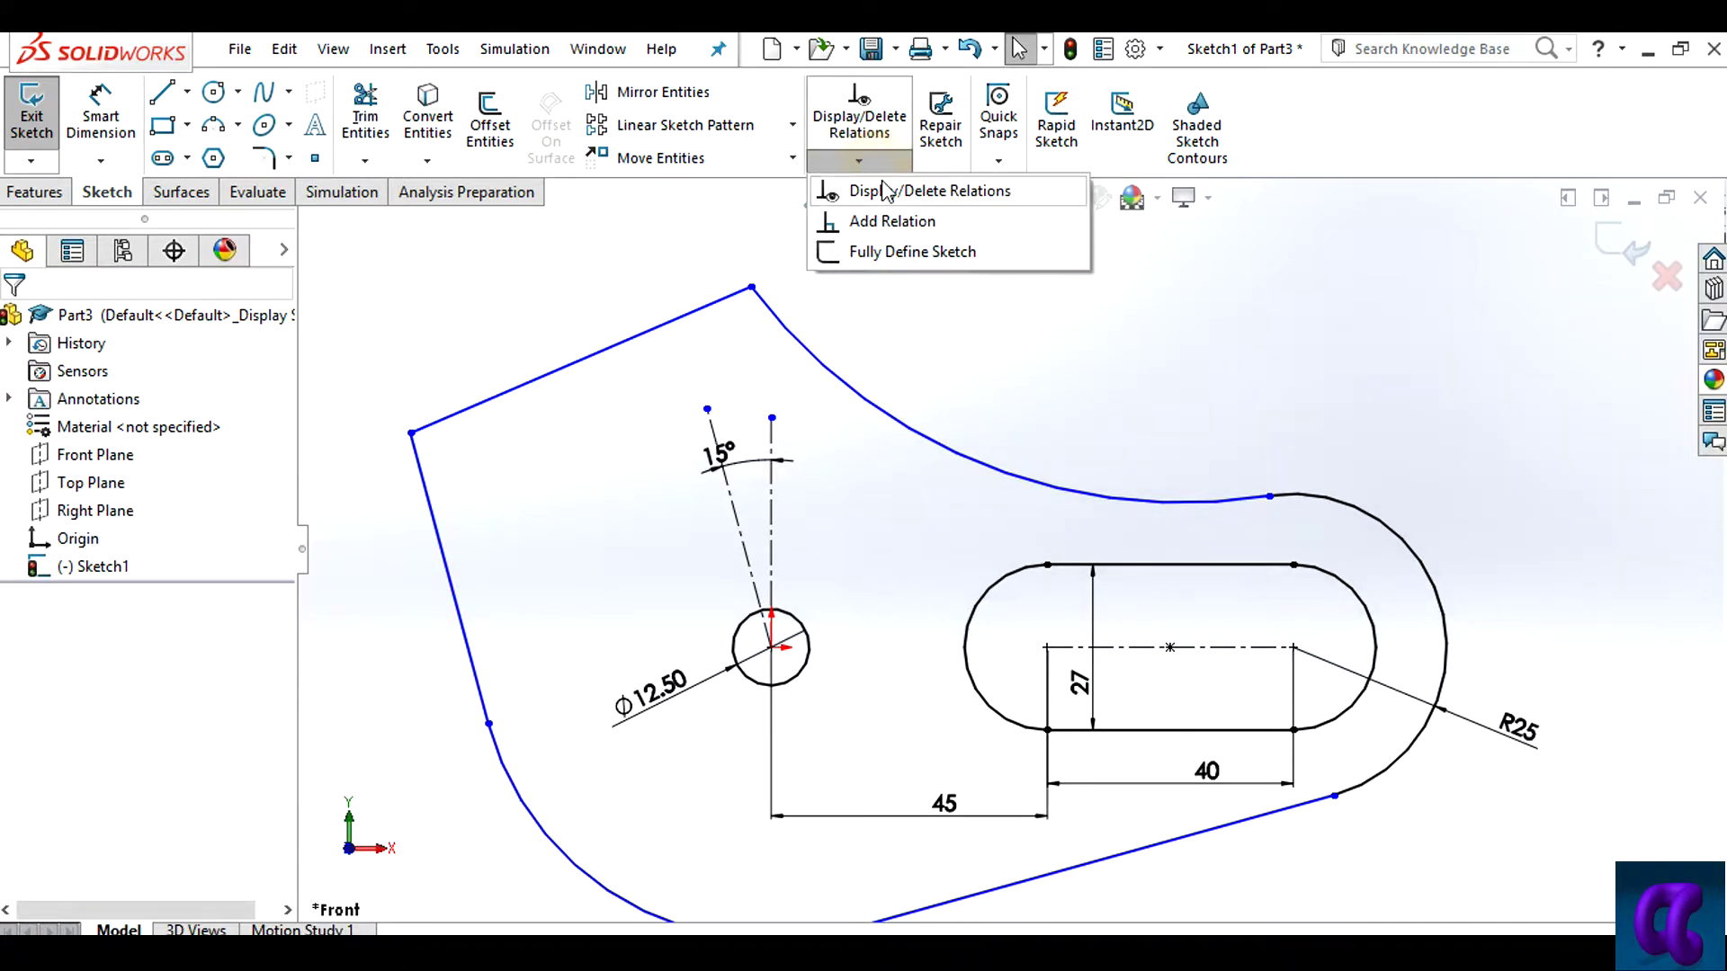
{"action": "left_click", "coordinate": [889, 225]}
{"action": "left_click", "coordinate": [646, 334]}
{"action": "left_click", "coordinate": [747, 552]}
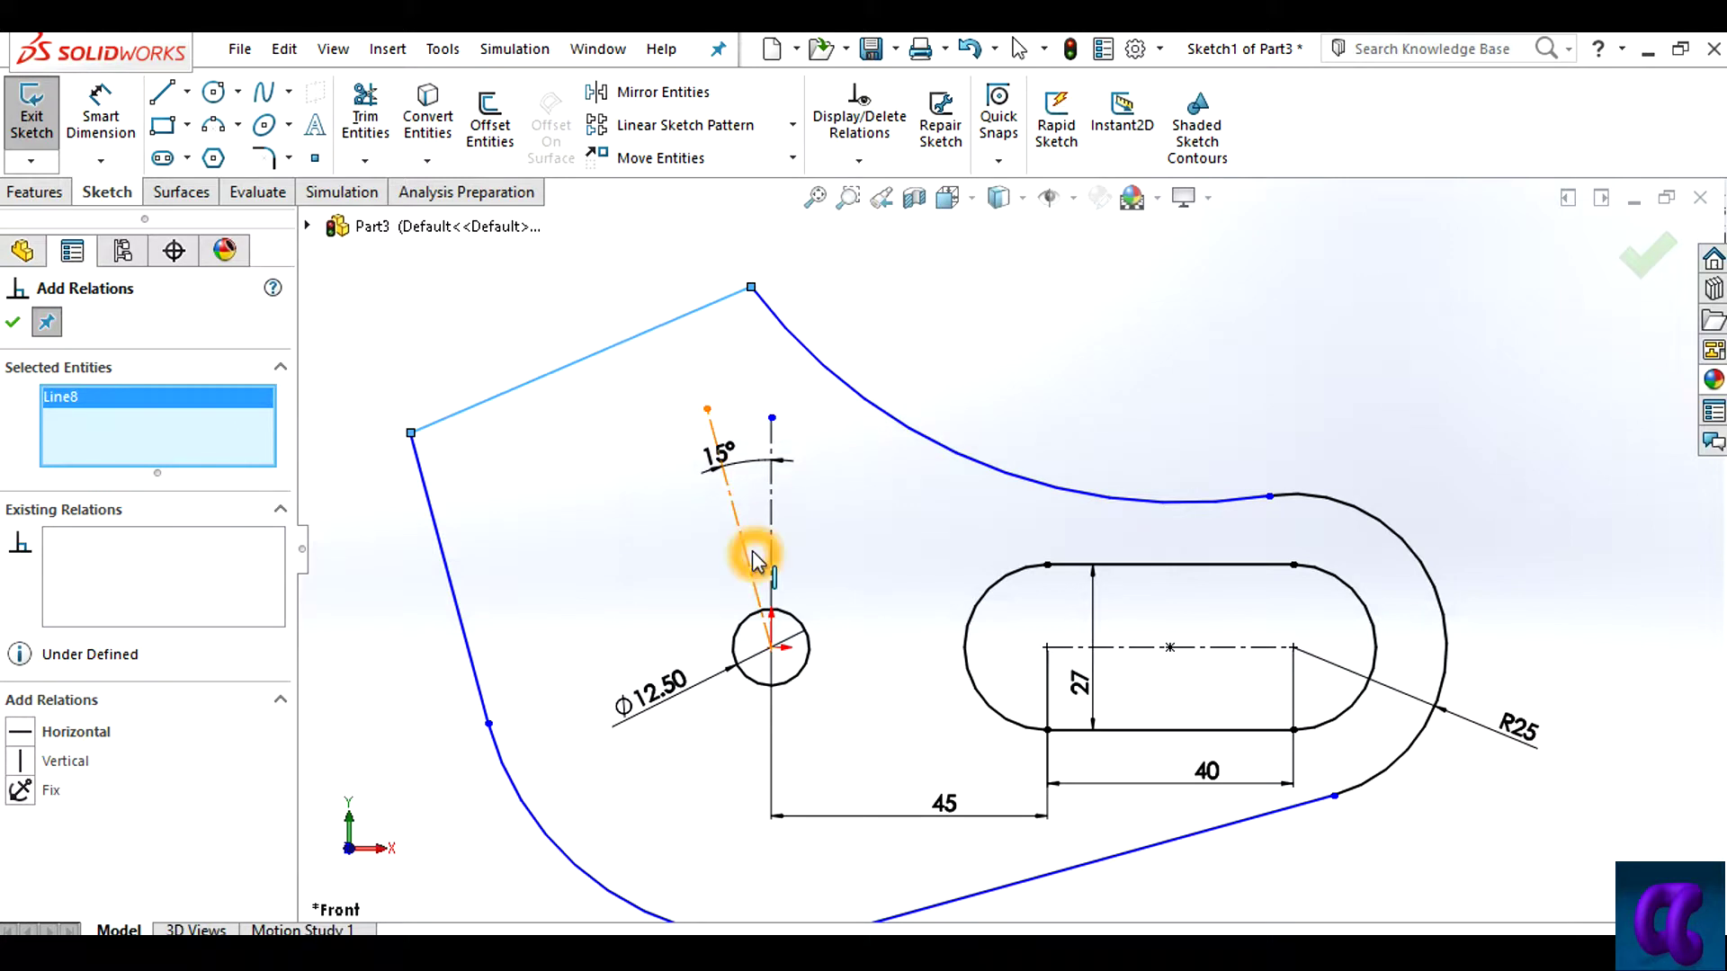
{"action": "left_click", "coordinate": [20, 819]}
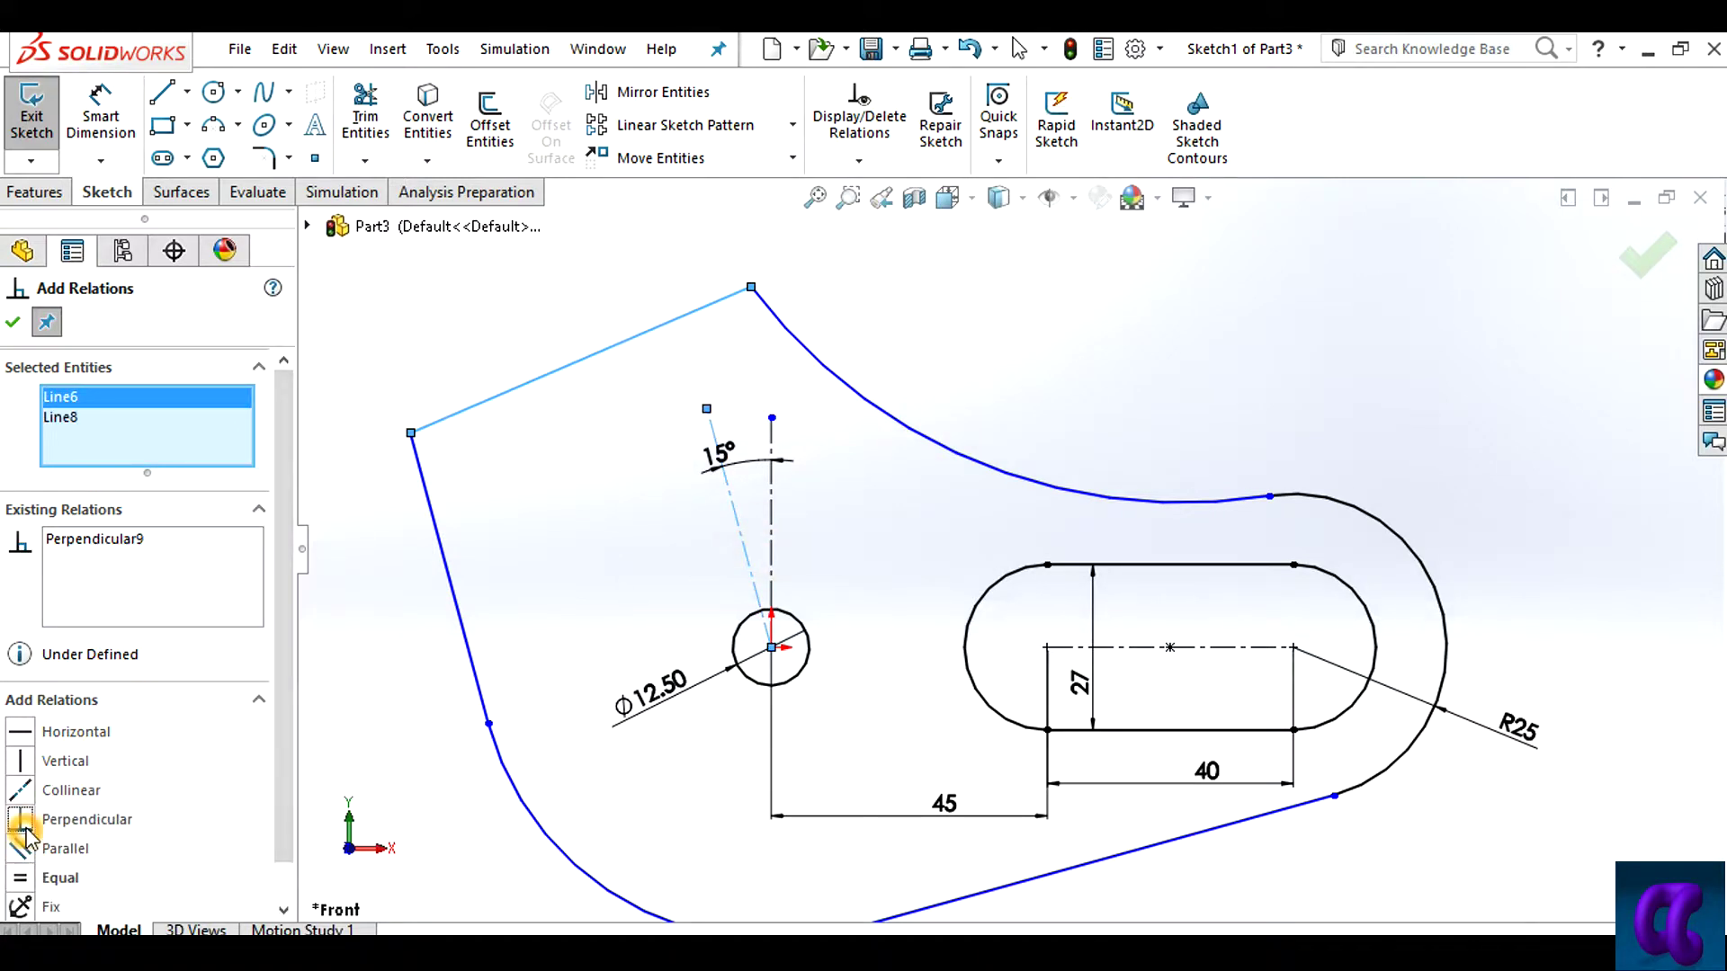
{"action": "left_click", "coordinate": [12, 322]}
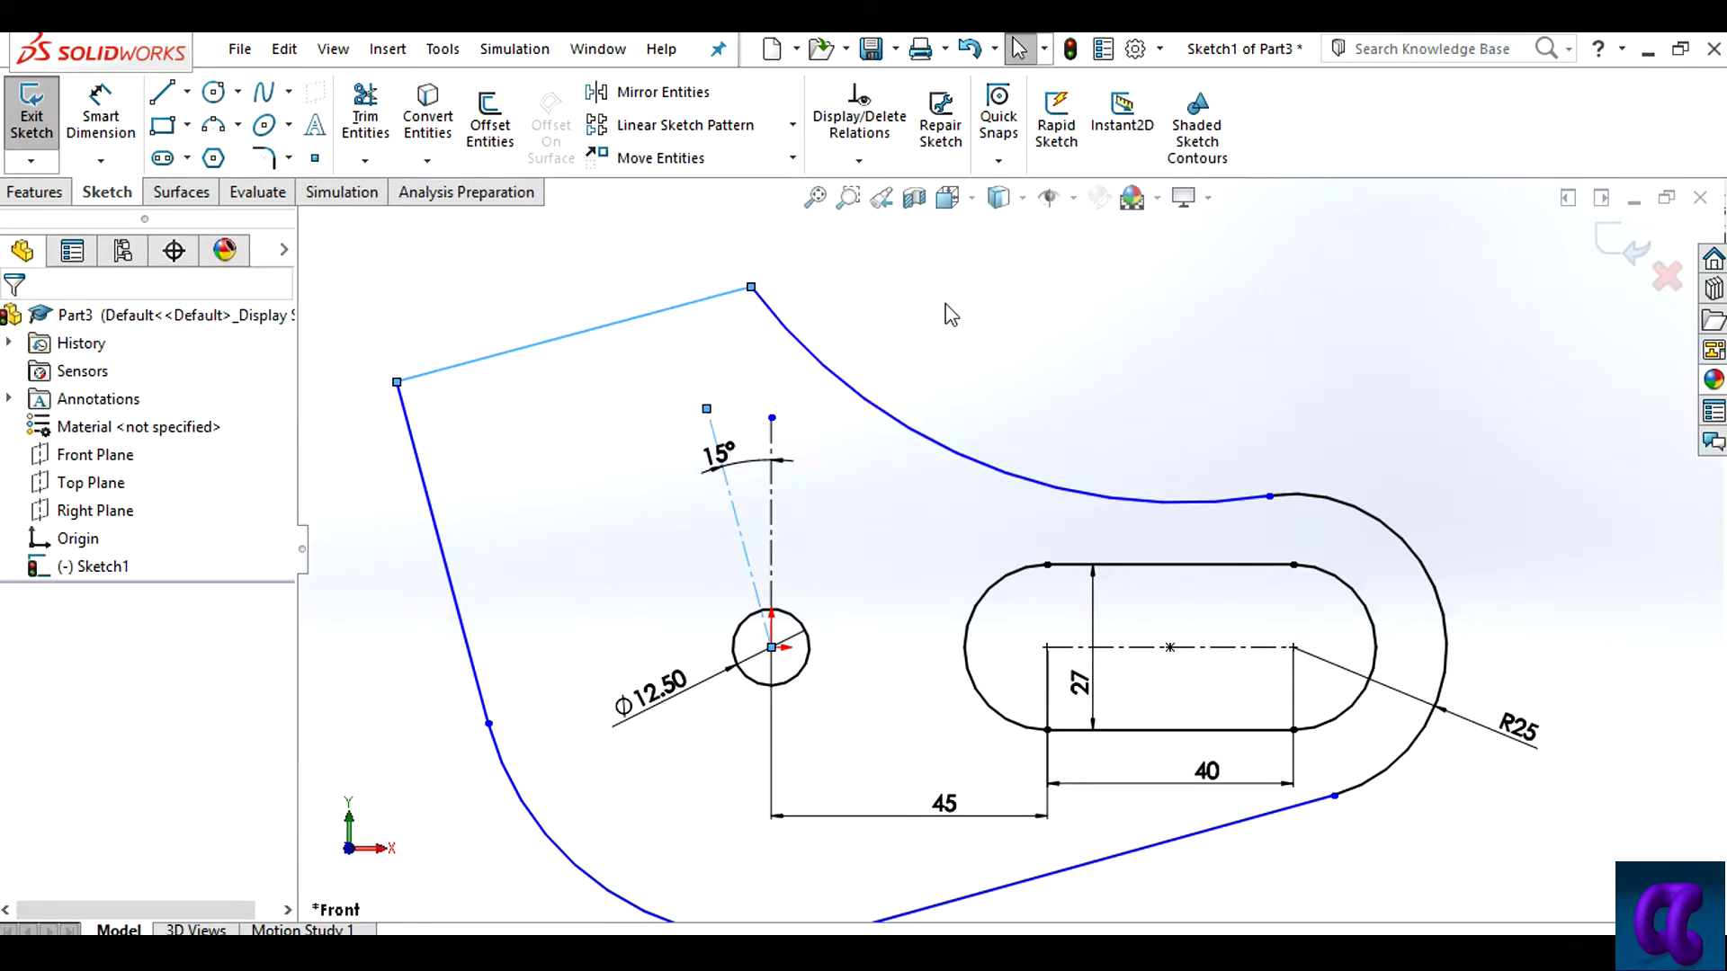
Drag the outline's top corner down-right and dimension the top line at its current 60.74
{"action": "mouse_move", "coordinate": [752, 289]}
{"action": "left_mouse_down"}
{"action": "mouse_move", "coordinate": [921, 353]}
{"action": "mouse_move", "coordinate": [781, 320]}
{"action": "left_mouse_up"}
{"action": "left_click", "coordinate": [89, 141]}
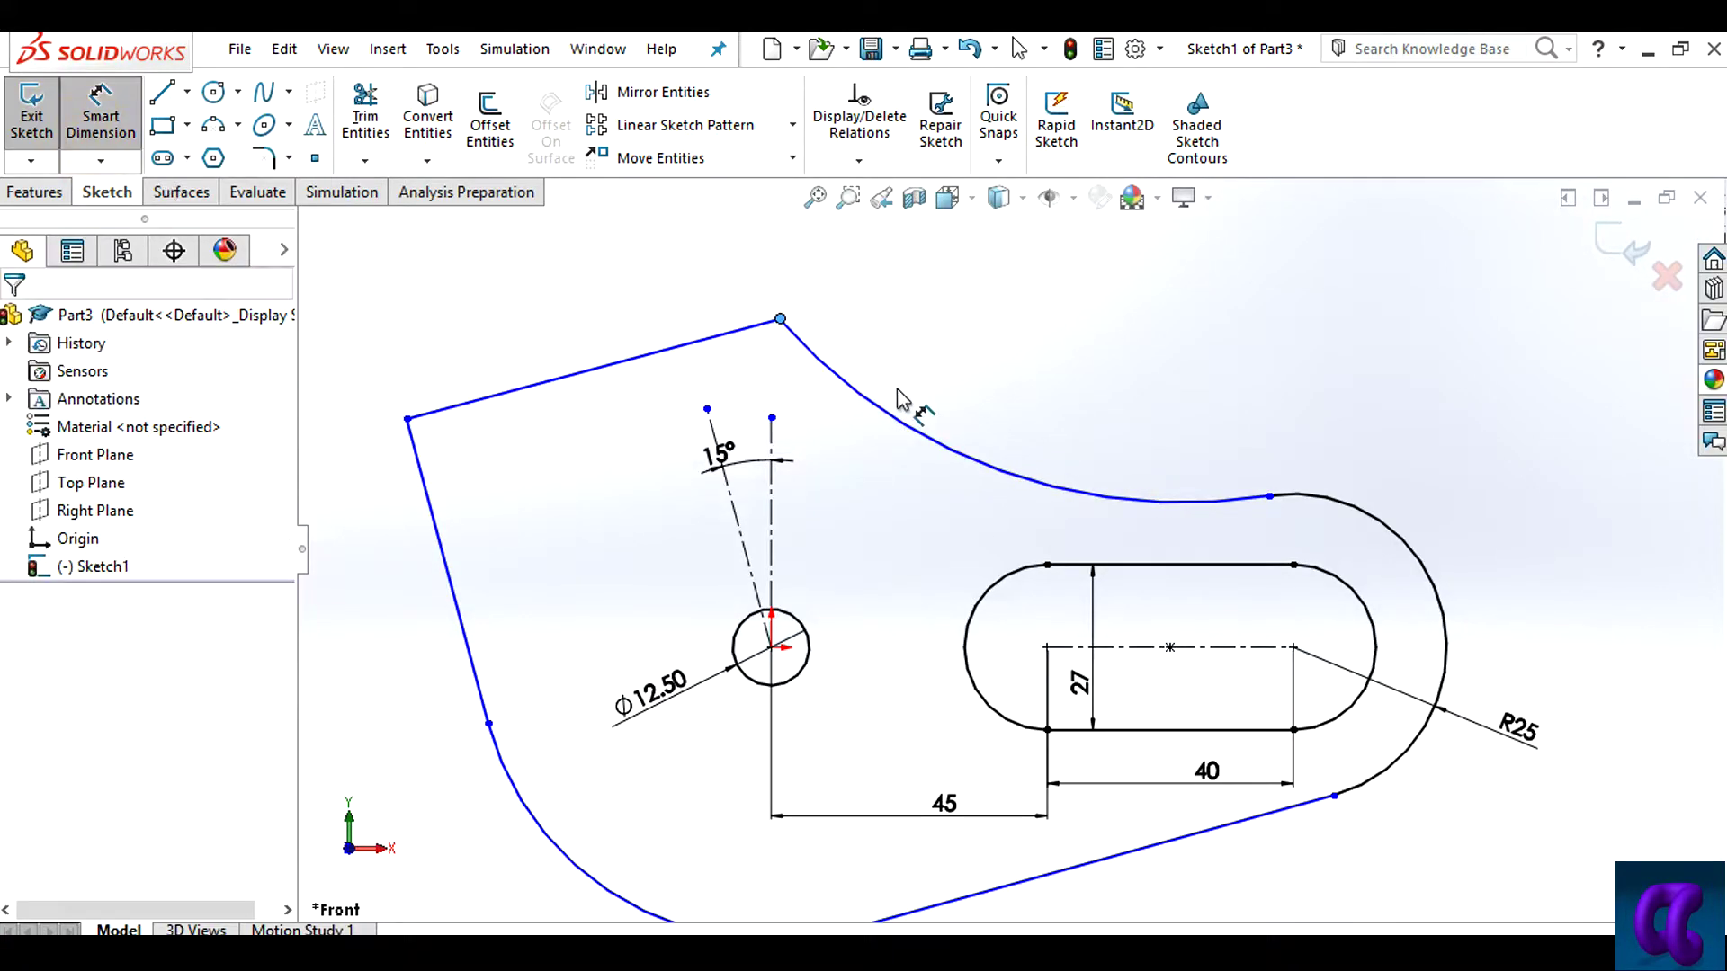
{"action": "left_click", "coordinate": [931, 441]}
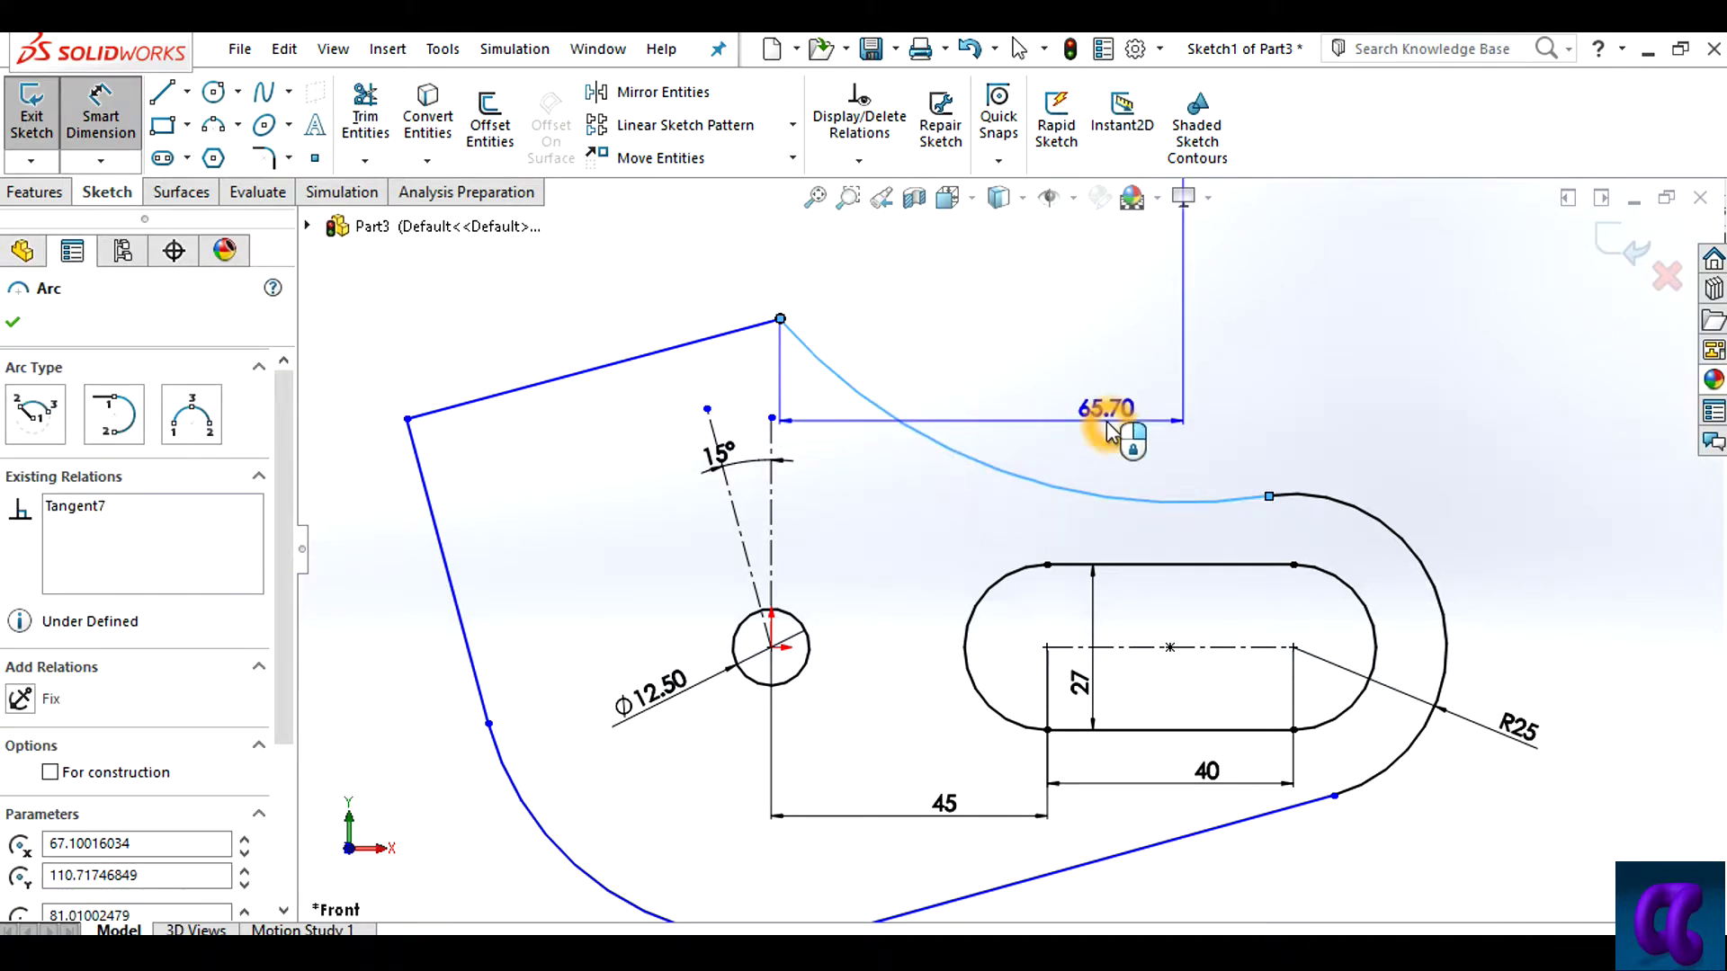
{"action": "left_click", "coordinate": [104, 117]}
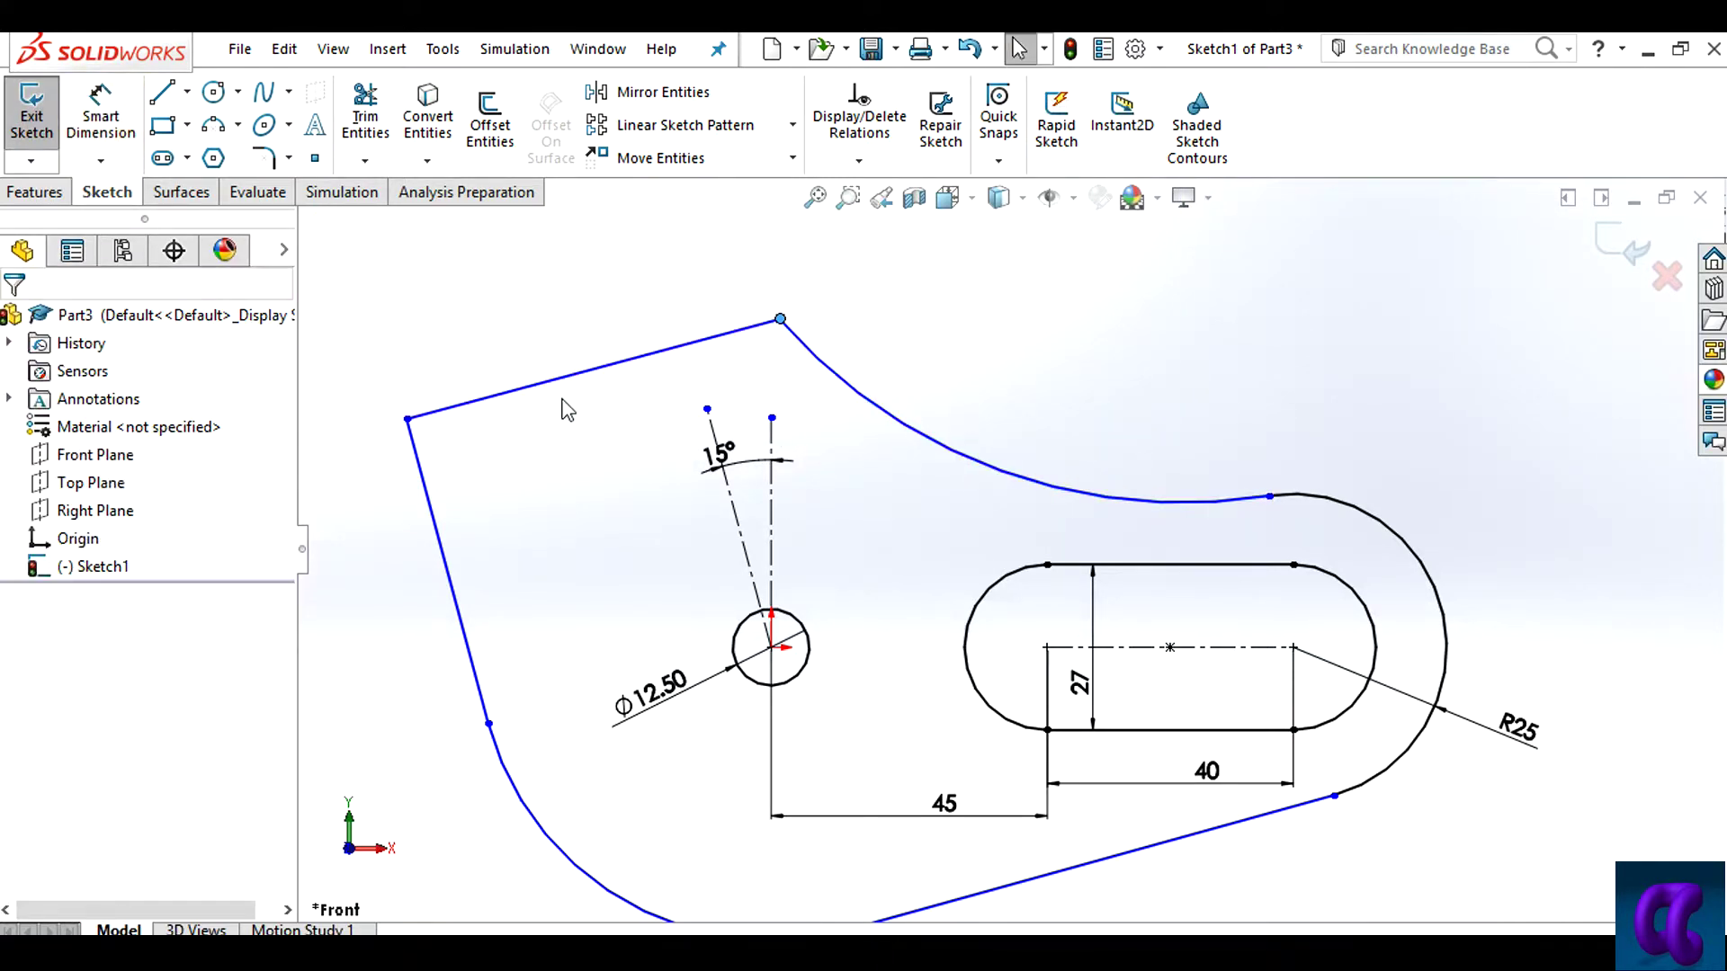
{"action": "left_click", "coordinate": [589, 387]}
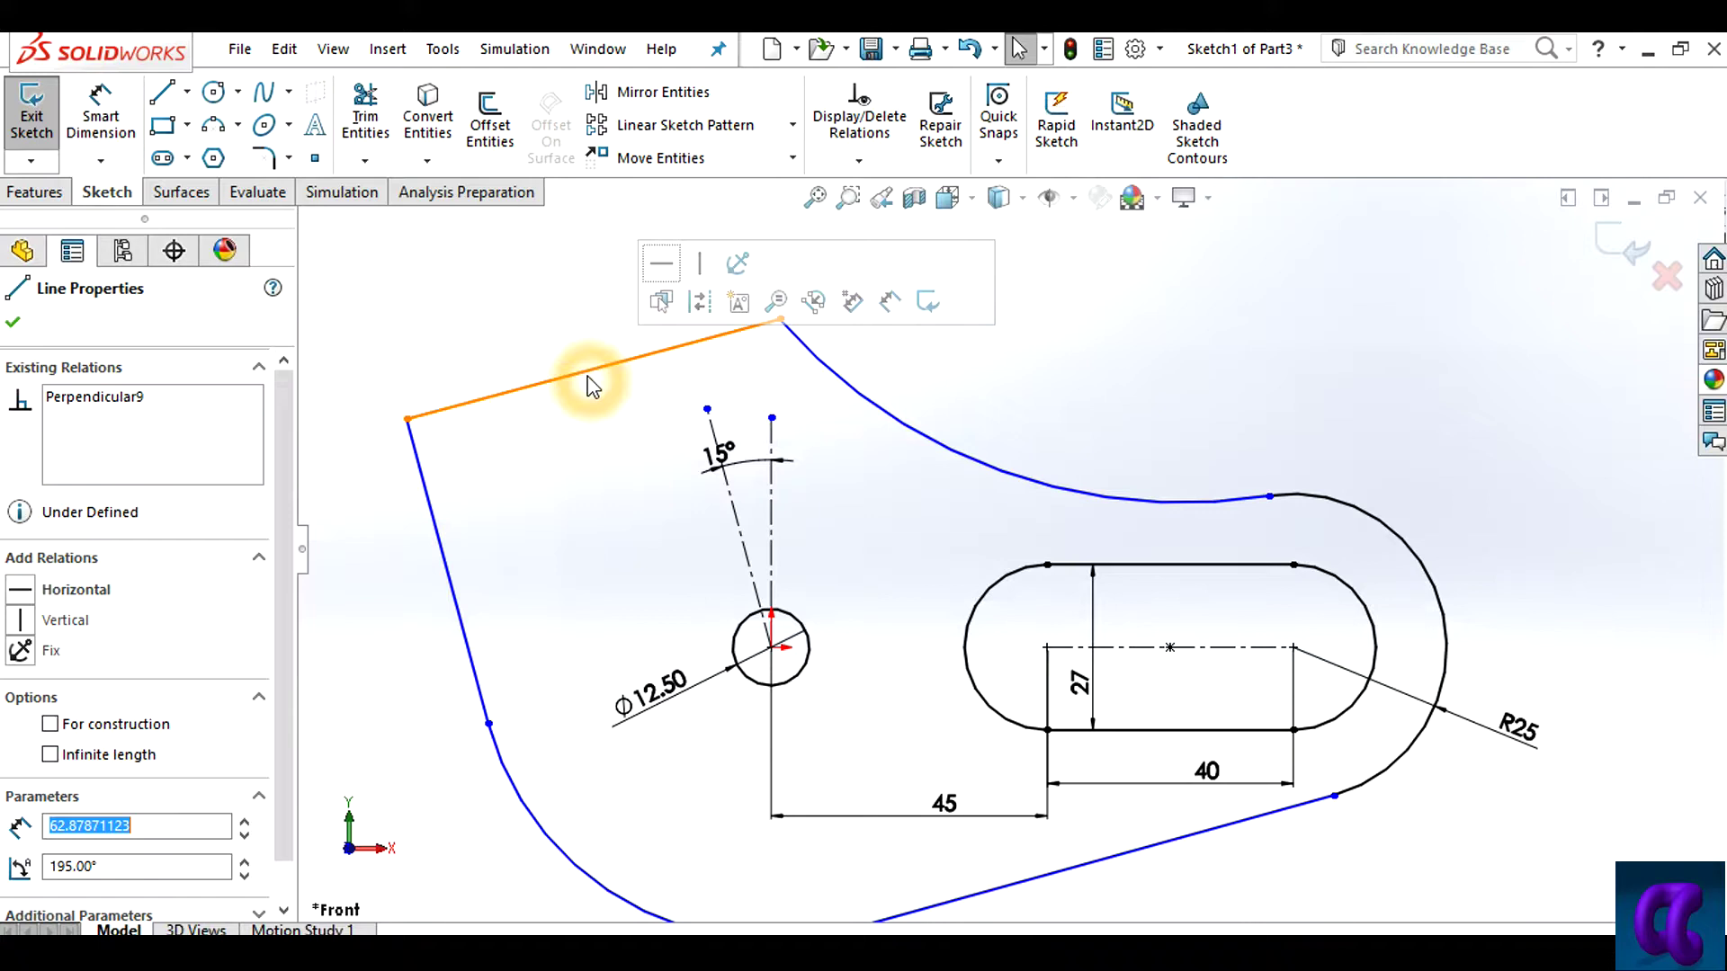
{"action": "key", "text": "d"}
{"action": "left_click", "coordinate": [589, 326]}
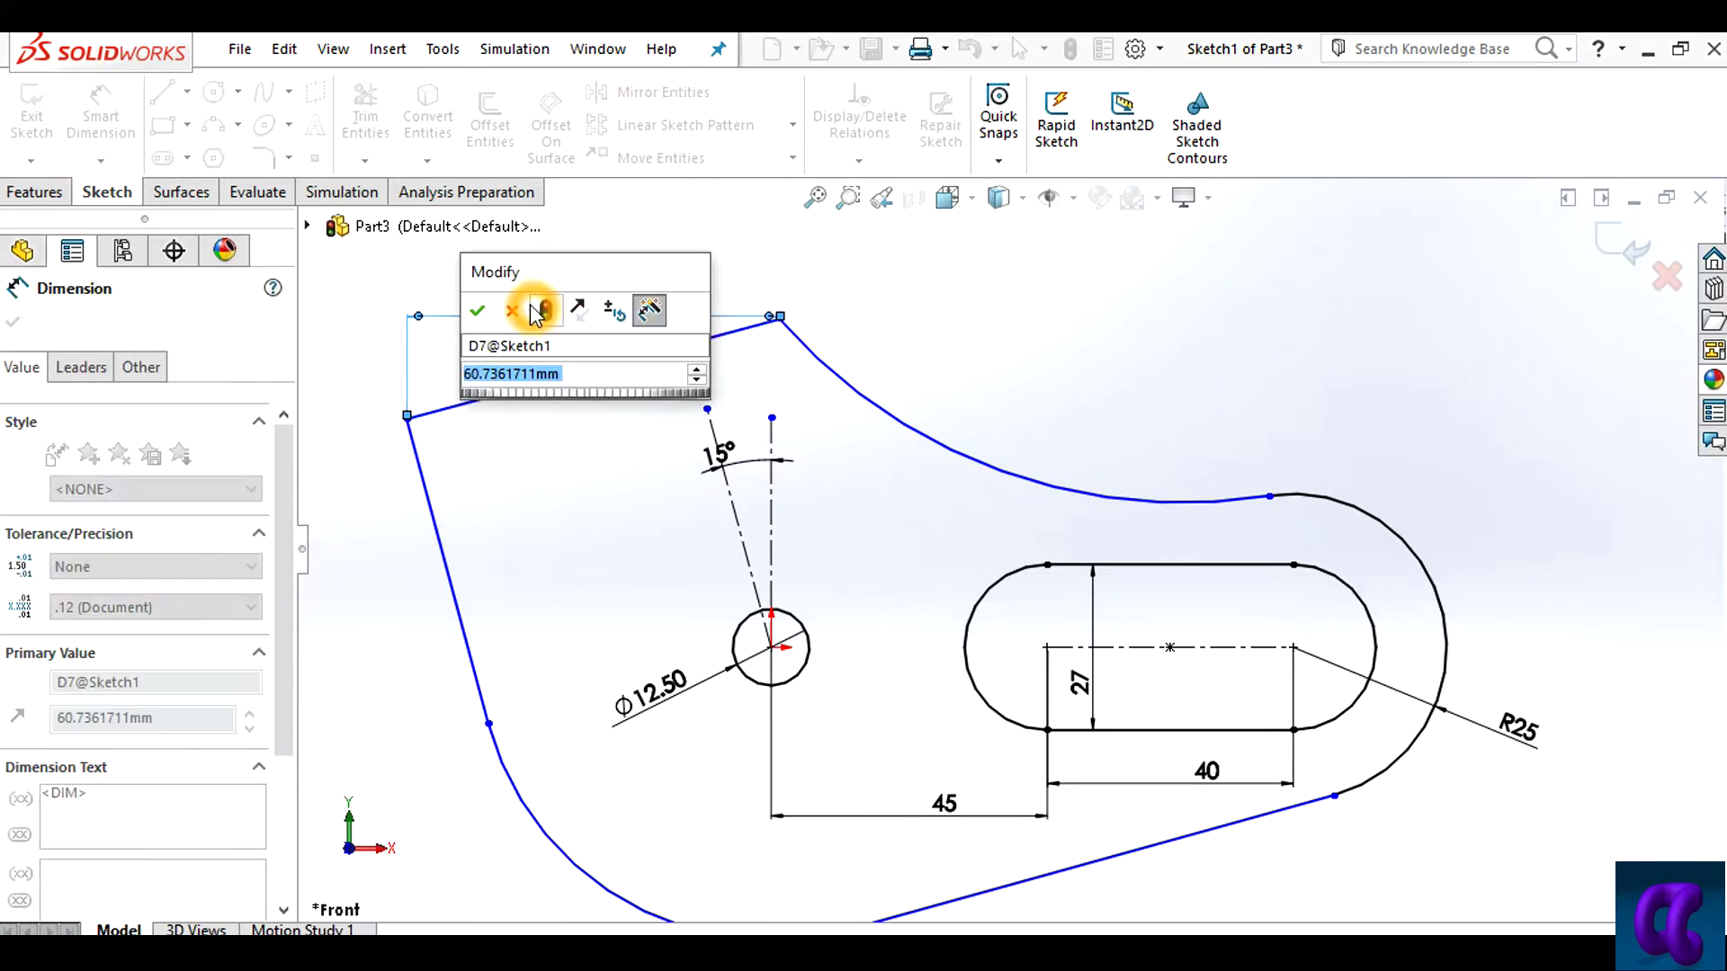
{"action": "left_click", "coordinate": [513, 311]}
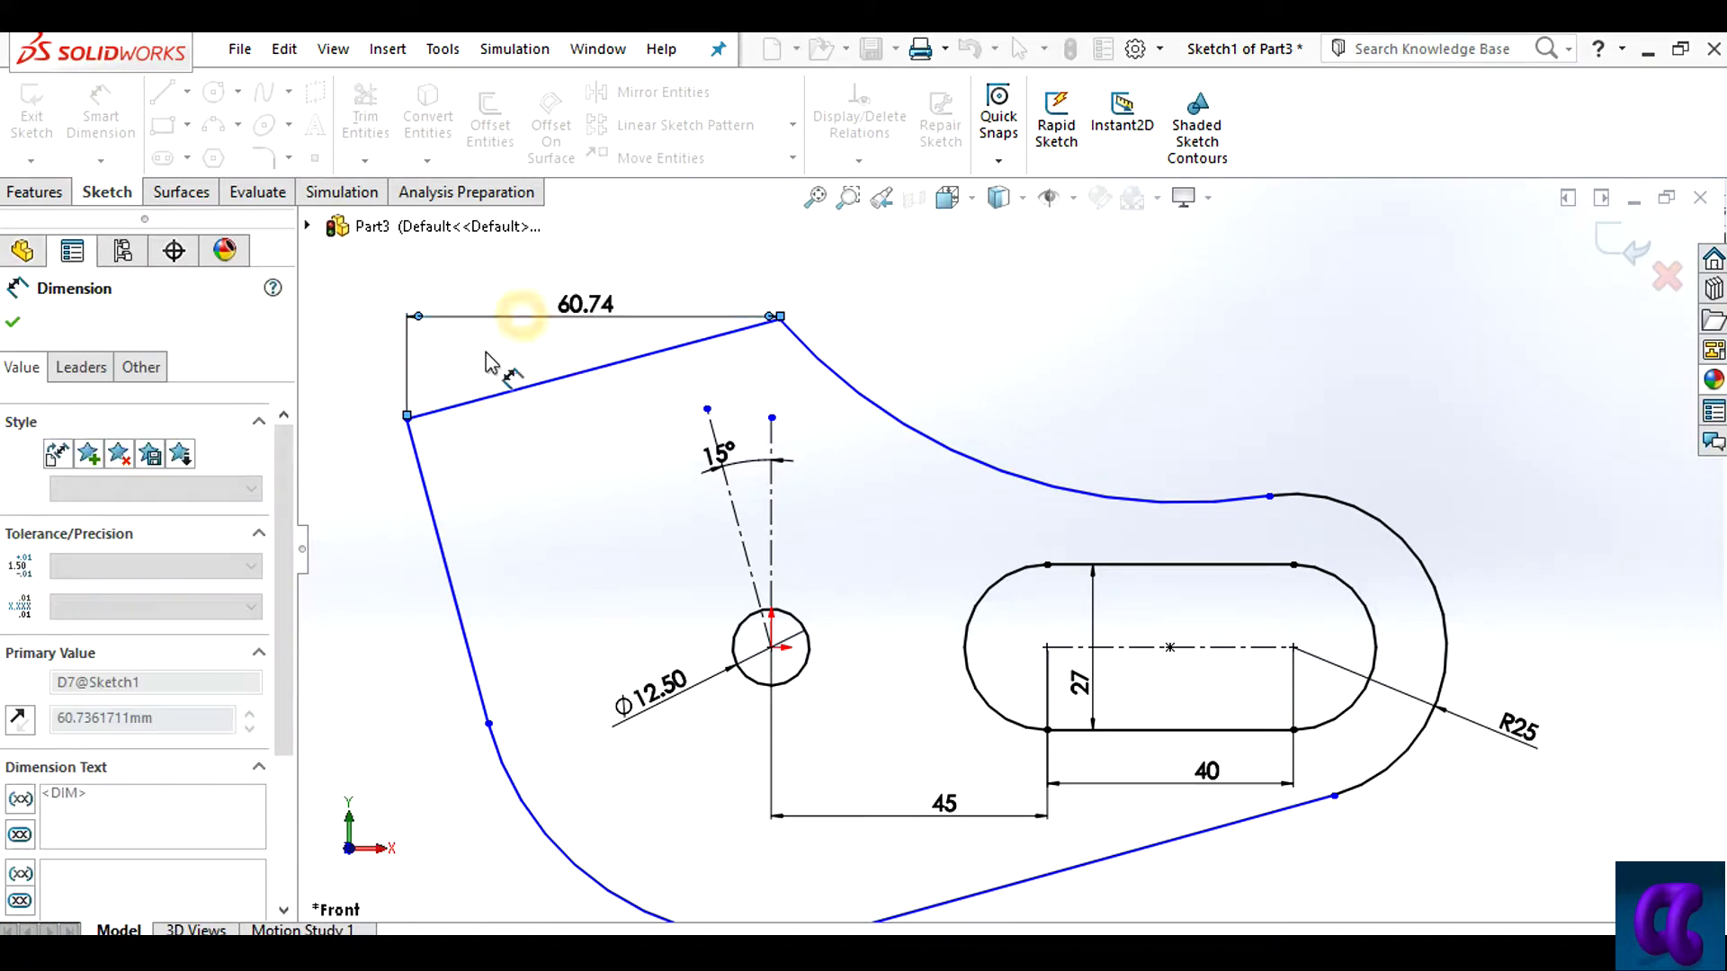
Delete the 60.74 dimension from the top line
{"action": "right_click", "coordinate": [583, 315]}
{"action": "left_click", "coordinate": [648, 506]}
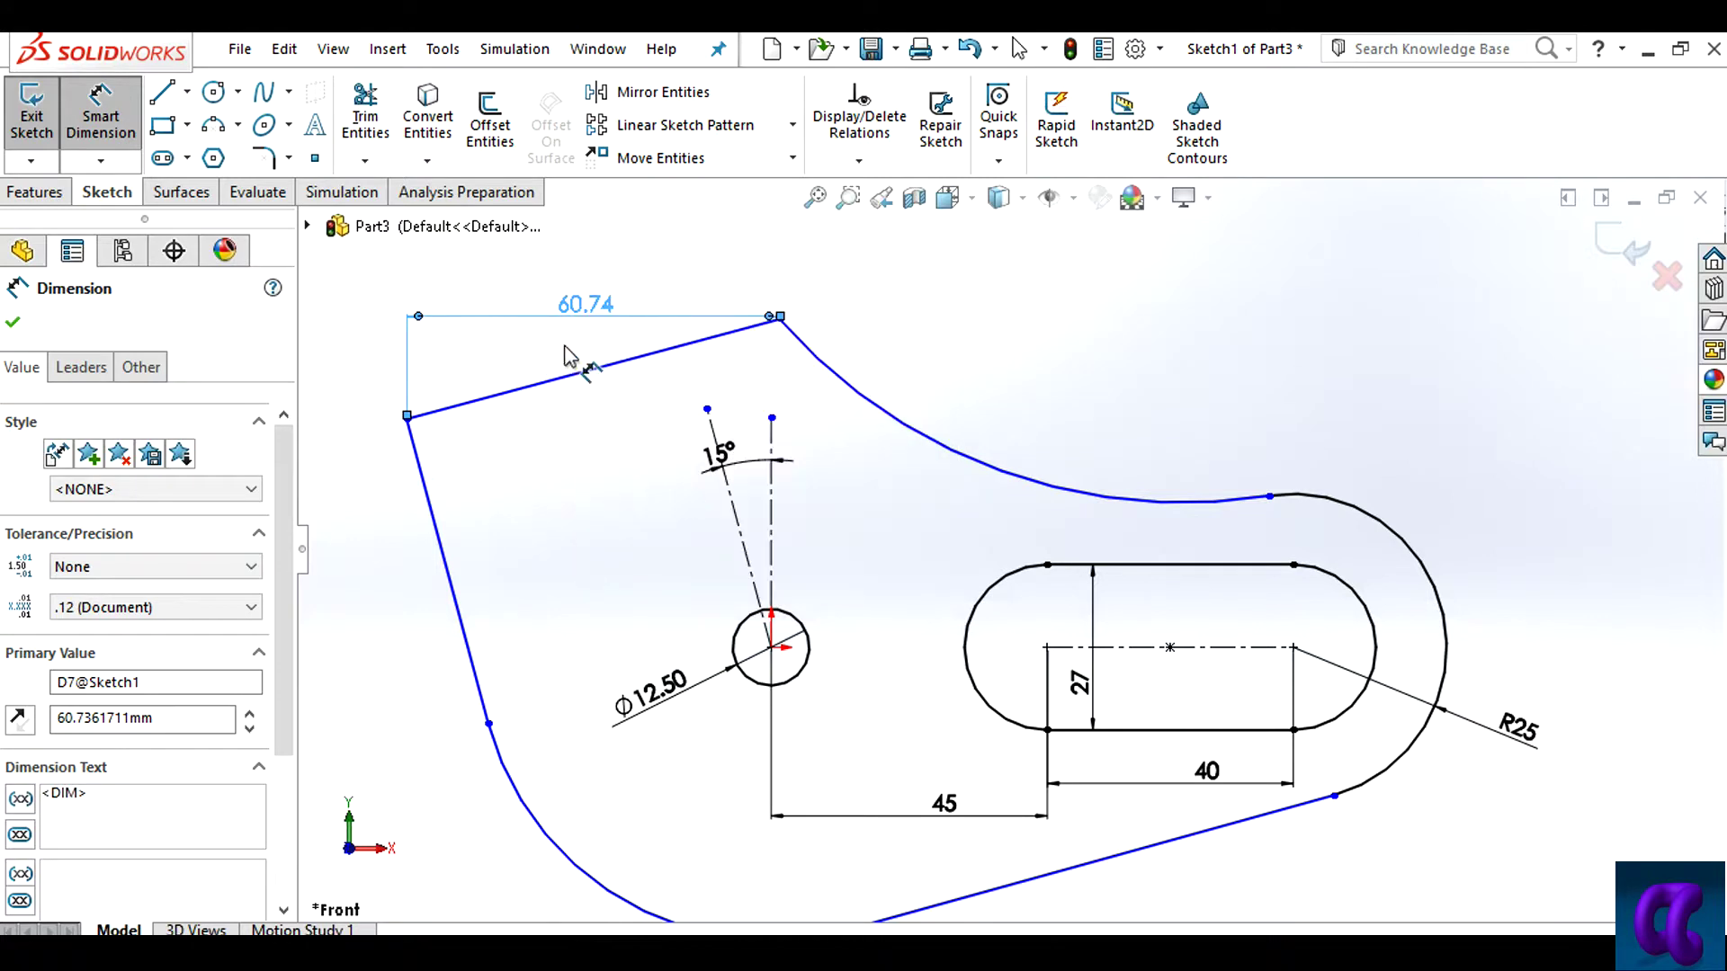
{"action": "left_click", "coordinate": [597, 315]}
{"action": "right_click", "coordinate": [597, 315]}
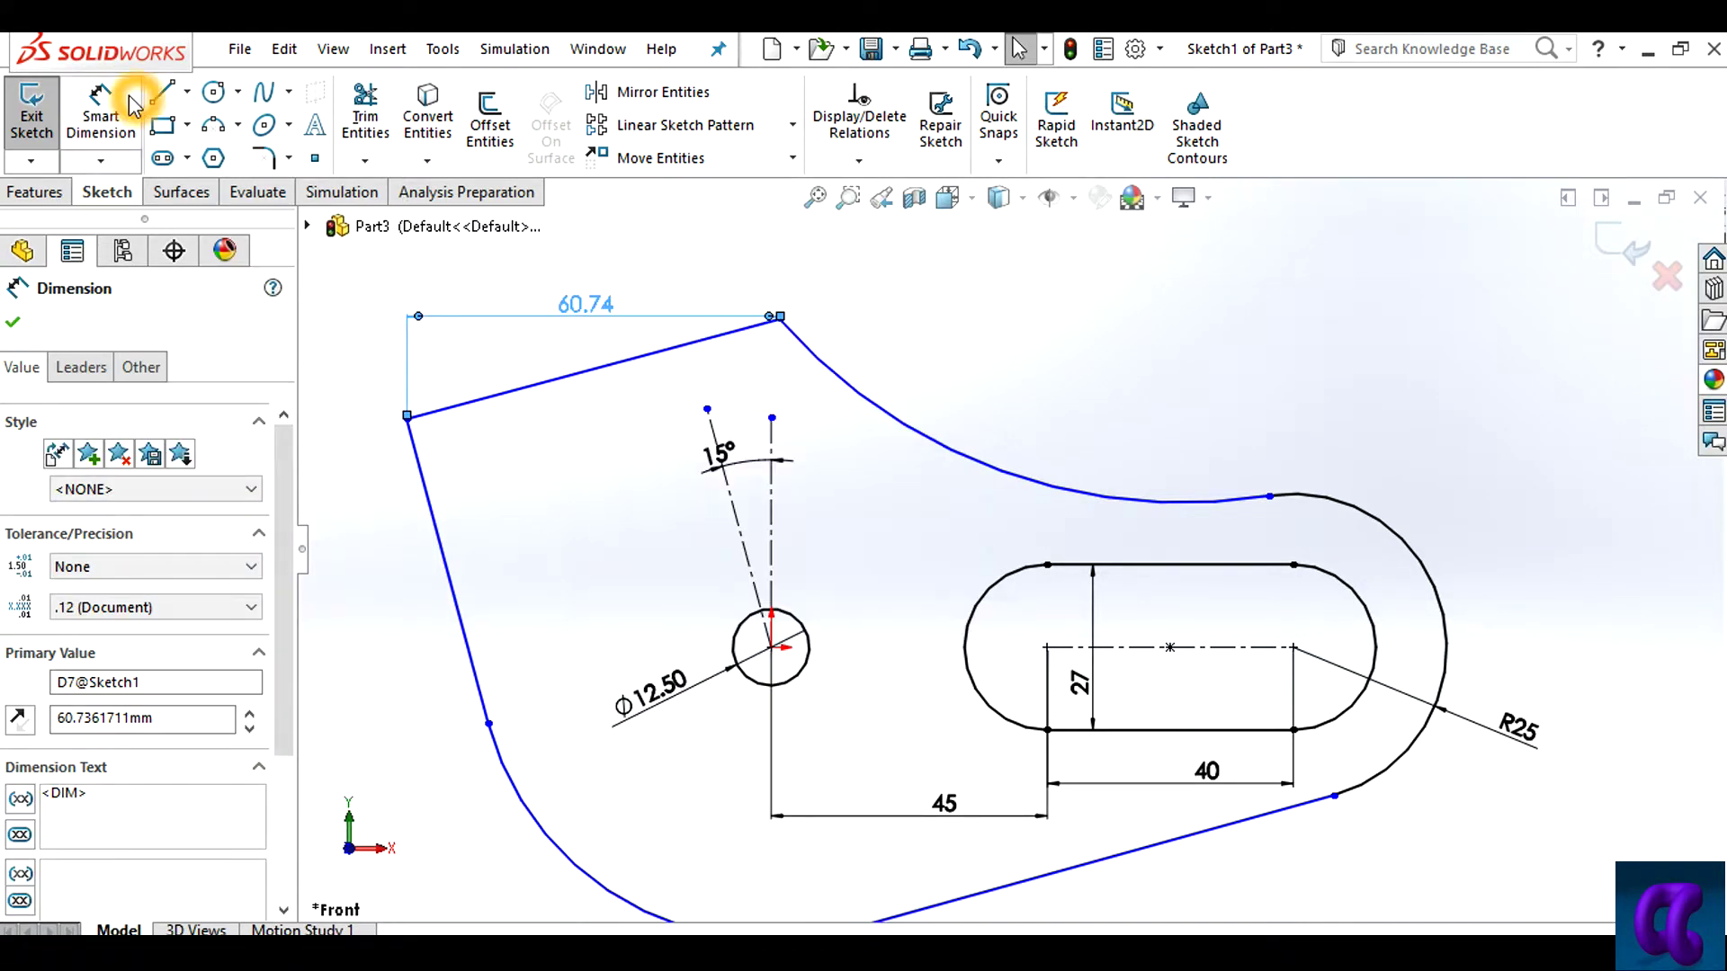
{"action": "left_click", "coordinate": [637, 262]}
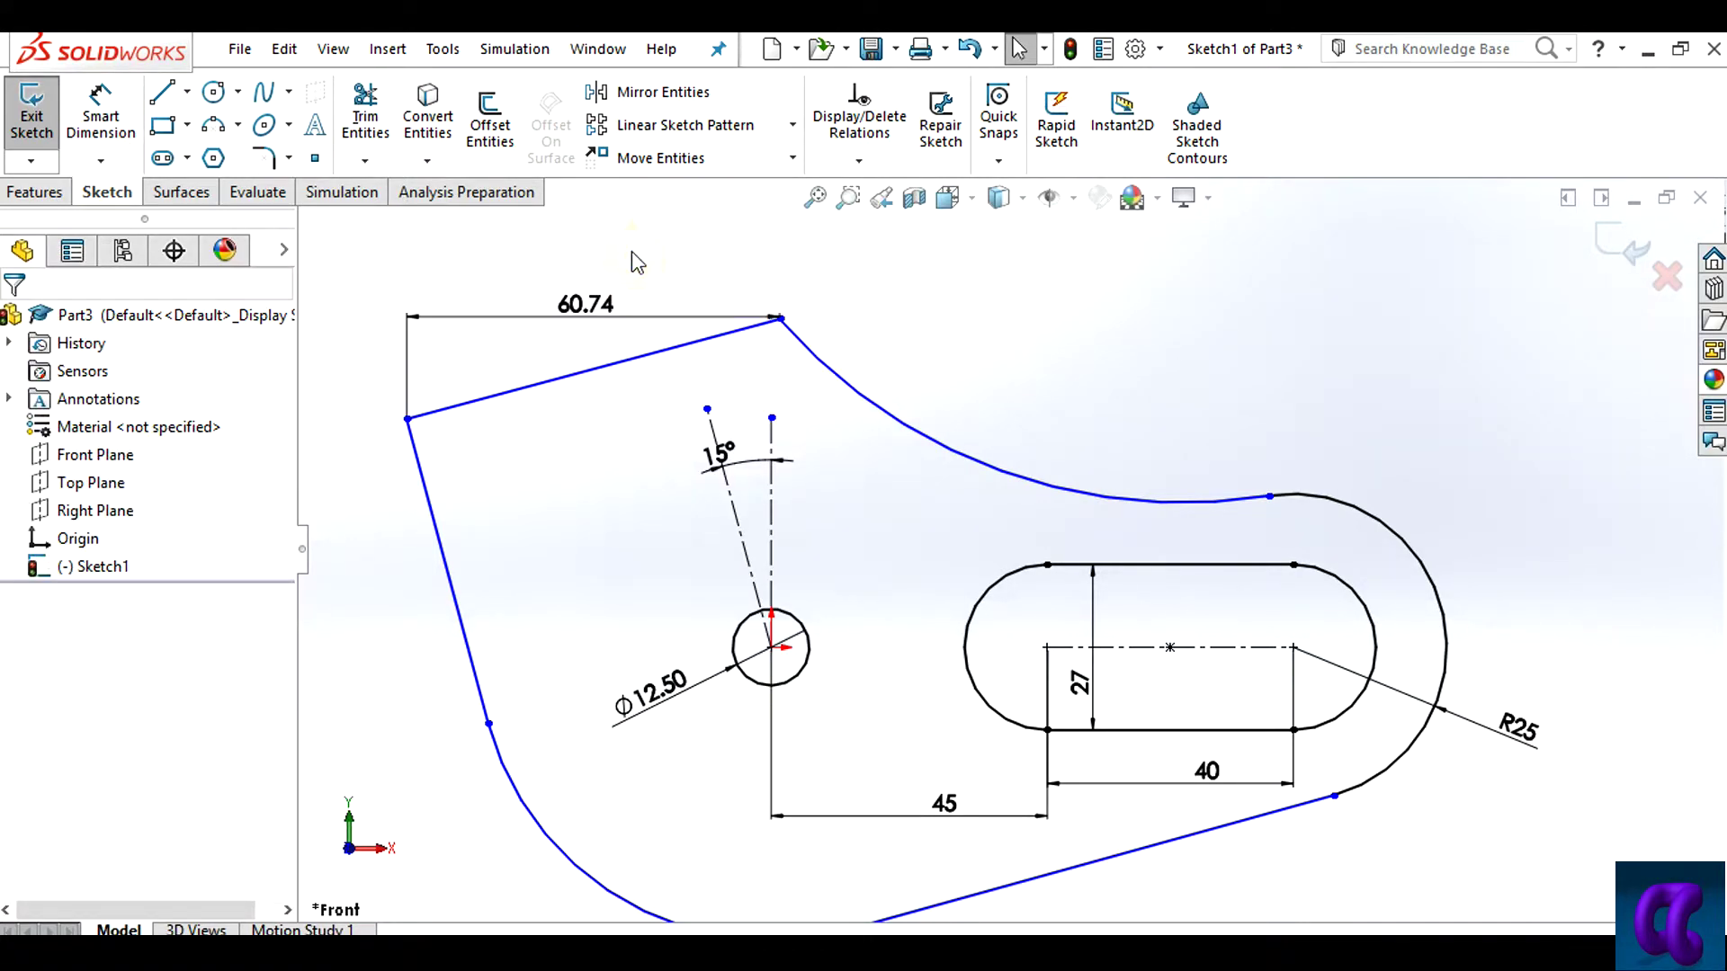
{"action": "left_click", "coordinate": [590, 311]}
{"action": "right_click", "coordinate": [591, 315]}
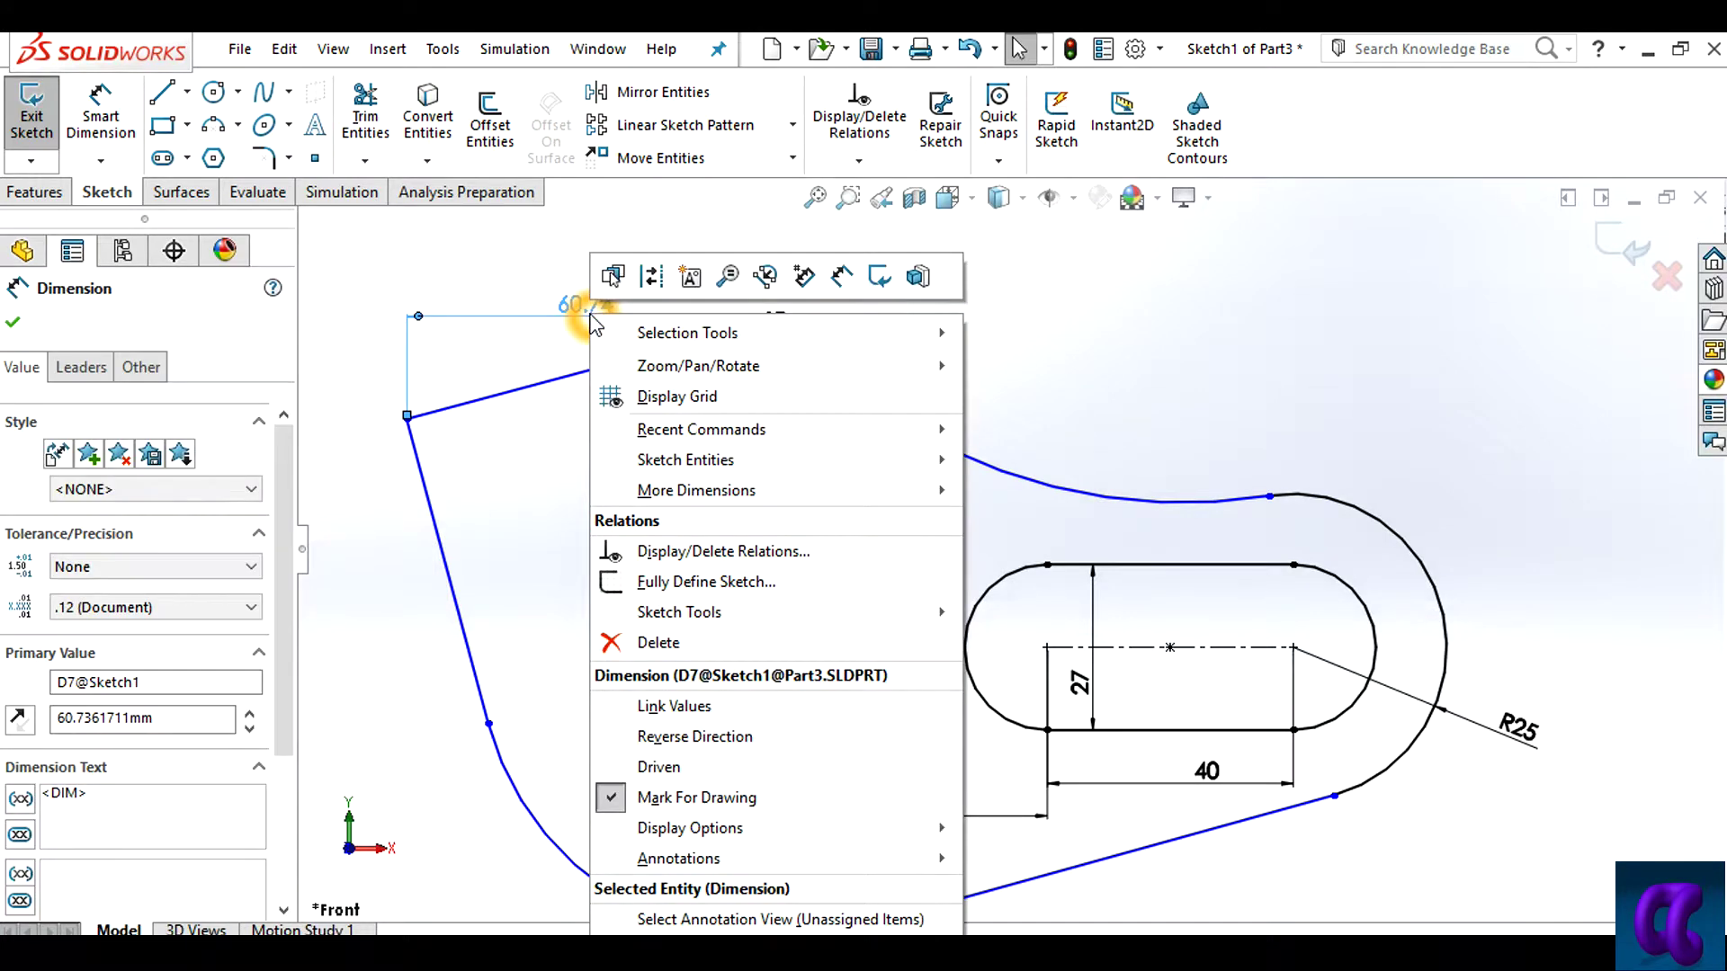
{"action": "left_click", "coordinate": [670, 642]}
Dimension the top closing line to a length of 45
{"action": "left_click", "coordinate": [101, 122]}
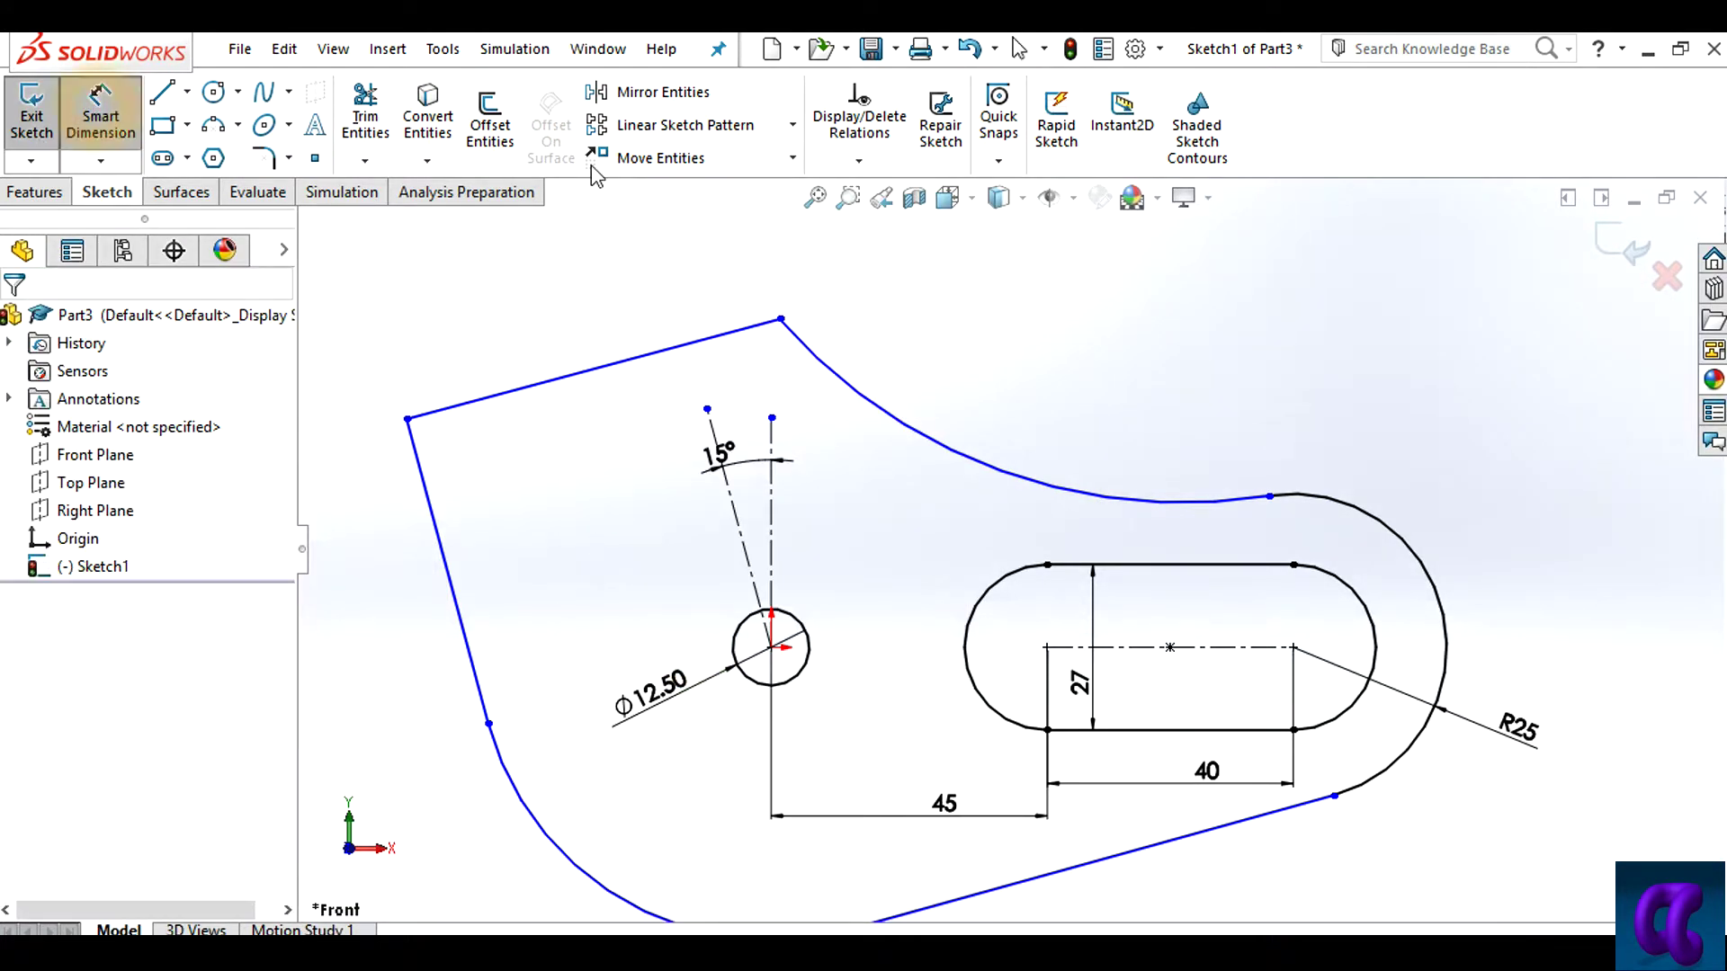
{"action": "left_click", "coordinate": [620, 365]}
{"action": "left_click", "coordinate": [544, 333]}
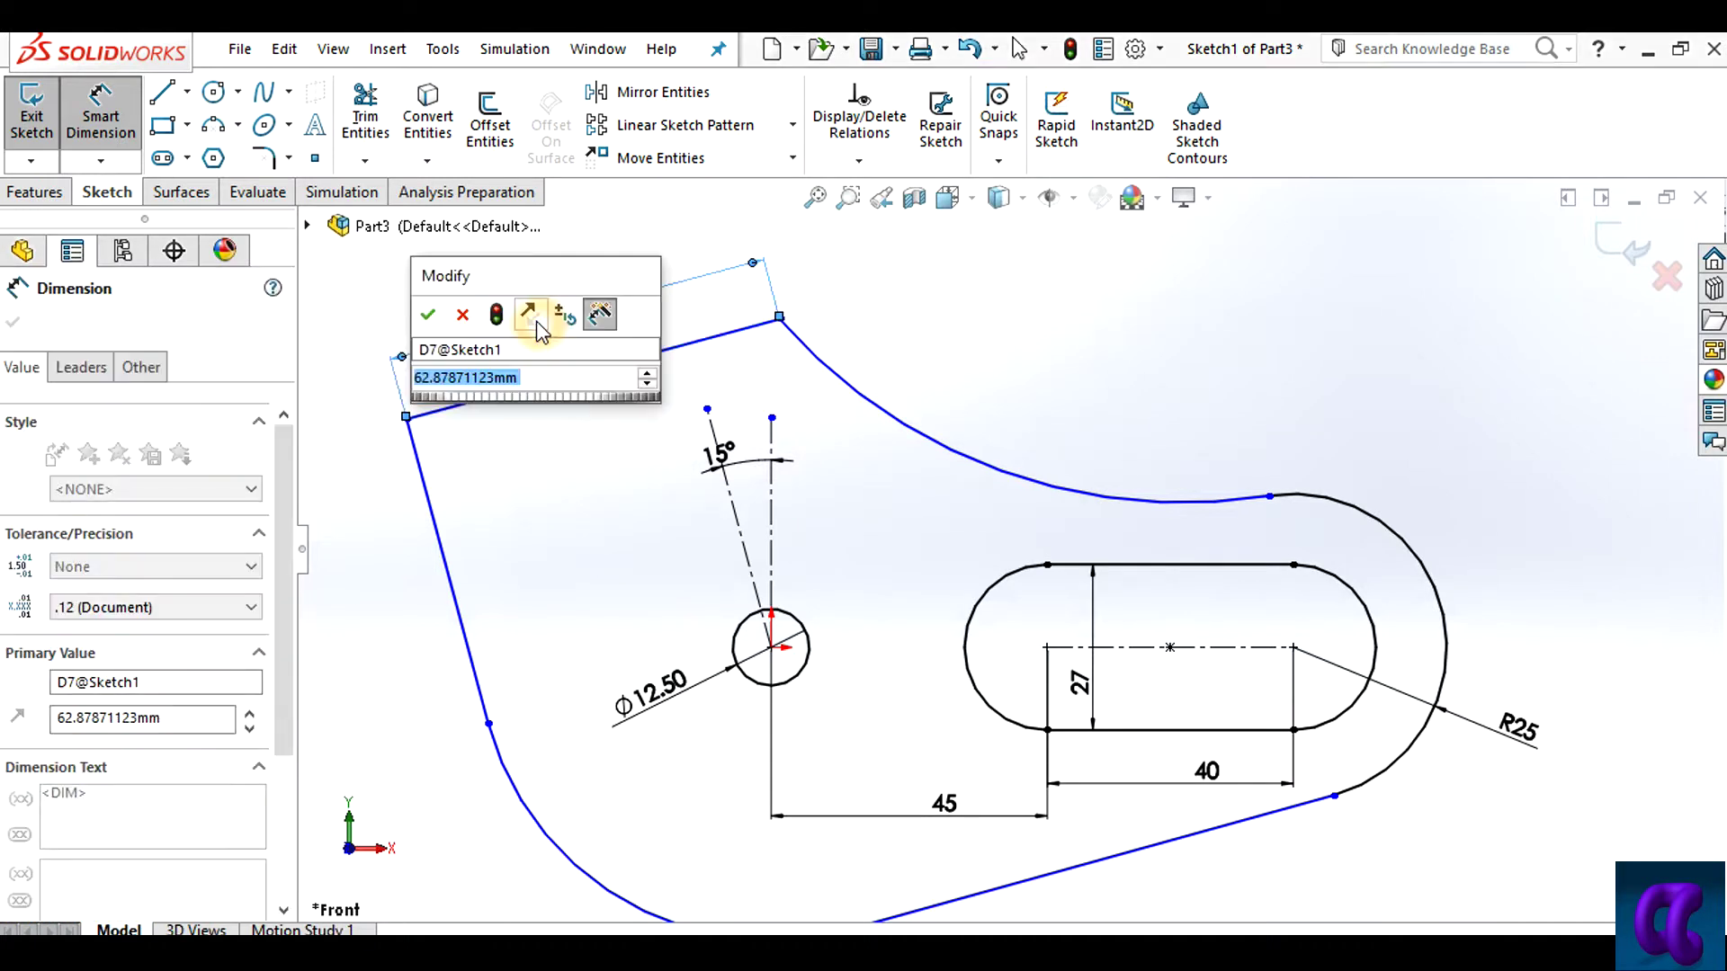
{"action": "type", "text": "45"}
{"action": "key", "text": "Return"}
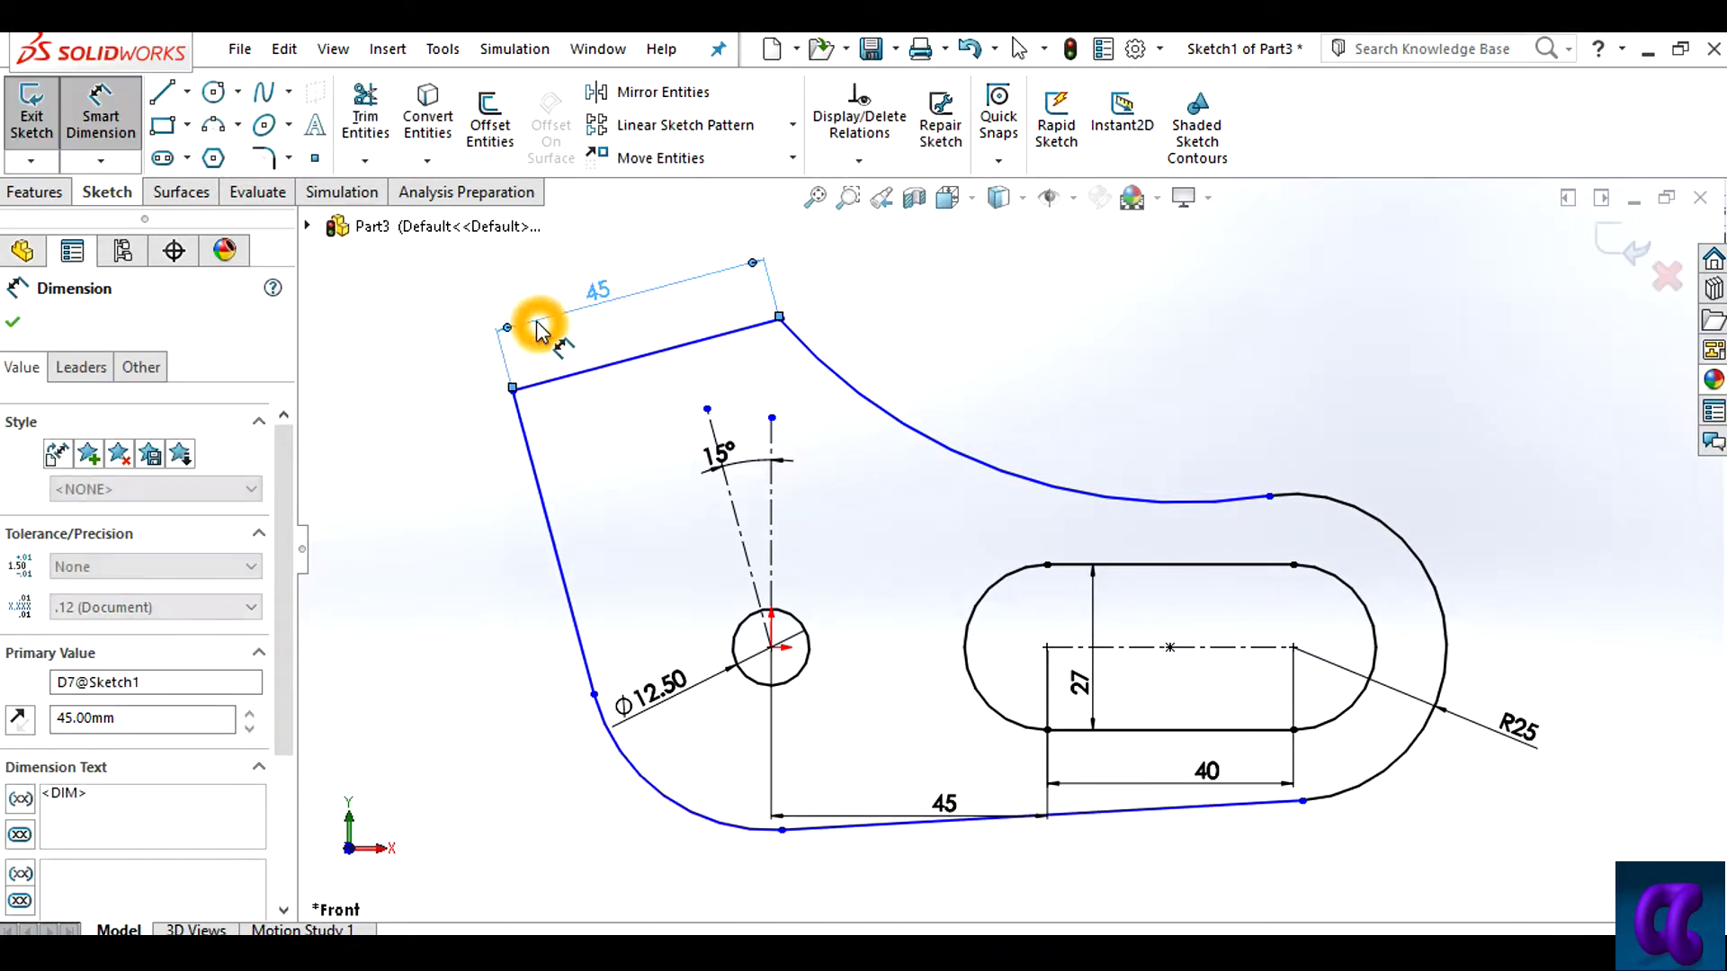
Dimension the upper curved arc to a radius of 100
{"action": "scroll", "coordinate": [1108, 825], "scroll_direction": "up", "scroll_amount": 2}
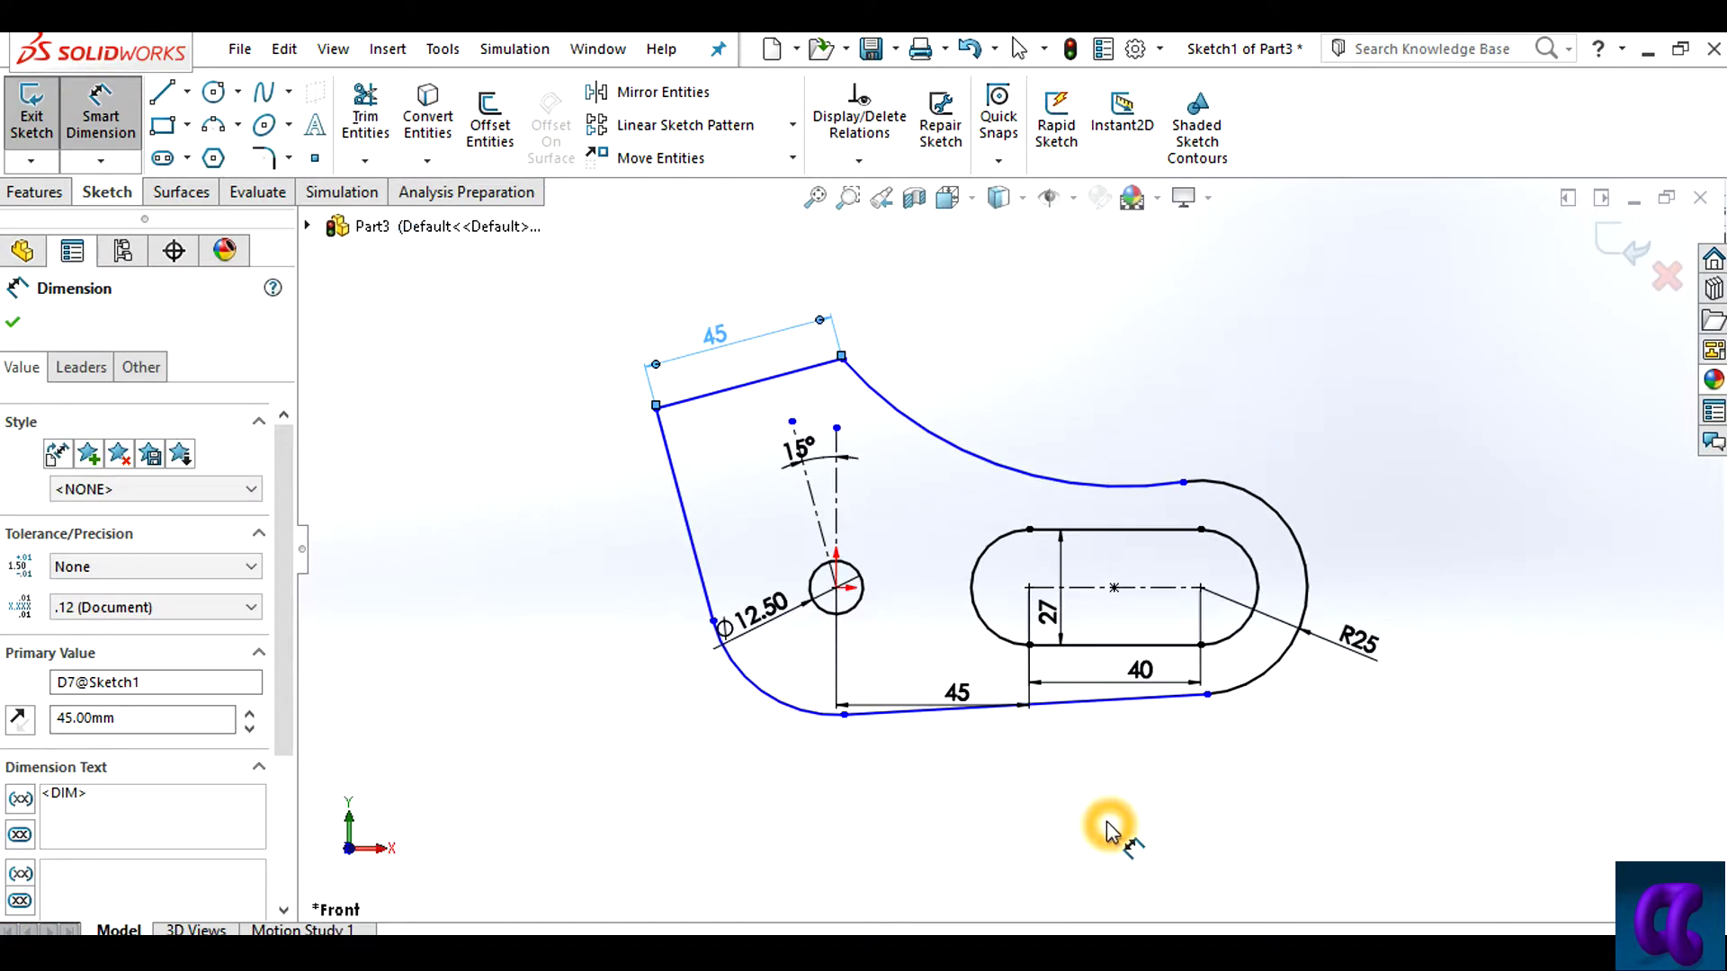
{"action": "scroll", "coordinate": [1125, 495], "scroll_direction": "down", "scroll_amount": 2}
{"action": "left_click", "coordinate": [1024, 476]}
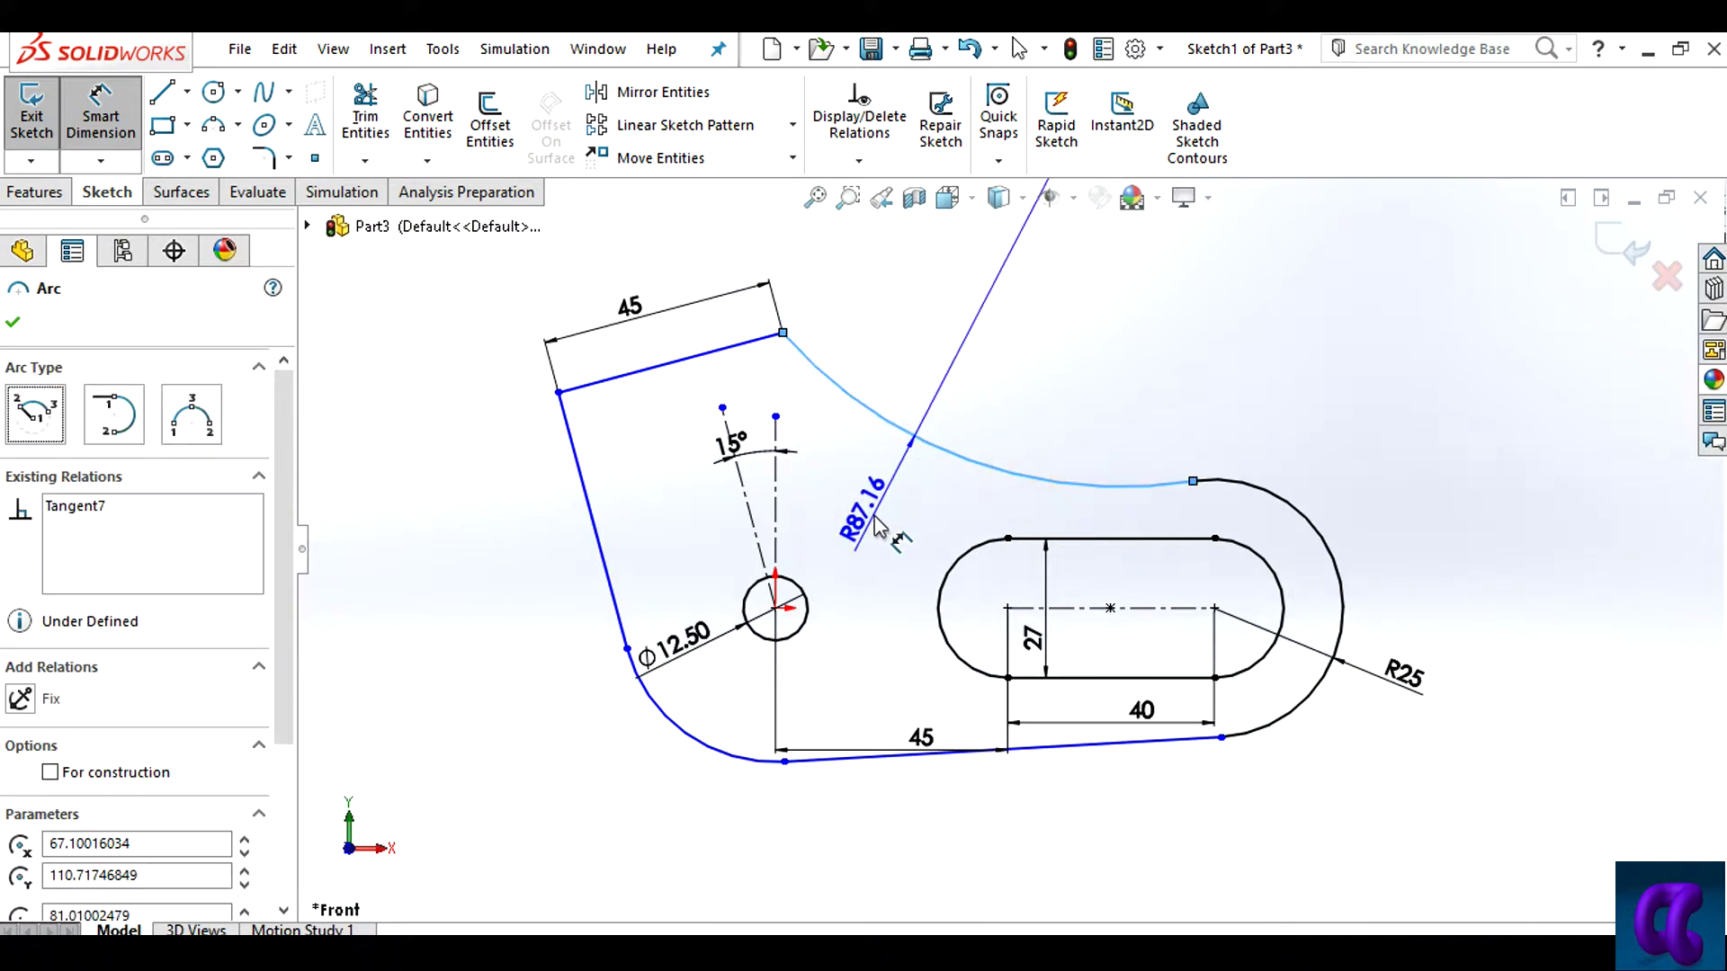
{"action": "left_click", "coordinate": [877, 526]}
{"action": "type", "text": "100"}
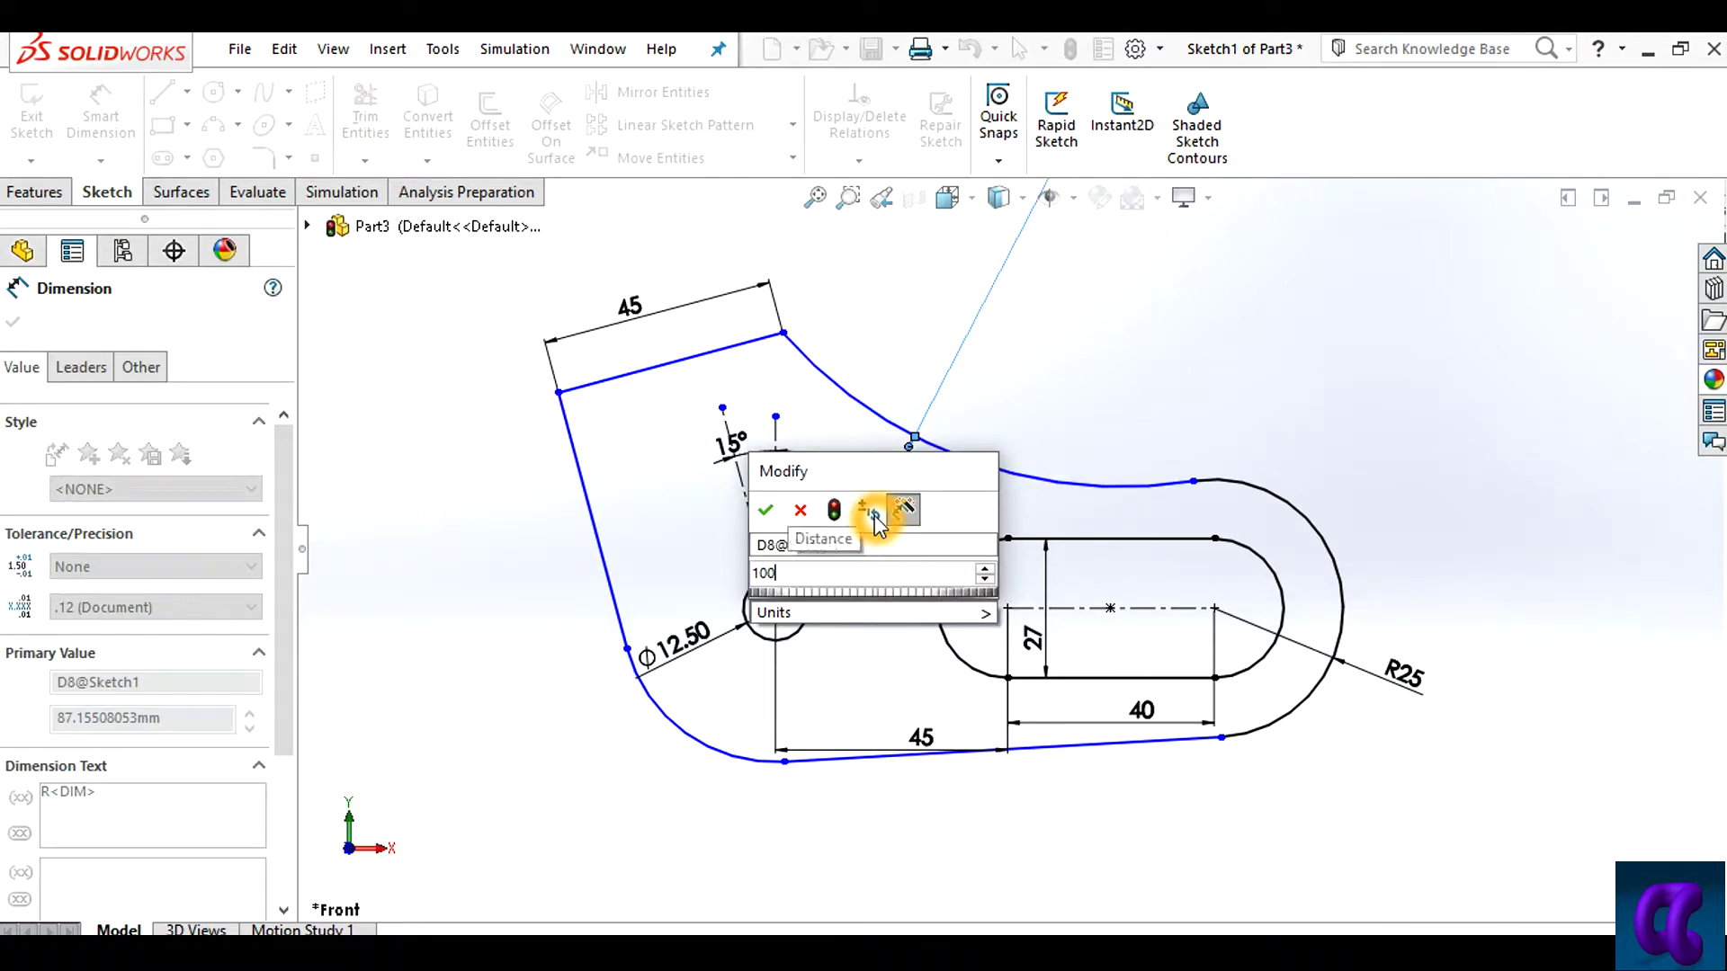
{"action": "key", "text": "Return"}
{"action": "left_click", "coordinate": [1206, 423]}
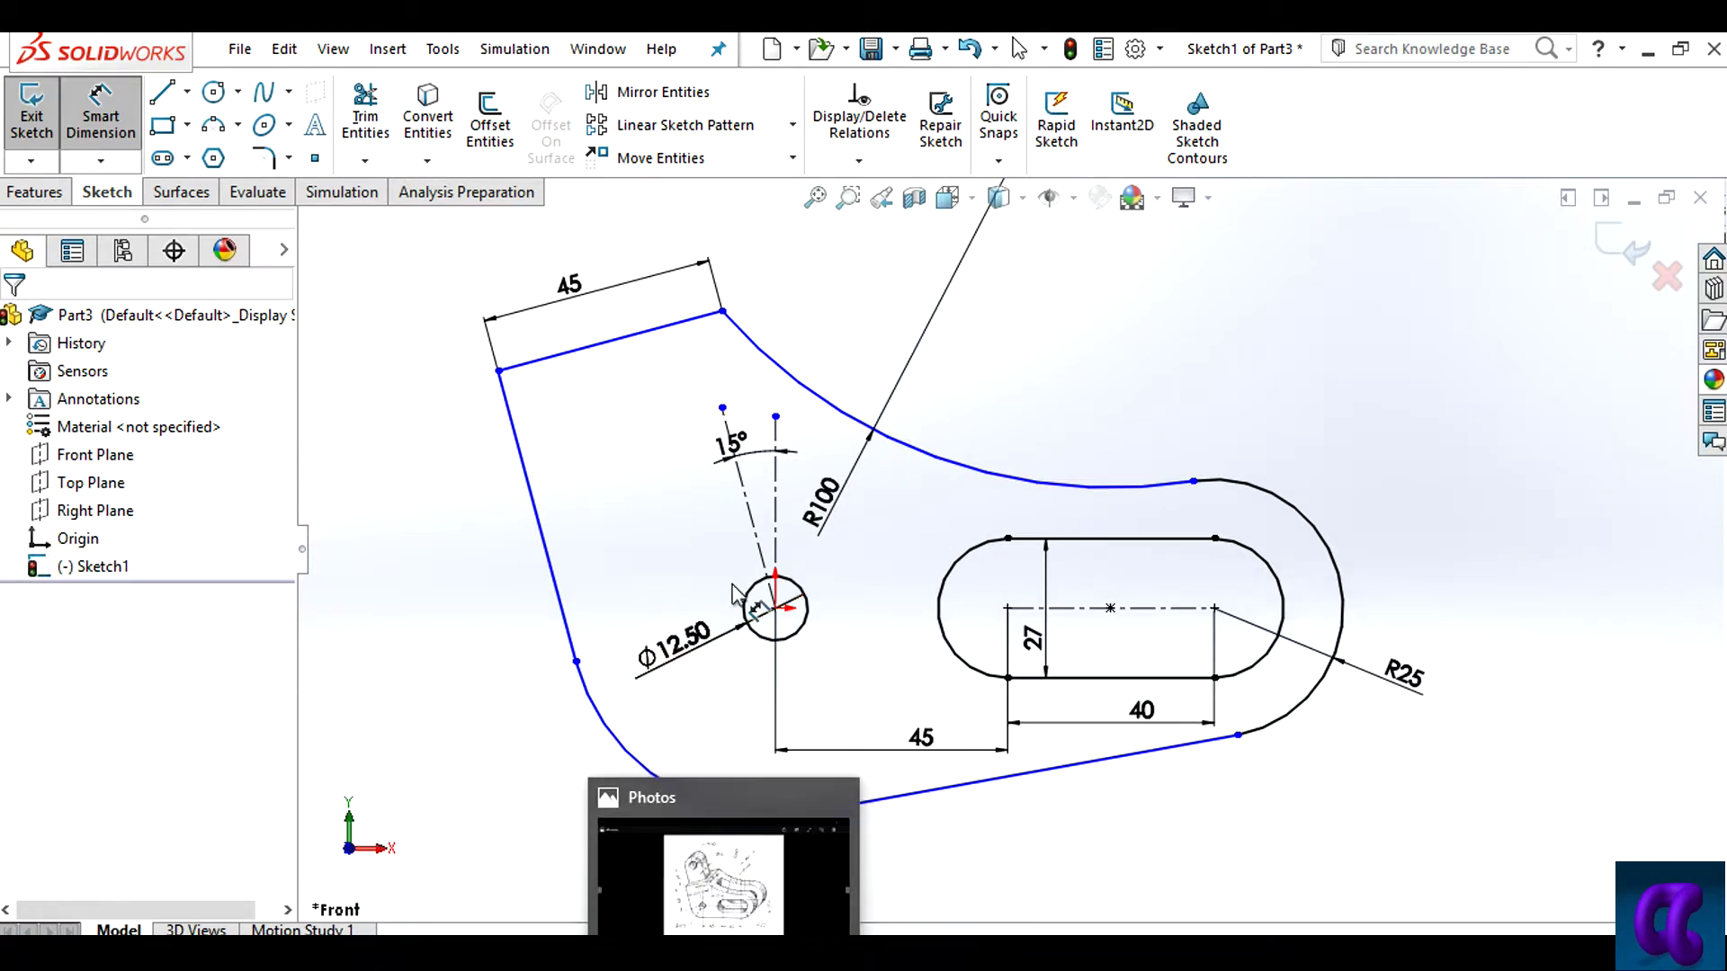
{"action": "key", "text": "alt+Tab"}
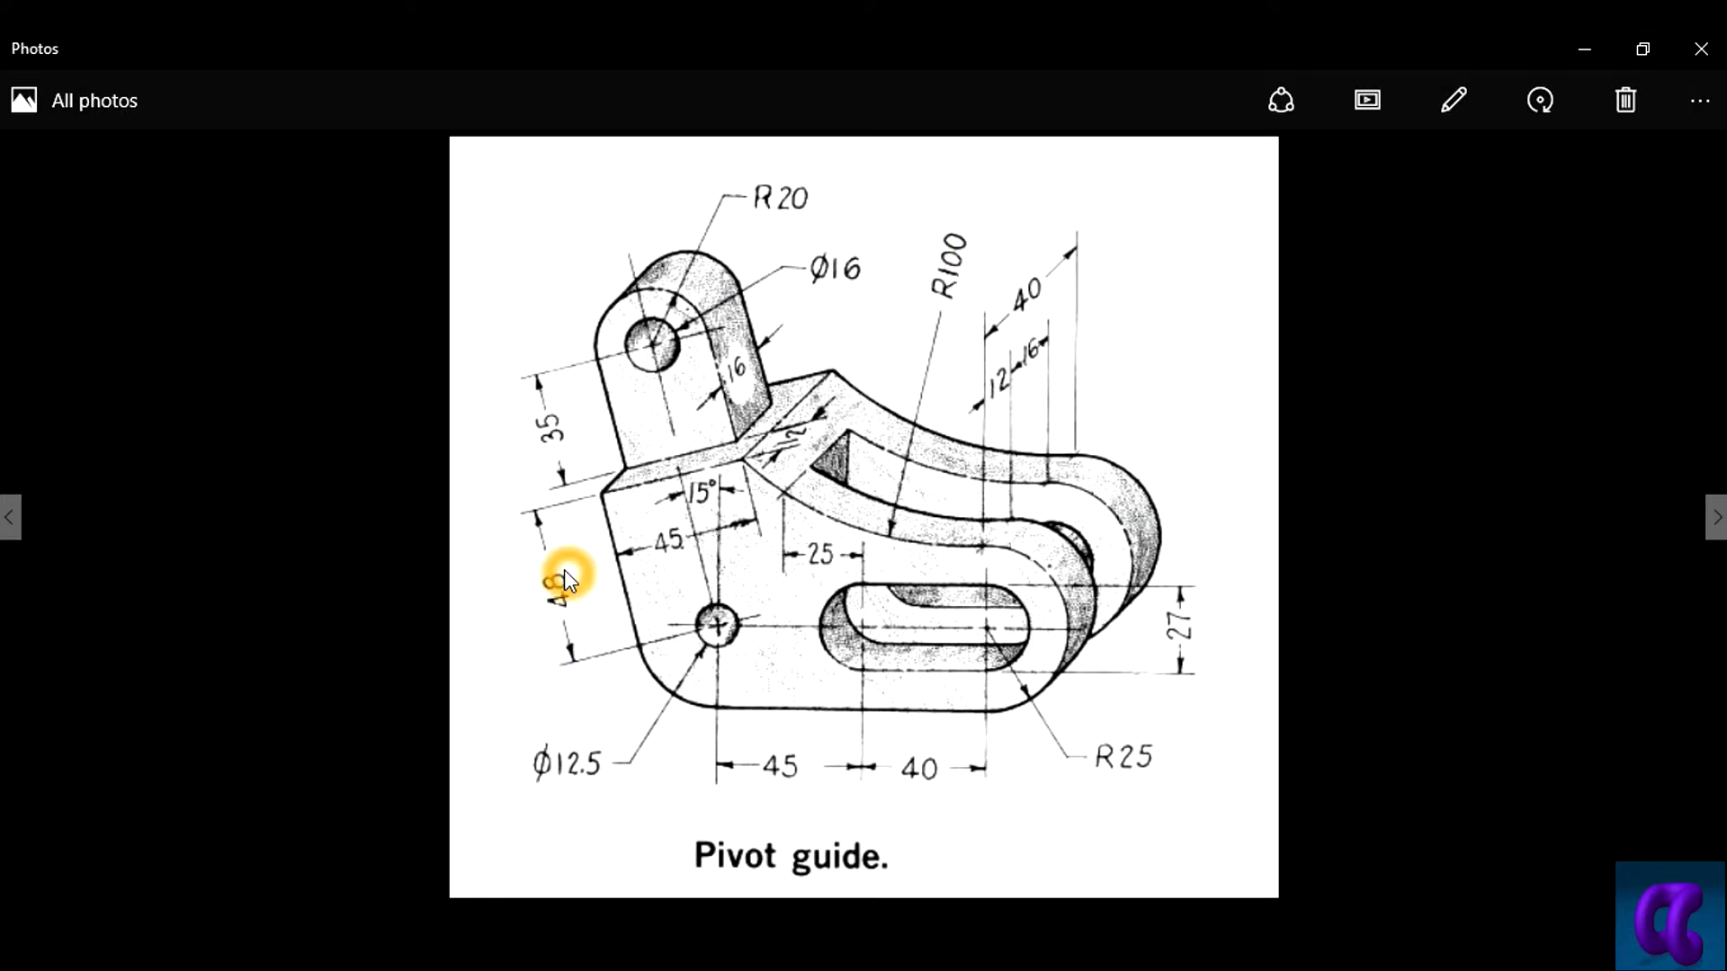
{"action": "left_click", "coordinate": [559, 599]}
{"action": "left_click", "coordinate": [676, 561]}
{"action": "key", "text": "alt+Tab"}
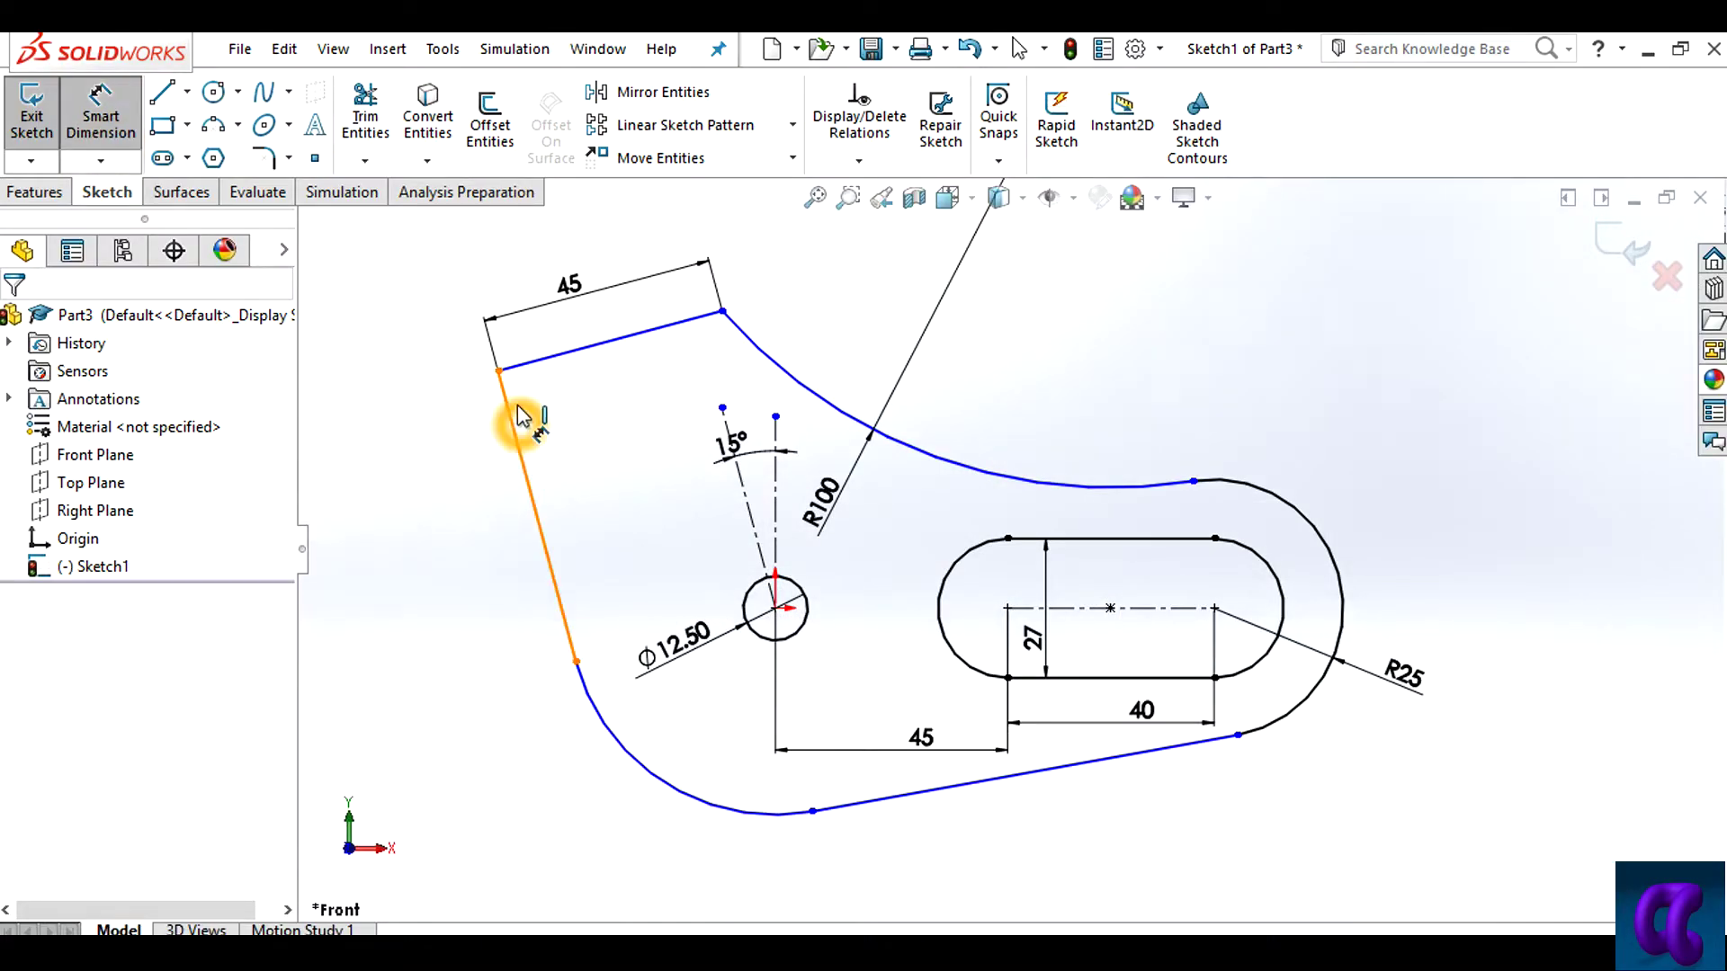
Dimension the hole centre 48 mm from the top 45 edge
{"action": "left_click", "coordinate": [541, 358]}
{"action": "left_click", "coordinate": [775, 609]}
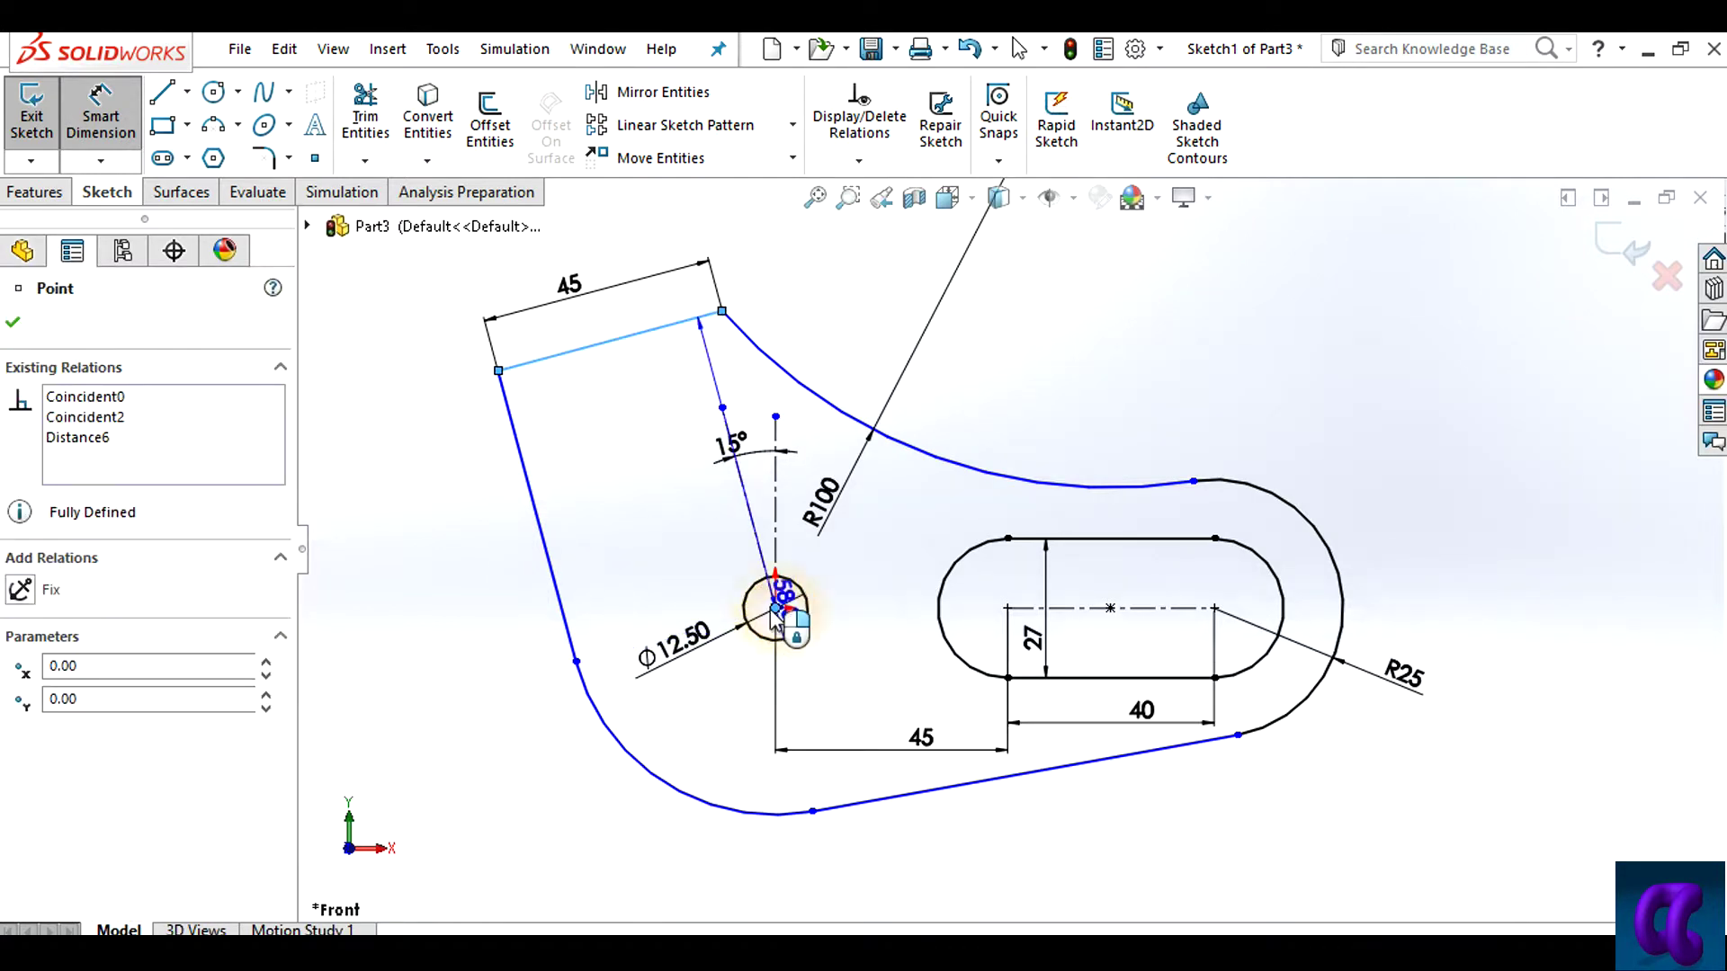
{"action": "left_click", "coordinate": [526, 629]}
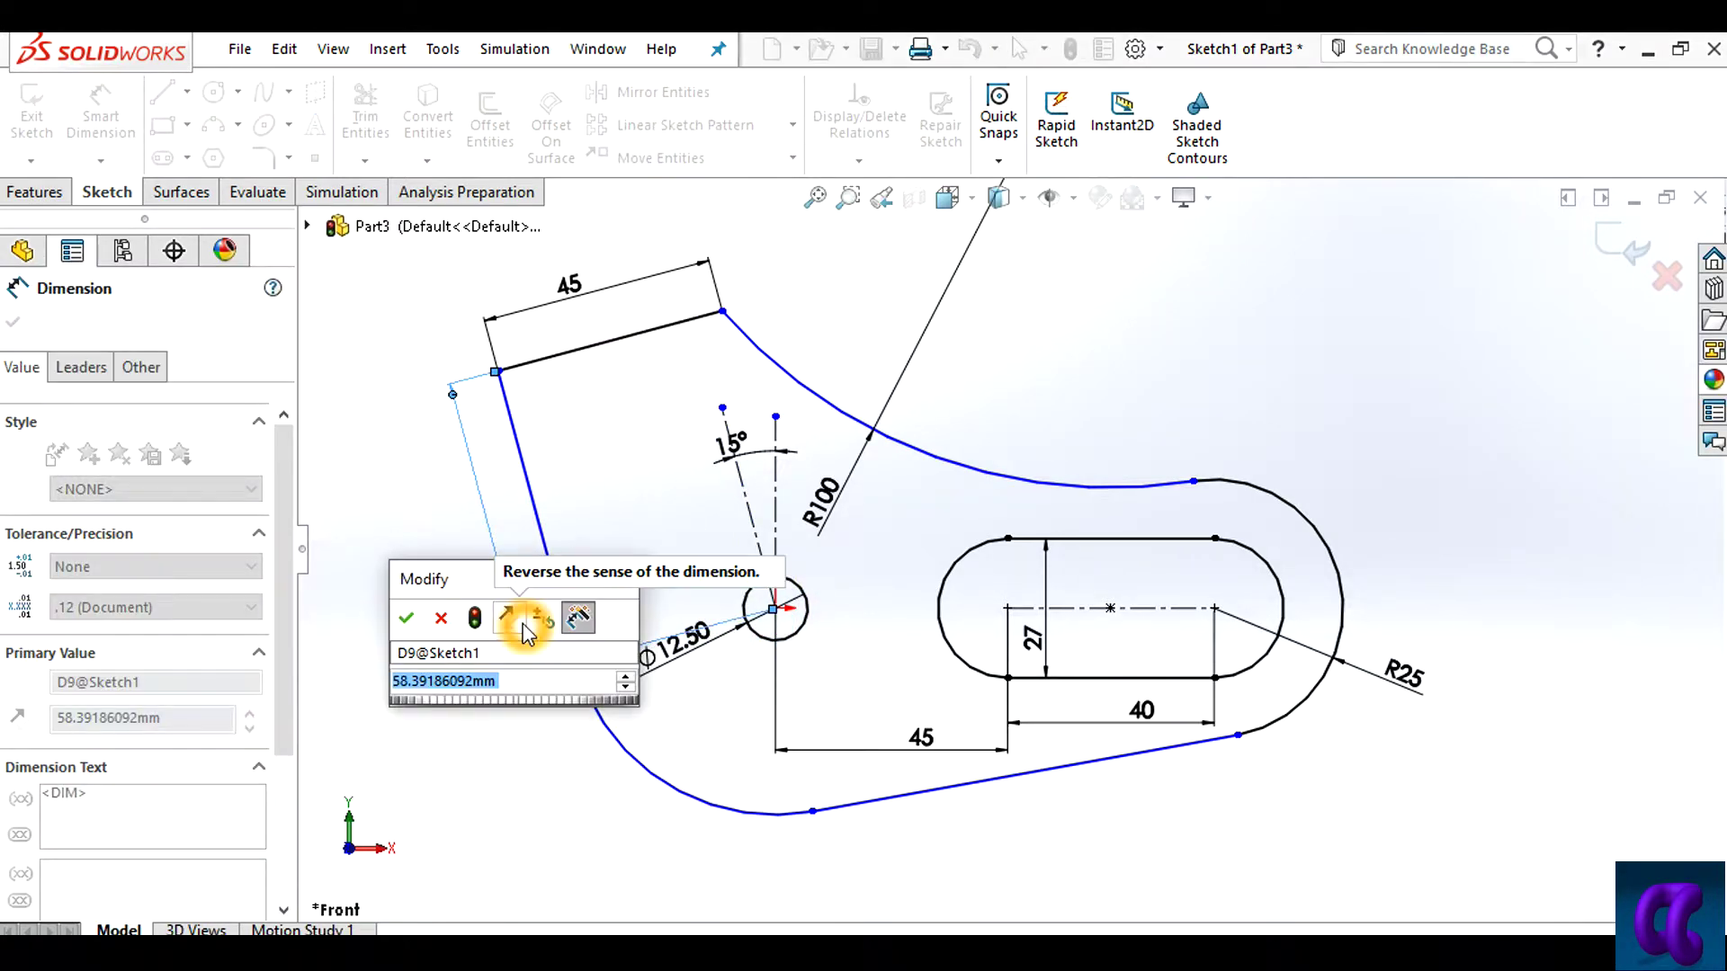
{"action": "type", "text": "75"}
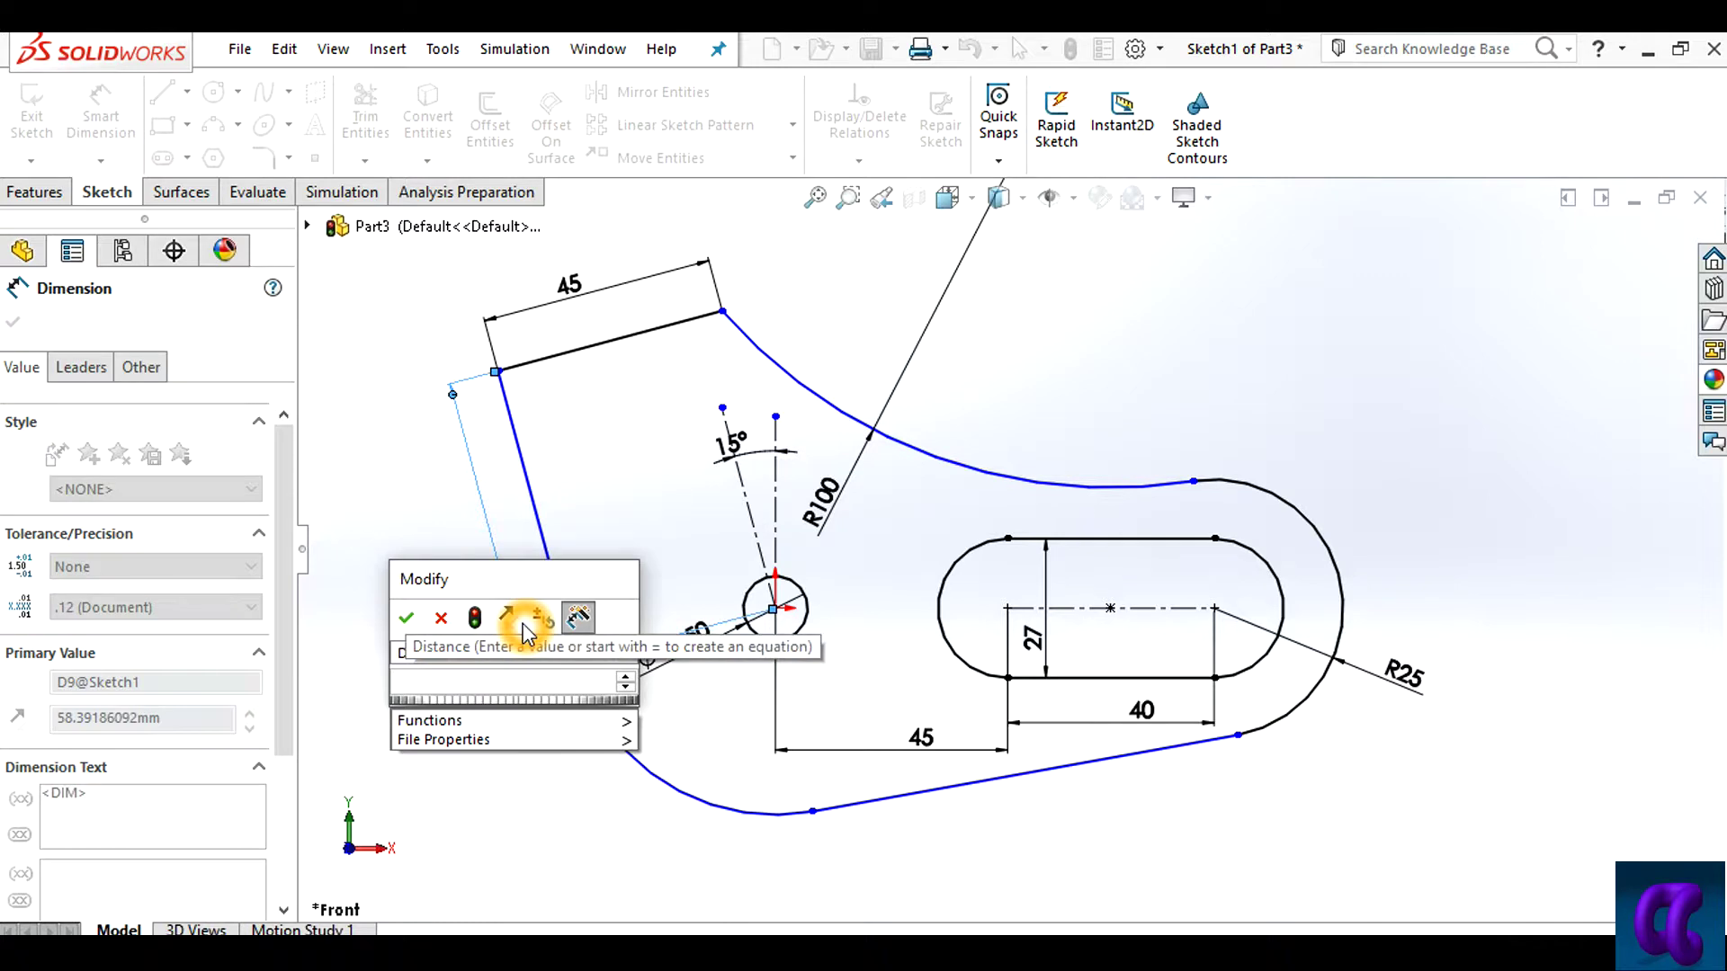
{"action": "key", "text": "Return"}
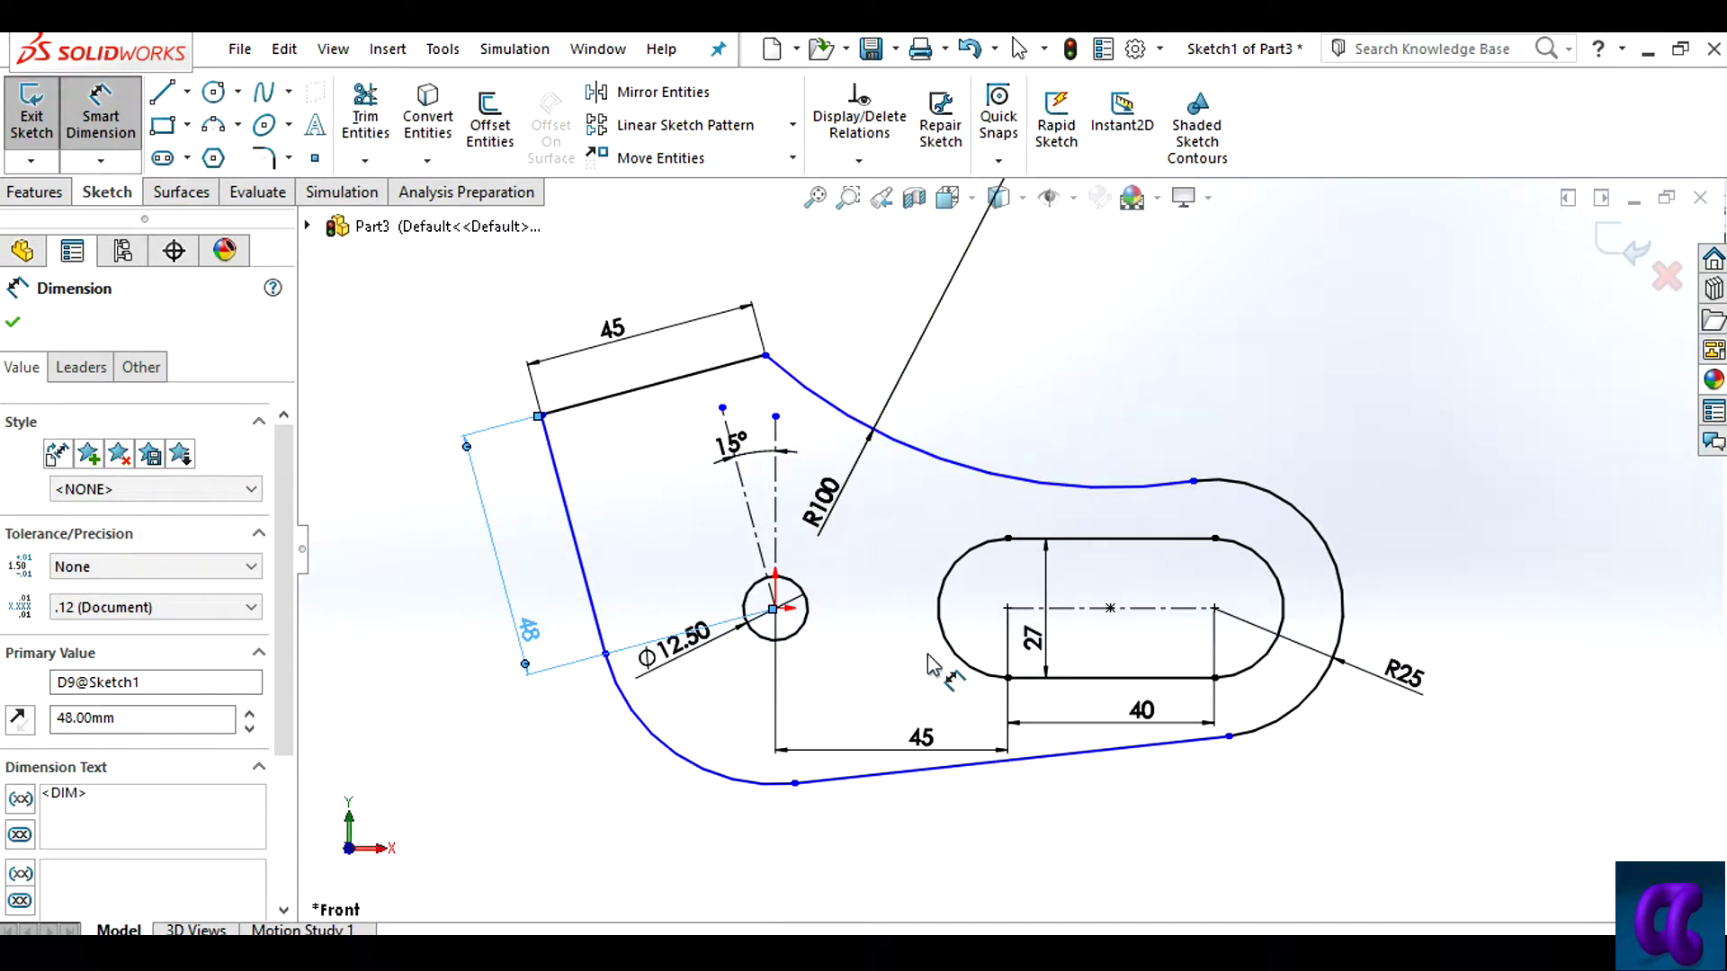
{"action": "left_click", "coordinate": [1088, 399]}
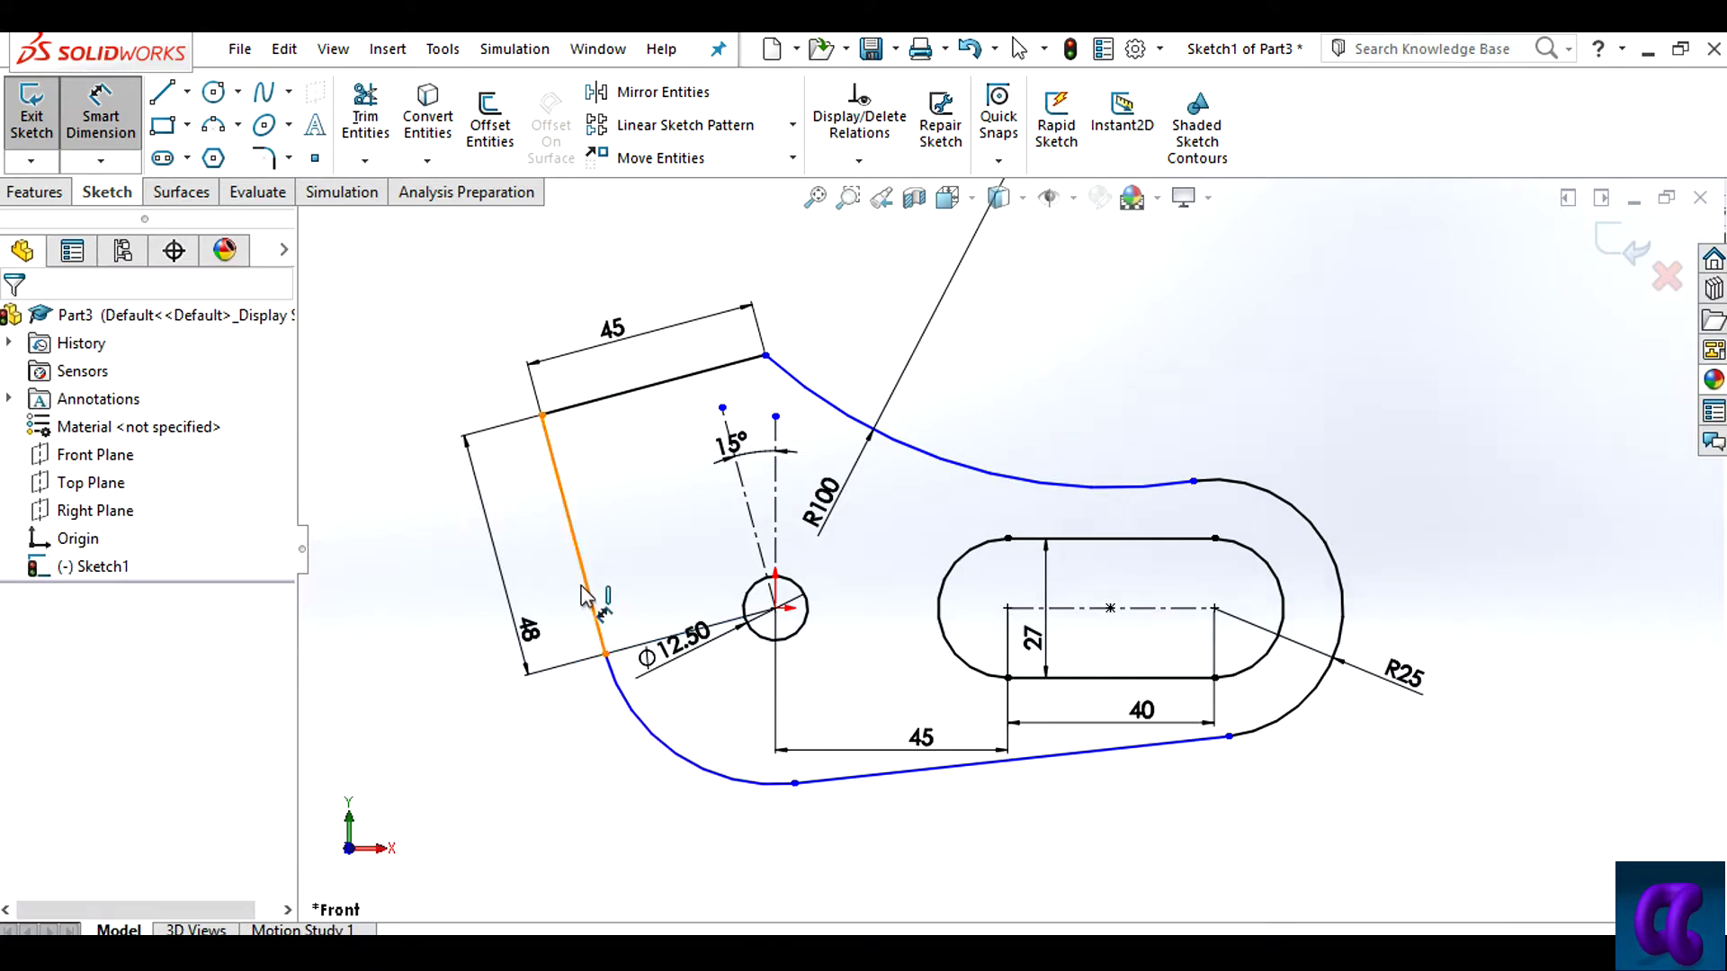
Dimension the 15° centreline to the left edge (34.17) and switch to the Pivot guide drawing
{"action": "left_click", "coordinate": [112, 142]}
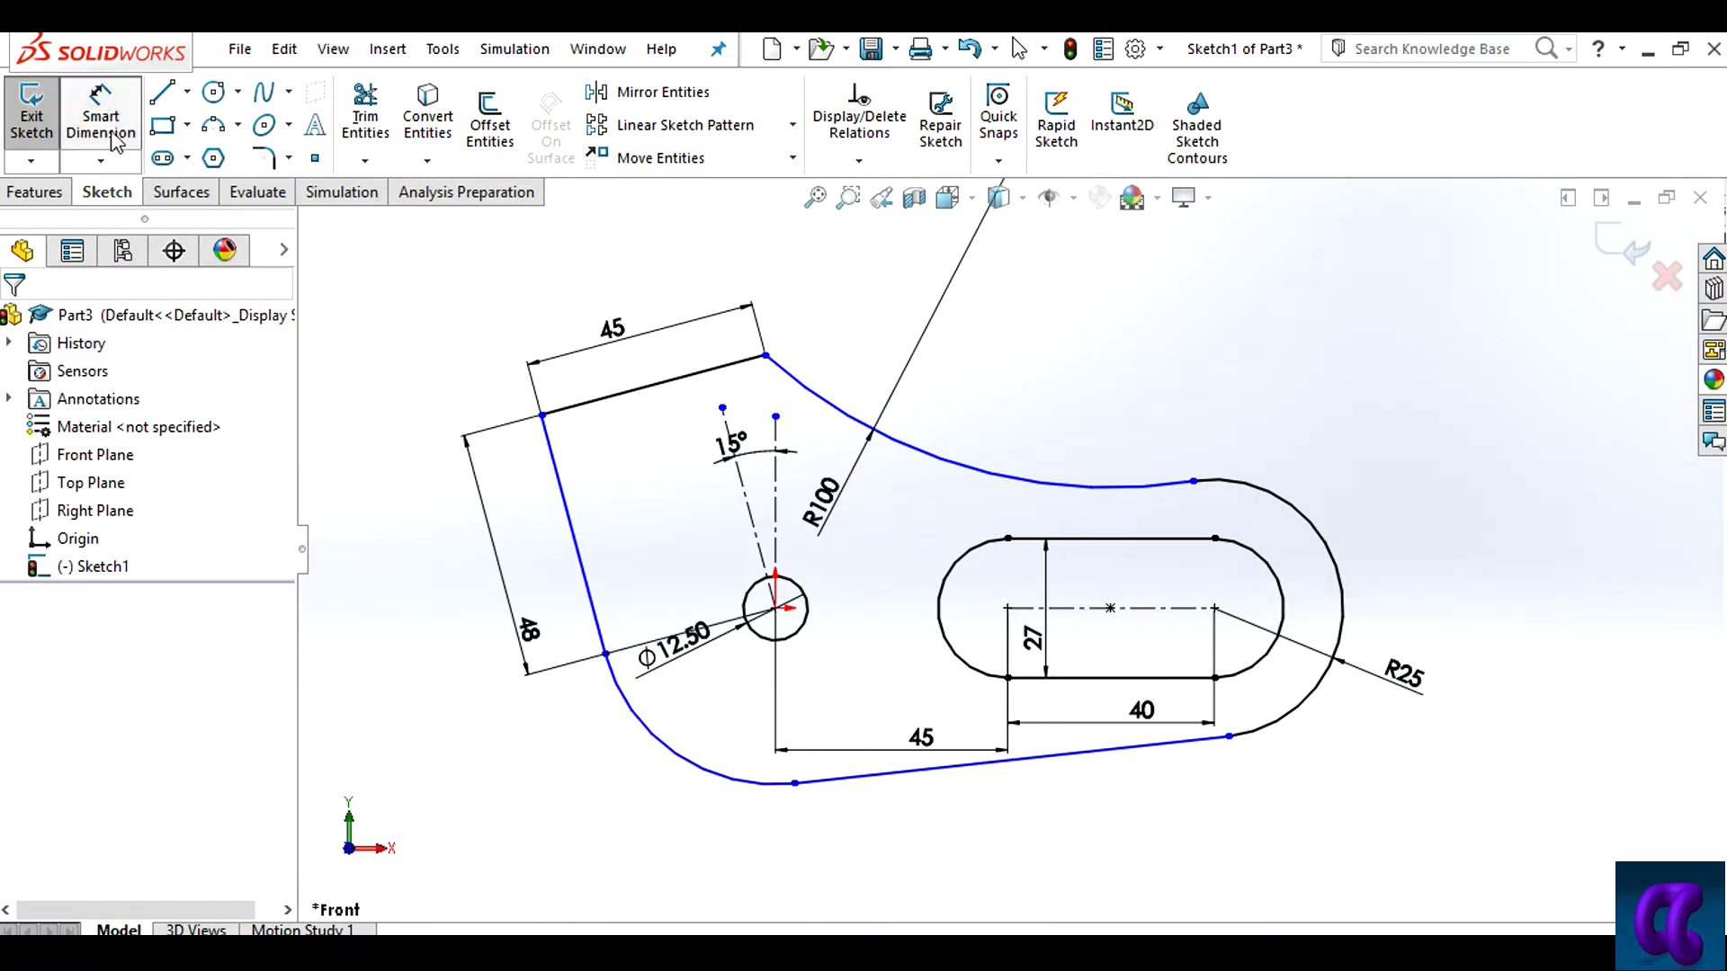
{"action": "left_click", "coordinate": [748, 526]}
{"action": "left_click", "coordinate": [575, 540]}
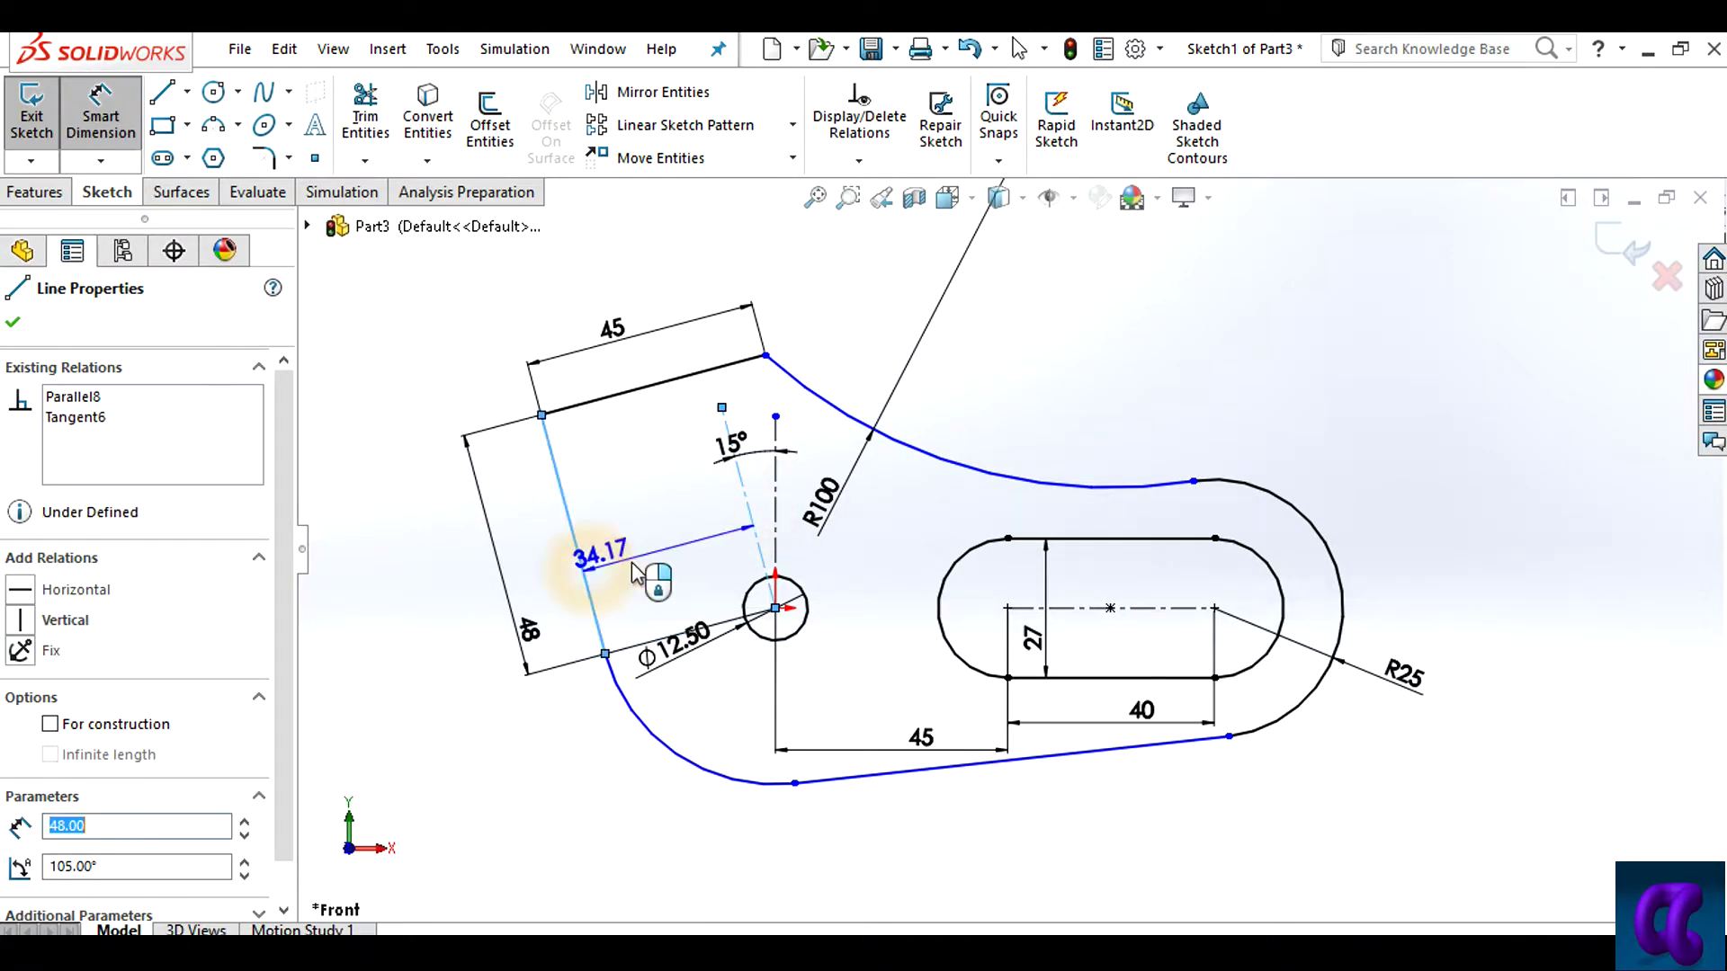
{"action": "left_click", "coordinate": [661, 559]}
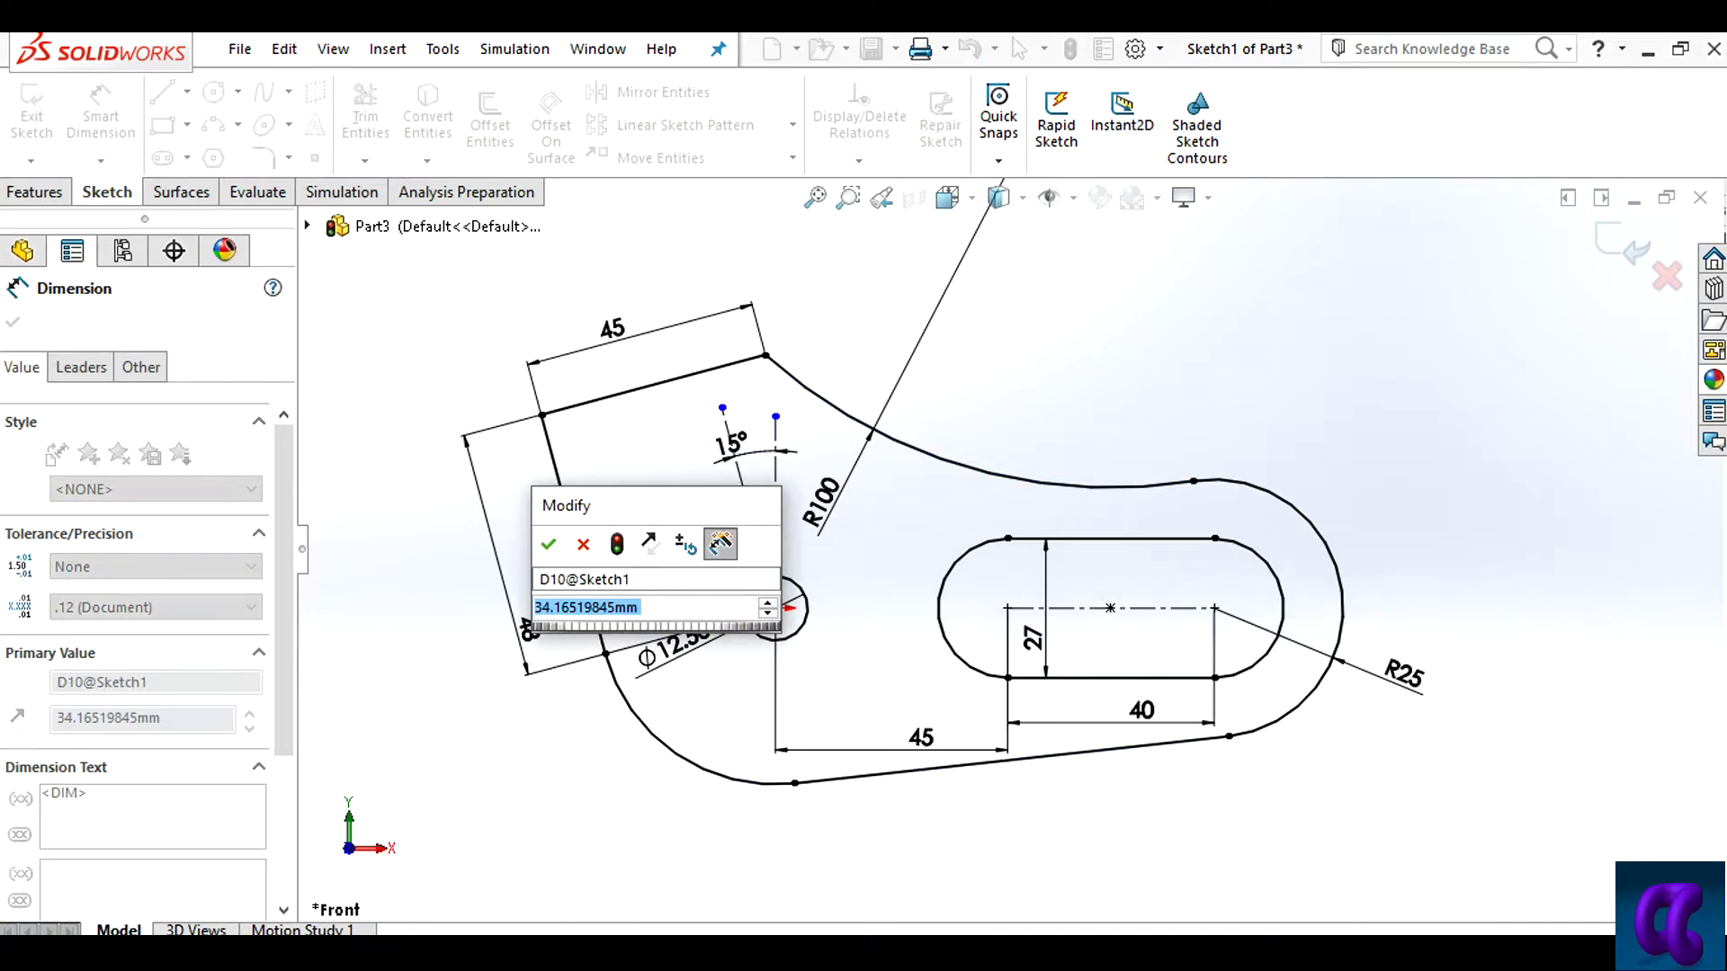
{"action": "key", "text": "alt+Tab"}
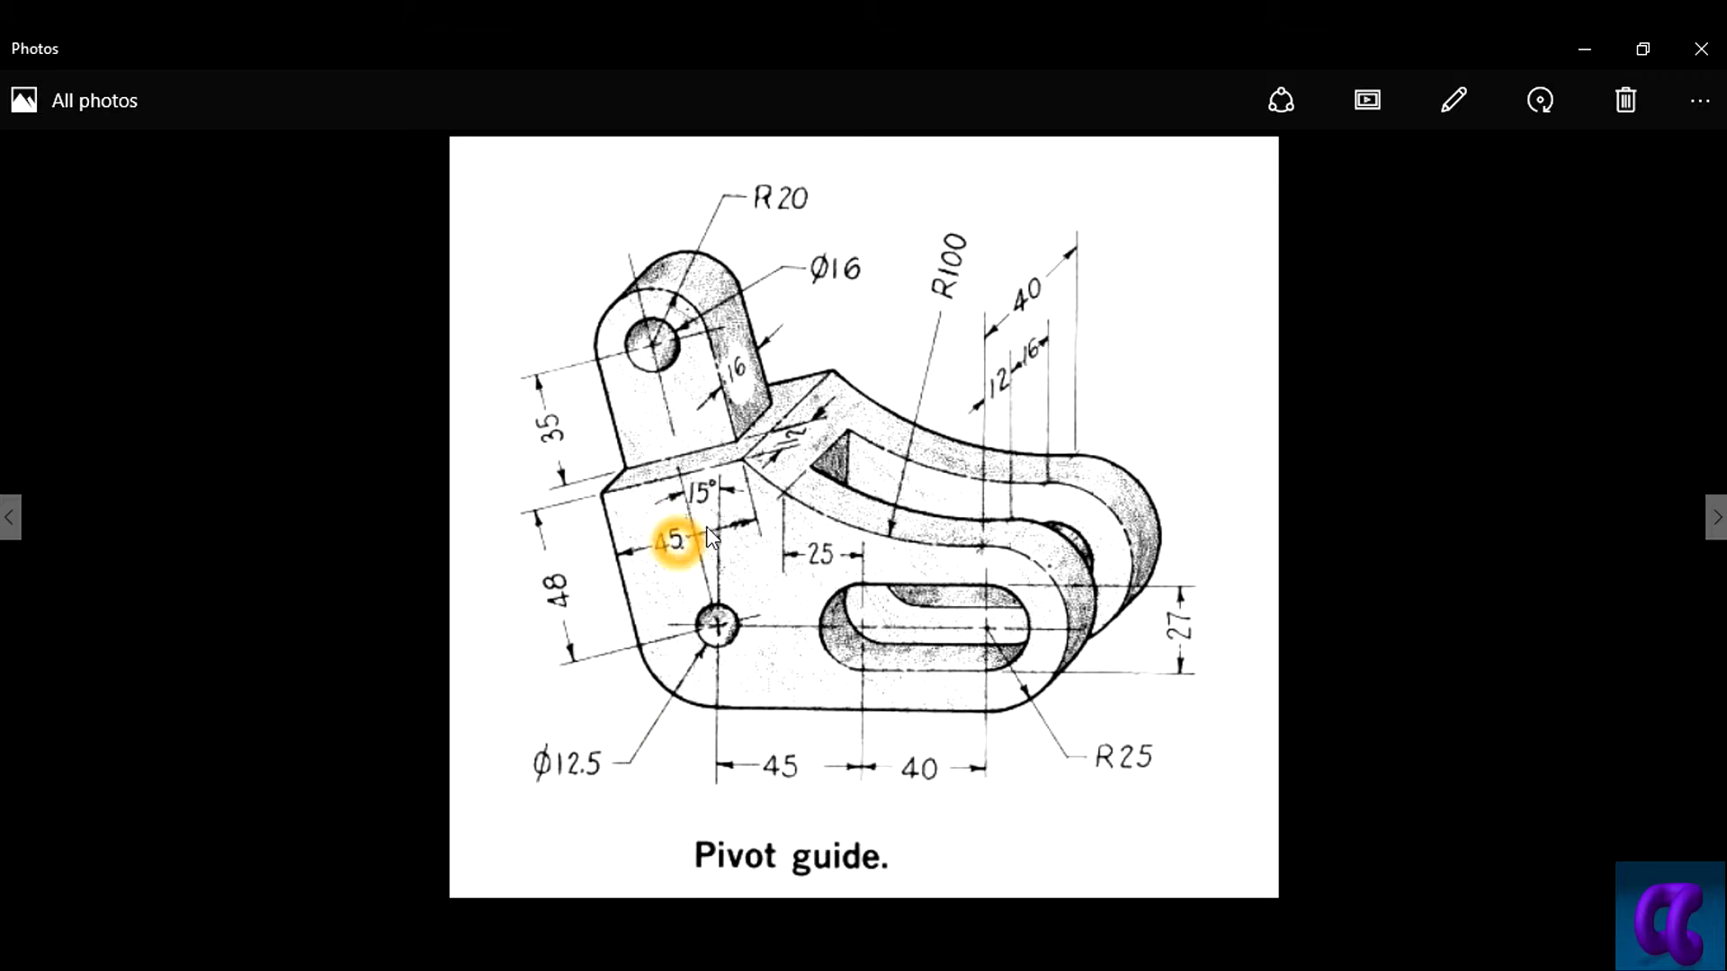
Review the Pivot guide reference image in Photos and return to the SOLIDWORKS sketch
{"action": "left_click", "coordinate": [771, 607]}
{"action": "key", "text": "alt+Tab"}
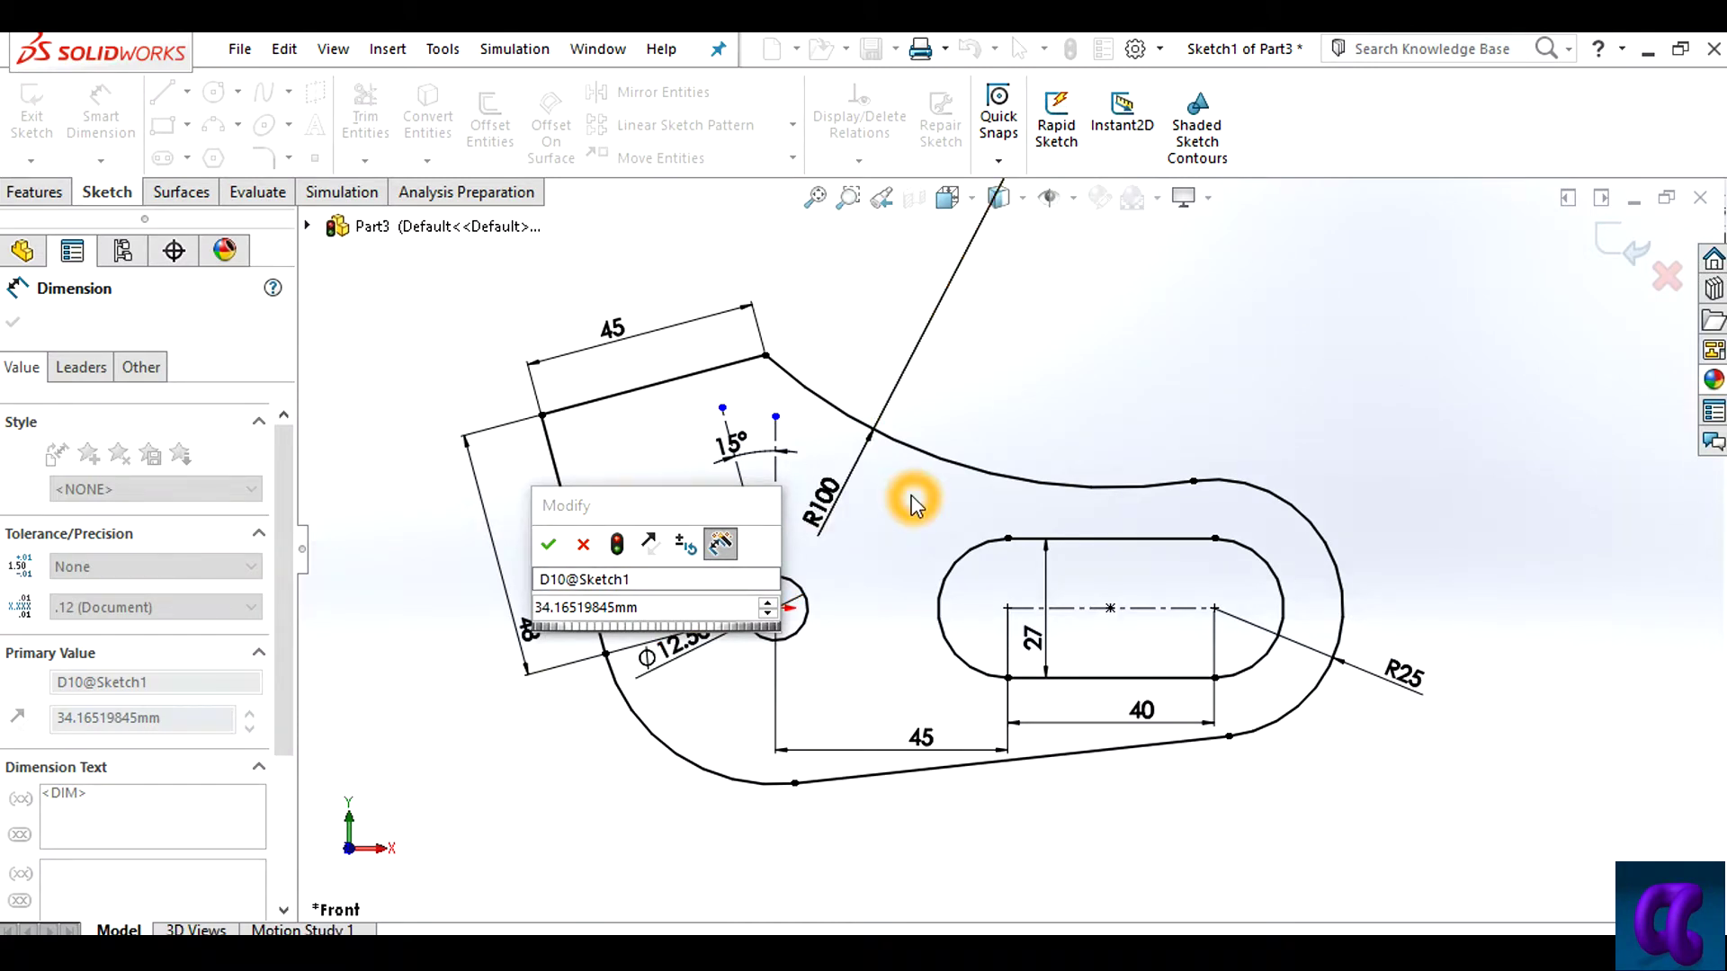
Accept the 34.17 centreline-to-left-edge dimension, then delete it
{"action": "left_click", "coordinate": [578, 494]}
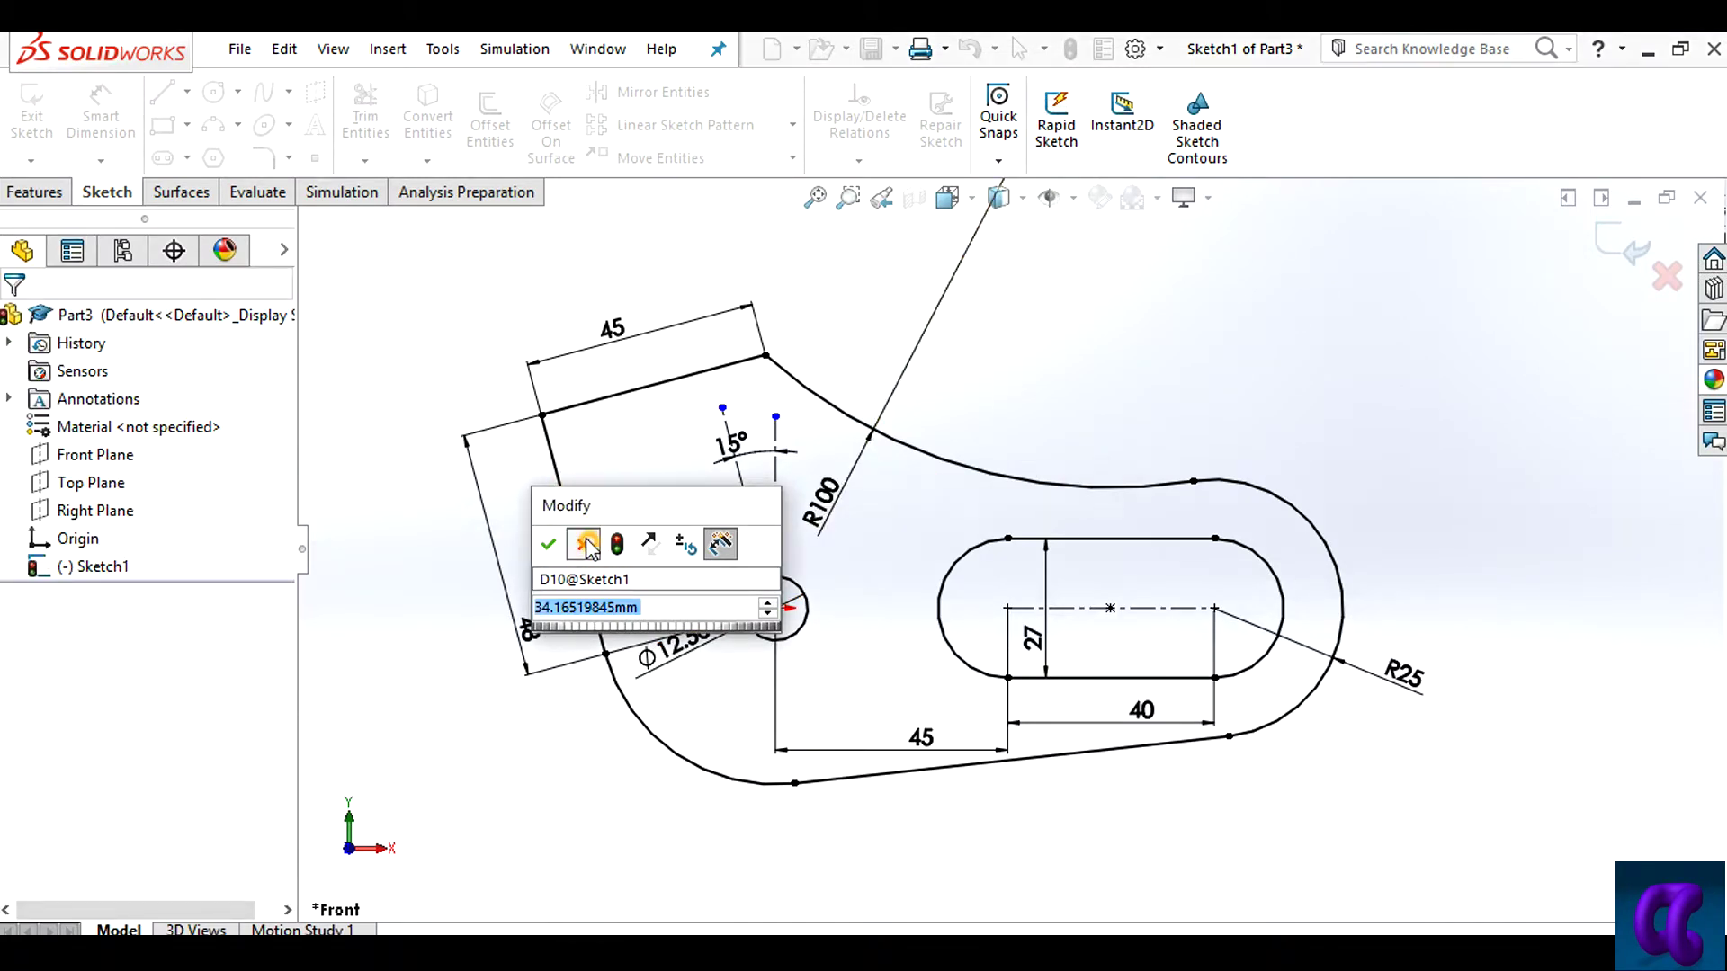
{"action": "key", "text": "Return"}
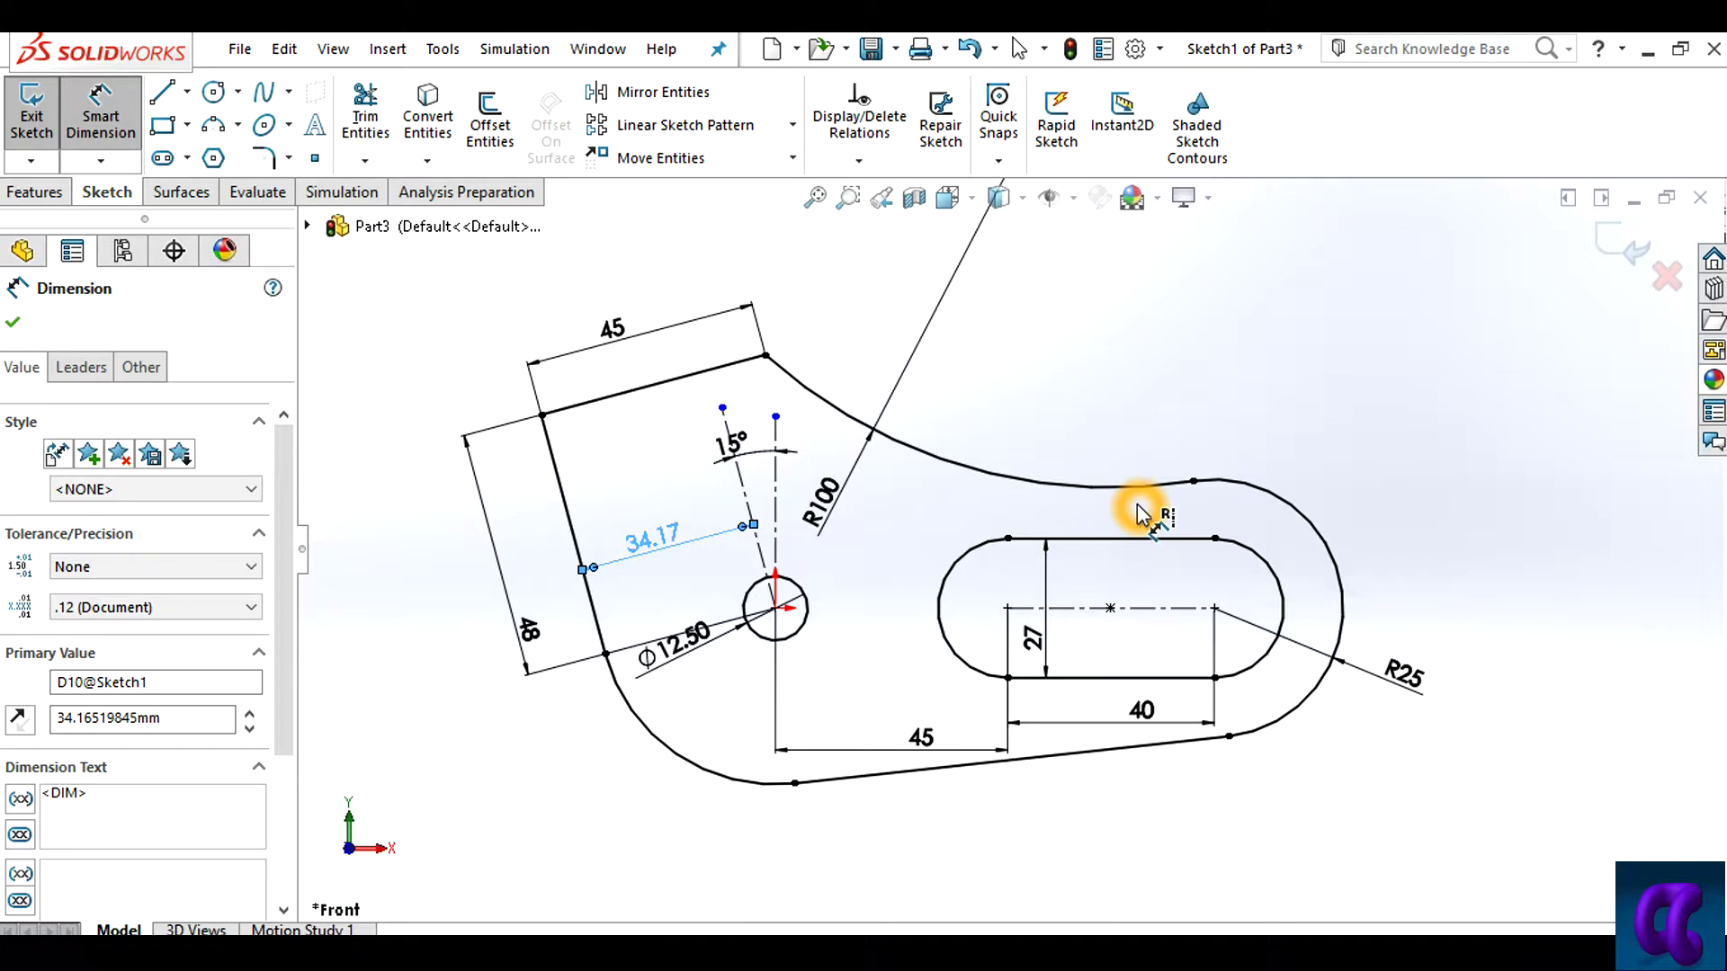
{"action": "middle_click_drag", "start_coordinate": [1138, 512], "coordinate": [1080, 555], "text": "ctrl"}
{"action": "left_click", "coordinate": [619, 584]}
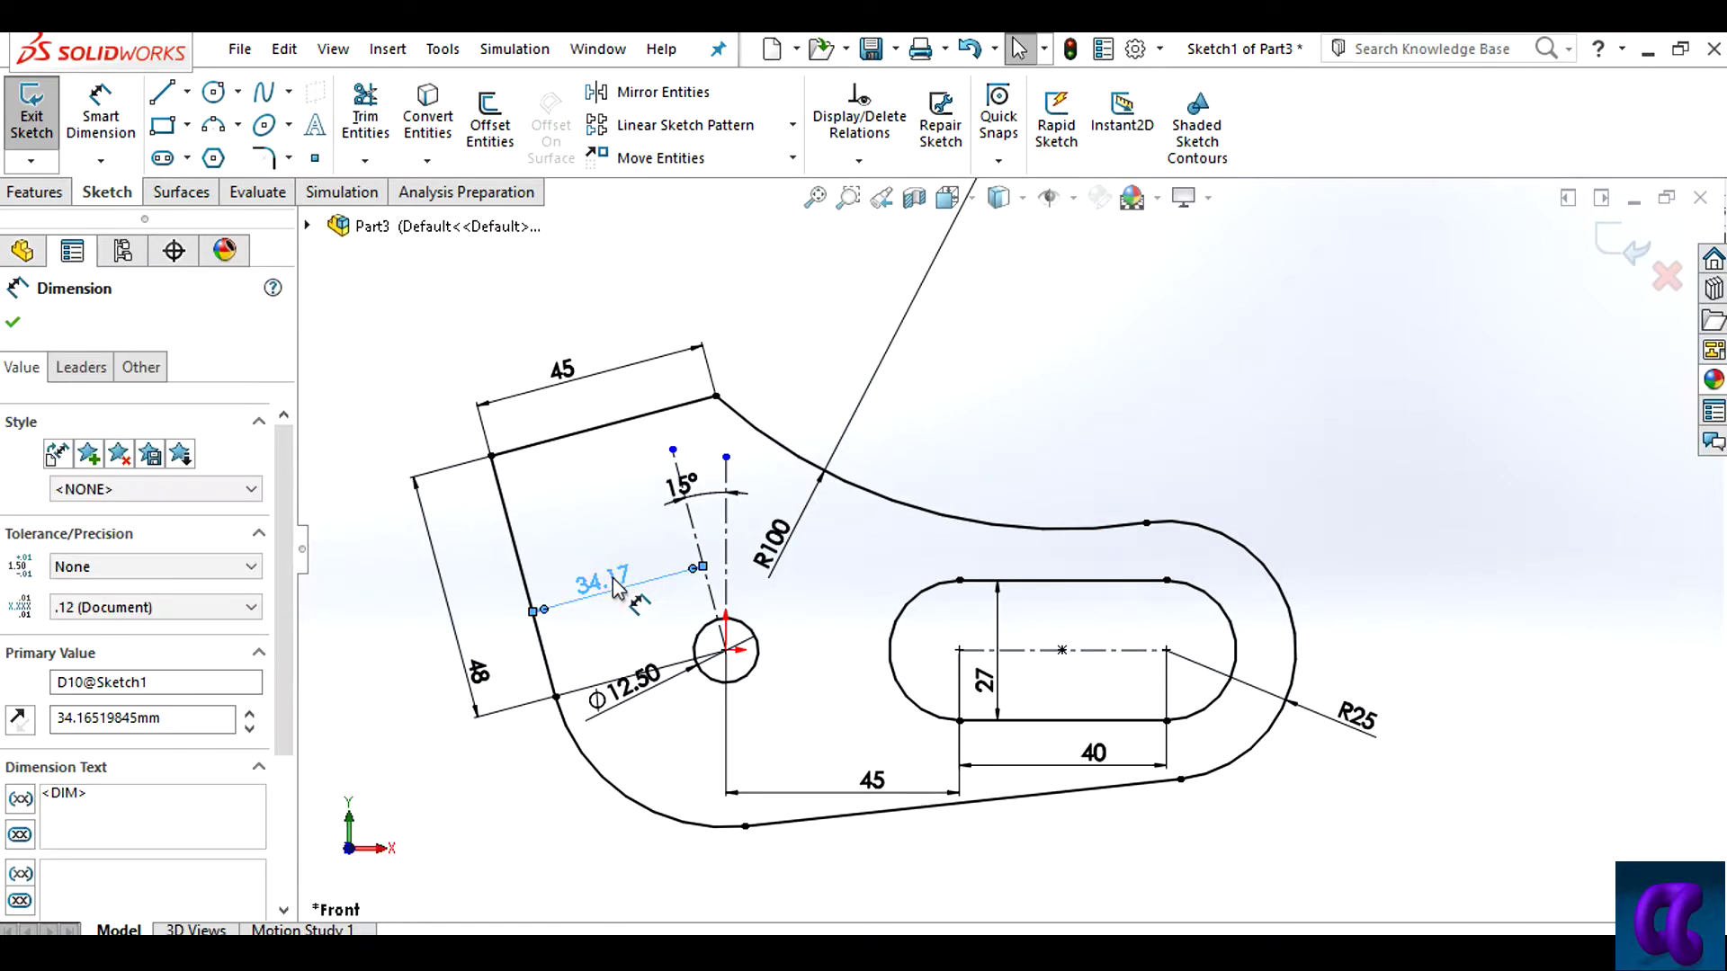
{"action": "key", "text": "Delete"}
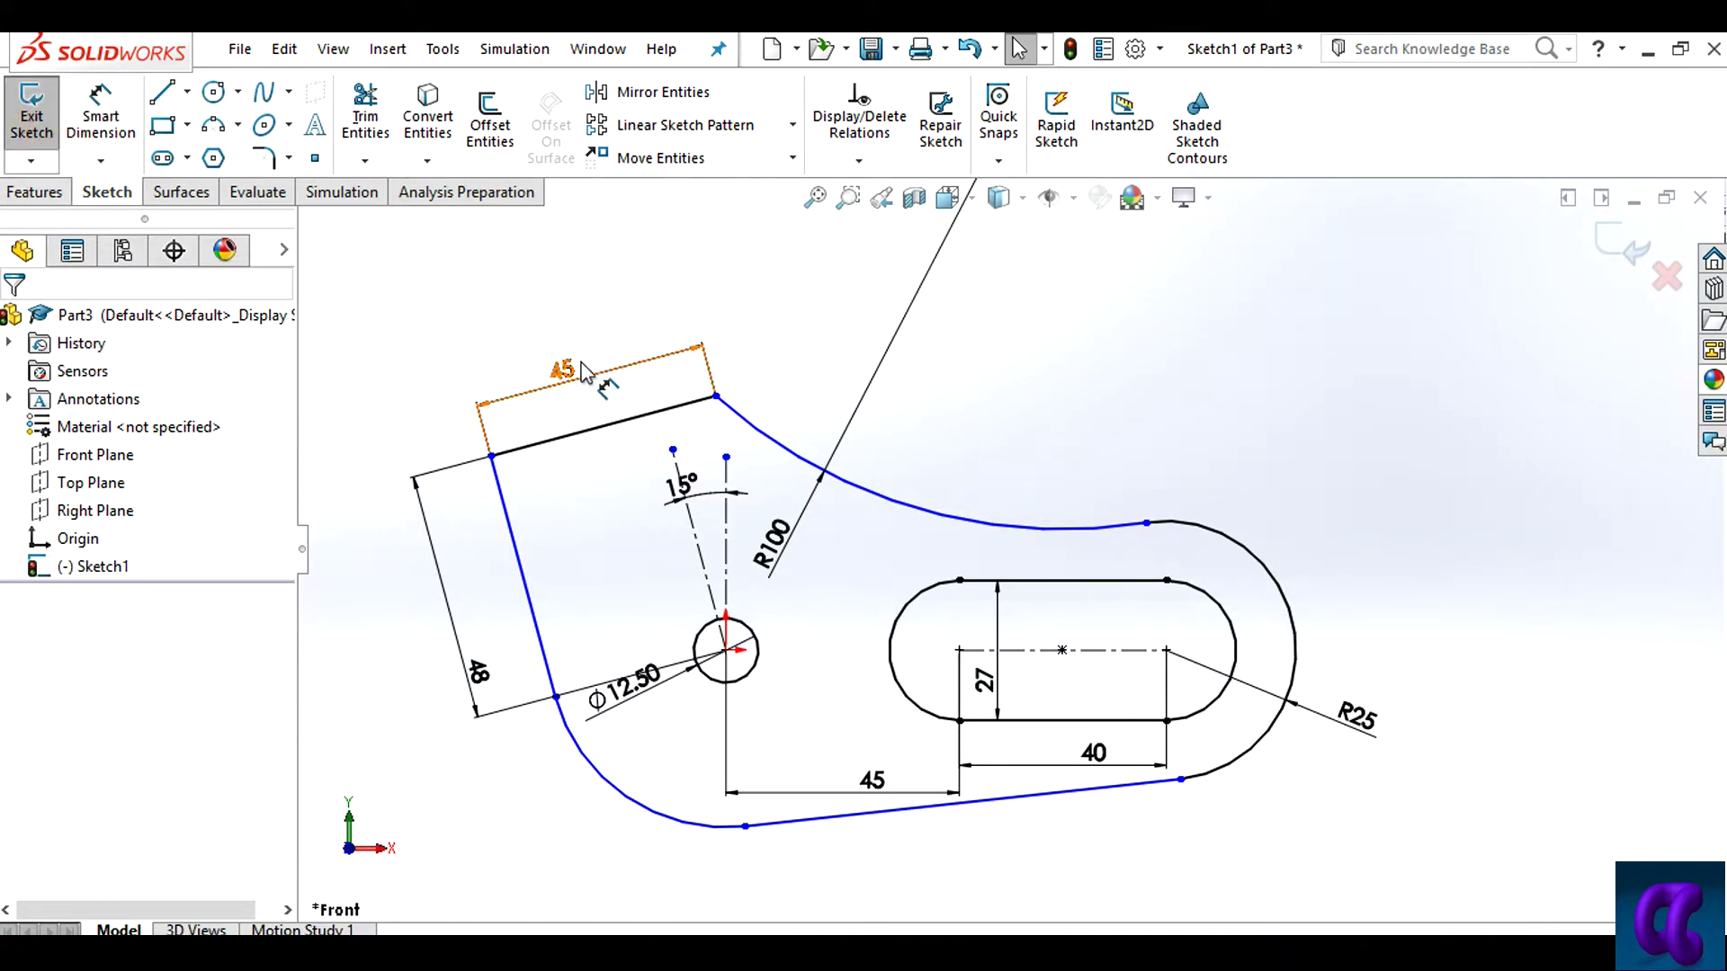
Make both ends of the top 45 edge symmetric about the 15° centreline
{"action": "left_click", "coordinate": [859, 162]}
{"action": "left_click", "coordinate": [881, 219]}
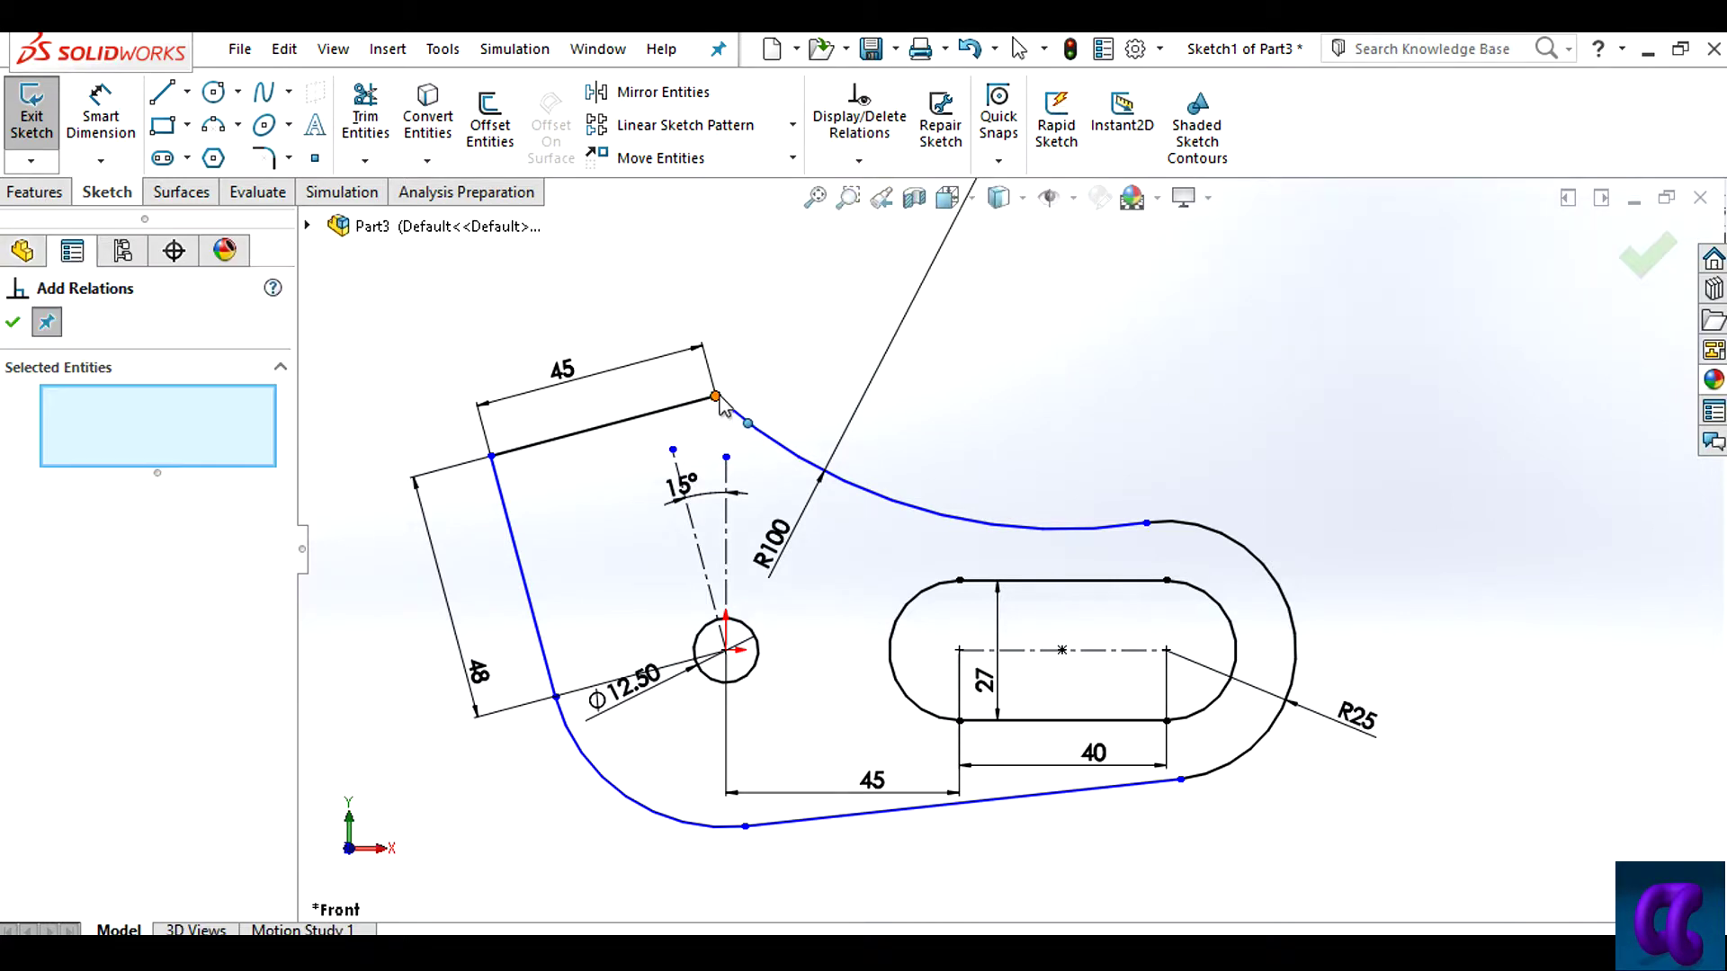
{"action": "left_click", "coordinate": [716, 396]}
{"action": "left_click", "coordinate": [491, 456]}
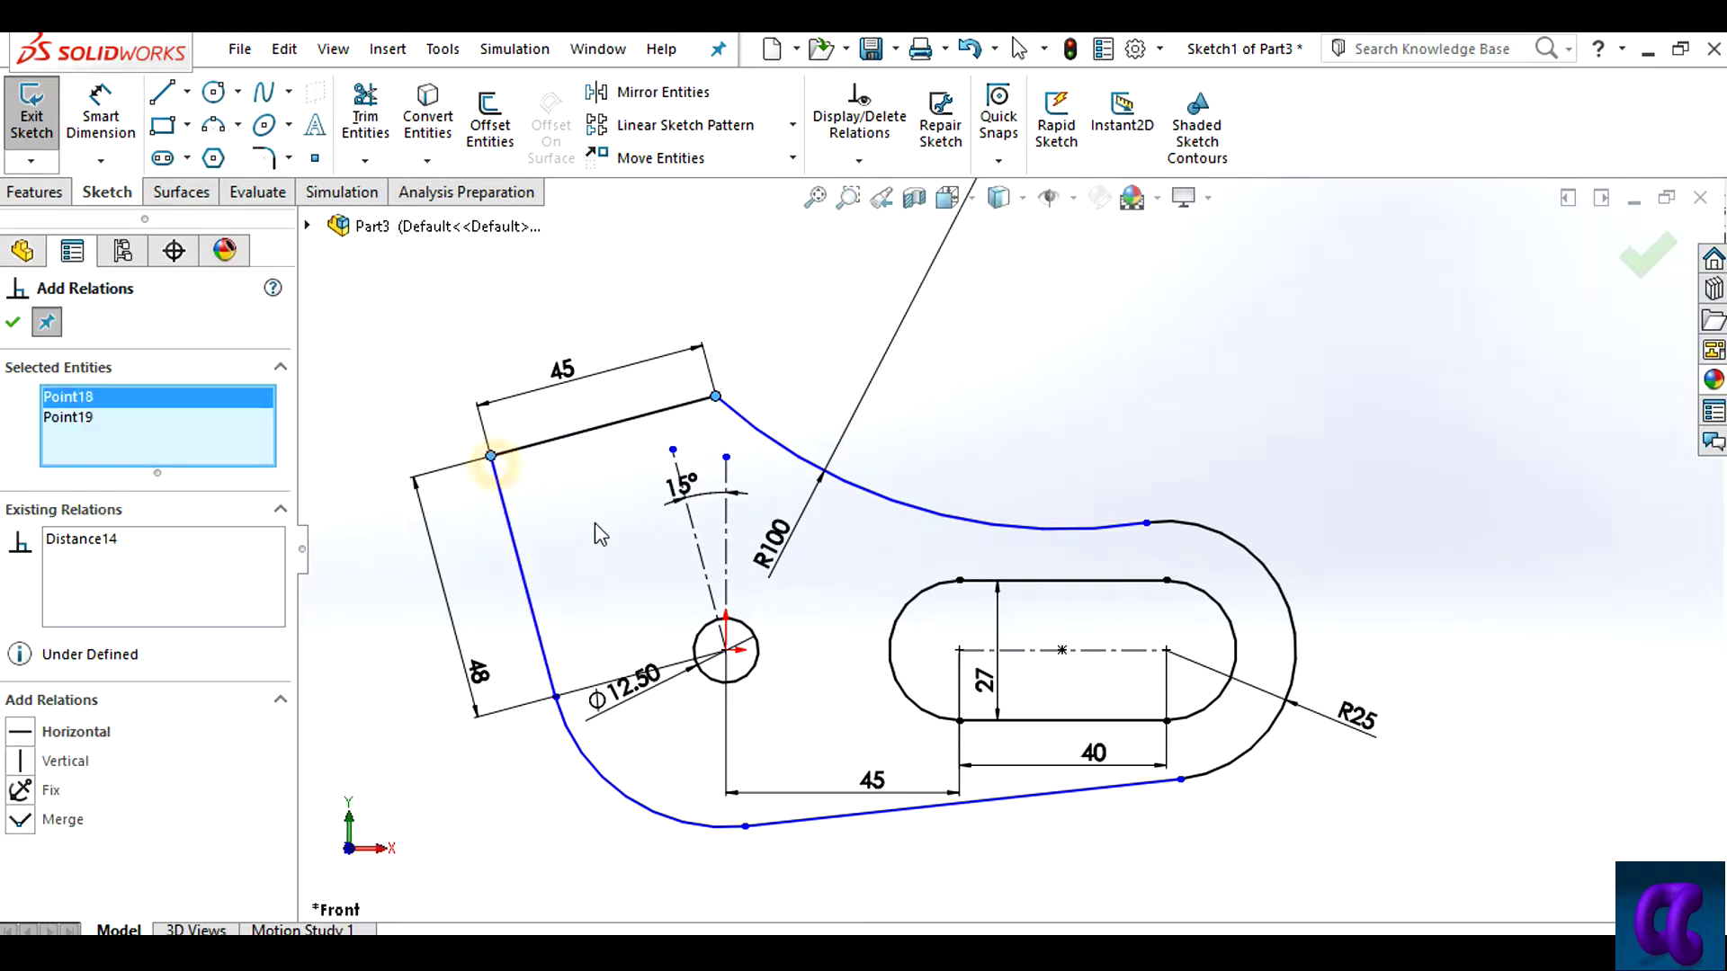
{"action": "left_click", "coordinate": [706, 550]}
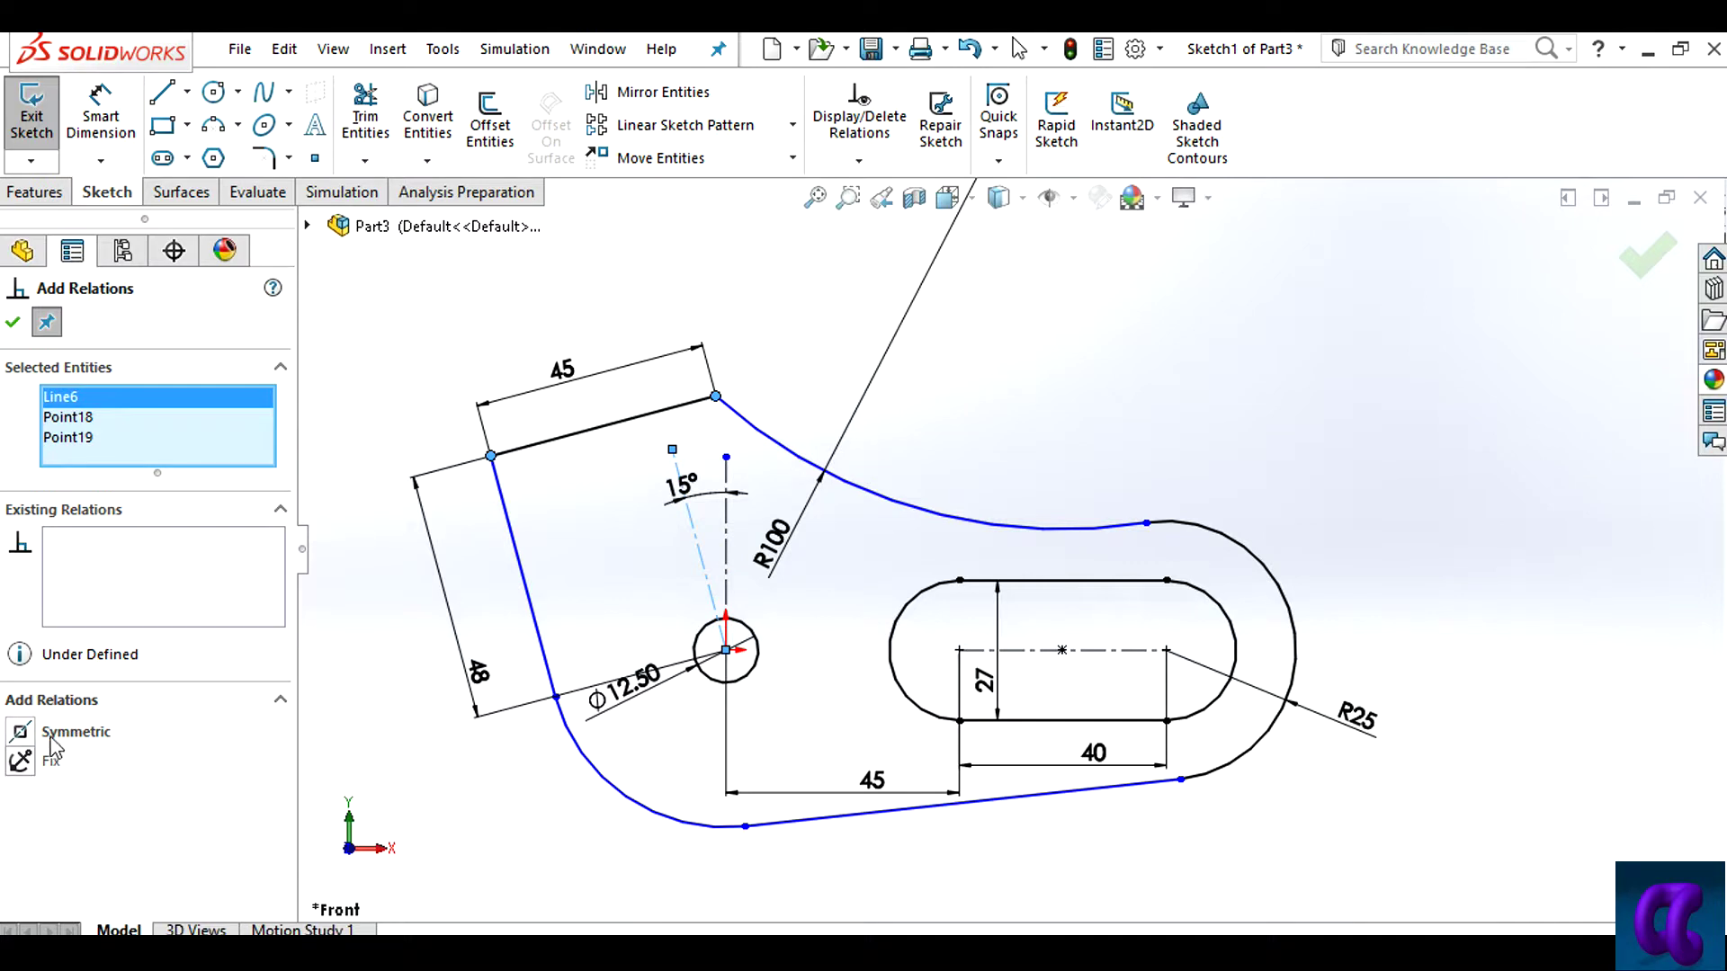
{"action": "left_click", "coordinate": [32, 736]}
{"action": "left_click", "coordinate": [12, 321]}
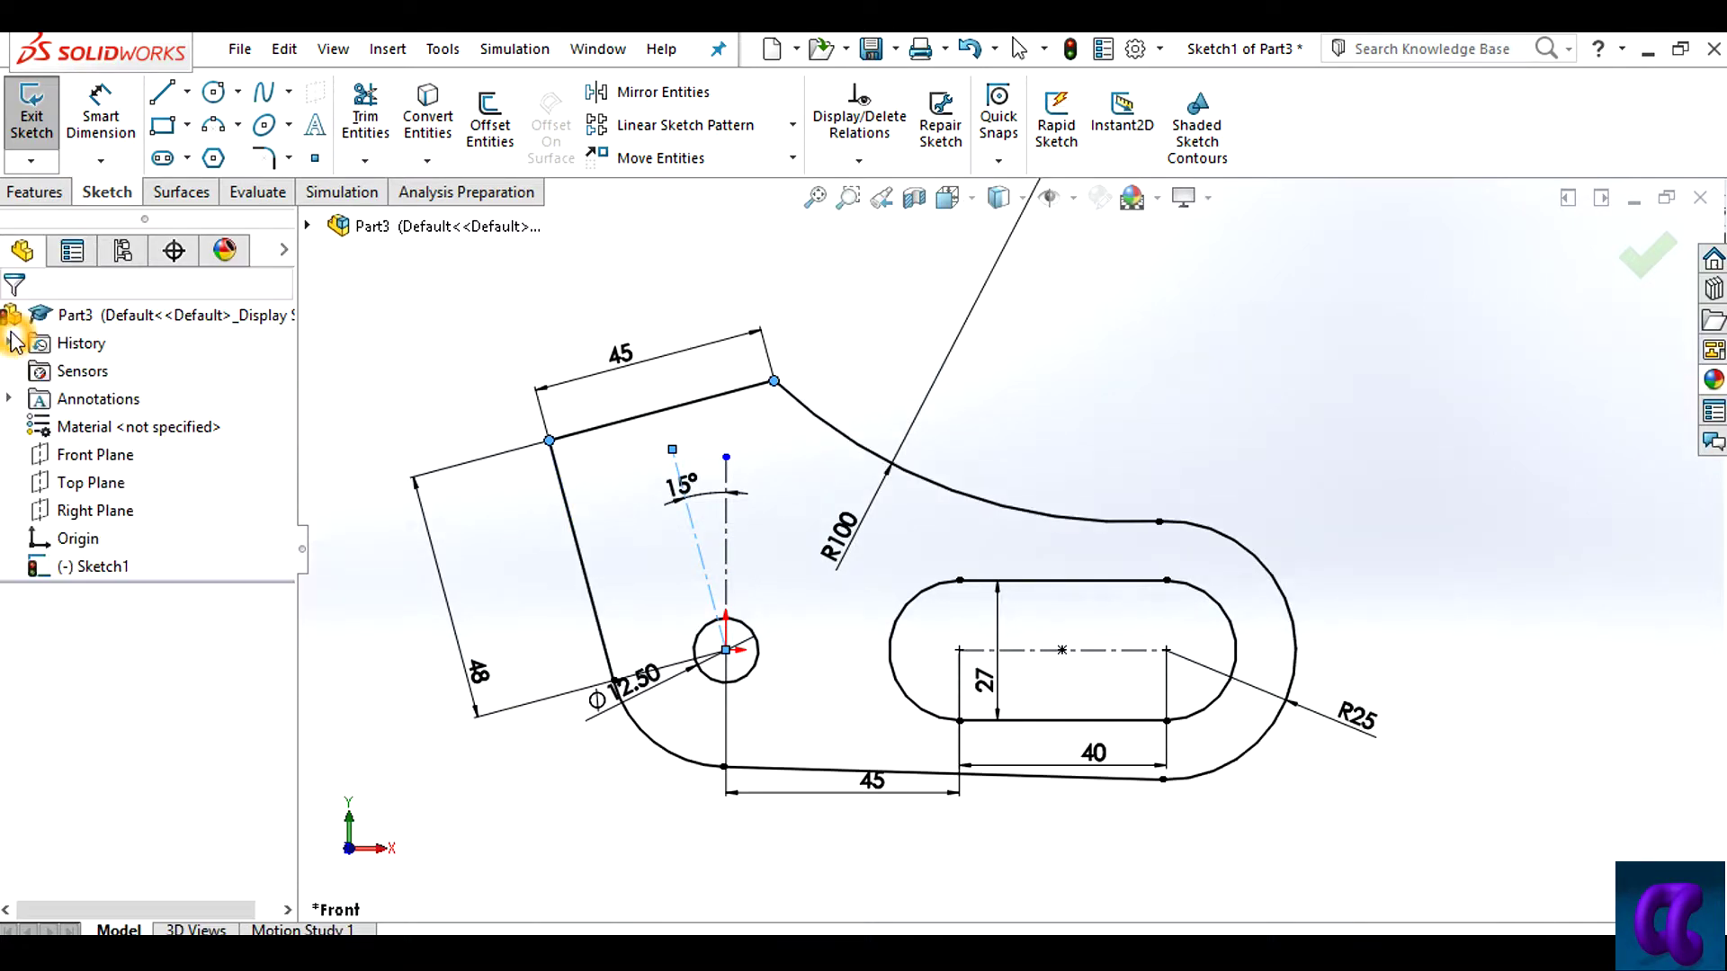
Sketch an upright three-point corner rectangle standing on the top 45 edge
{"action": "key", "text": "z"}
{"action": "scroll", "coordinate": [1084, 409], "scroll_direction": "down", "scroll_amount": 2}
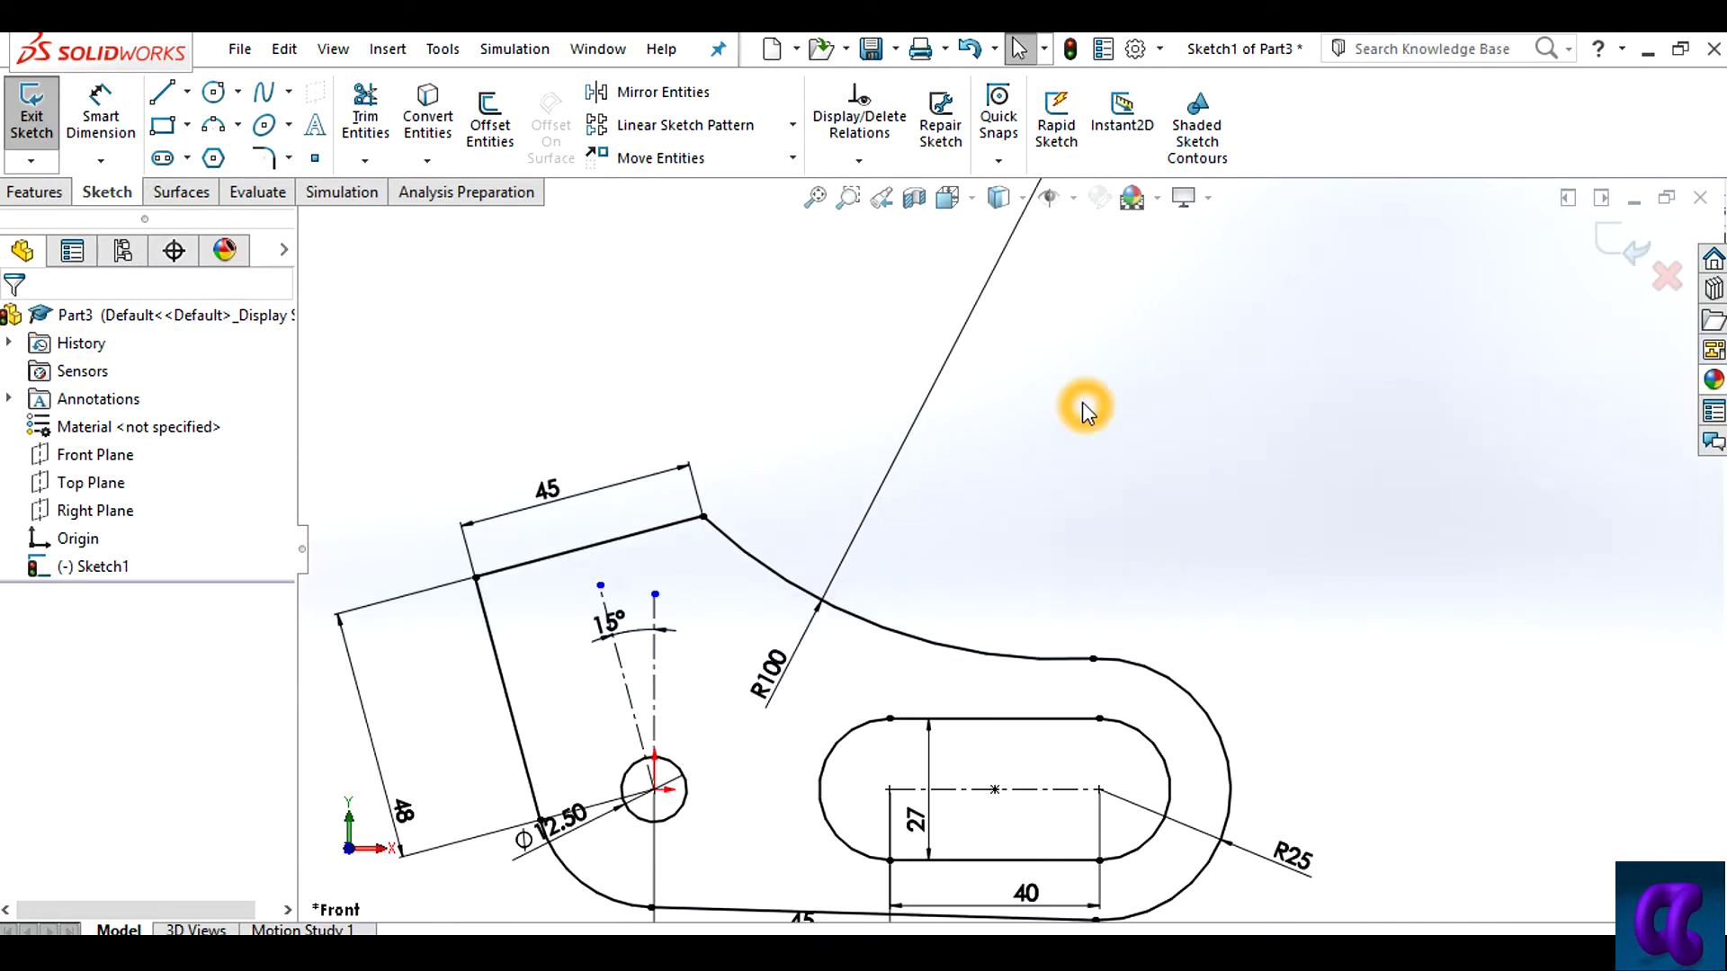
{"action": "left_click", "coordinate": [488, 364]}
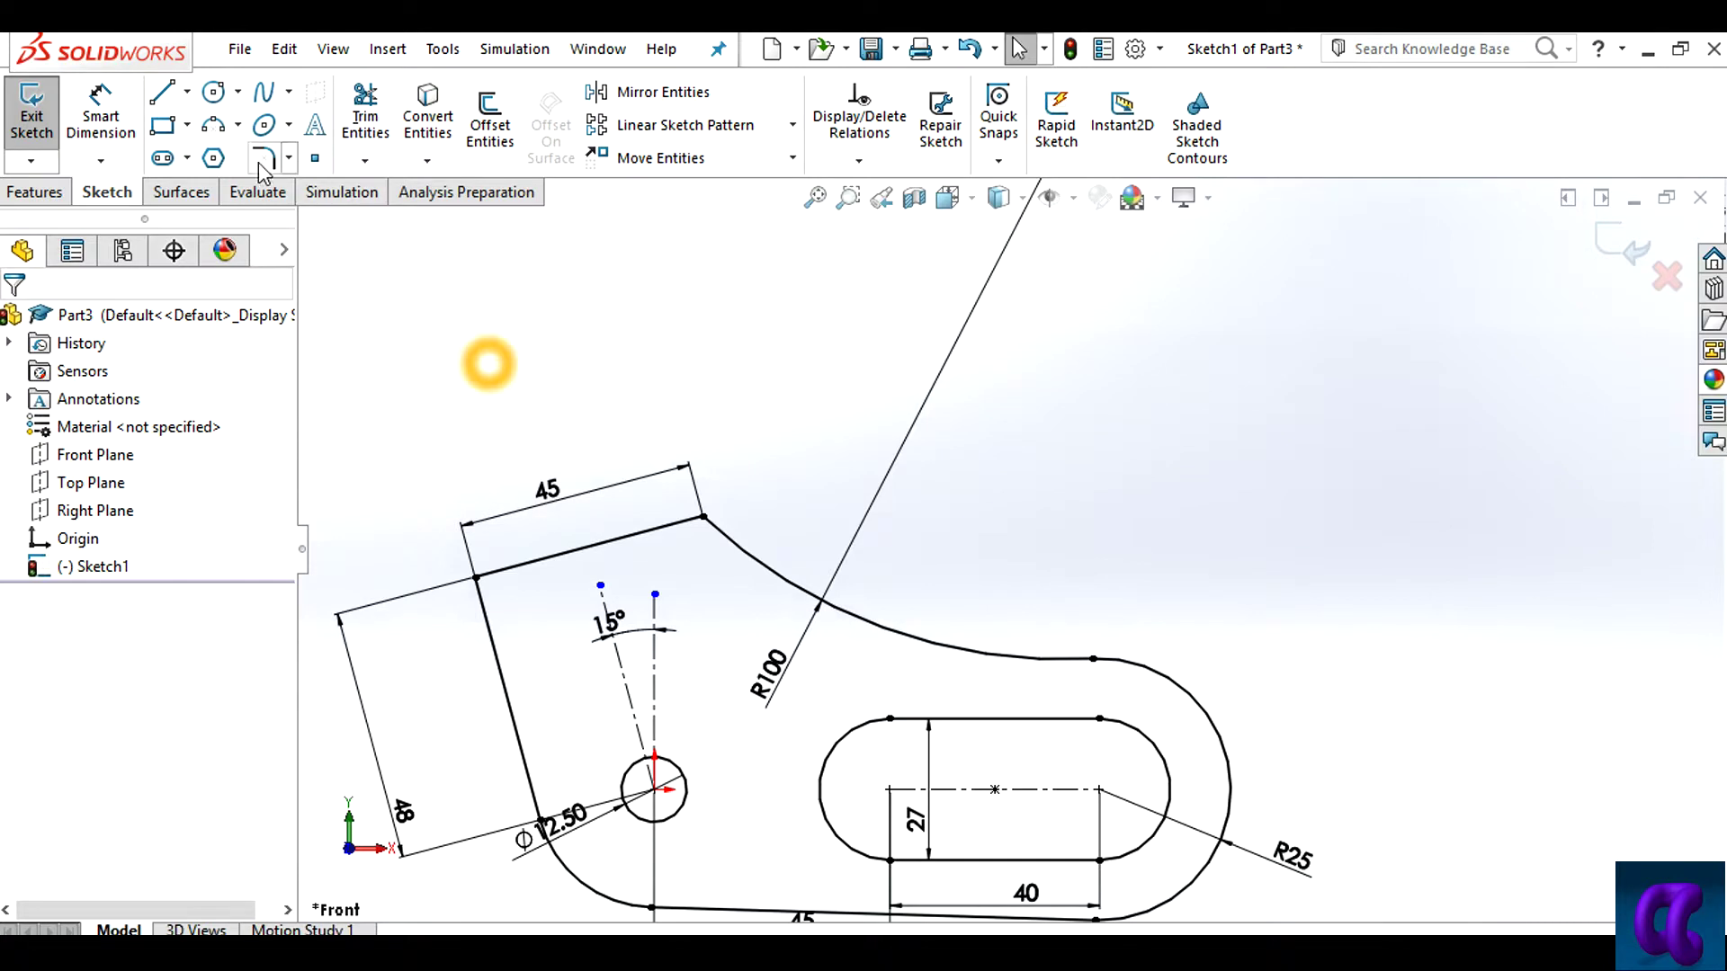
{"action": "left_click", "coordinate": [186, 125]}
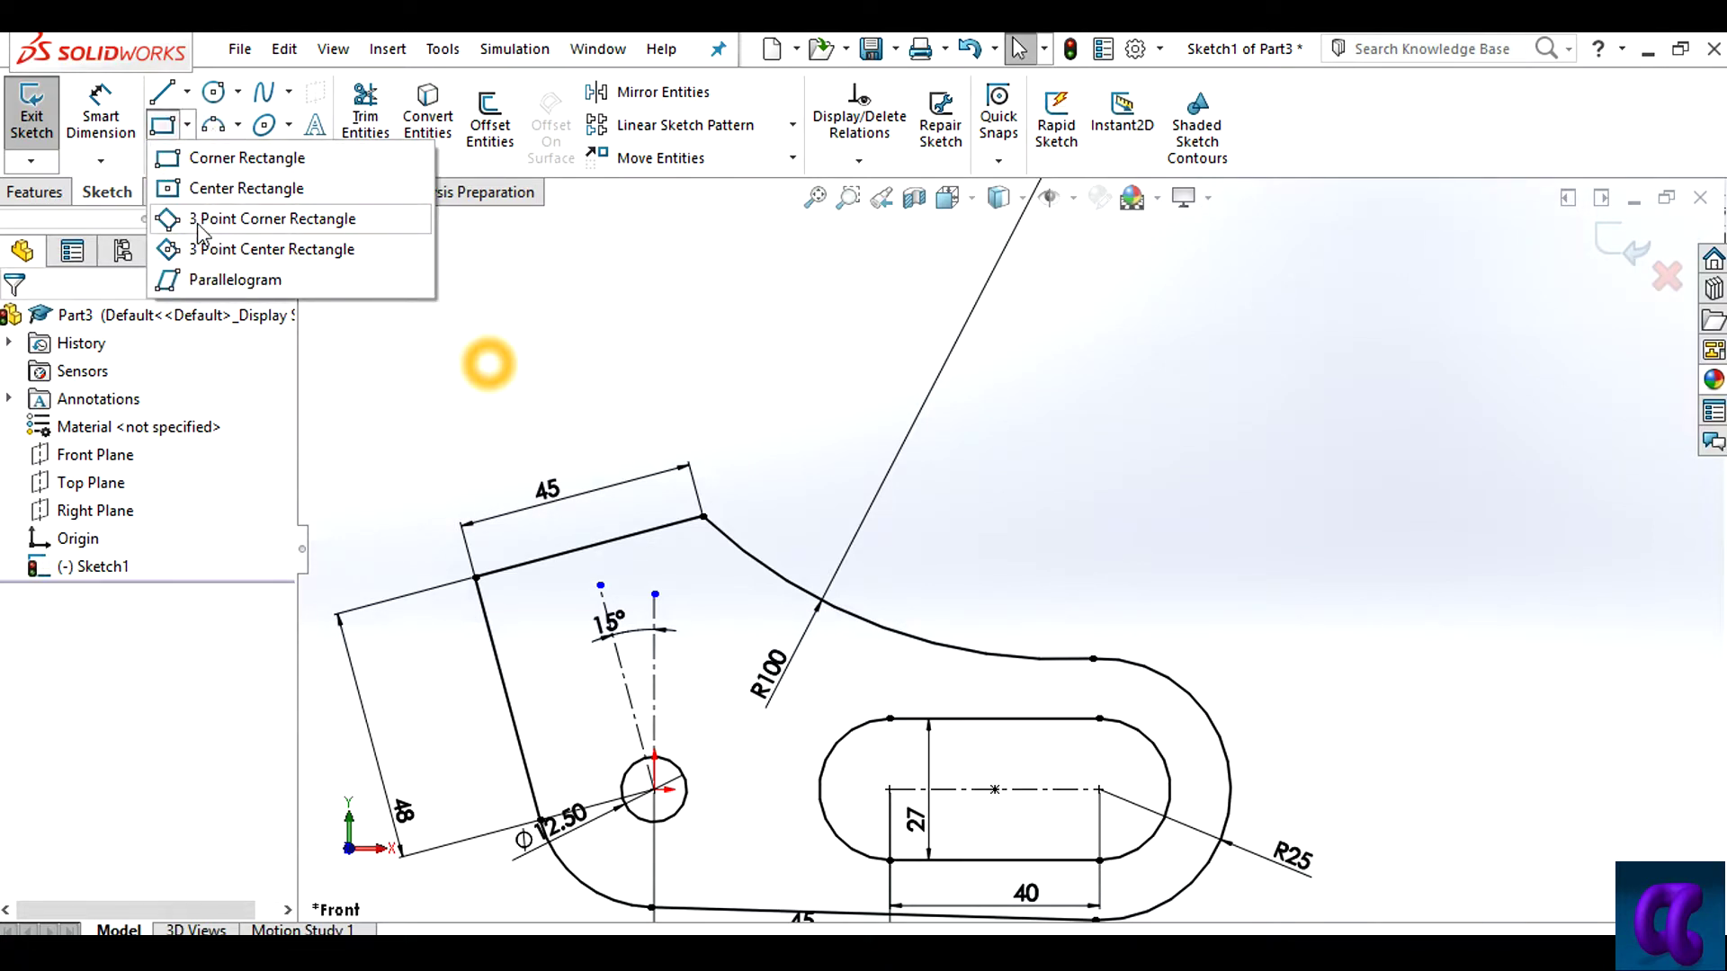
{"action": "left_click", "coordinate": [199, 222]}
{"action": "left_click", "coordinate": [477, 577]}
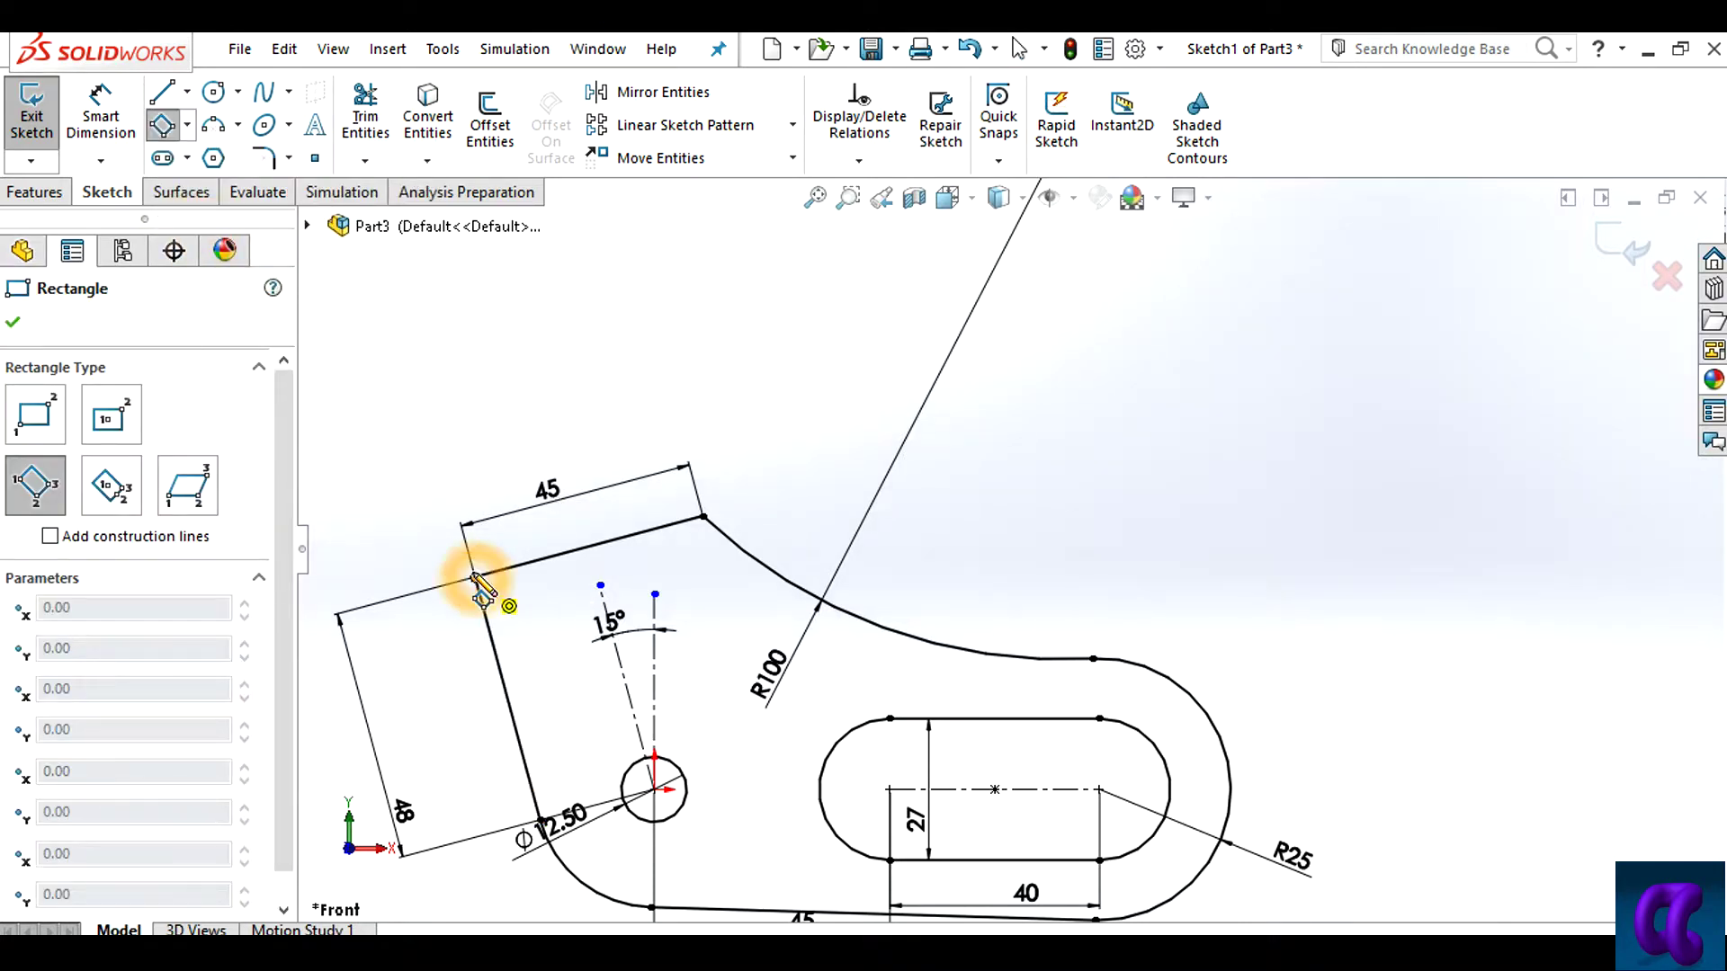
{"action": "left_click", "coordinate": [634, 536]}
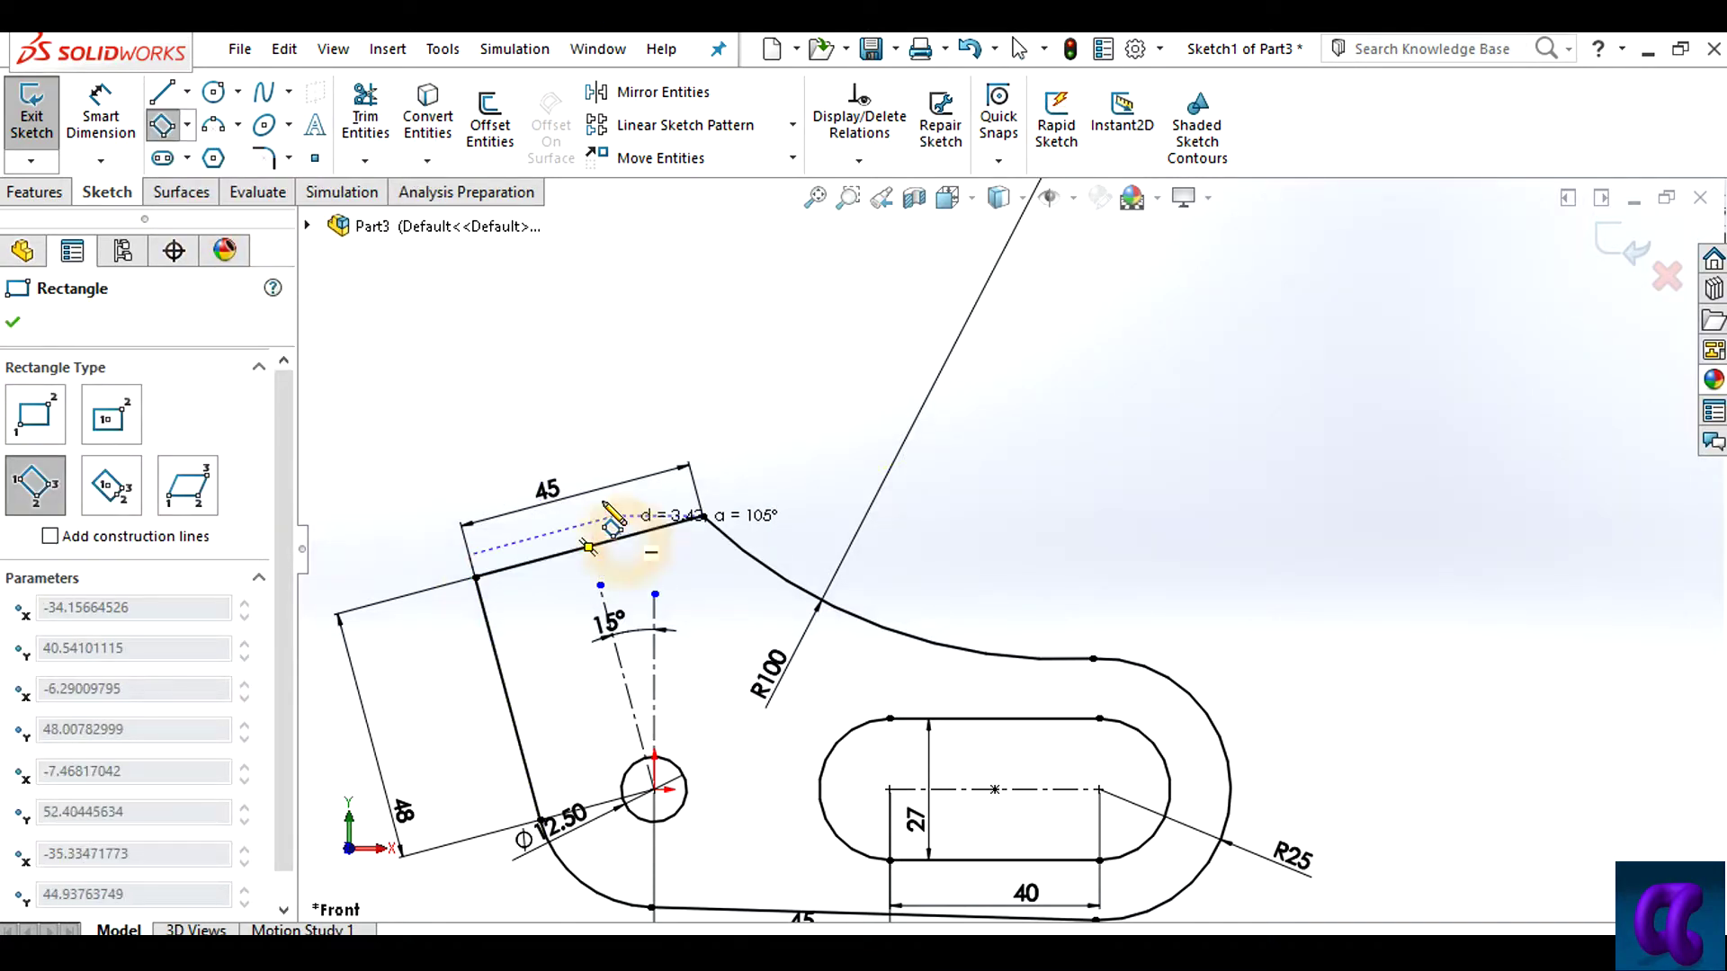
{"action": "left_click", "coordinate": [521, 349]}
Add a circle on the rectangle's top edge and trim its lower half into a rounded arc
{"action": "left_click", "coordinate": [213, 91]}
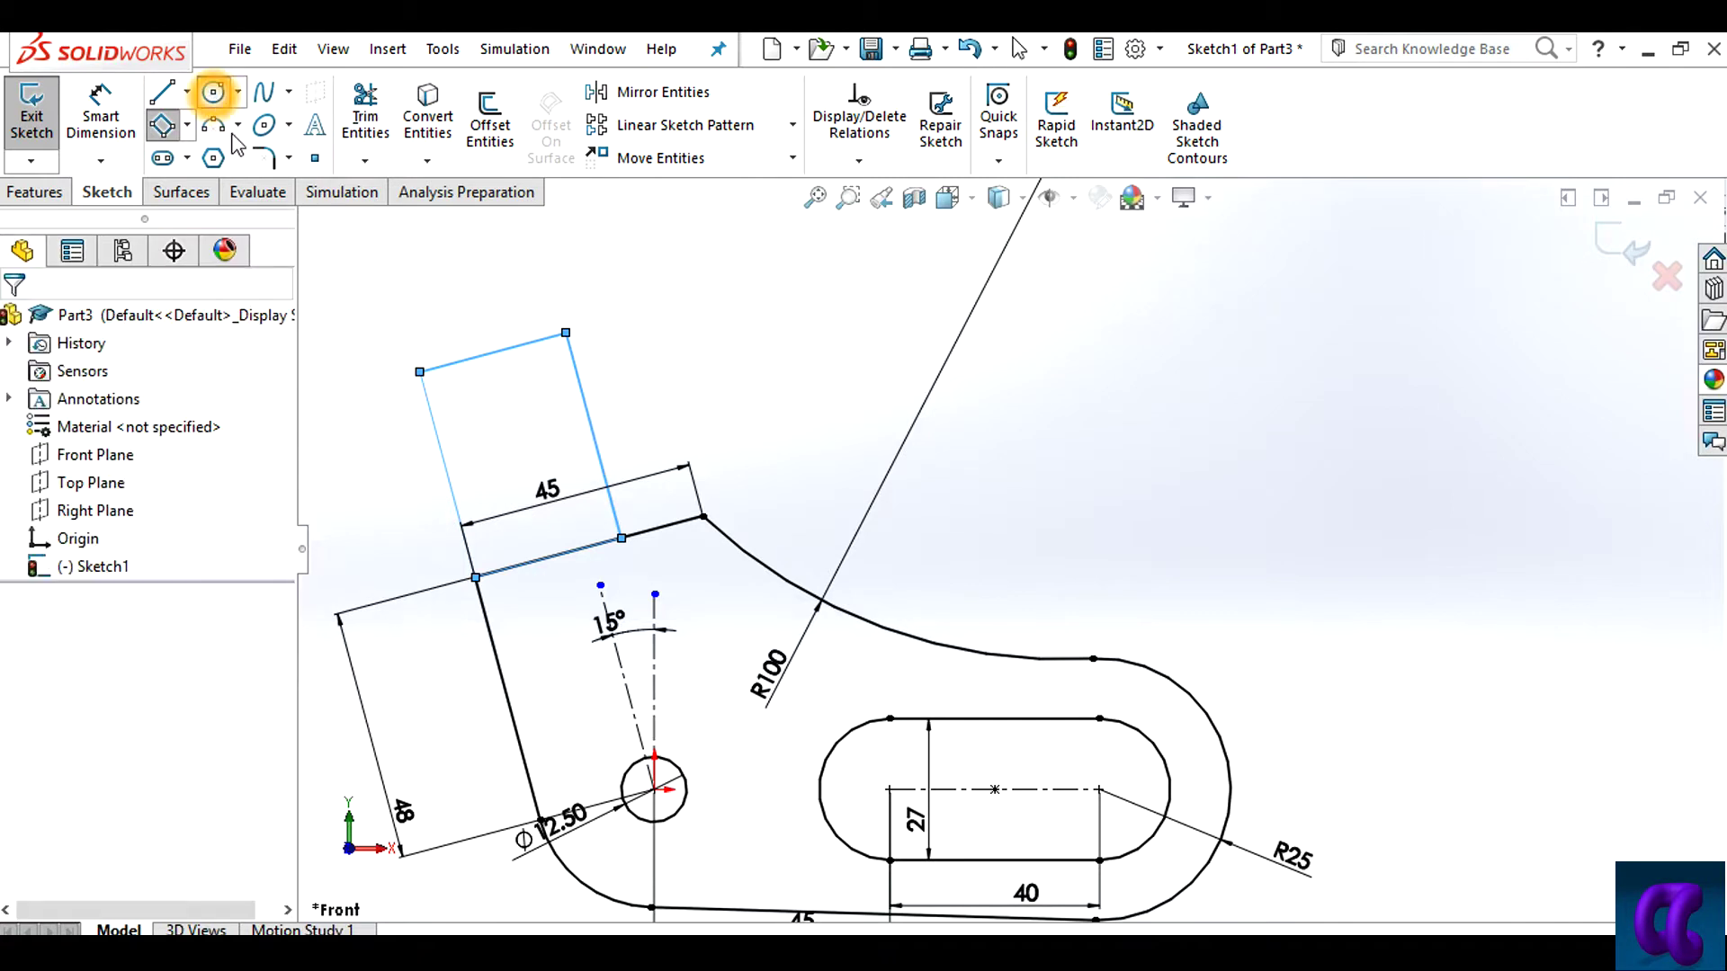
{"action": "left_click", "coordinate": [493, 353]}
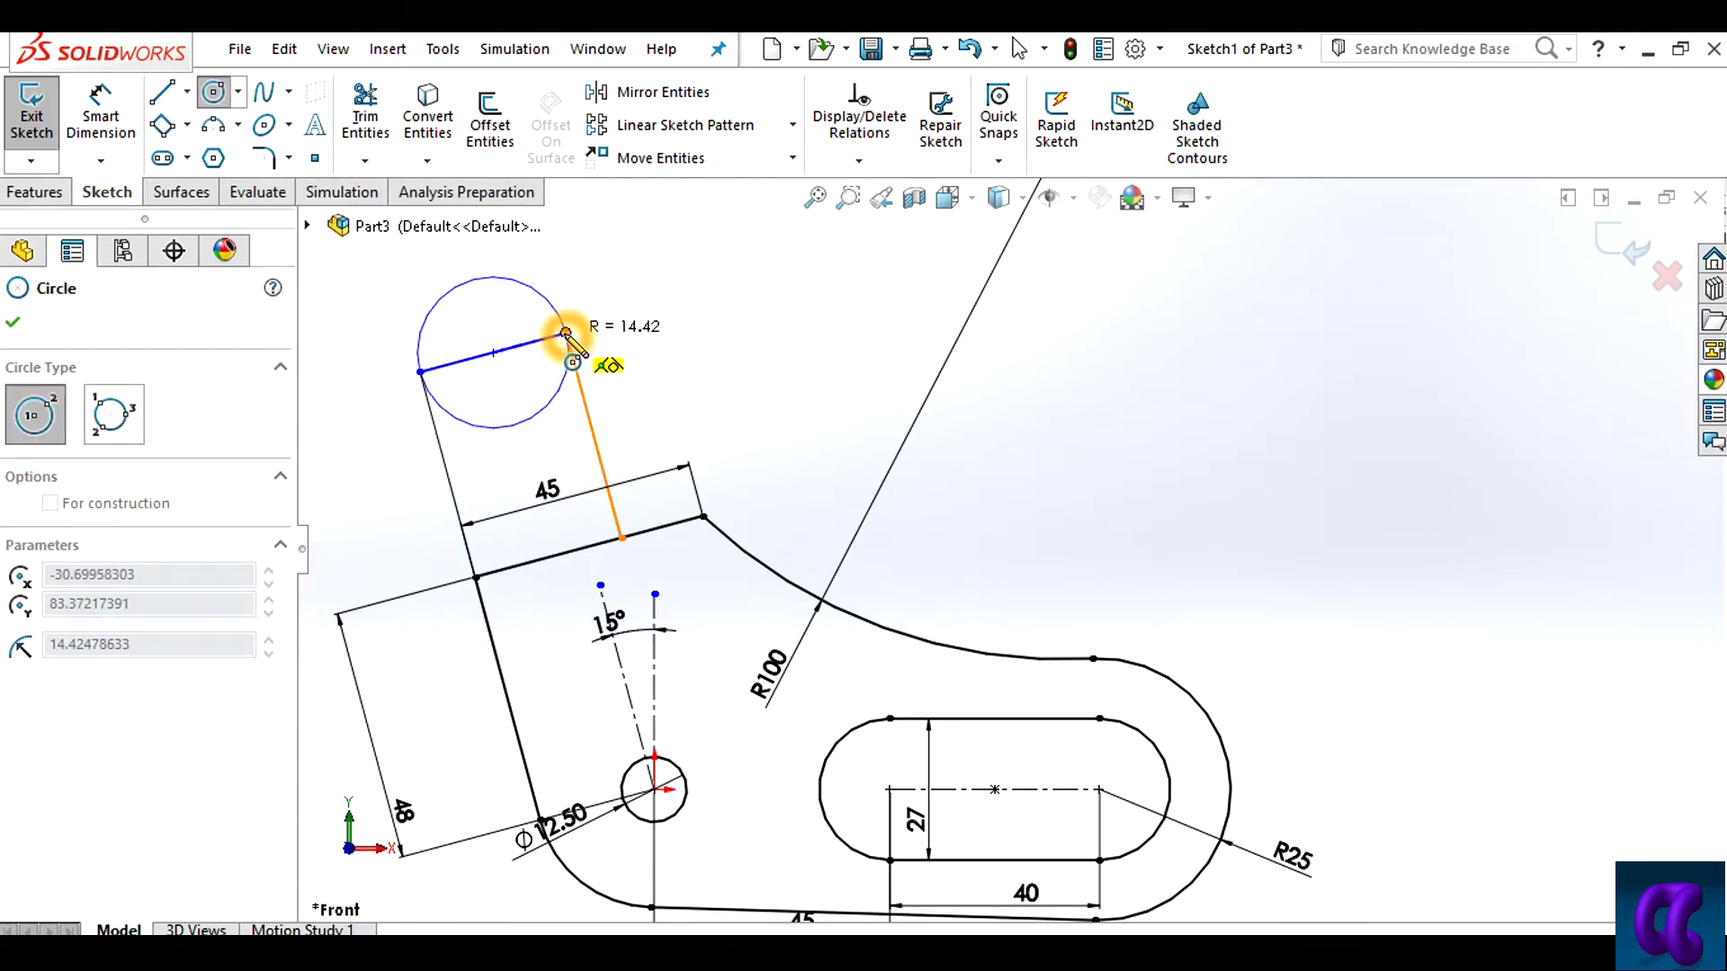
{"action": "left_click", "coordinate": [567, 333]}
{"action": "left_click", "coordinate": [369, 126]}
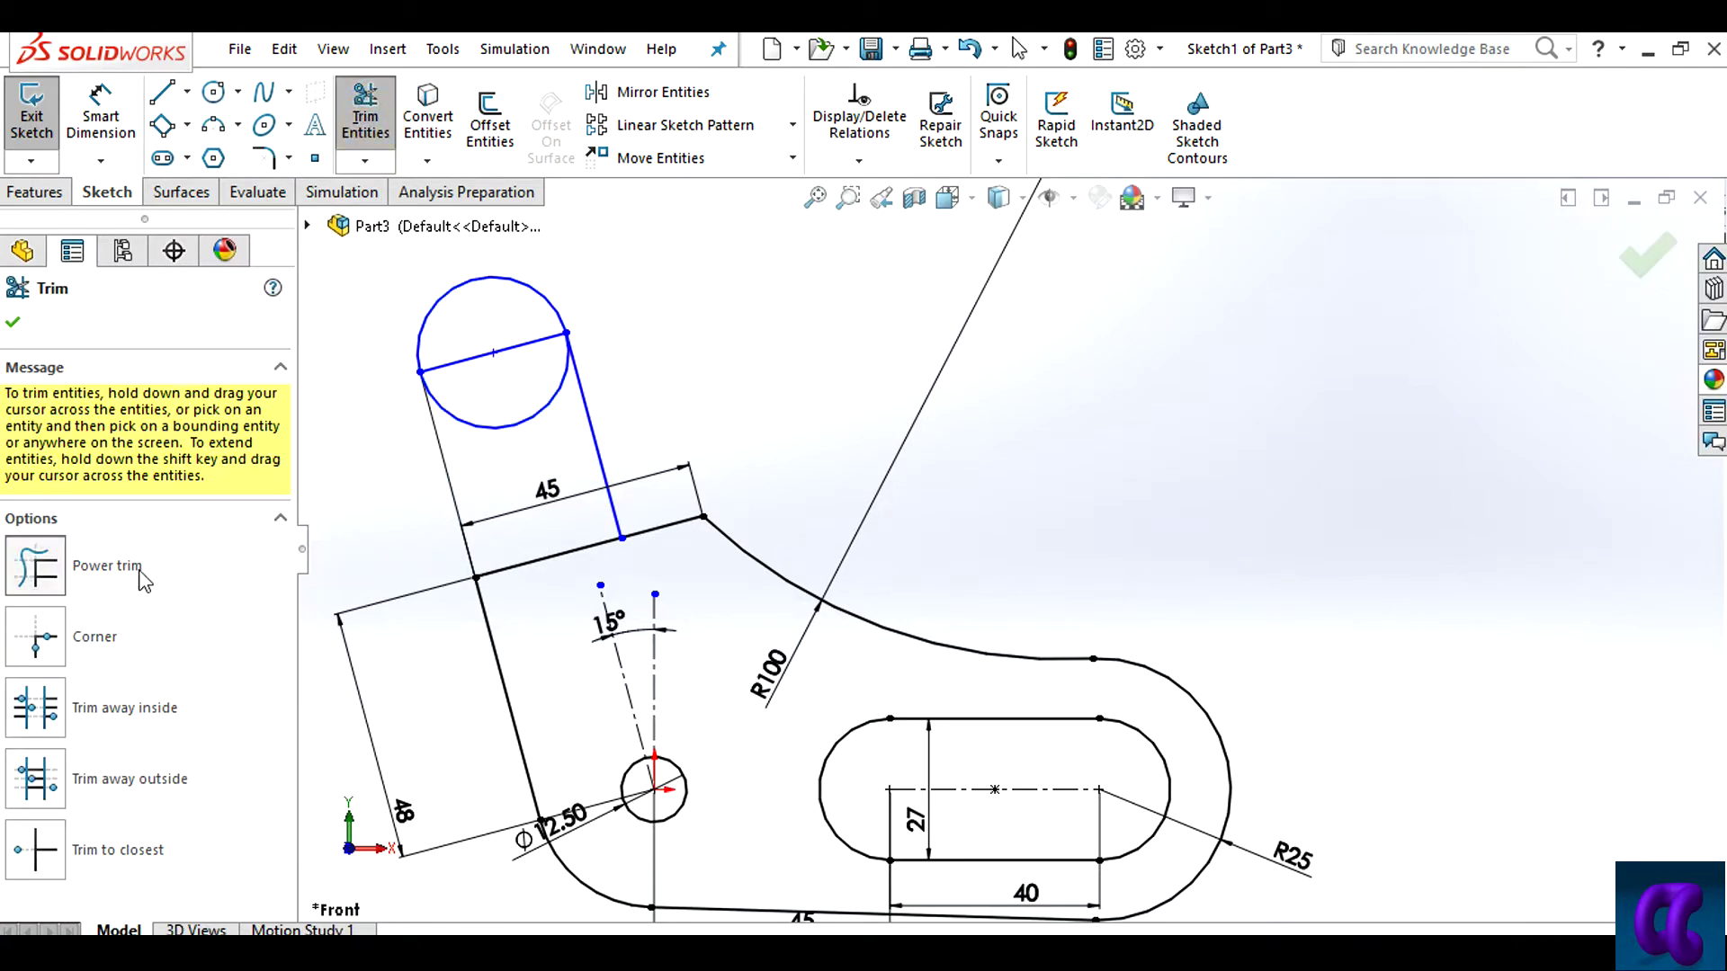
{"action": "left_click_drag", "start_coordinate": [519, 360], "coordinate": [520, 454]}
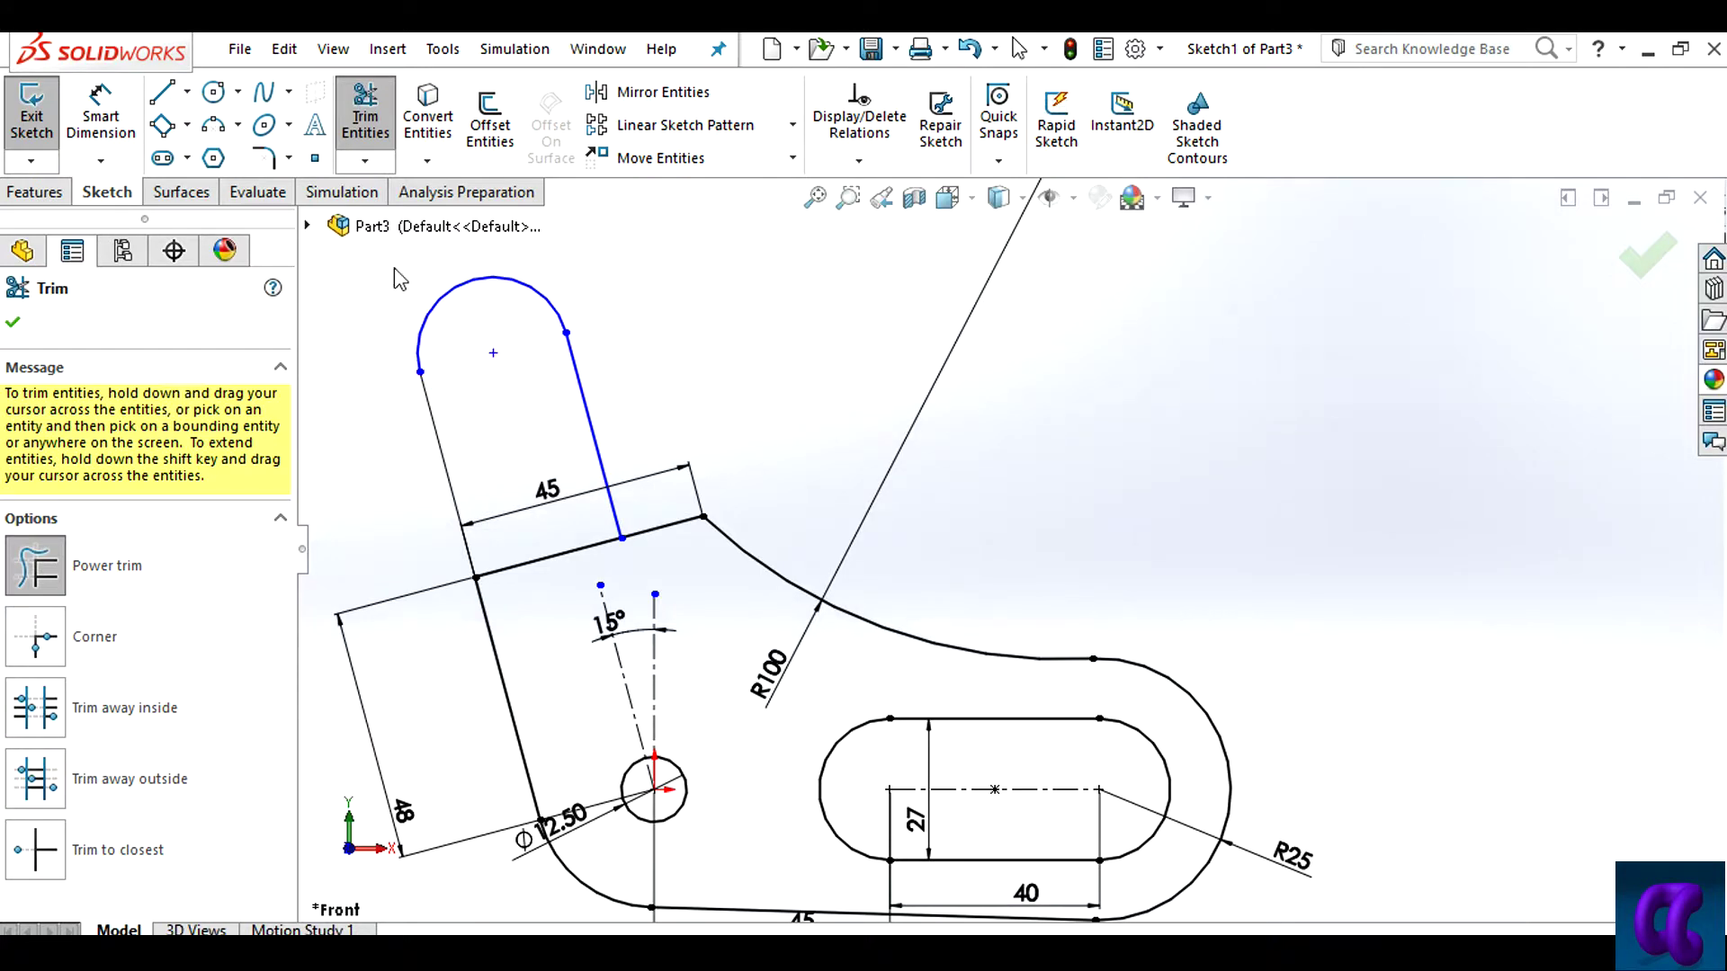
Sketch a small hole circle concentric with the lug arc and pick the lug base line to dimension
{"action": "left_click", "coordinate": [214, 93]}
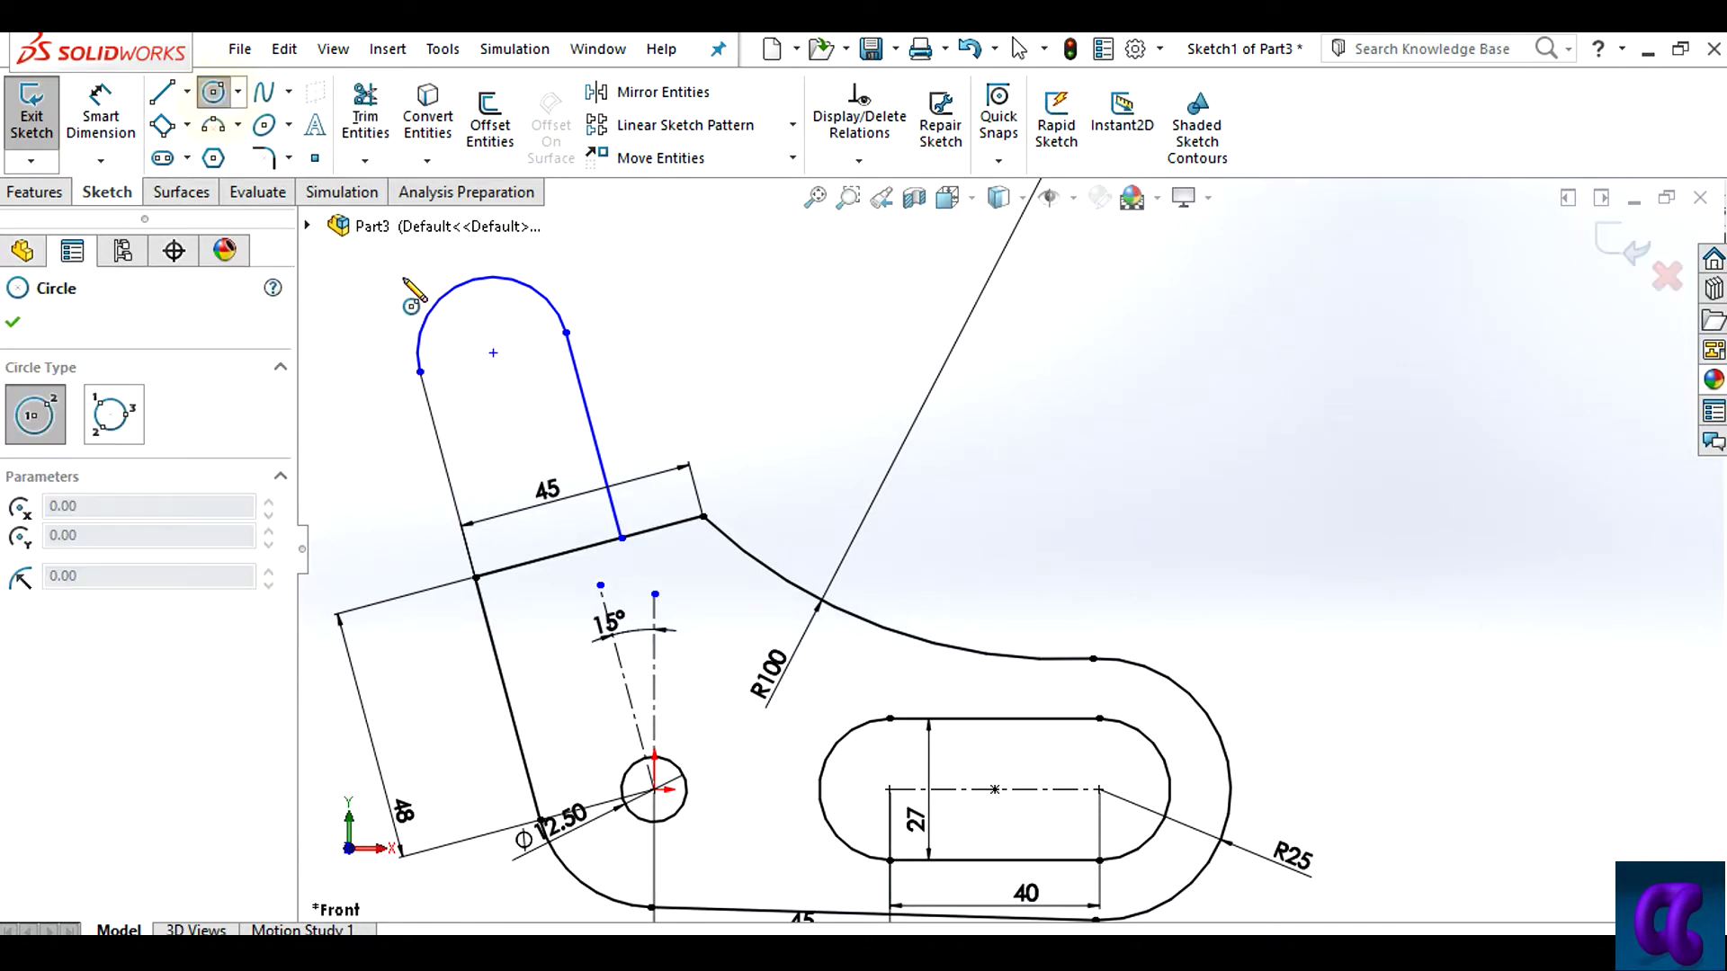
{"action": "left_click", "coordinate": [493, 352]}
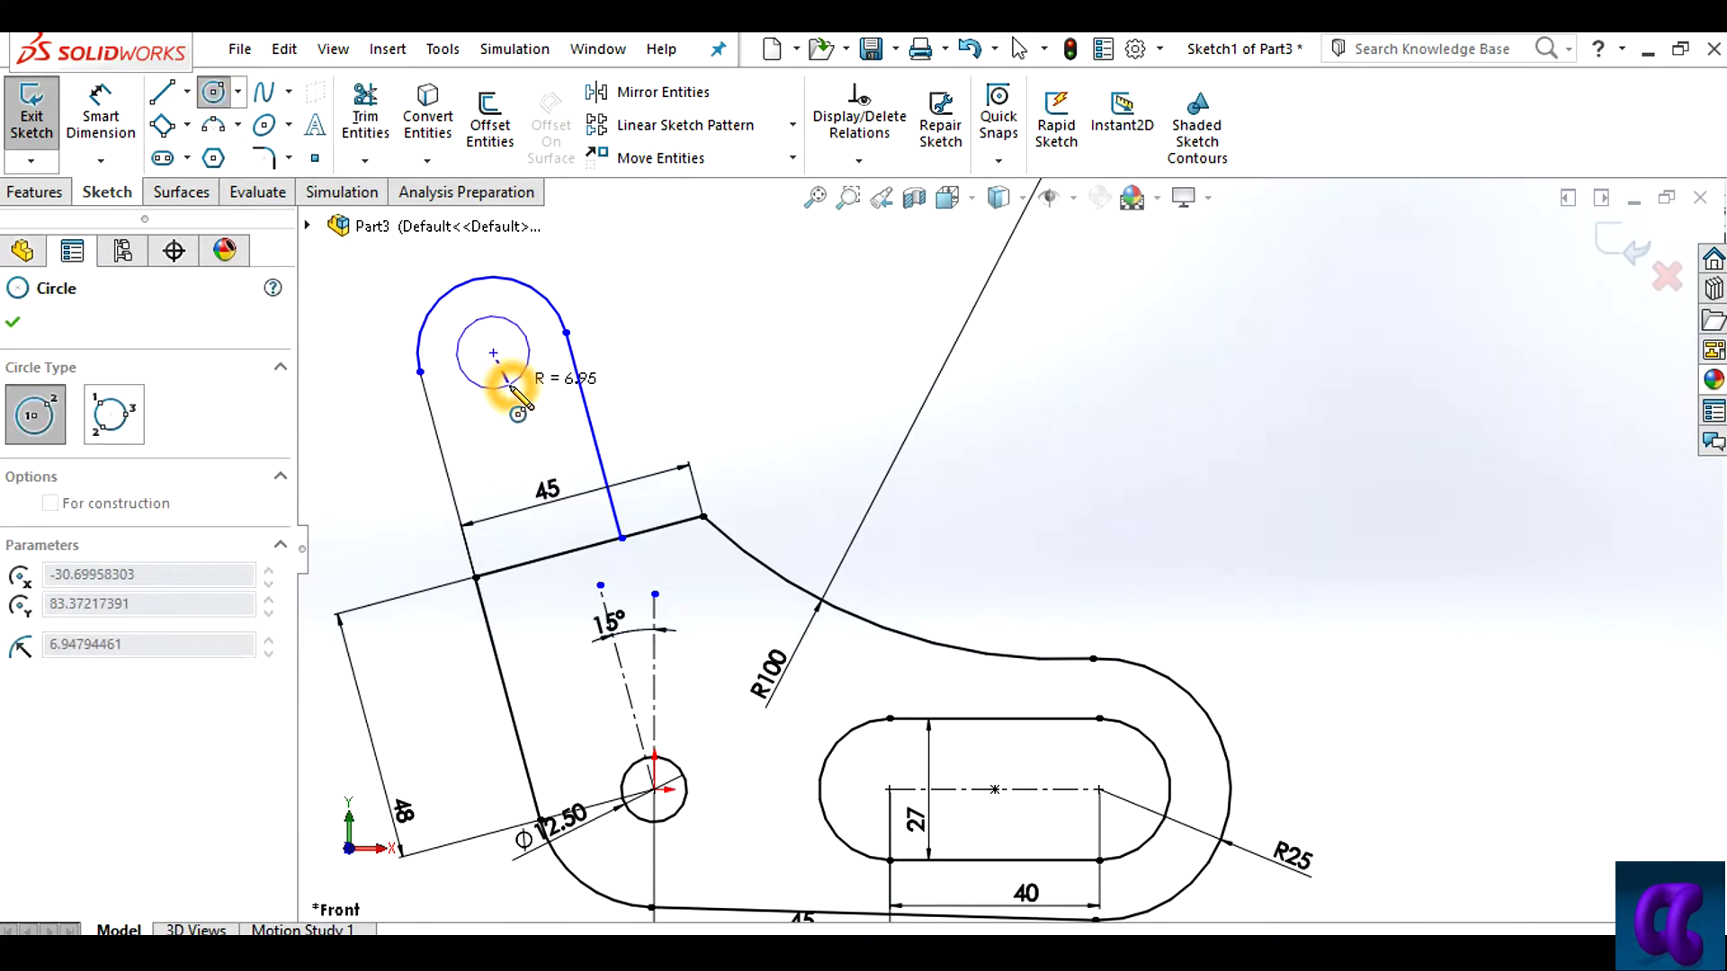
{"action": "left_click", "coordinate": [518, 378]}
{"action": "key", "text": "z"}
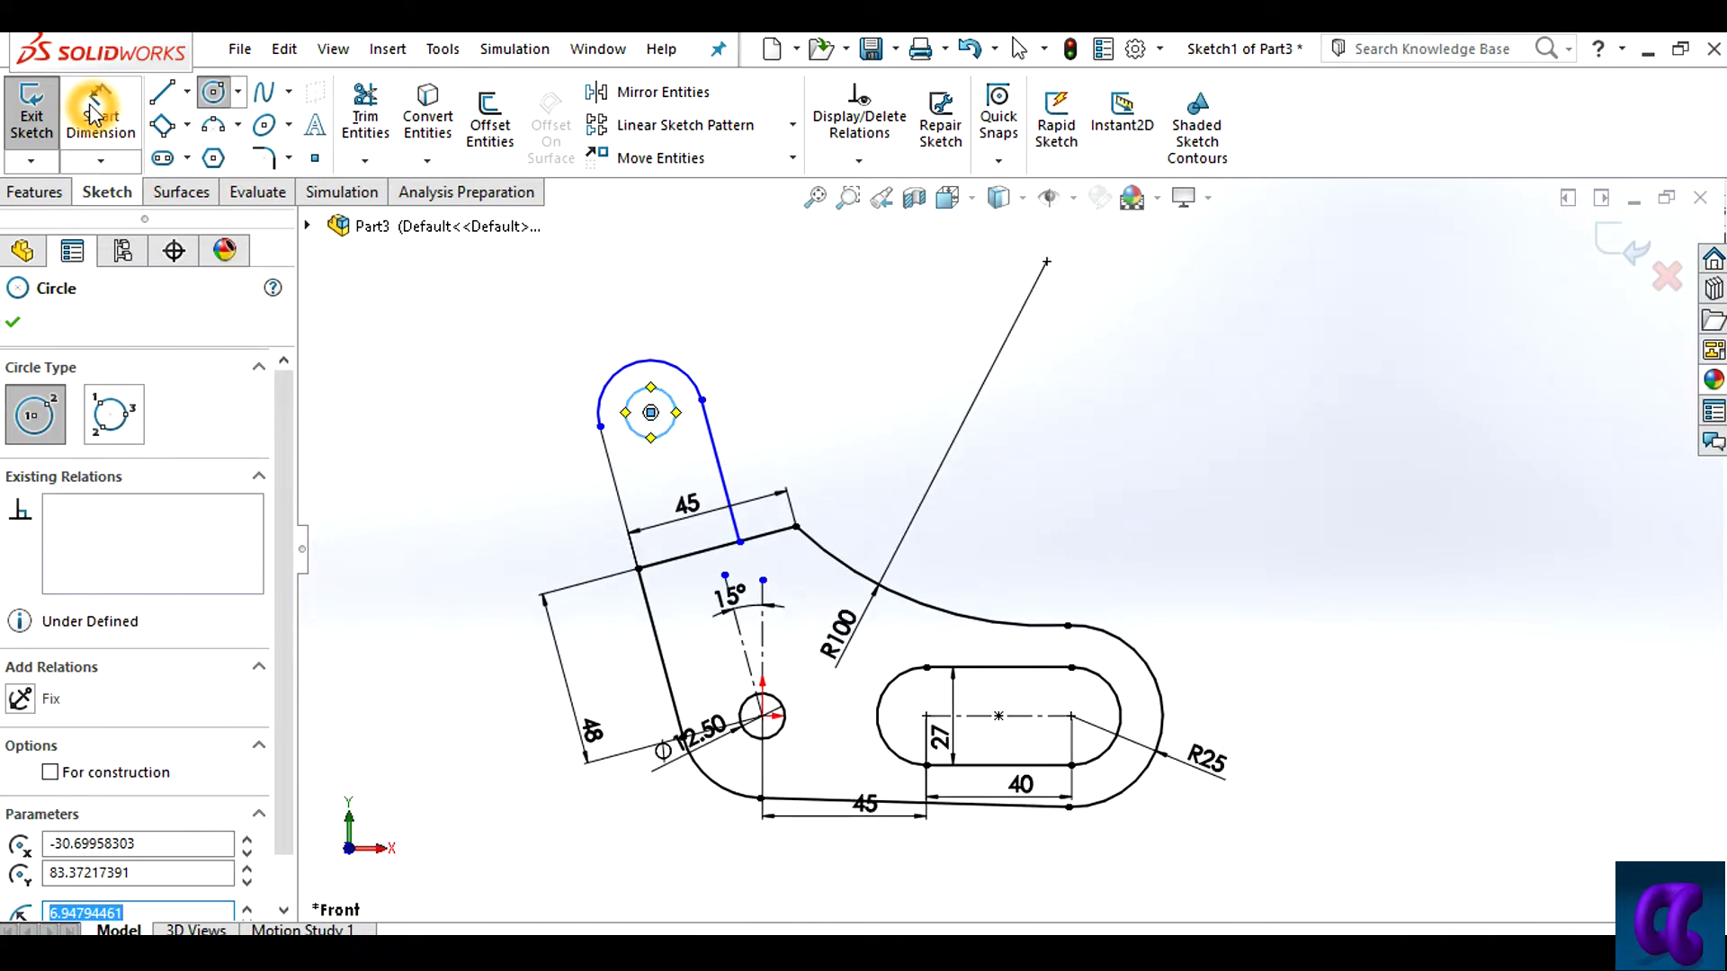
{"action": "left_click", "coordinate": [94, 112]}
{"action": "left_click", "coordinate": [650, 412]}
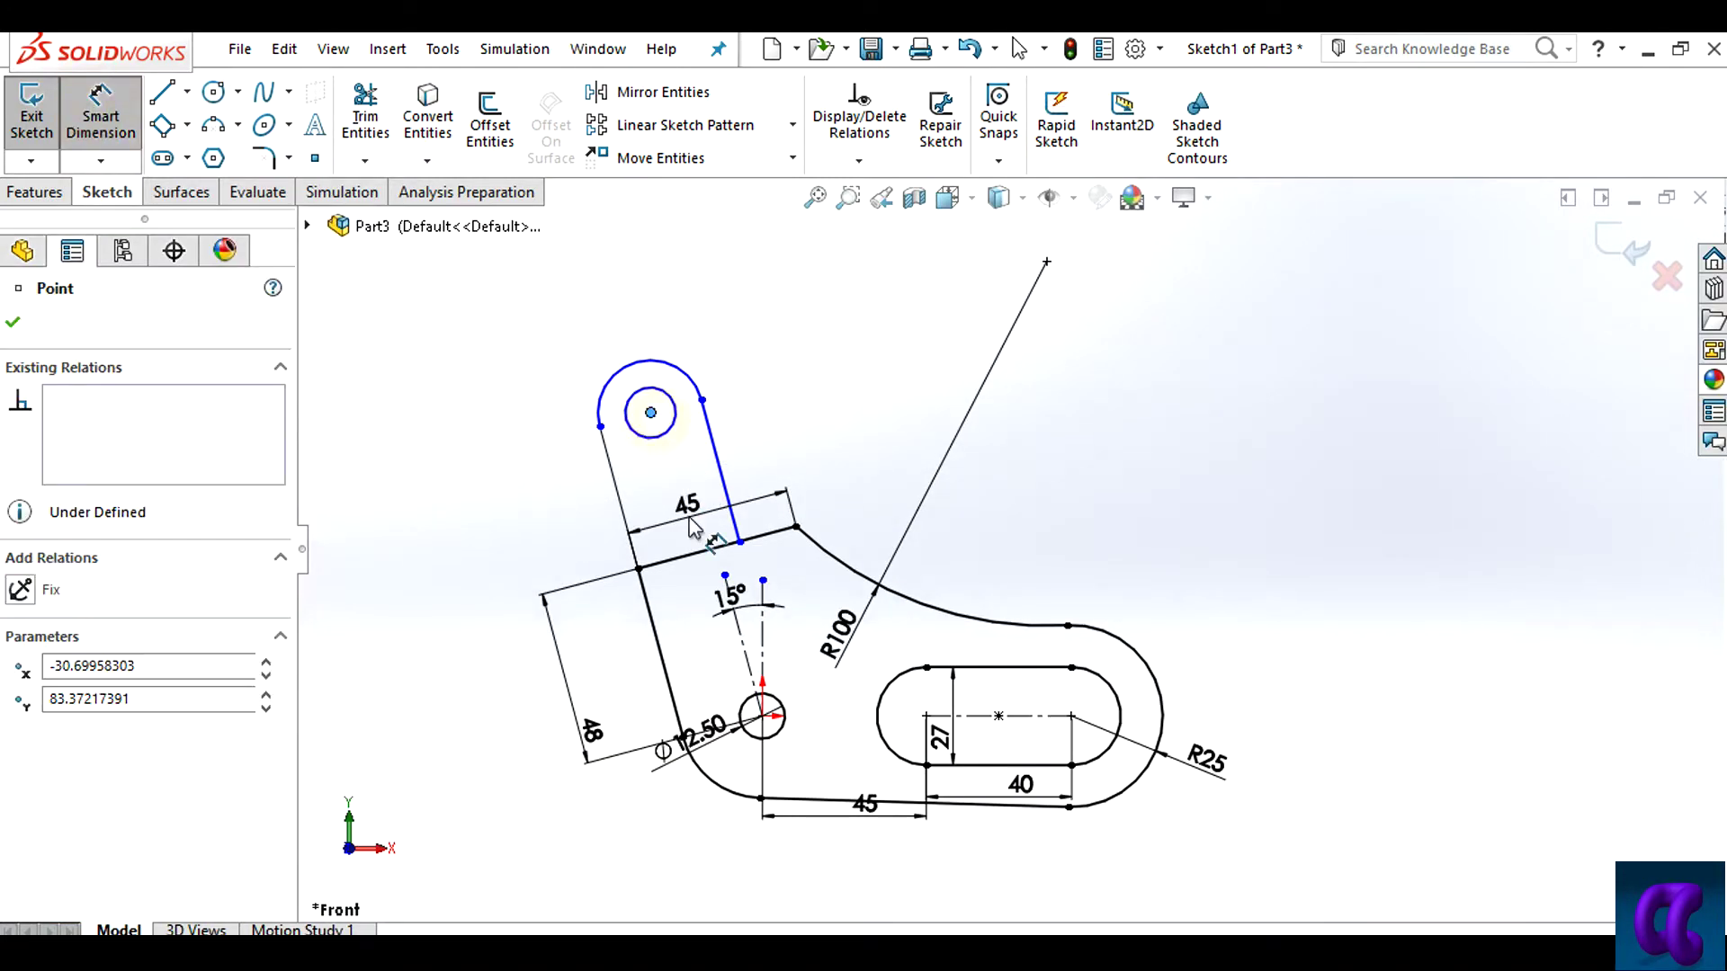
{"action": "left_click", "coordinate": [697, 553]}
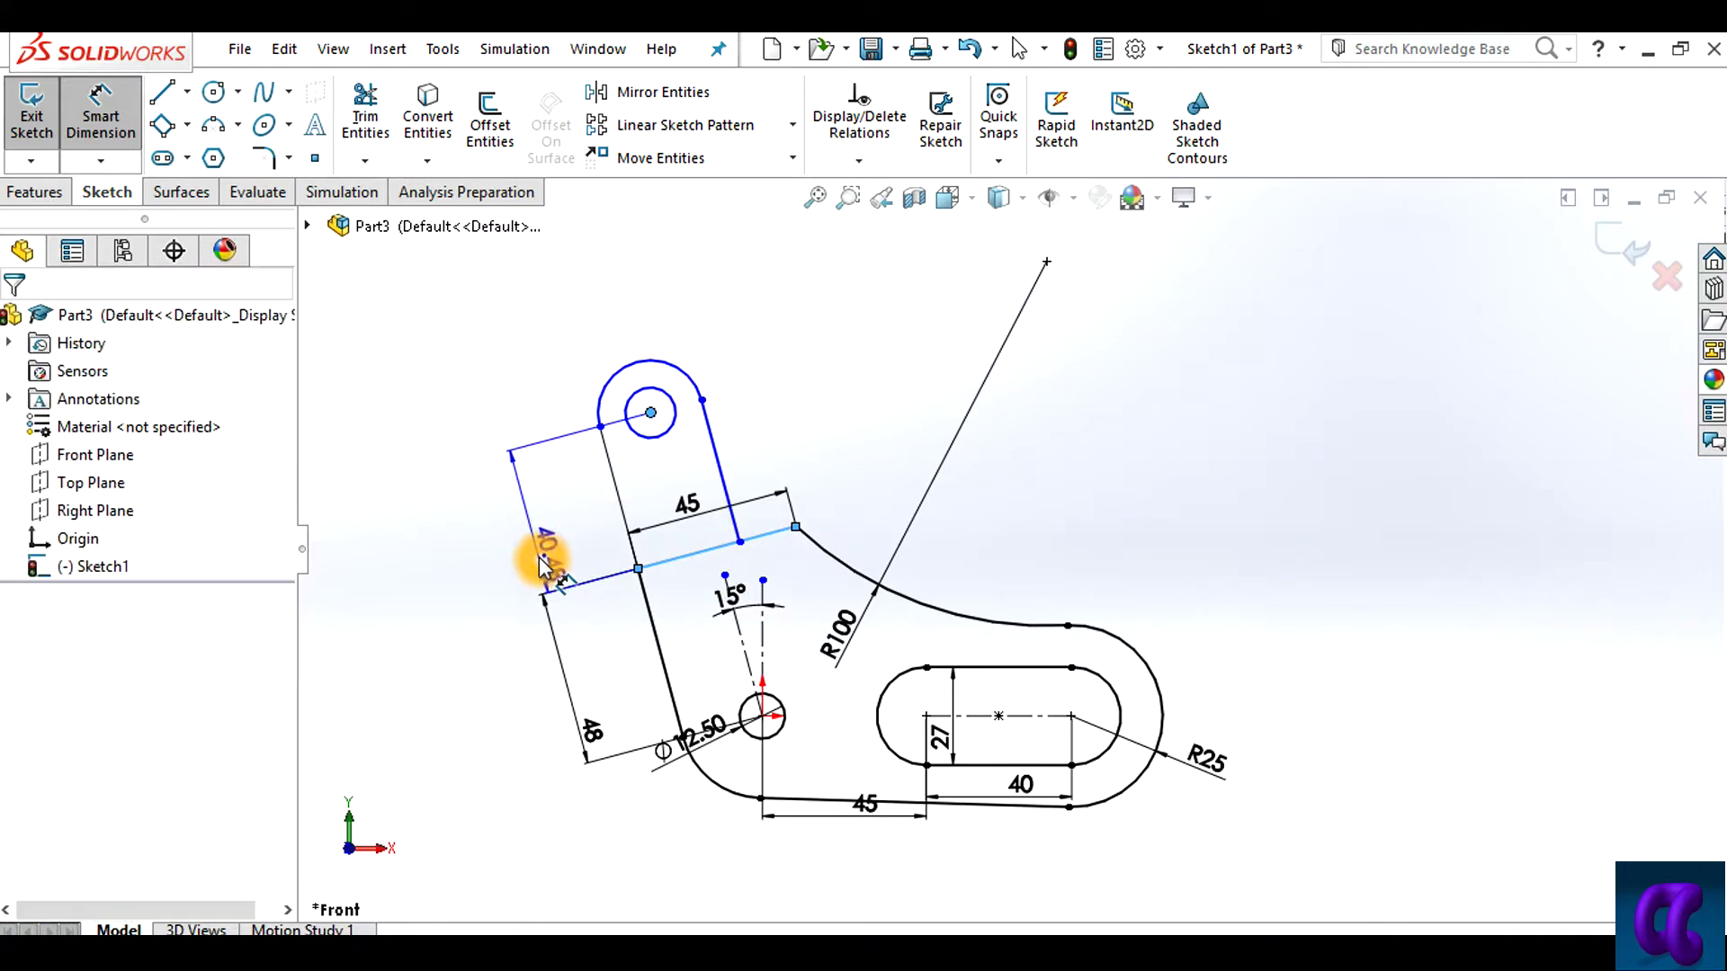
Dimension the lug's side length to 35
{"action": "left_click", "coordinate": [540, 565]}
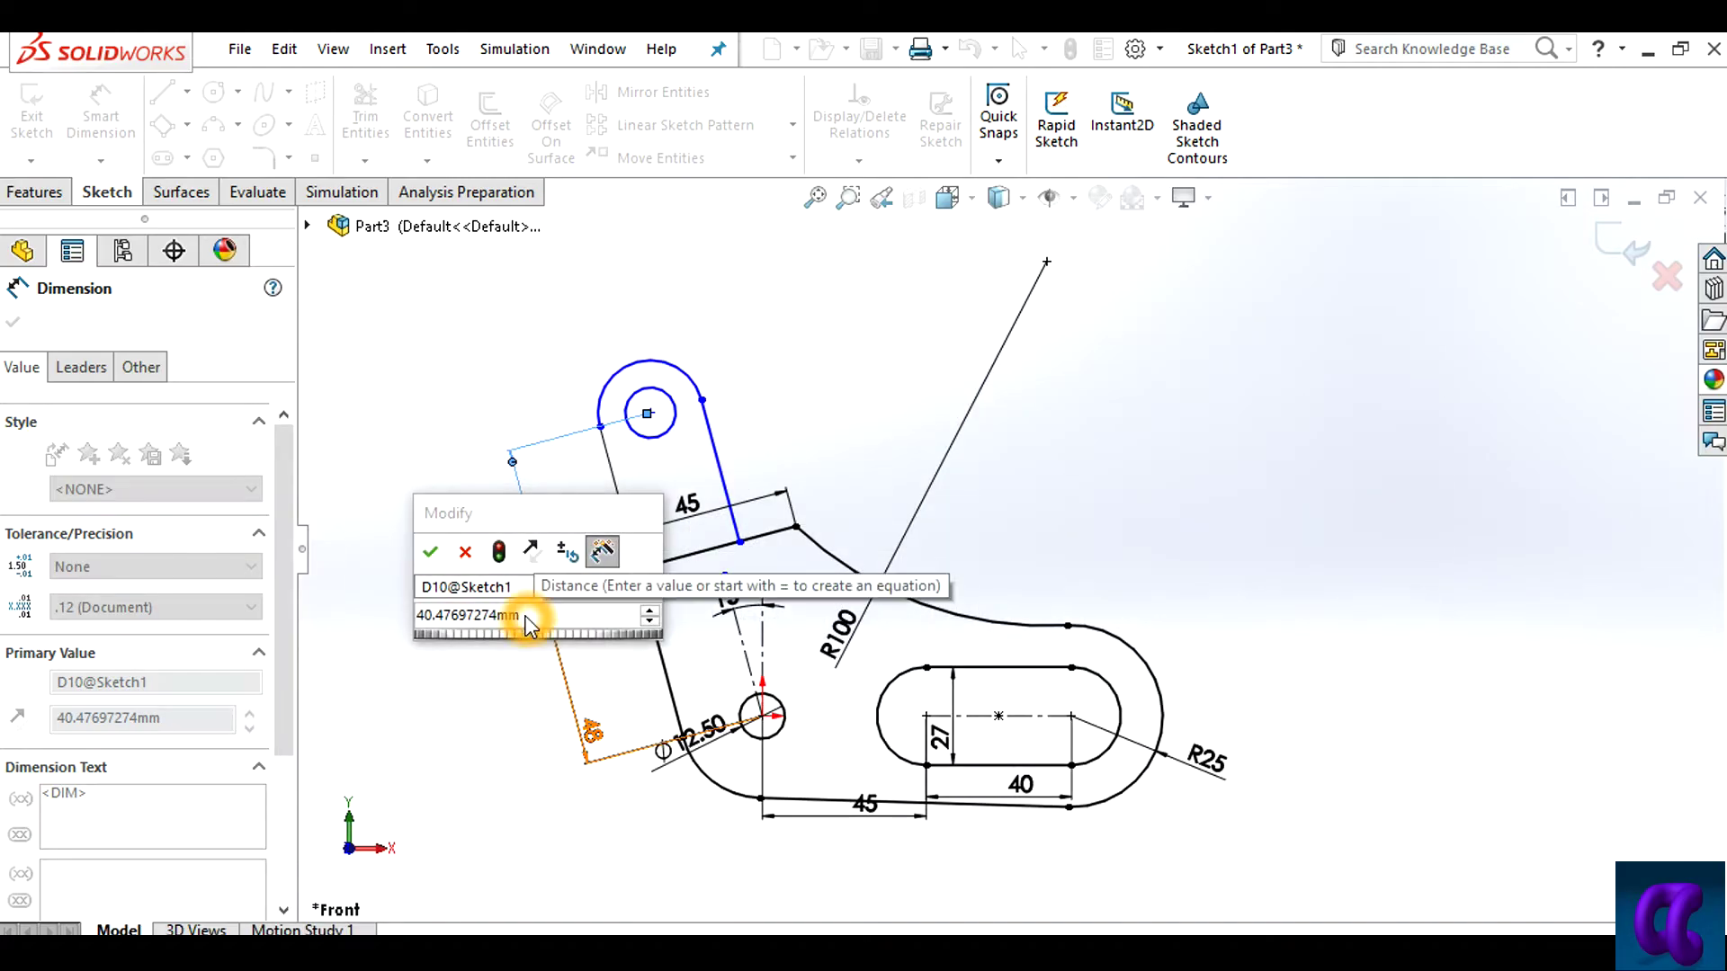
{"action": "double_click", "coordinate": [525, 618]}
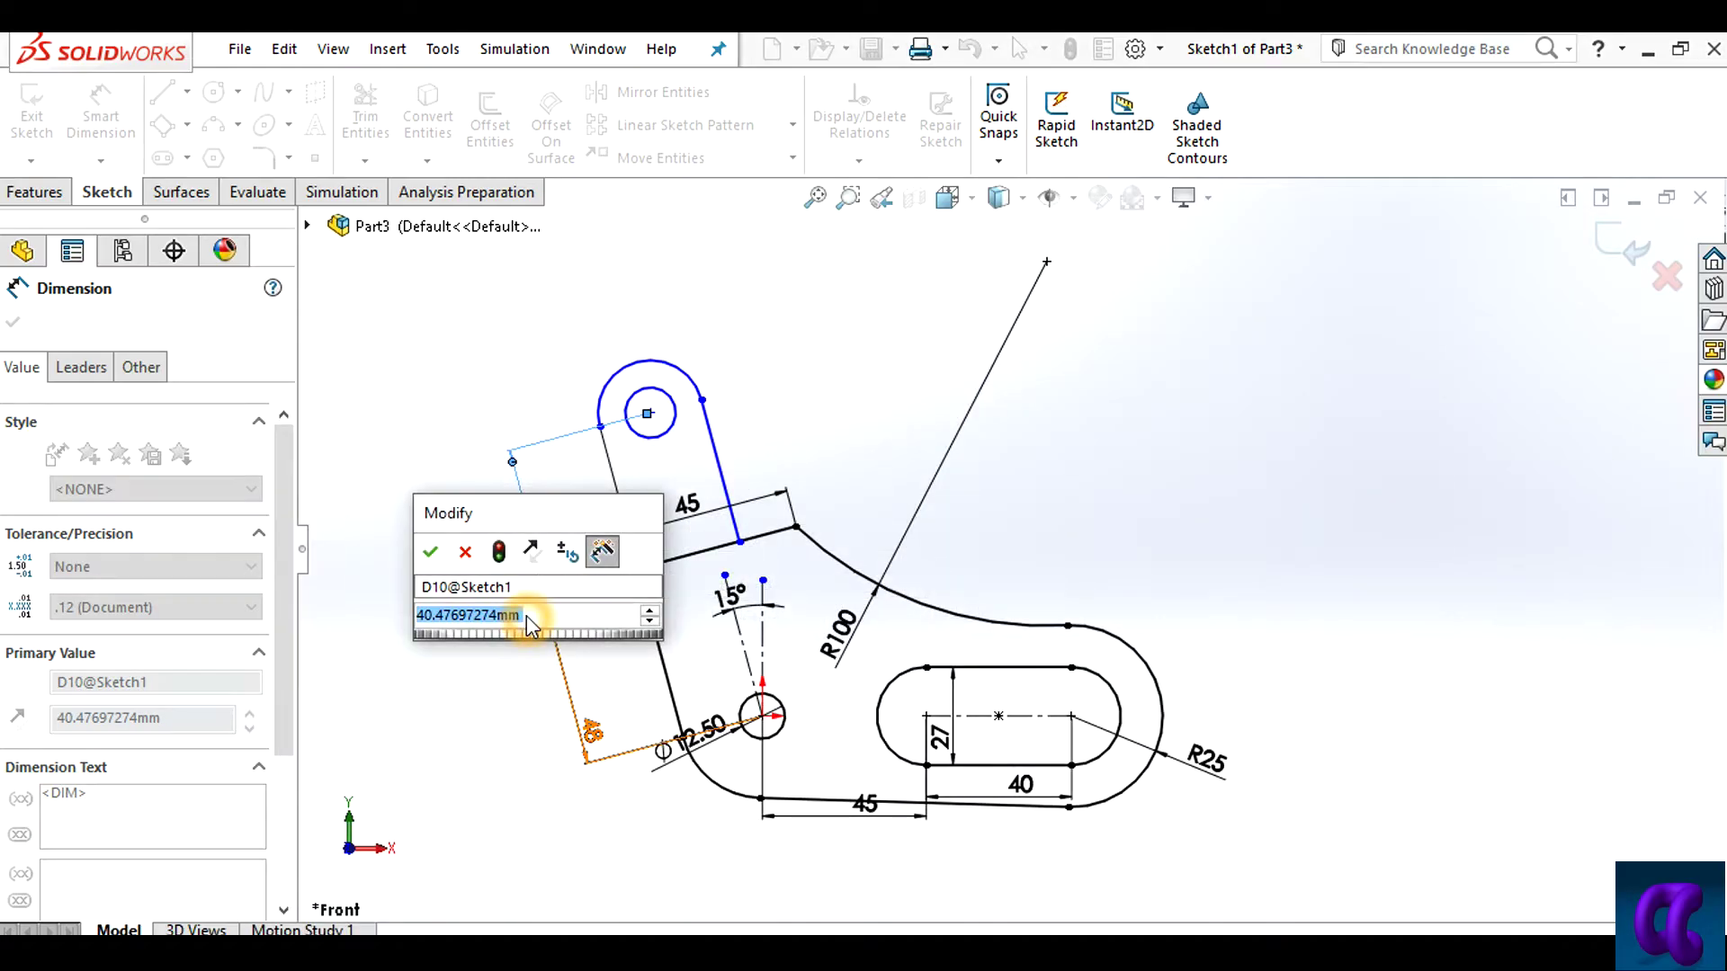
{"action": "type", "text": "35"}
{"action": "key", "text": "Return"}
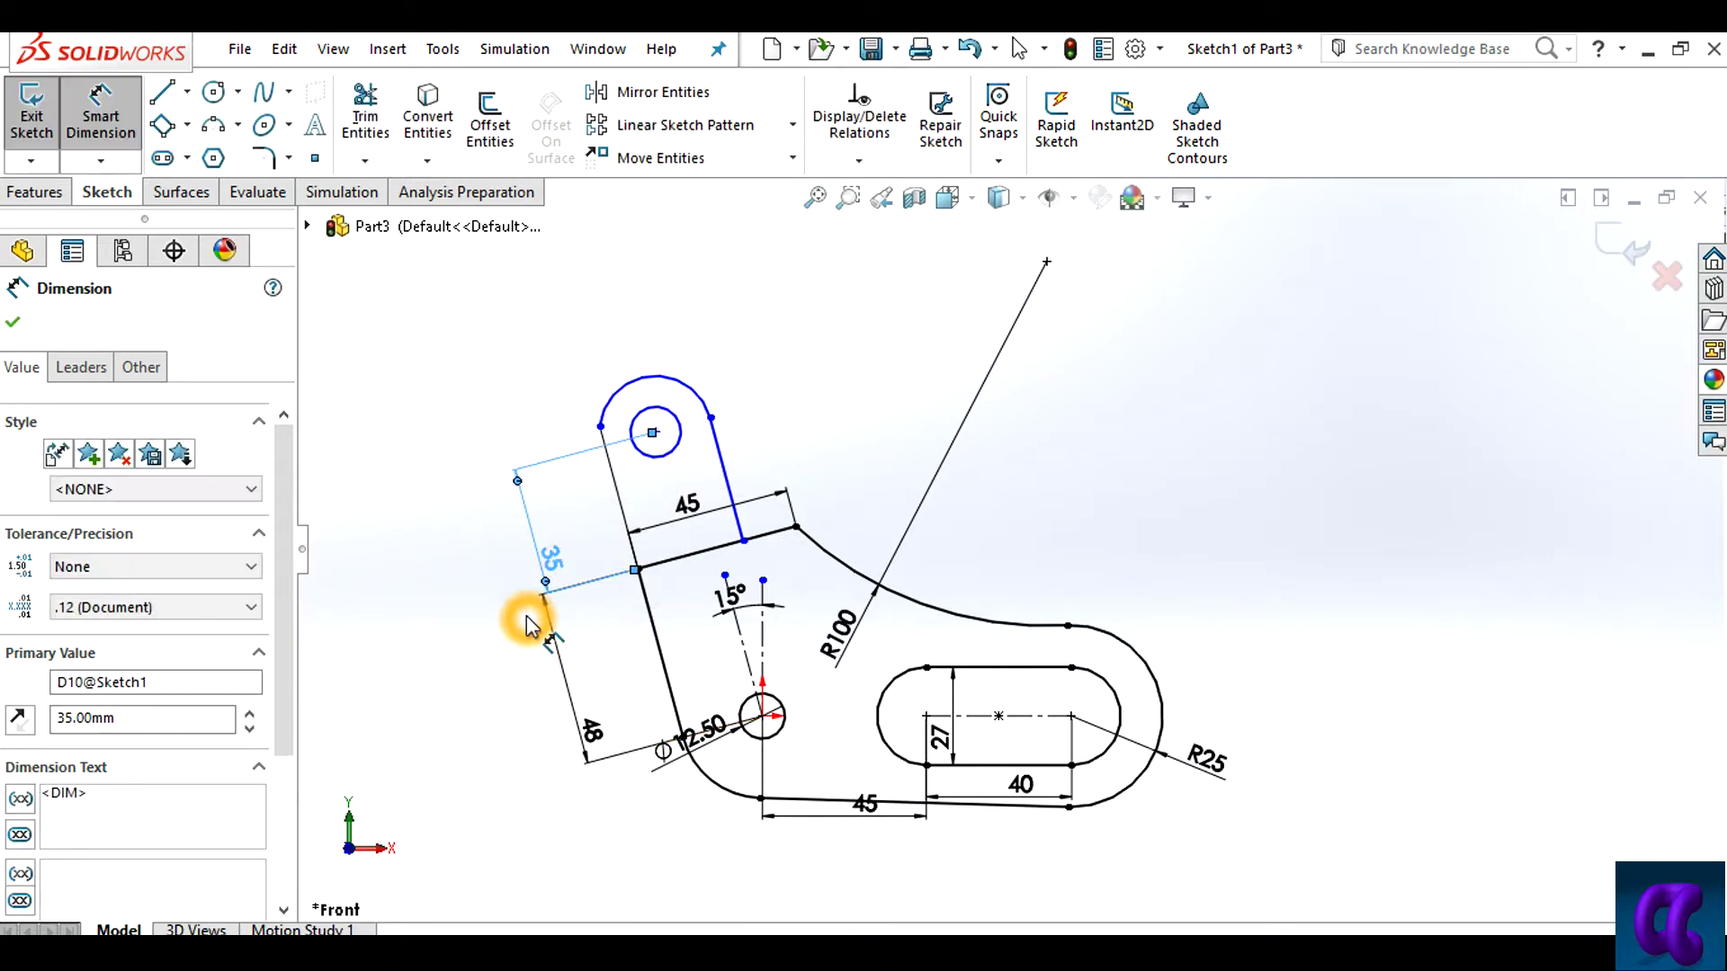
{"action": "key", "text": "Escape"}
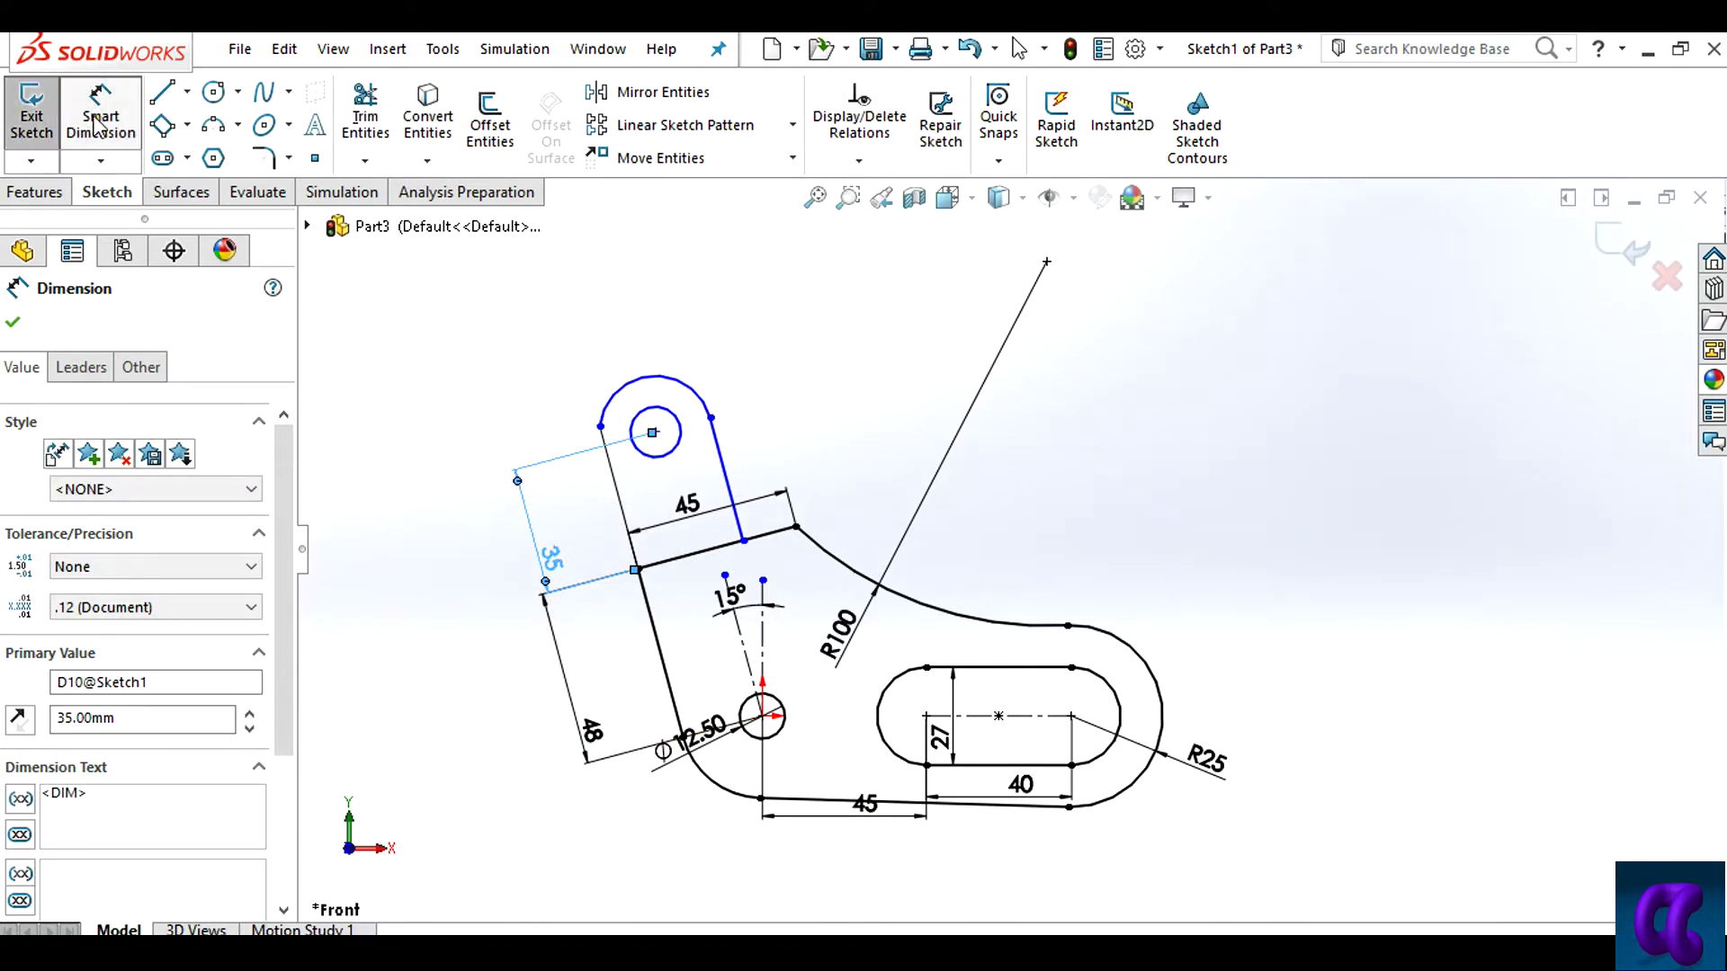
Make the lug's rounded top arc tangent to its side line
{"action": "left_click", "coordinate": [859, 160]}
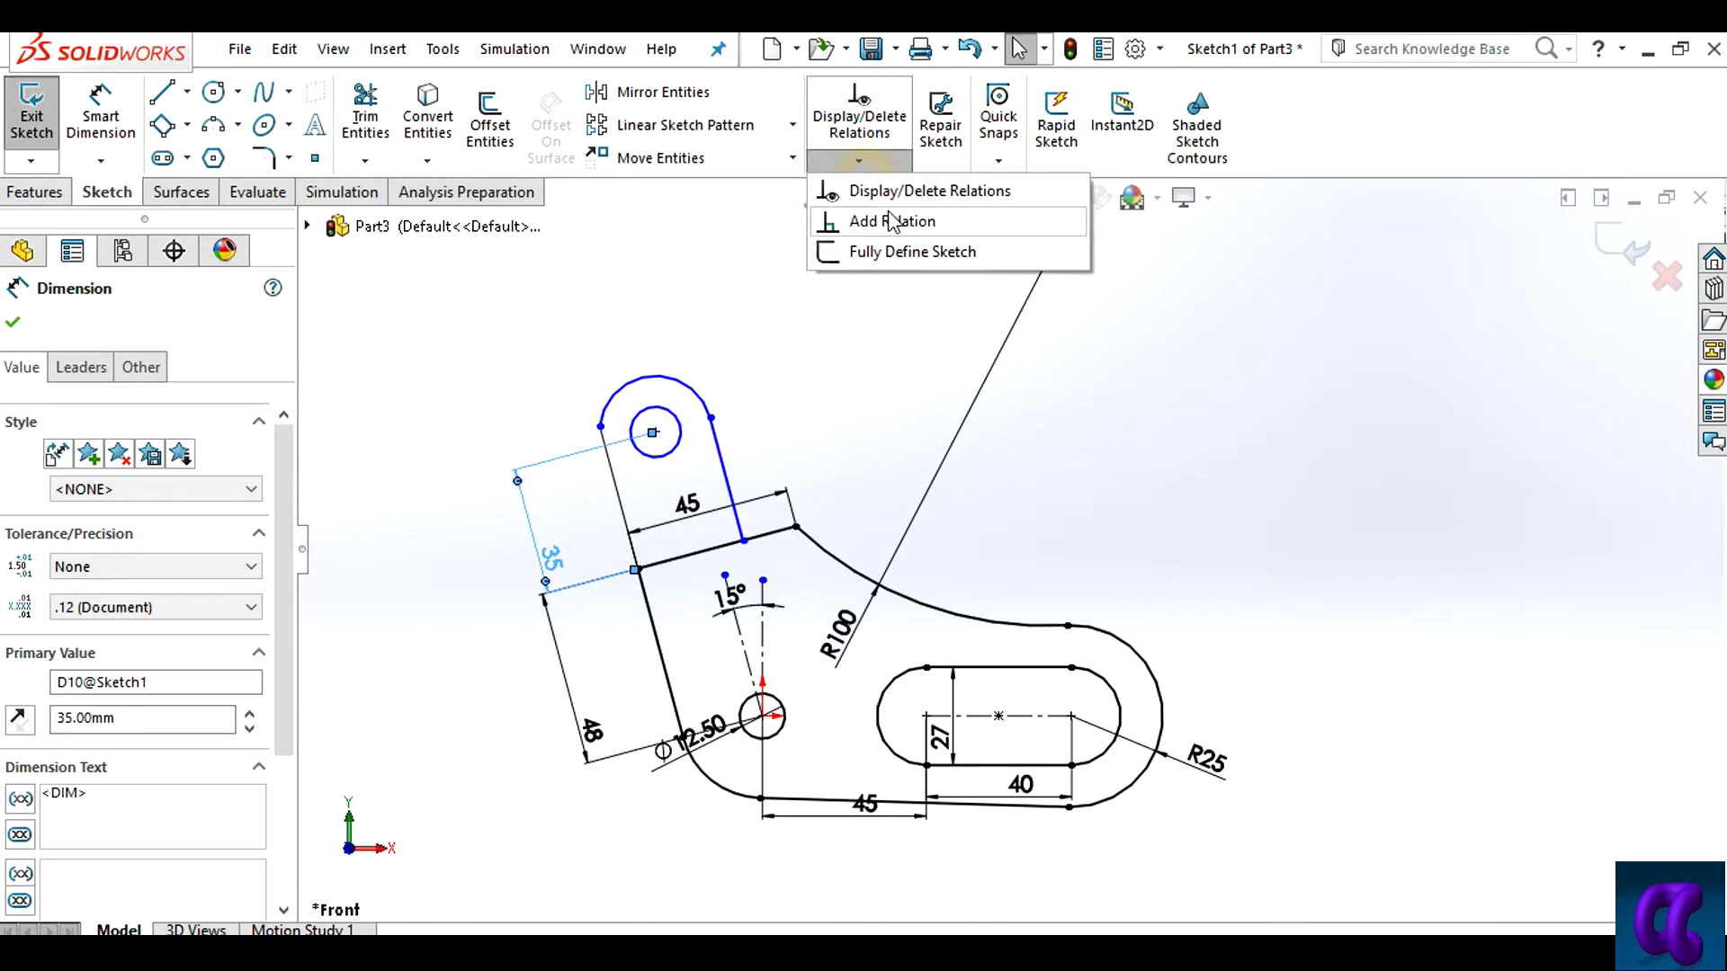
{"action": "left_click", "coordinate": [885, 221]}
{"action": "left_click", "coordinate": [625, 407]}
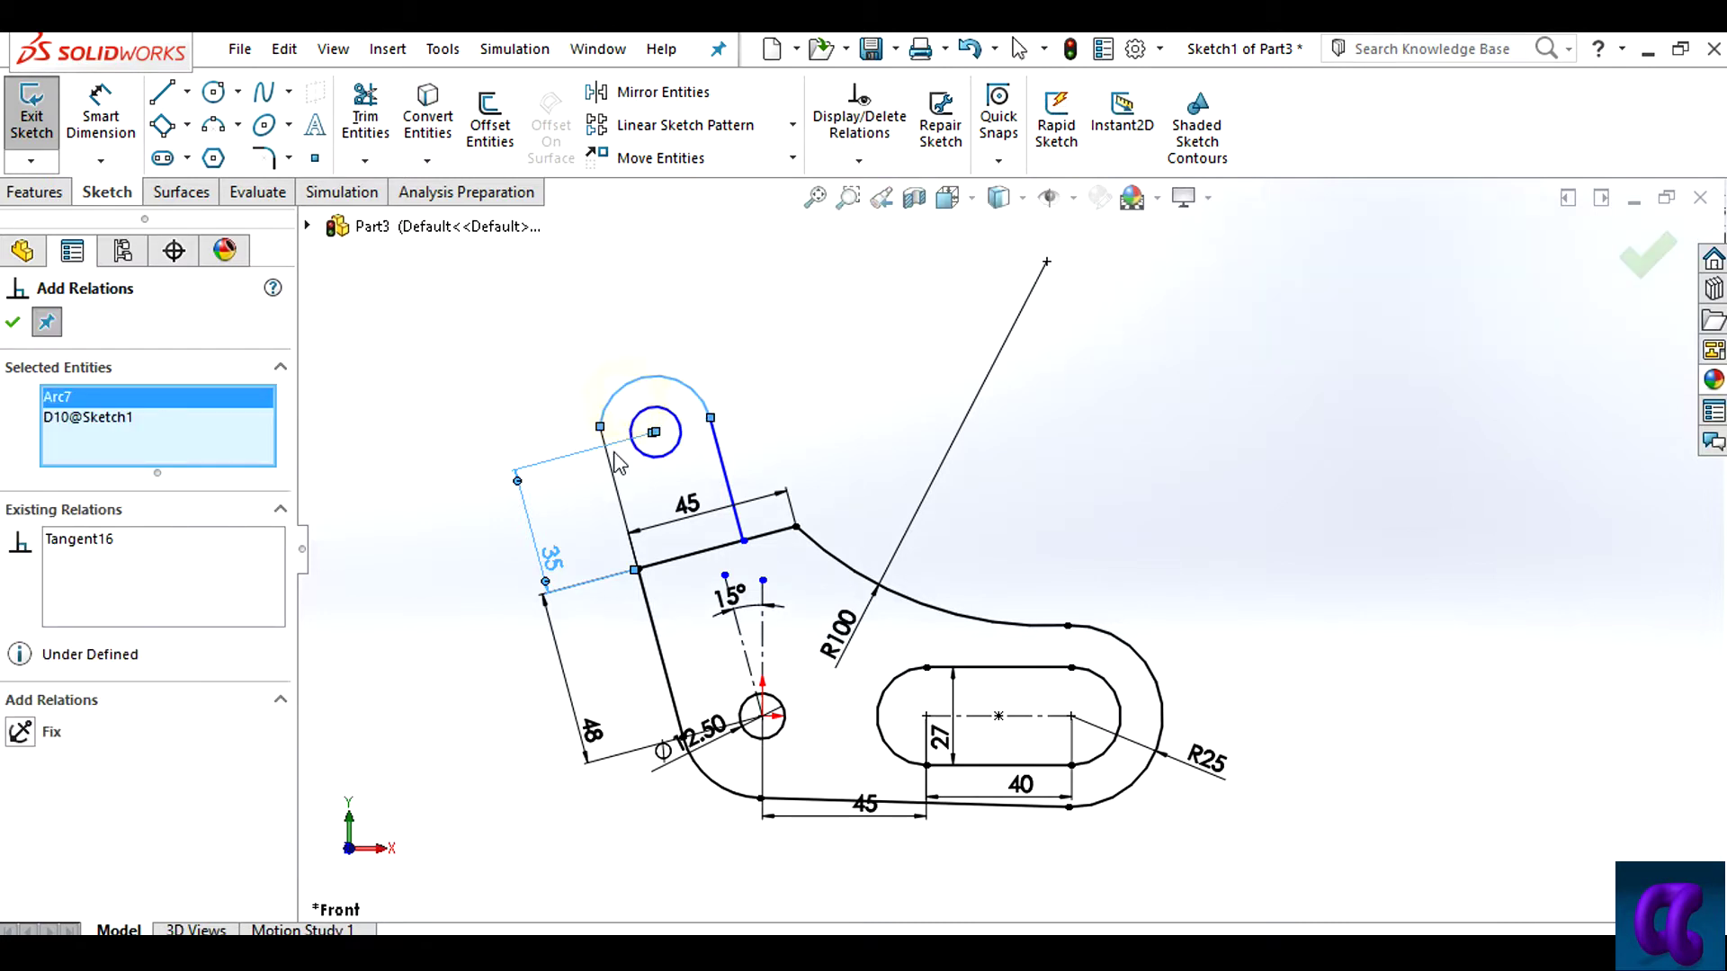
{"action": "left_click", "coordinate": [619, 499]}
{"action": "left_click", "coordinate": [19, 733]}
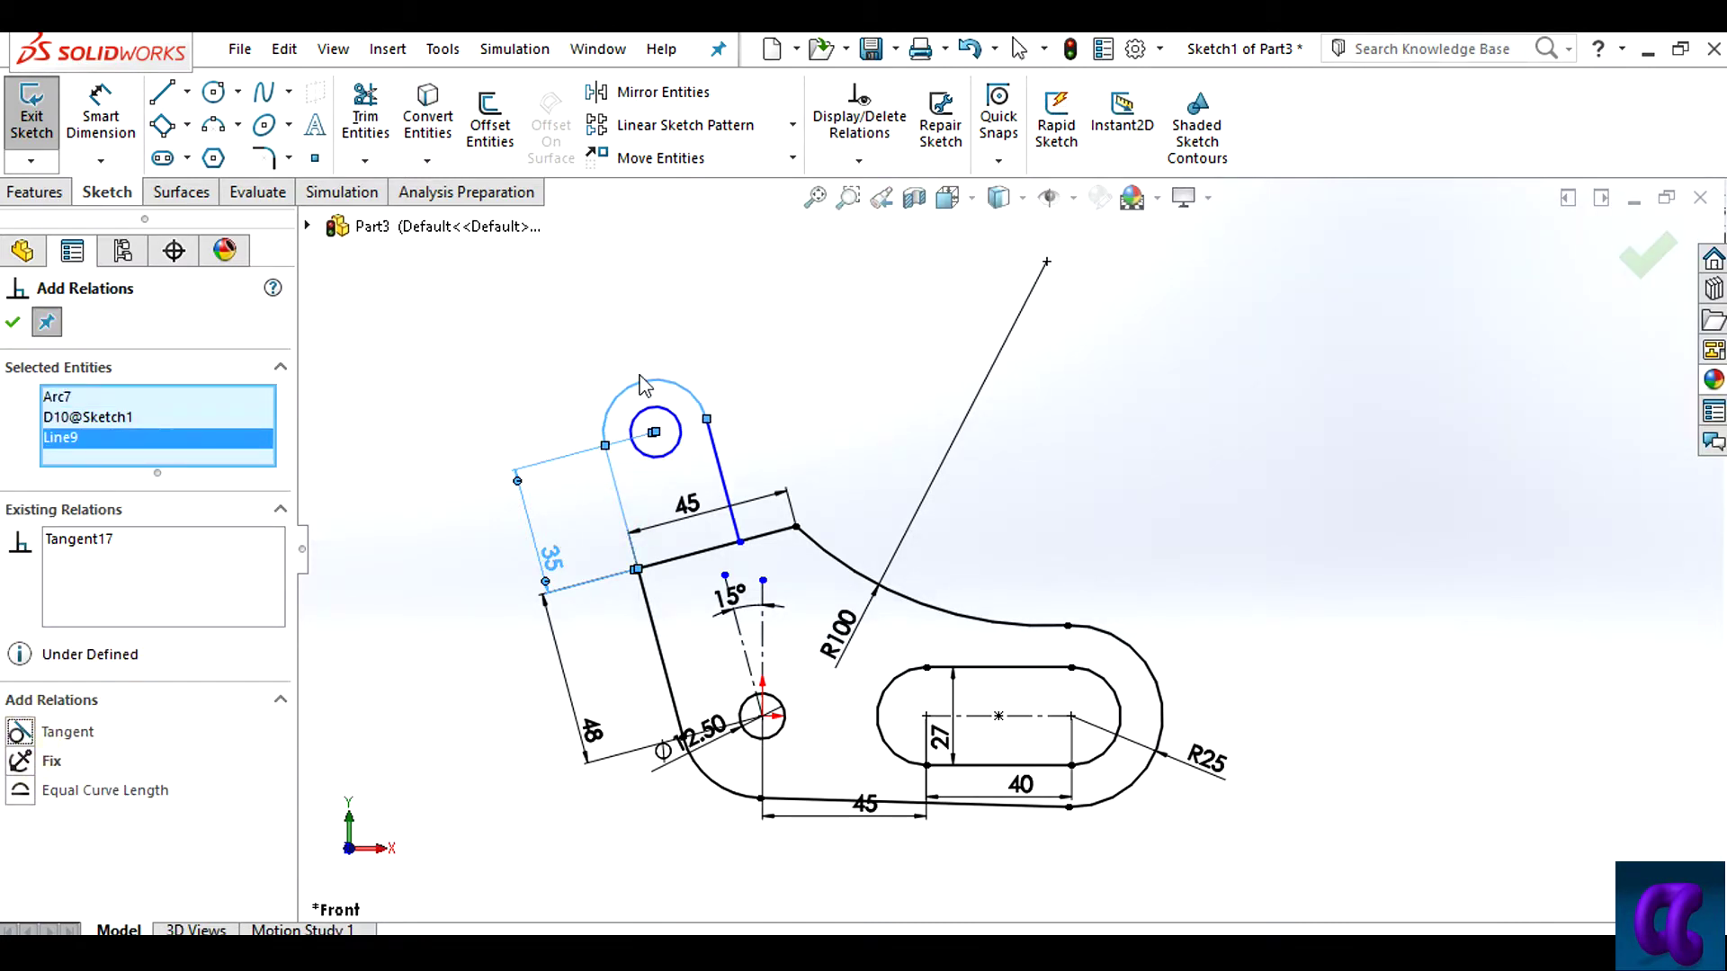
{"action": "left_click", "coordinate": [45, 324]}
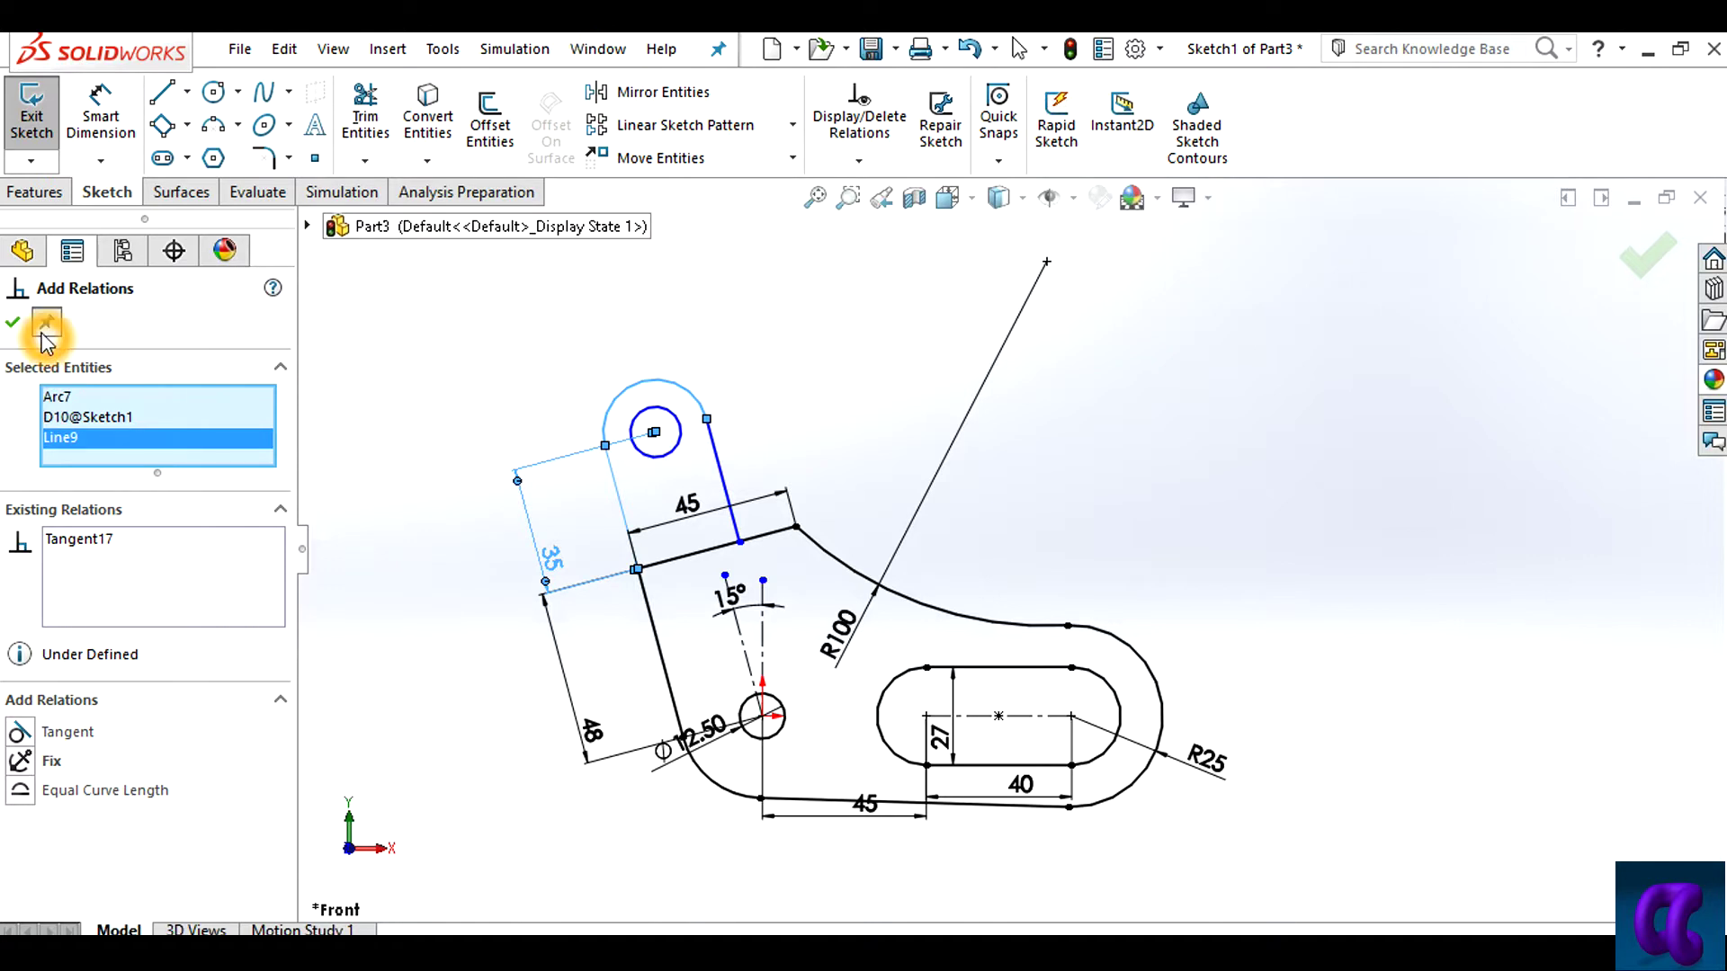
{"action": "left_click", "coordinate": [14, 321]}
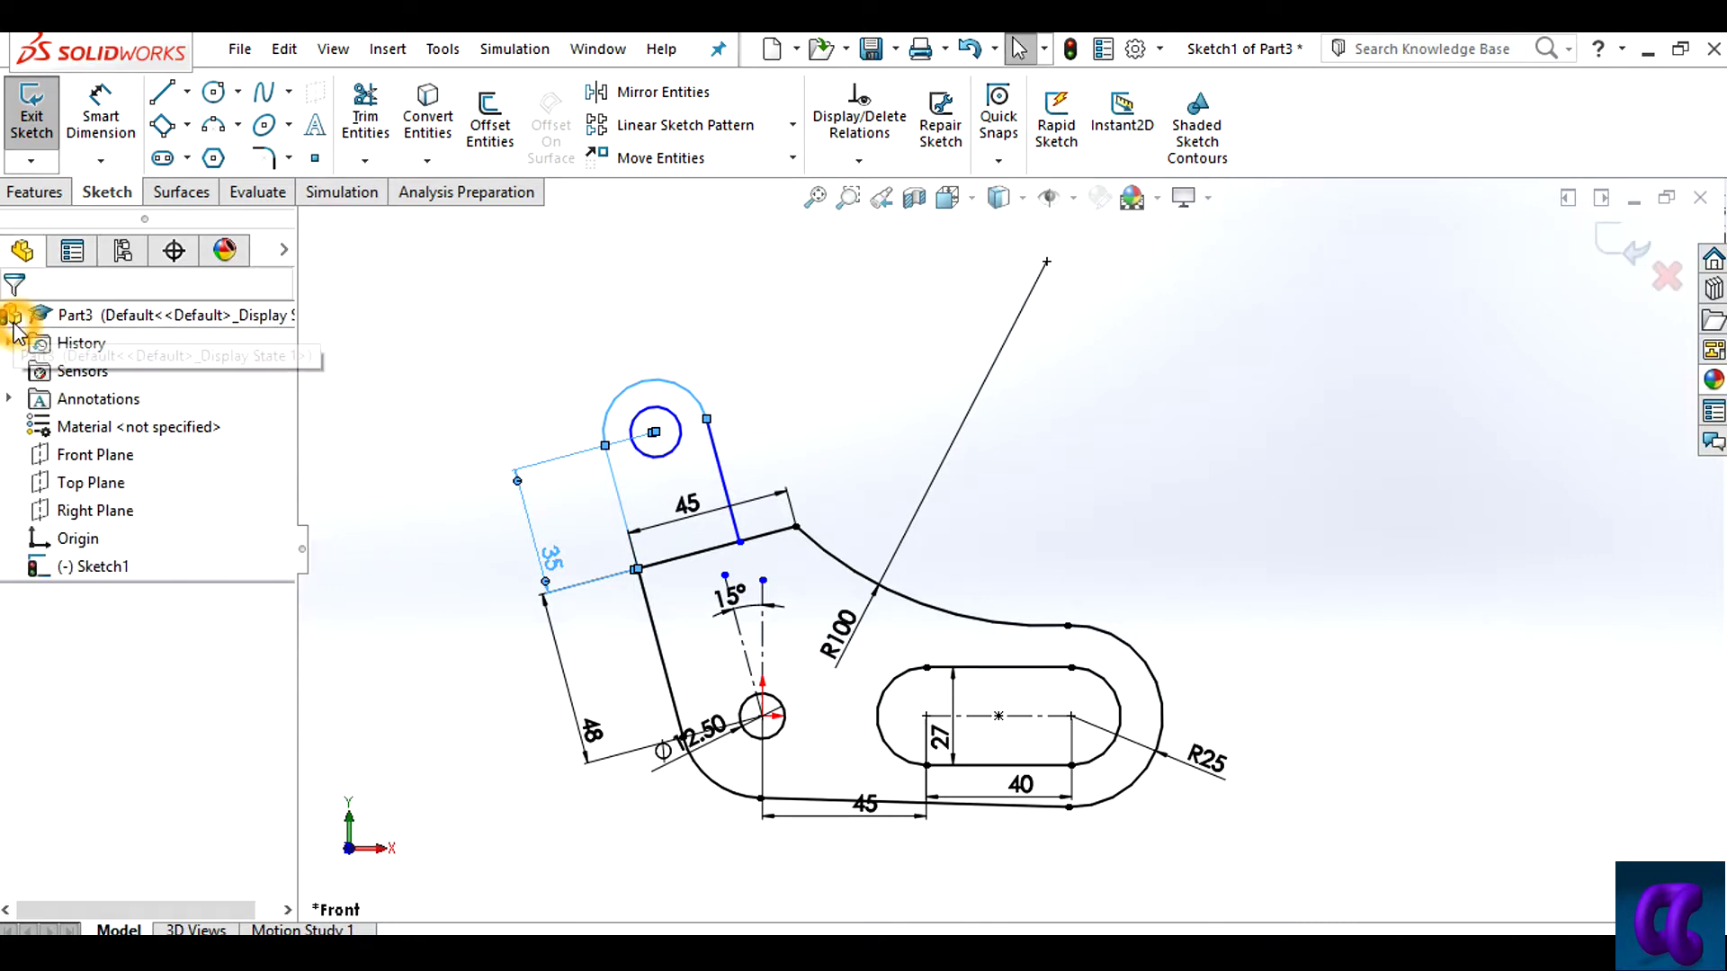
Dimension the lug's rounded top arc to radius 20
{"action": "left_click", "coordinate": [95, 124]}
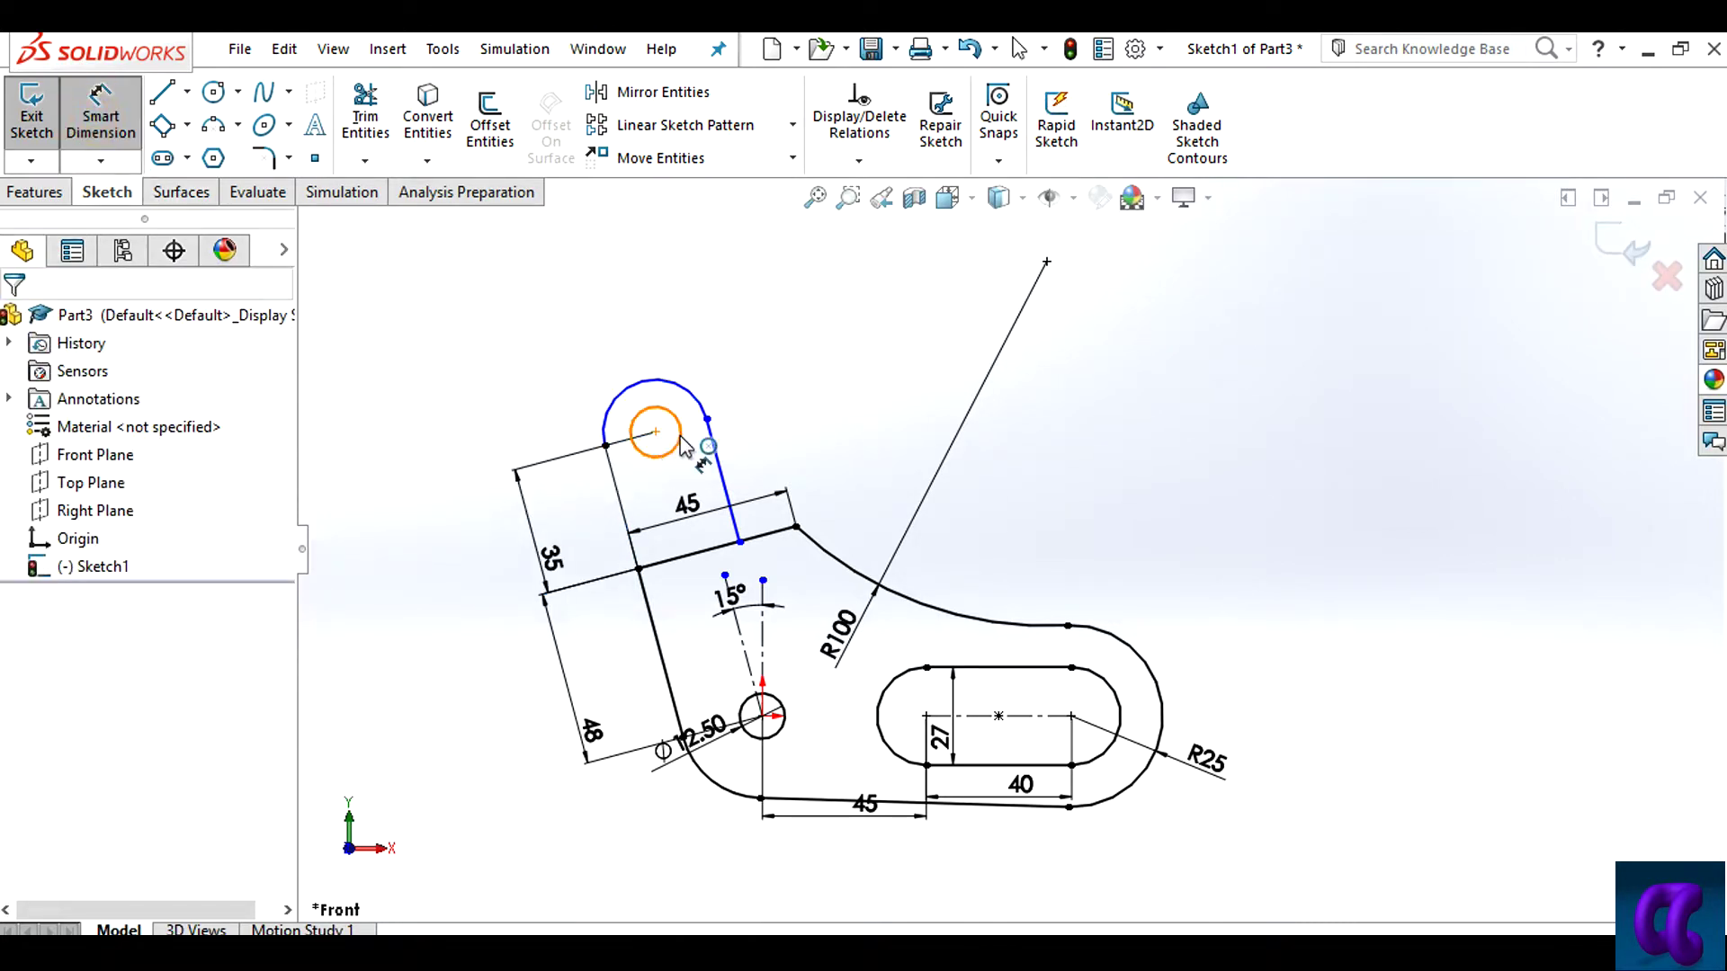
{"action": "left_click", "coordinate": [673, 406]}
{"action": "left_click", "coordinate": [679, 283]}
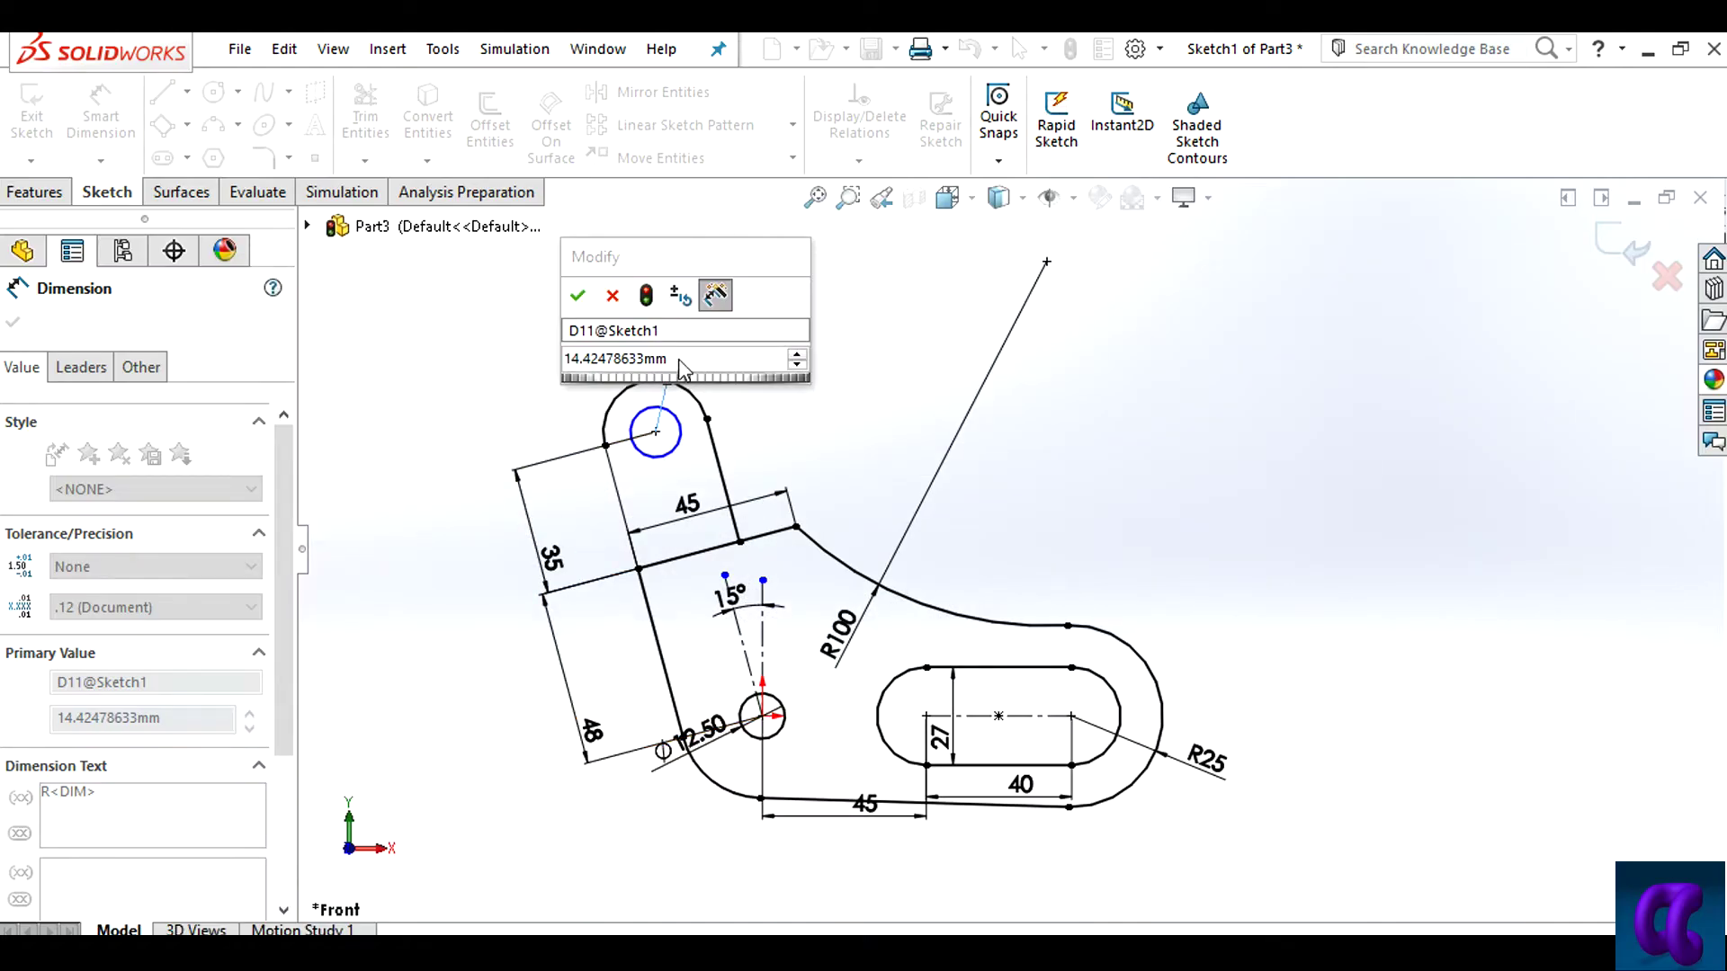
{"action": "double_click", "coordinate": [693, 360]}
{"action": "type", "text": "20"}
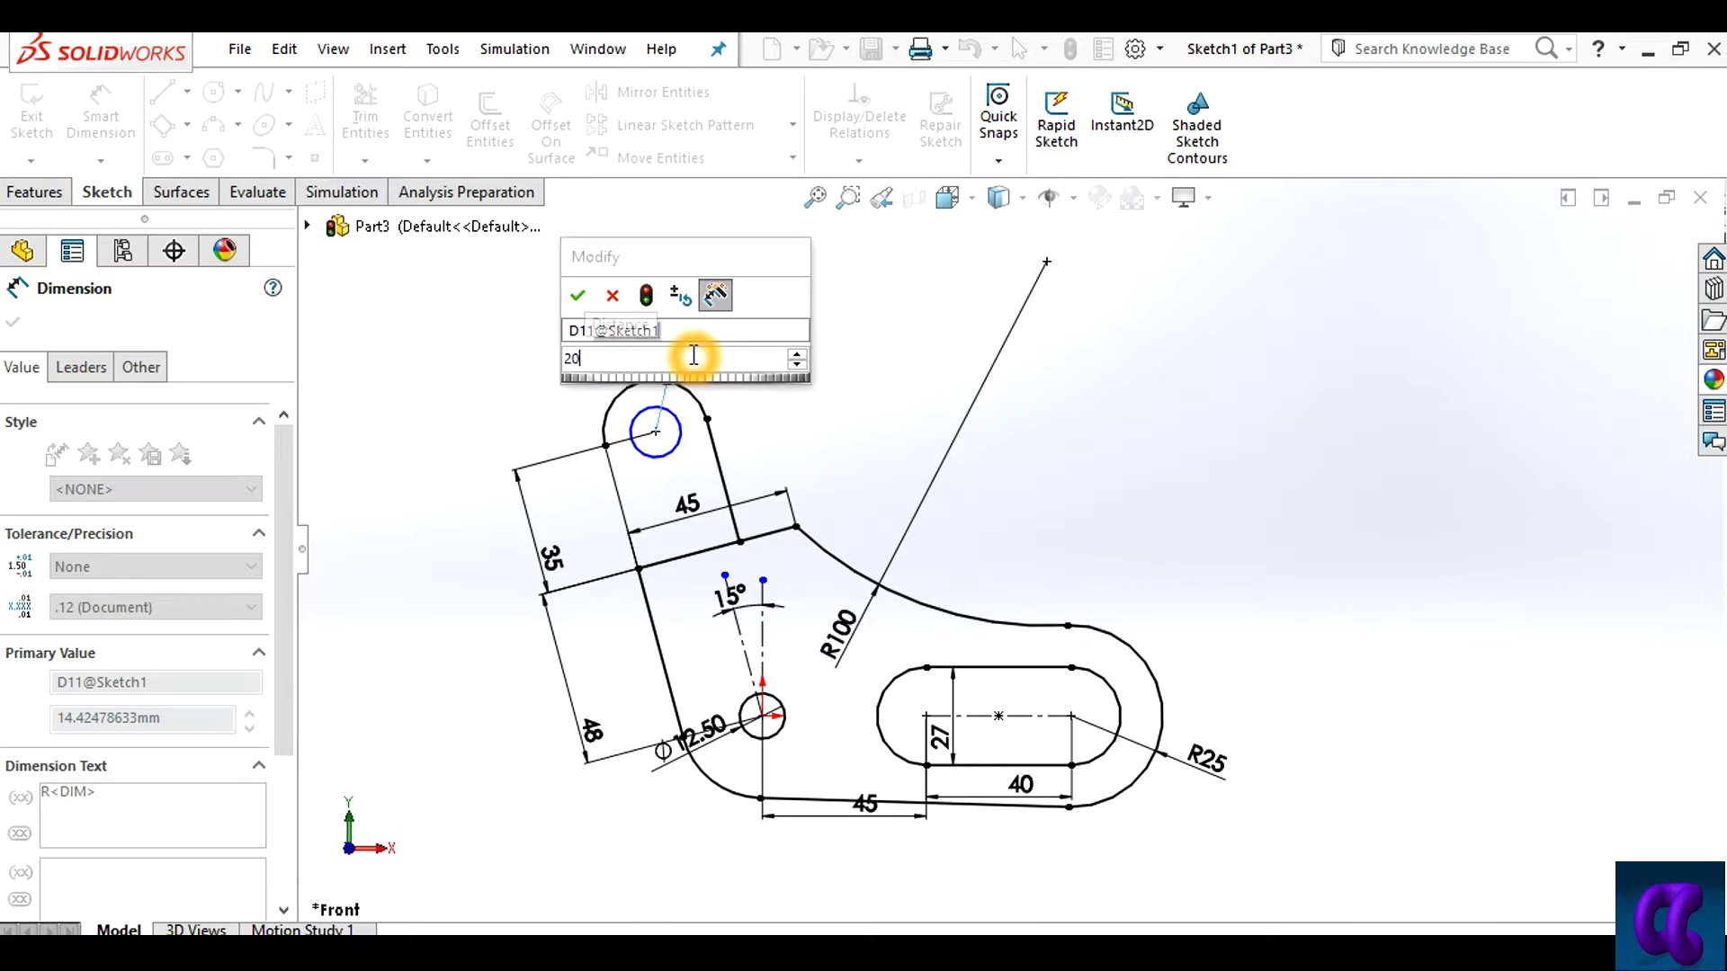
{"action": "key", "text": "Return"}
Dimension the lug hole to diameter 16 and exit Sketch1
{"action": "left_click", "coordinate": [698, 423]}
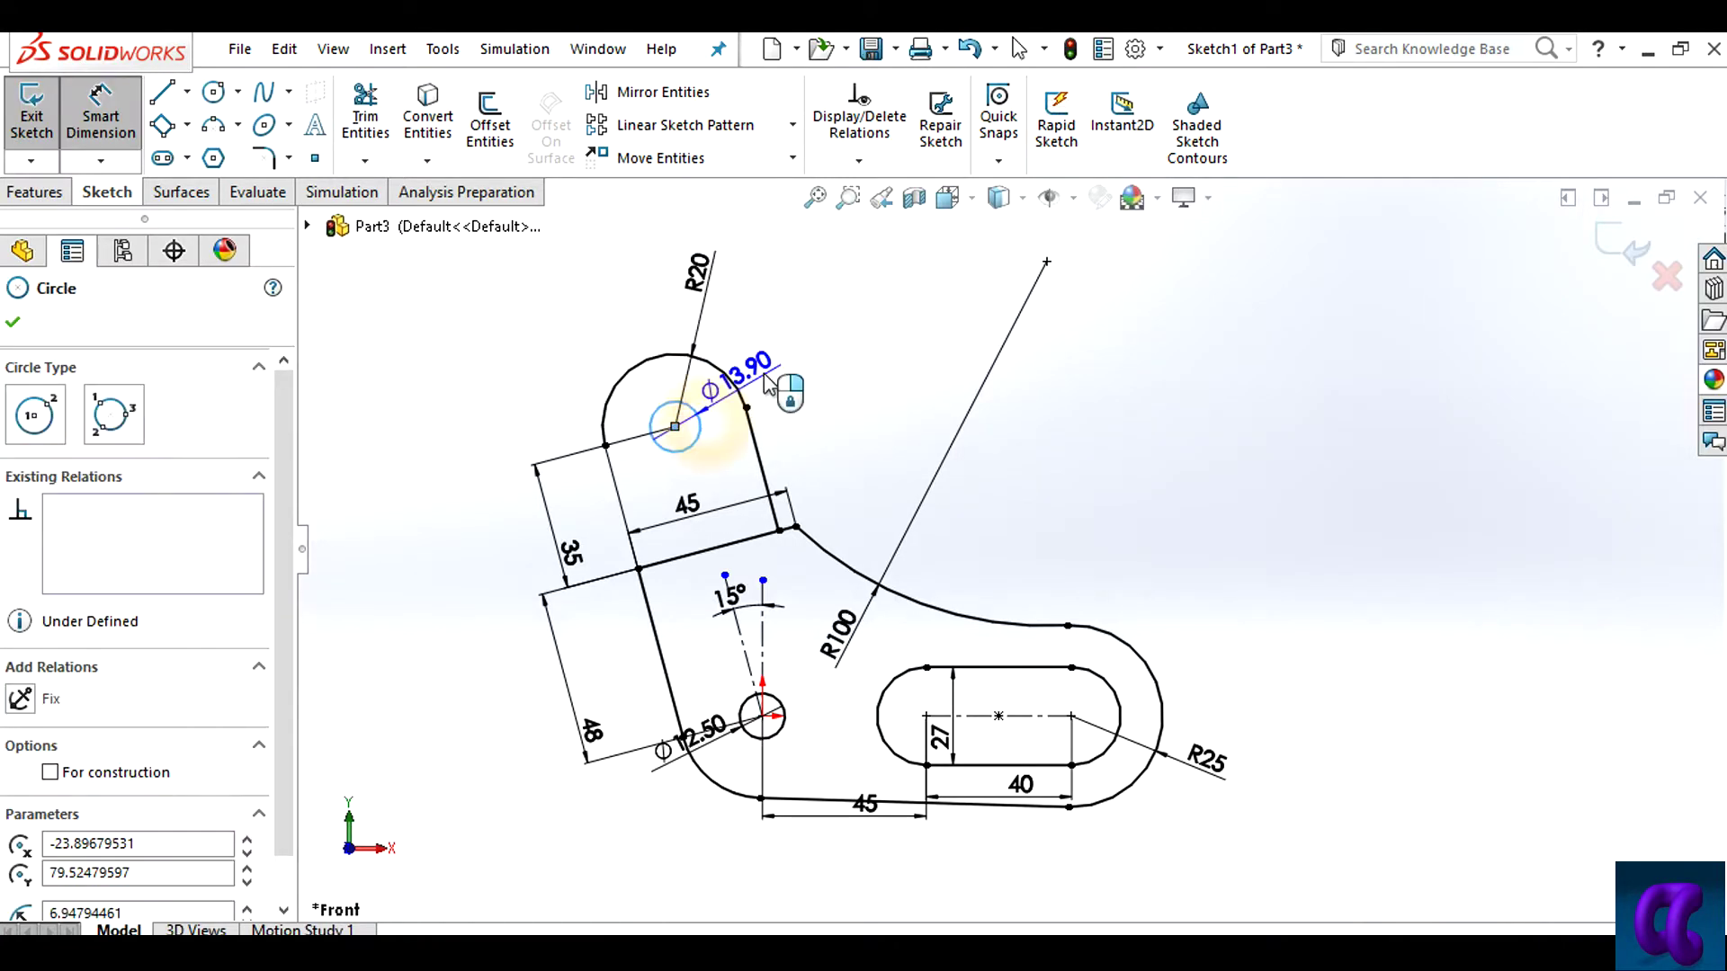
{"action": "left_click", "coordinate": [803, 373]}
{"action": "type", "text": "16"}
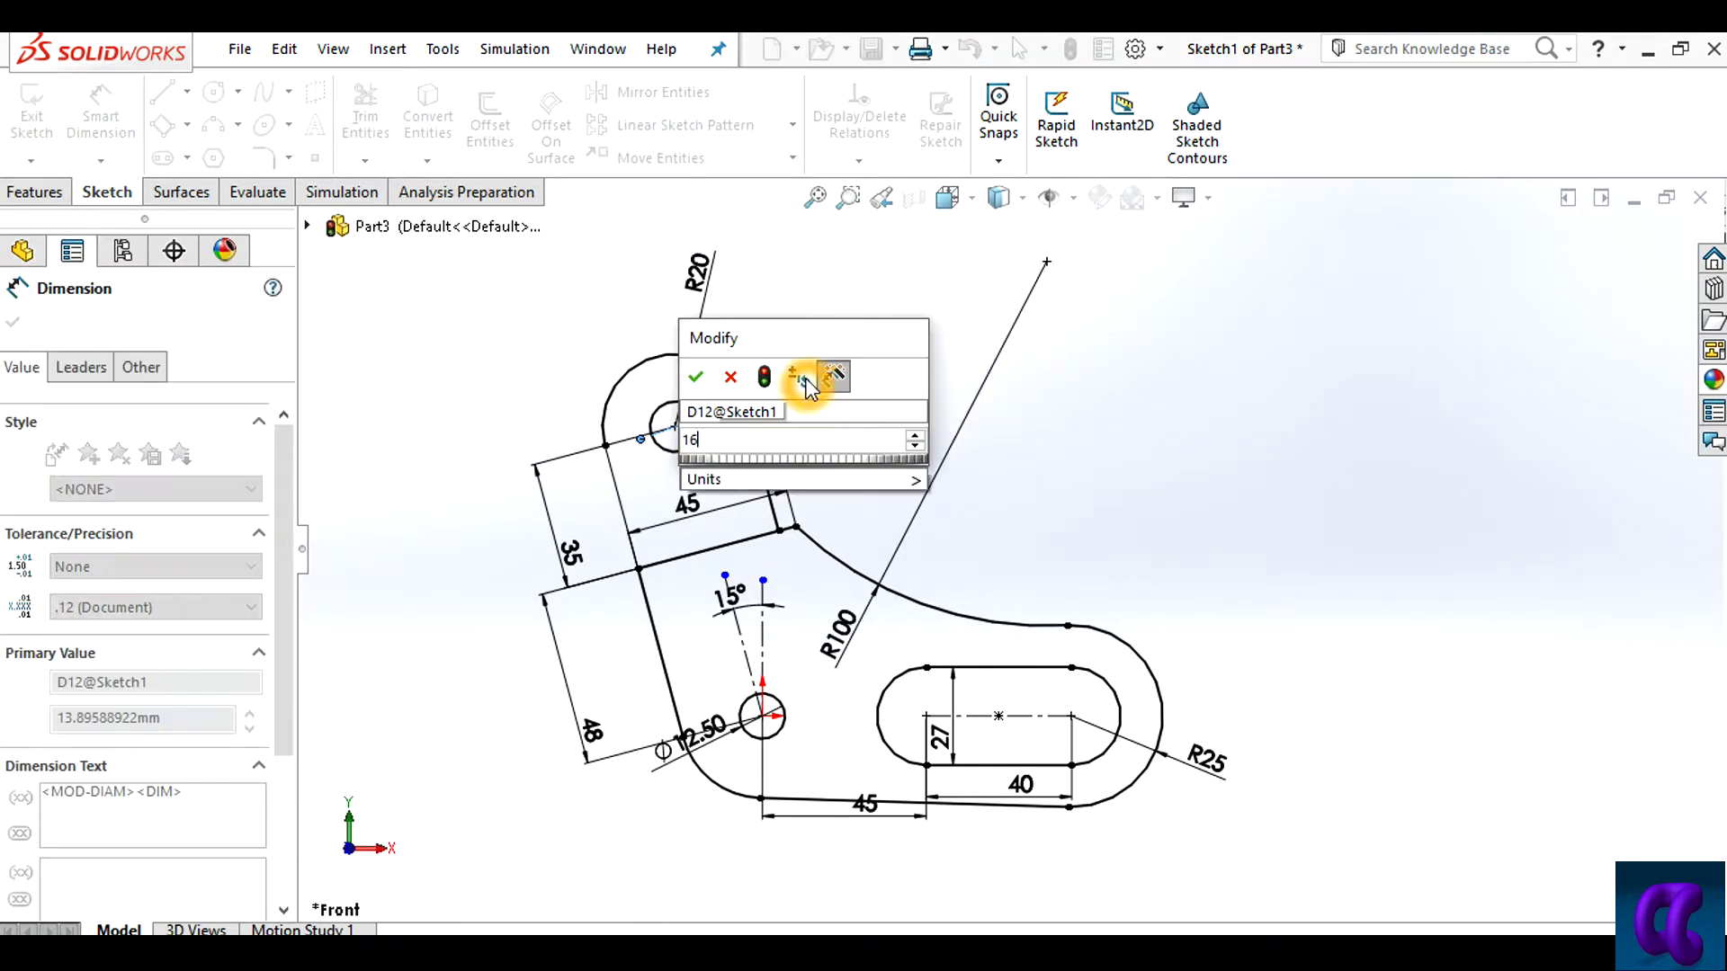
{"action": "key", "text": "Return"}
{"action": "key", "text": "Escape"}
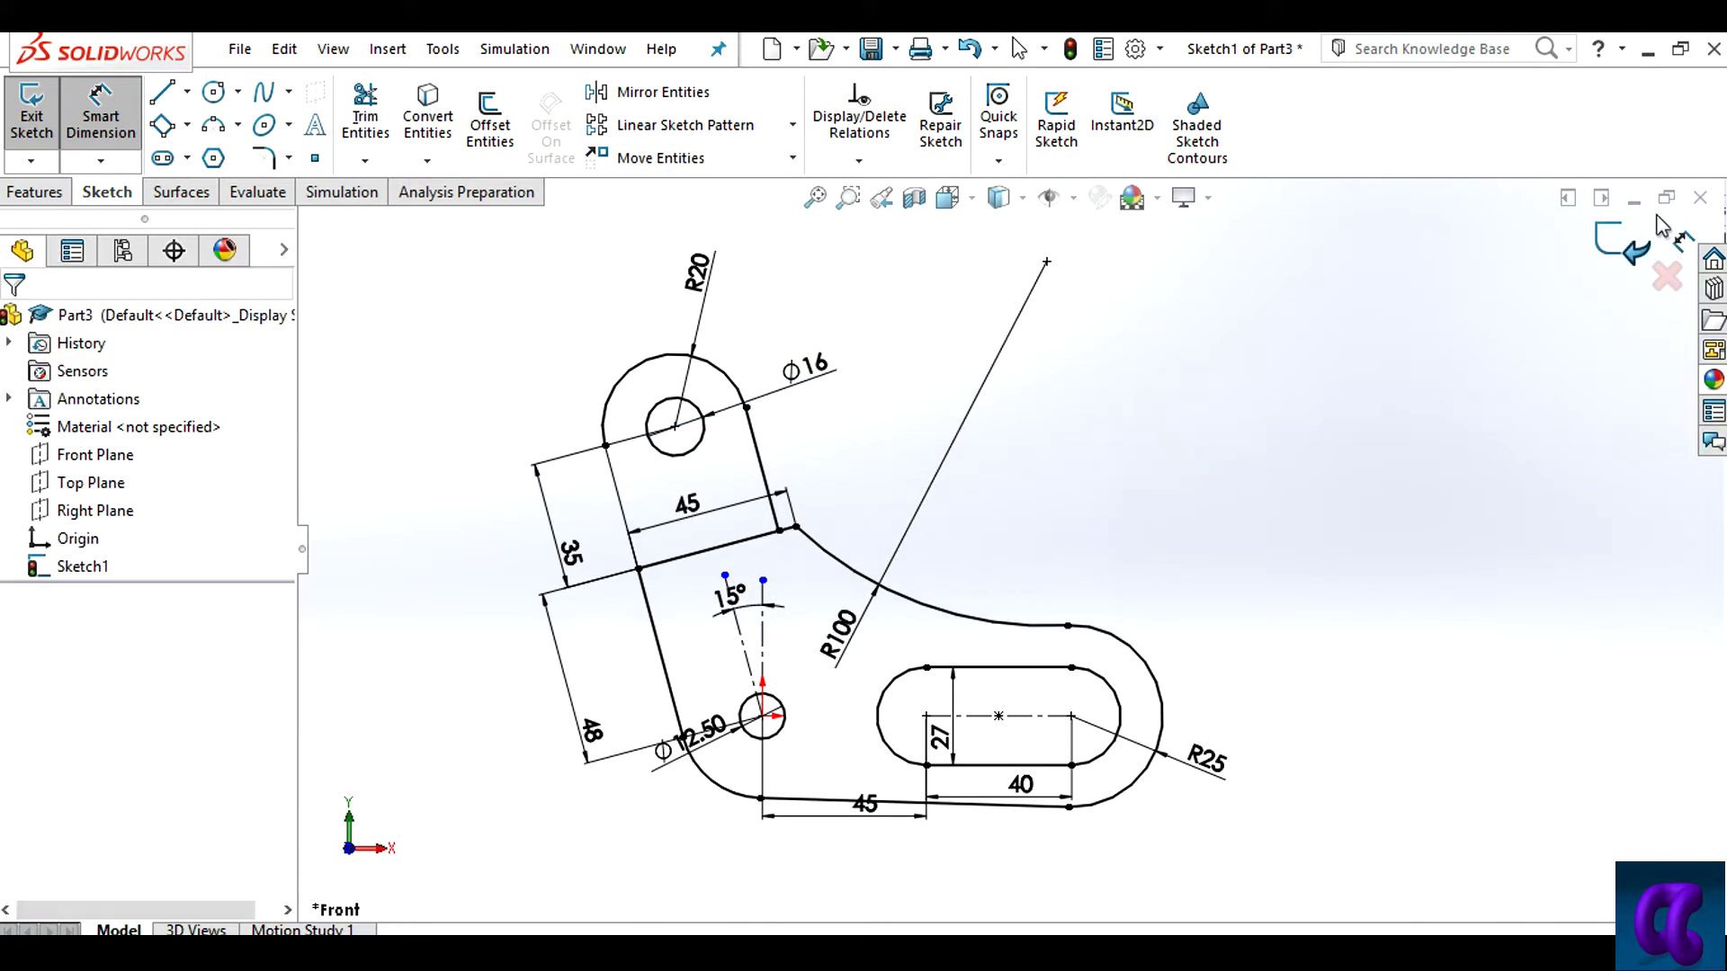
{"action": "left_click", "coordinate": [1630, 252]}
{"action": "scroll", "coordinate": [1107, 468], "scroll_direction": "up", "scroll_amount": 2}
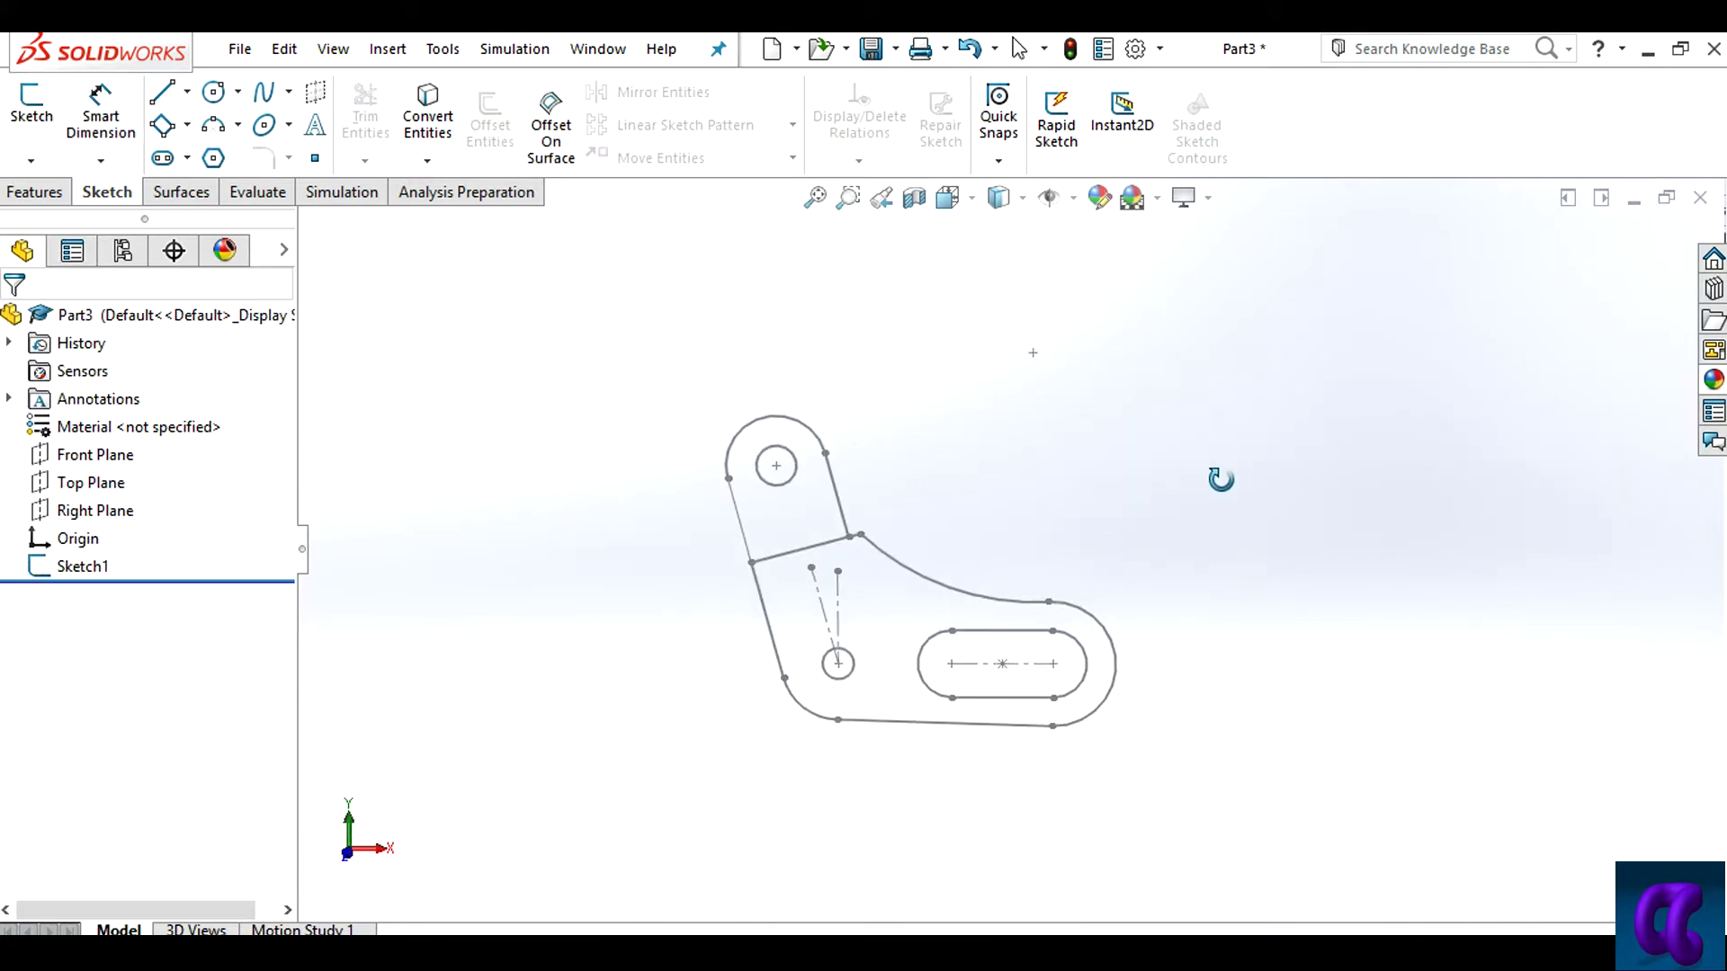
{"action": "mouse_move", "coordinate": [1184, 578]}
{"action": "middle_mouse_down"}
{"action": "mouse_move", "coordinate": [1034, 463]}
{"action": "mouse_move", "coordinate": [1111, 610]}
{"action": "mouse_move", "coordinate": [1046, 600]}
{"action": "mouse_move", "coordinate": [991, 538]}
{"action": "mouse_move", "coordinate": [1005, 545]}
{"action": "middle_mouse_up"}
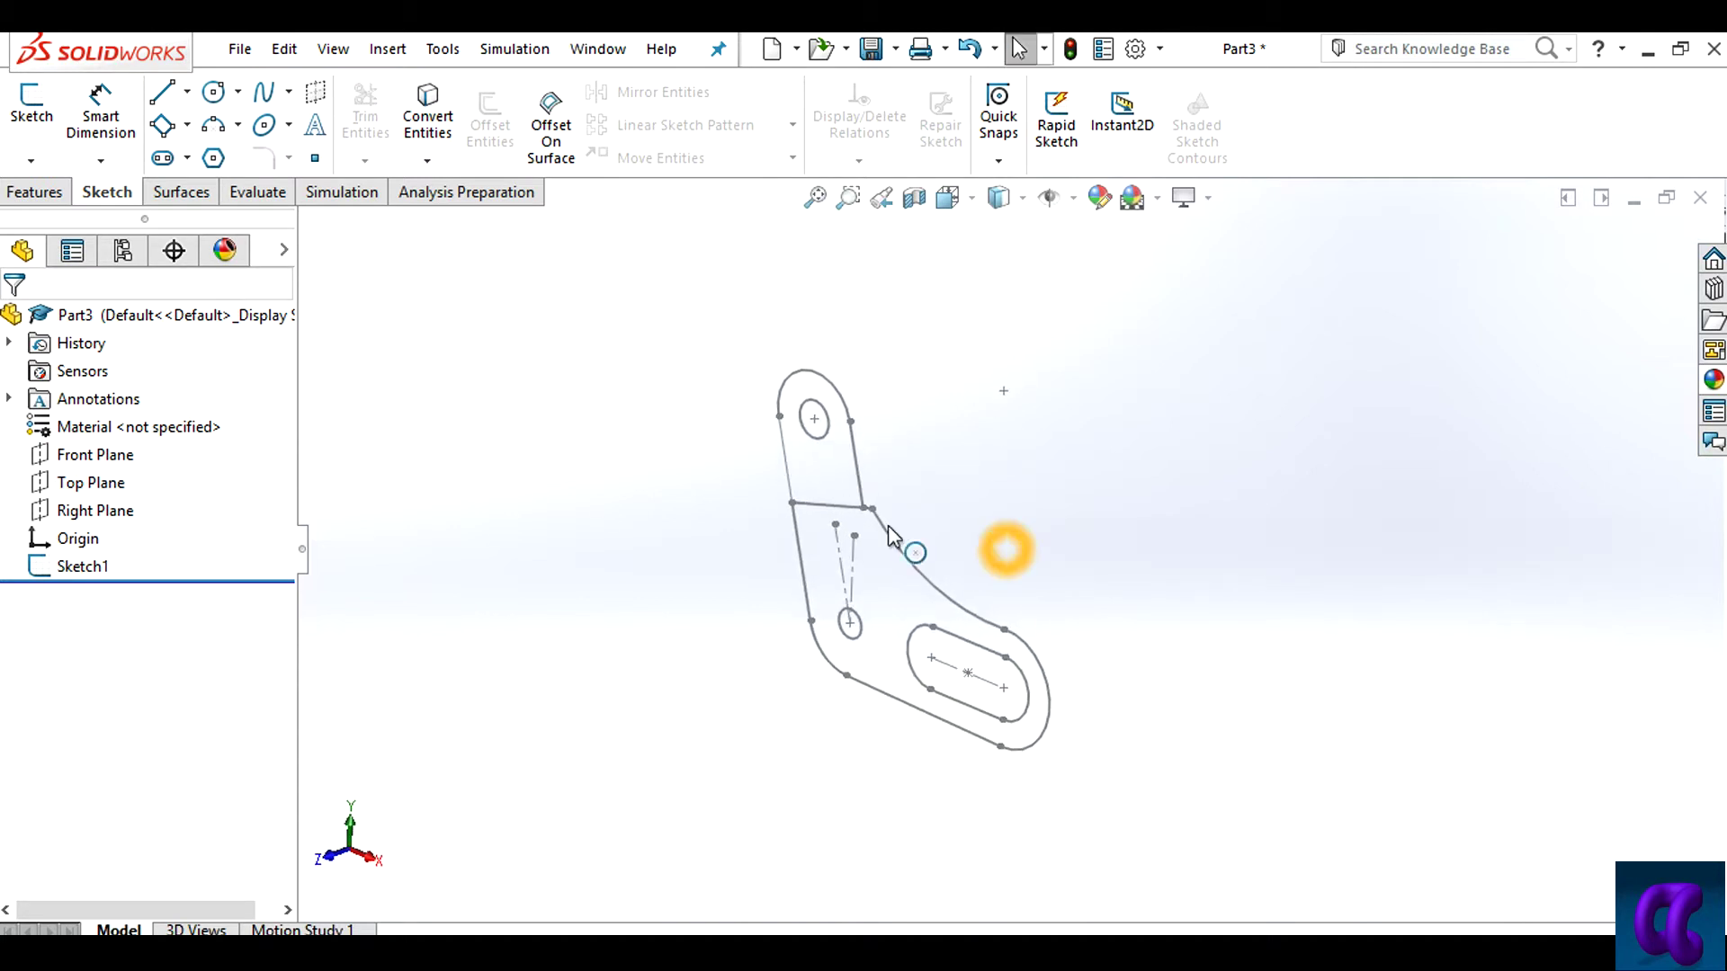
{"action": "left_click", "coordinate": [34, 192]}
{"action": "left_click", "coordinate": [43, 122]}
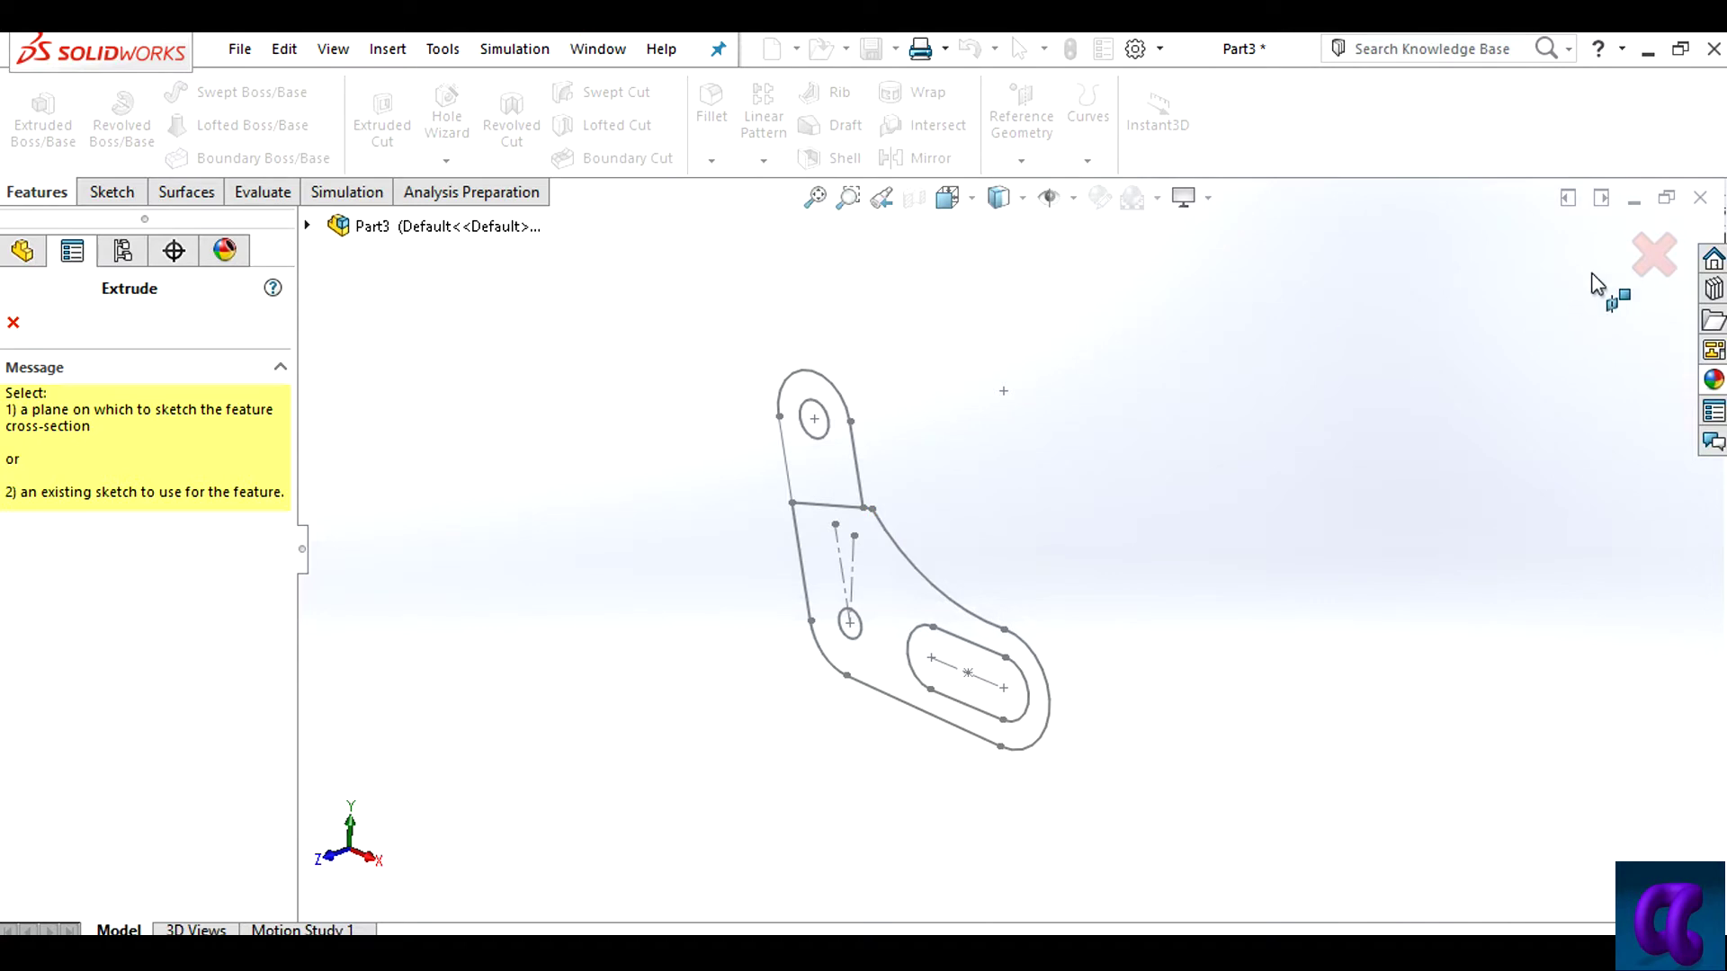
{"action": "left_click", "coordinate": [1653, 256]}
{"action": "left_click", "coordinate": [941, 594]}
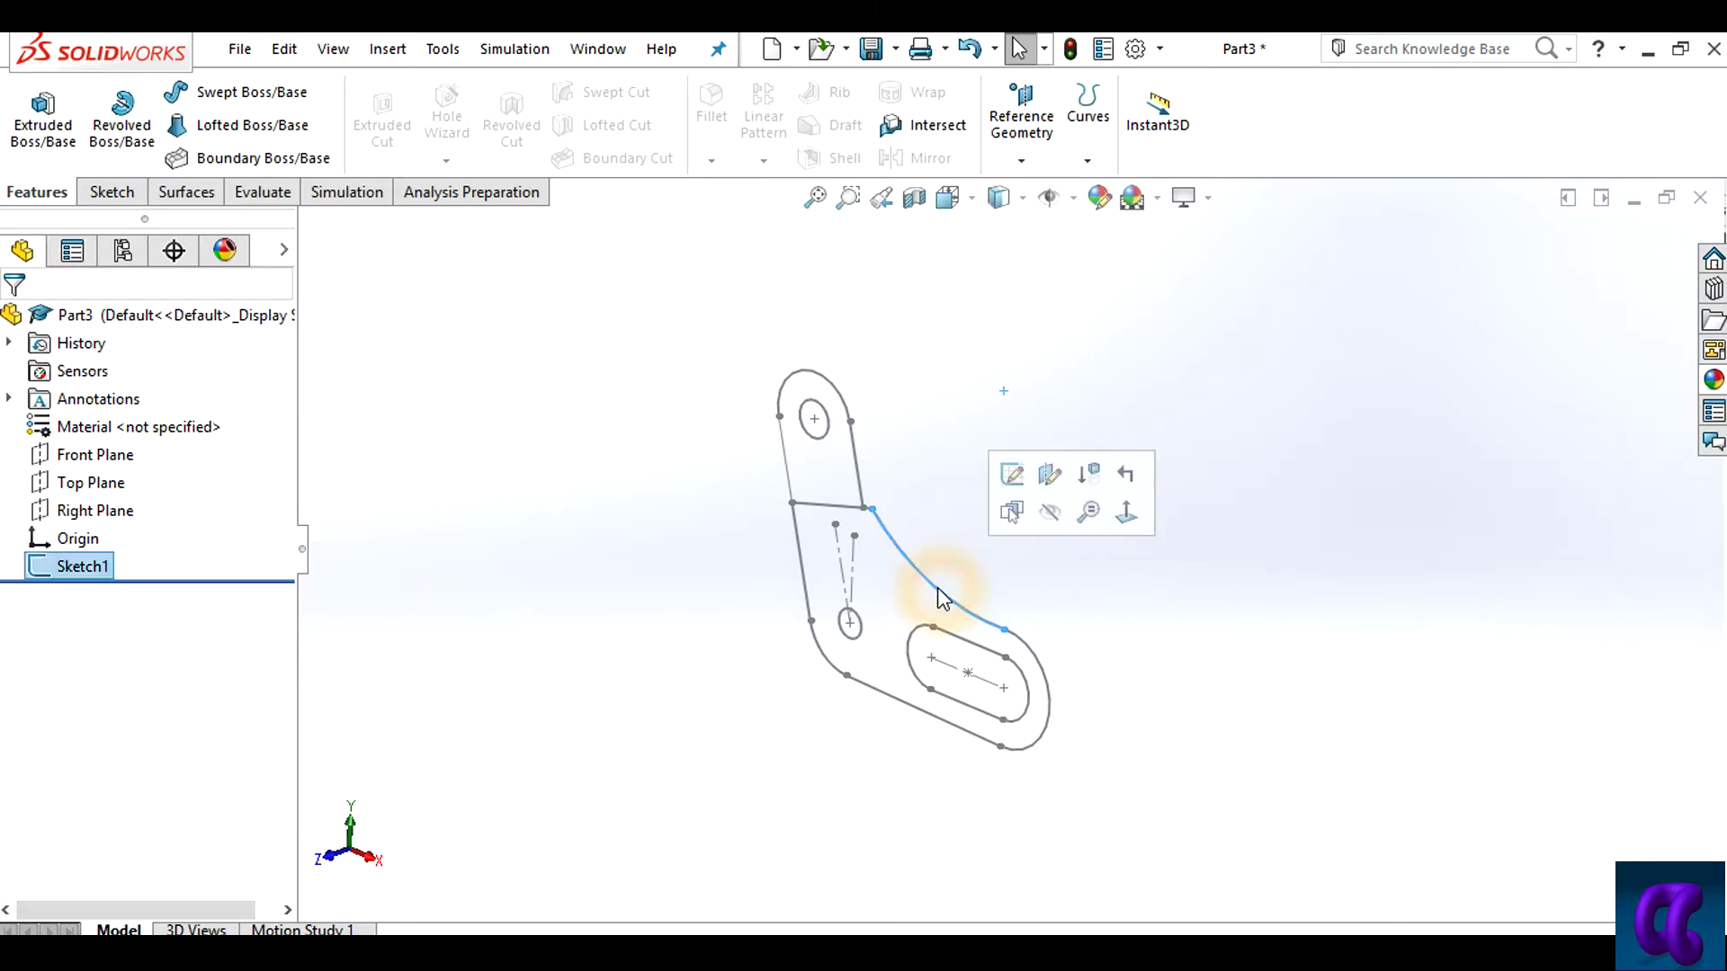
{"action": "left_click", "coordinate": [1011, 474]}
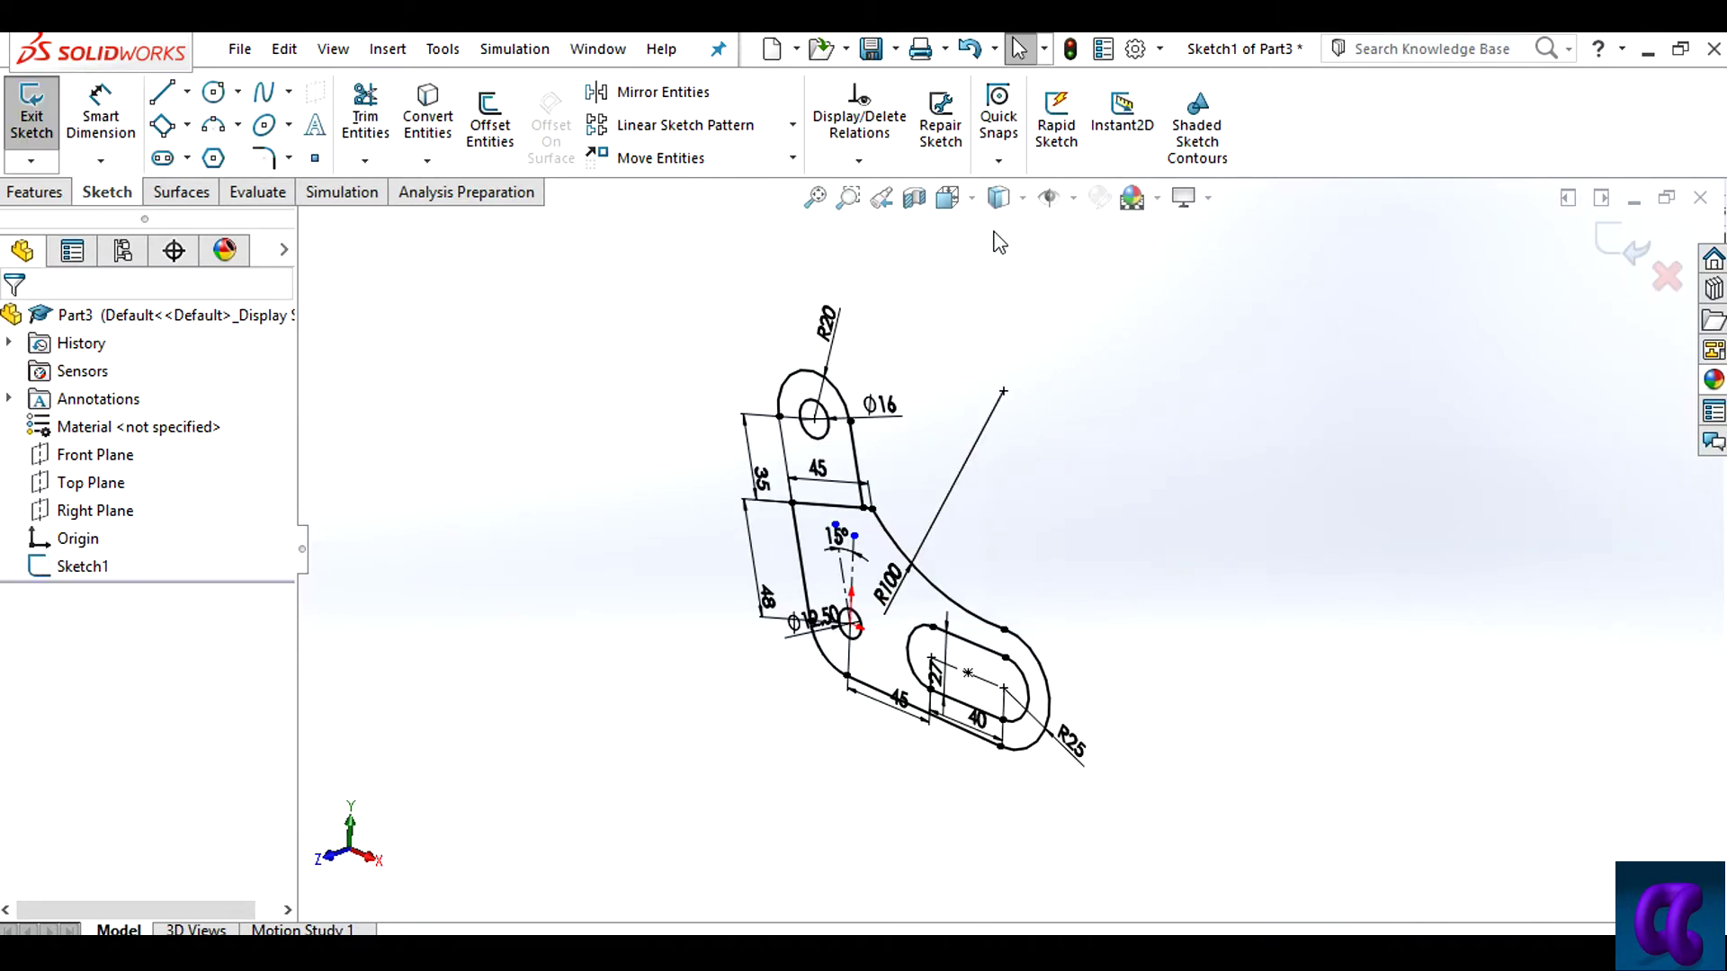
{"action": "left_click", "coordinate": [974, 197]}
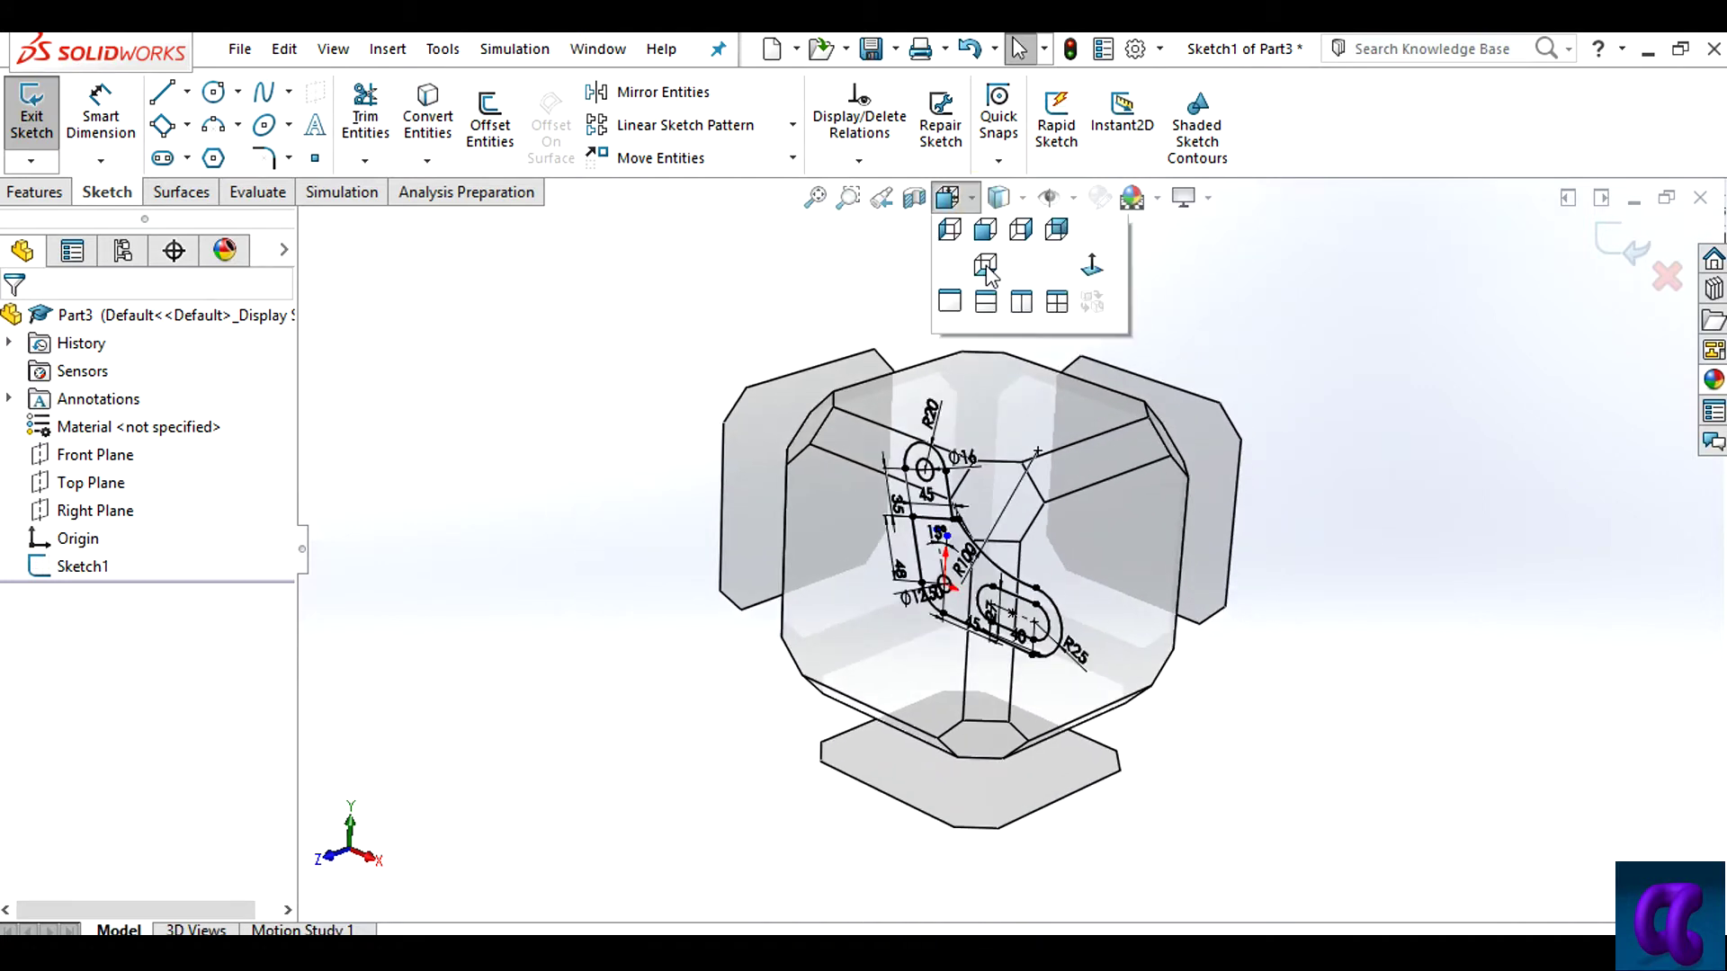
{"action": "left_click", "coordinate": [1095, 339]}
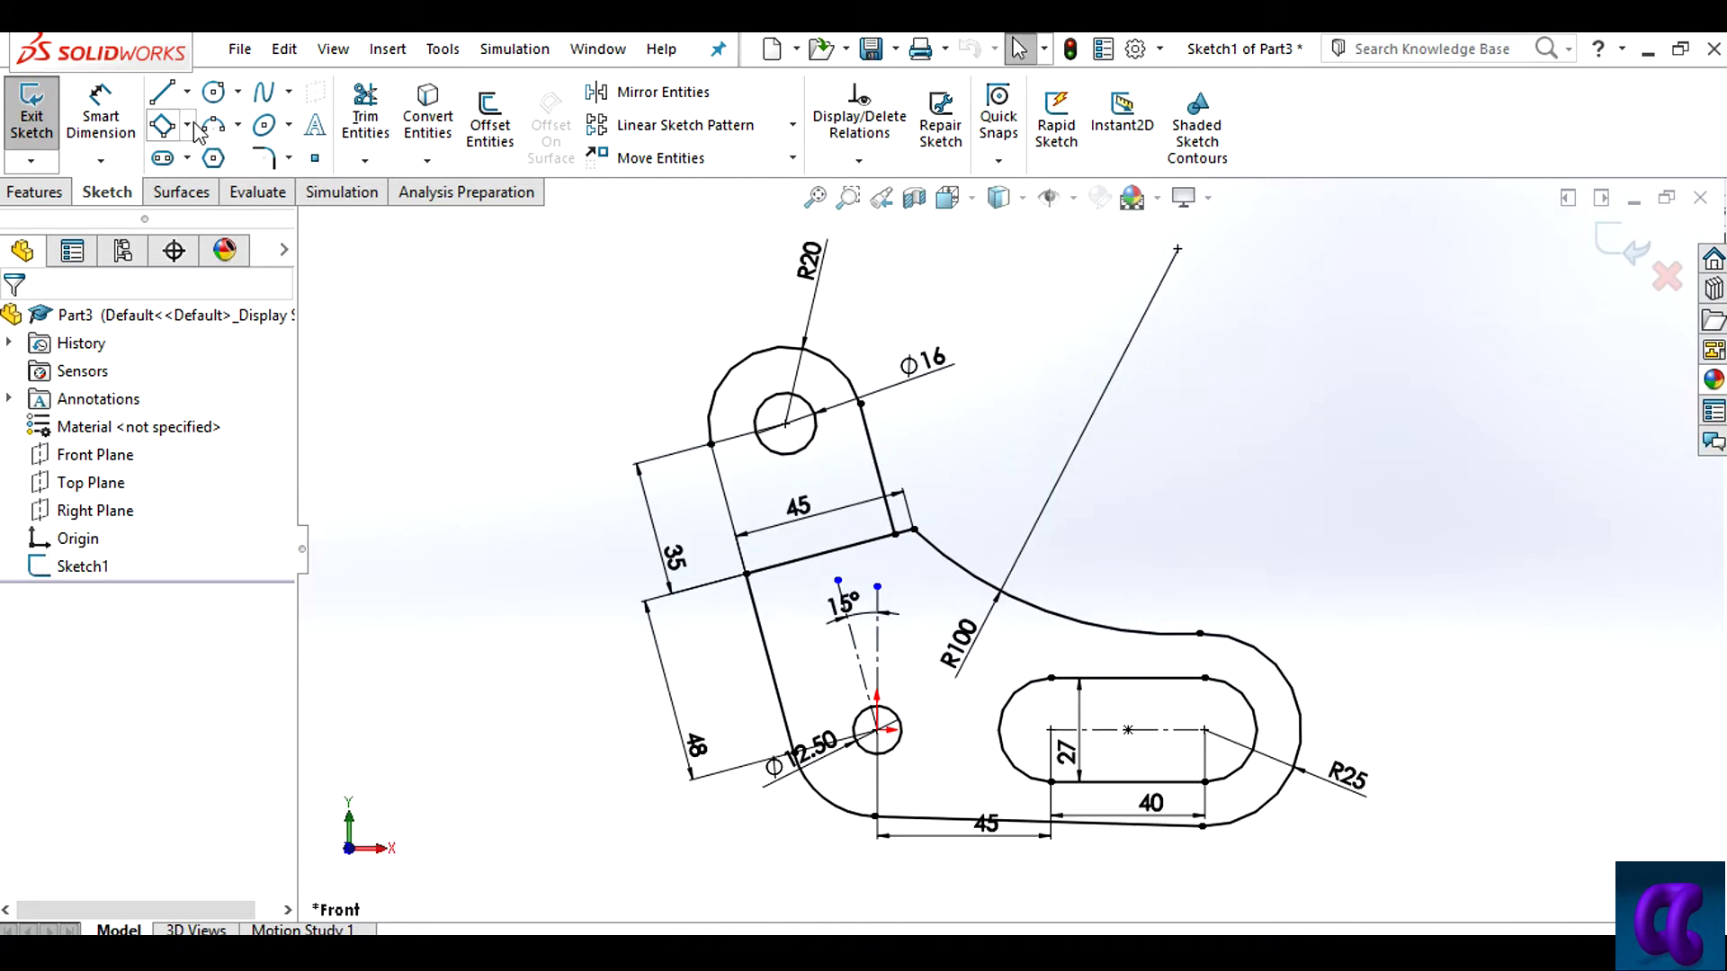
Draw a vertical line across the bracket just left of the slot
{"action": "left_click", "coordinate": [167, 112]}
{"action": "left_click", "coordinate": [954, 492]}
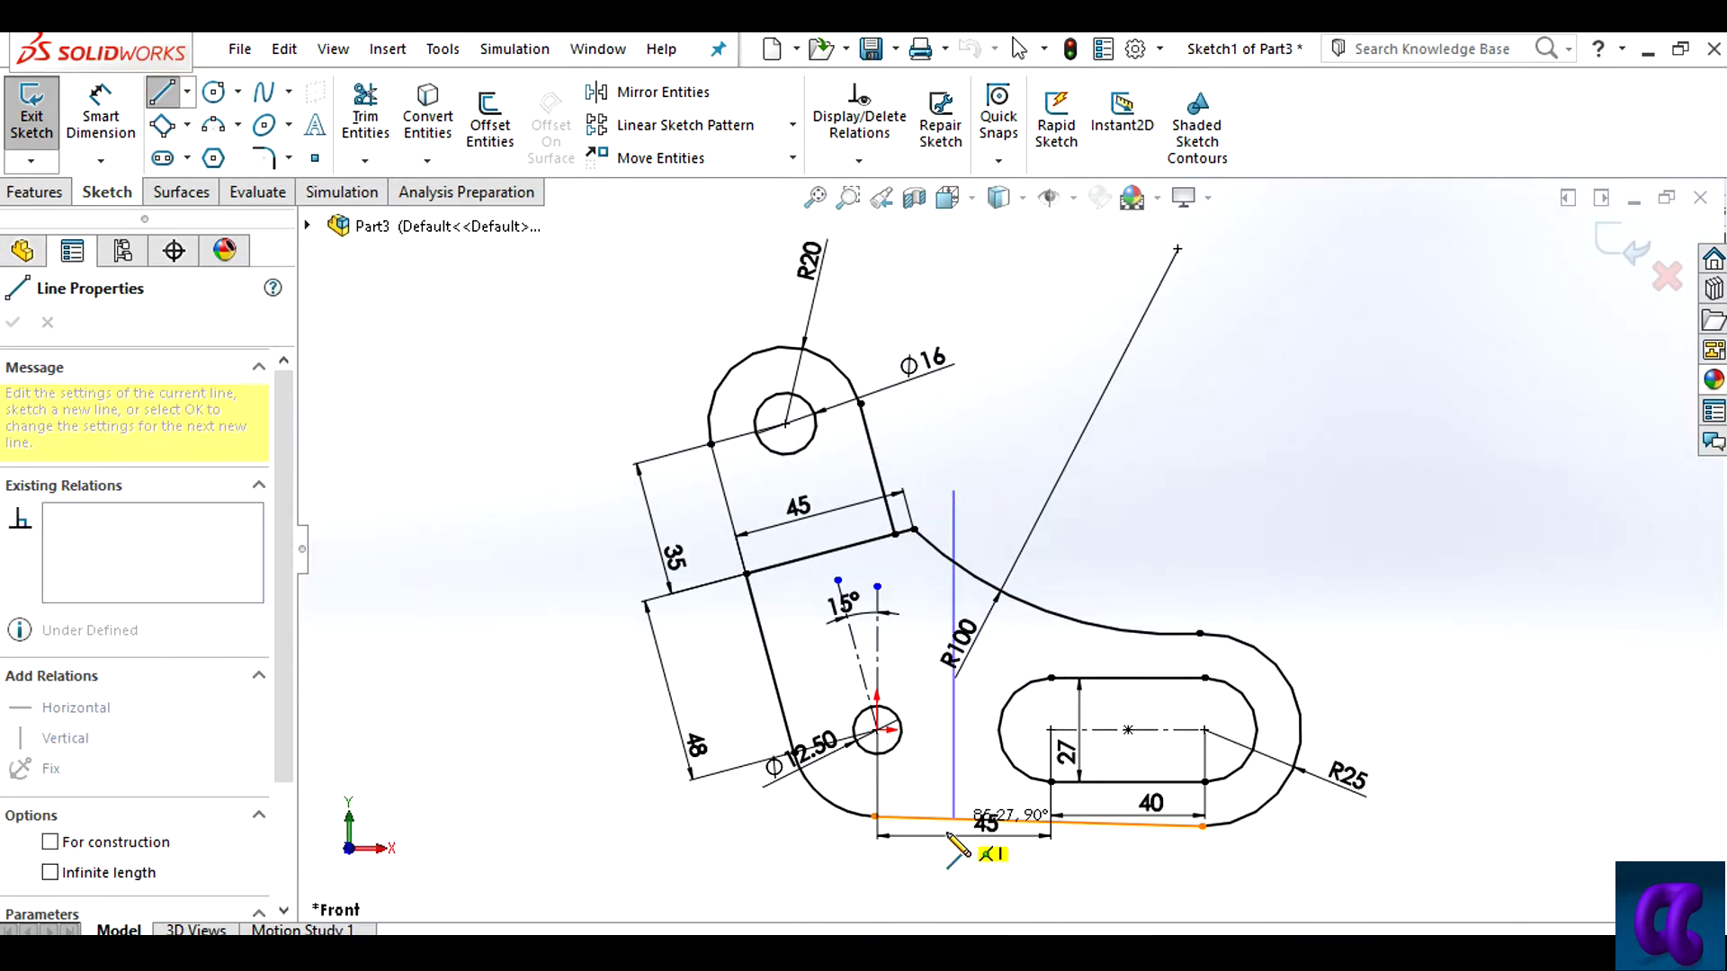
{"action": "left_click", "coordinate": [953, 892]}
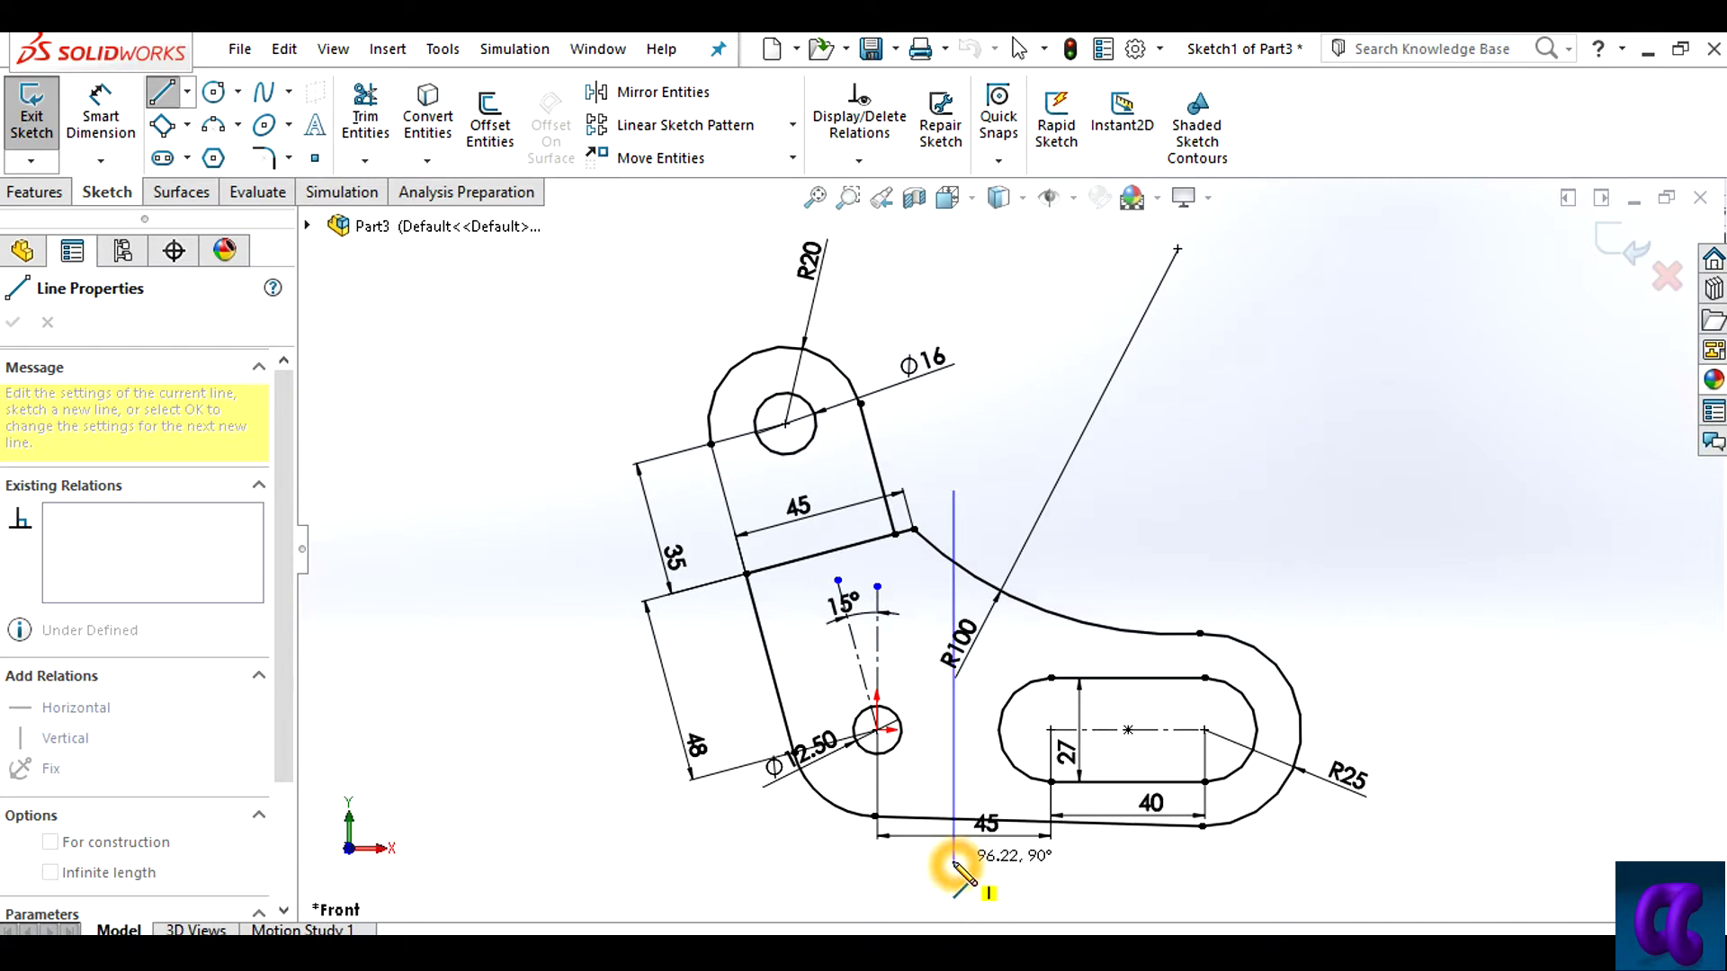
{"action": "left_click", "coordinate": [953, 860]}
{"action": "left_click", "coordinate": [164, 91]}
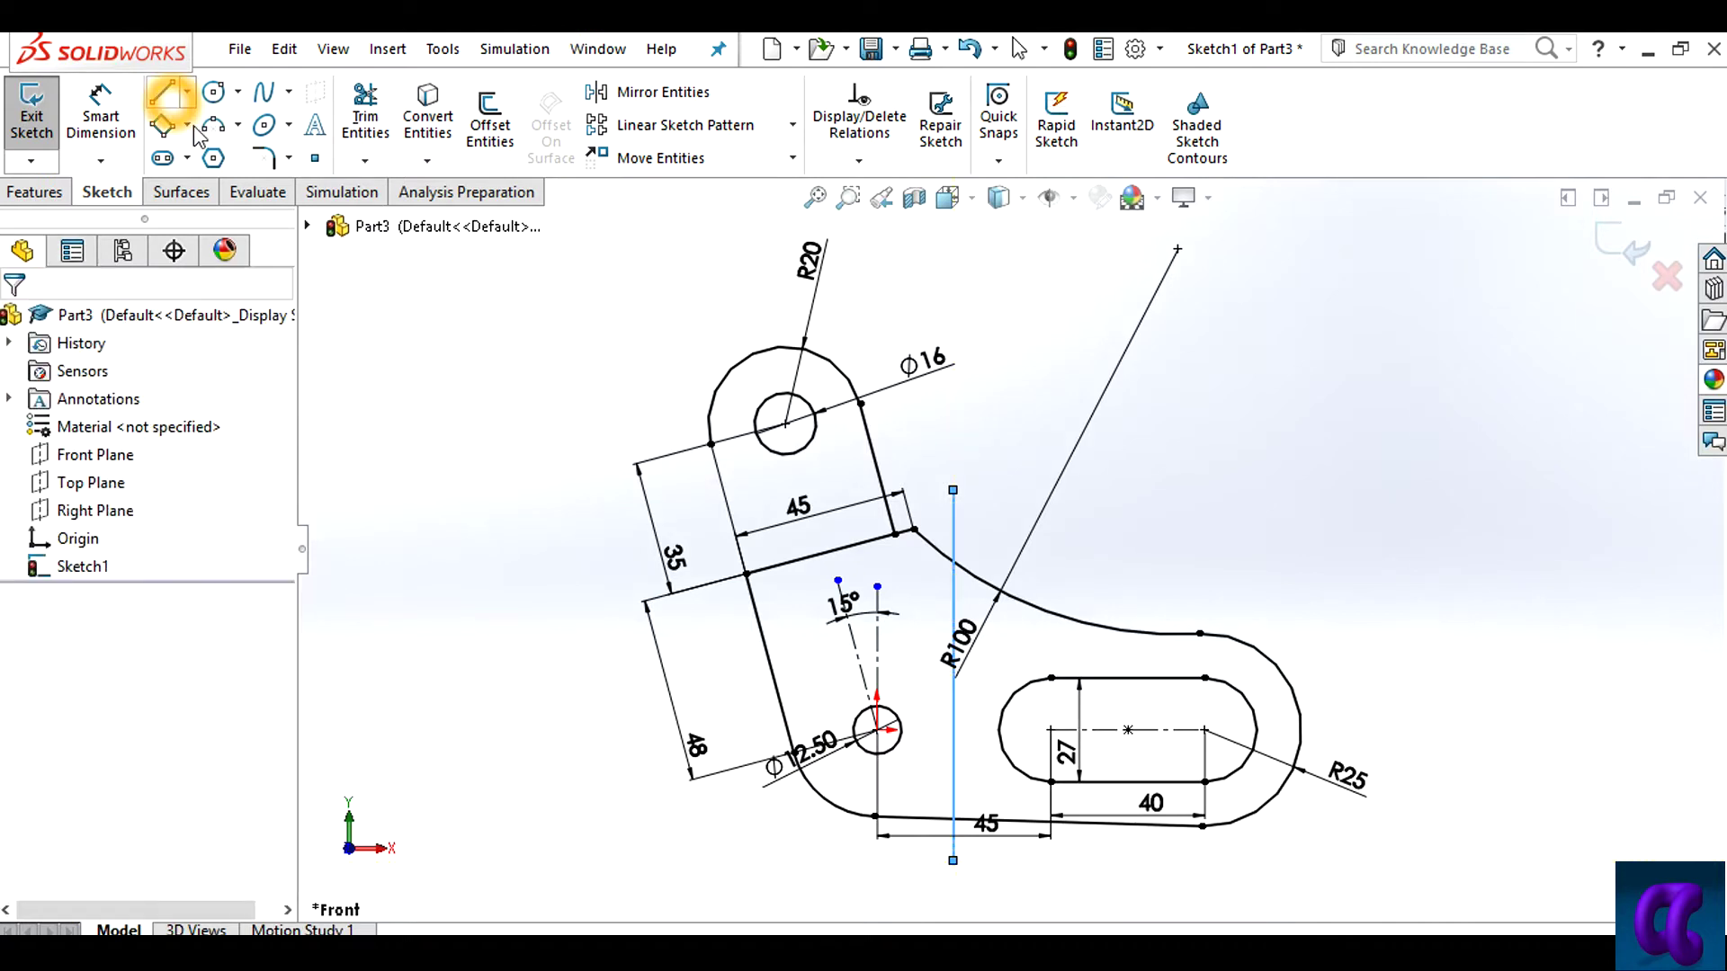
Add a Vertical relation to the new dividing line
{"action": "left_click", "coordinate": [955, 494]}
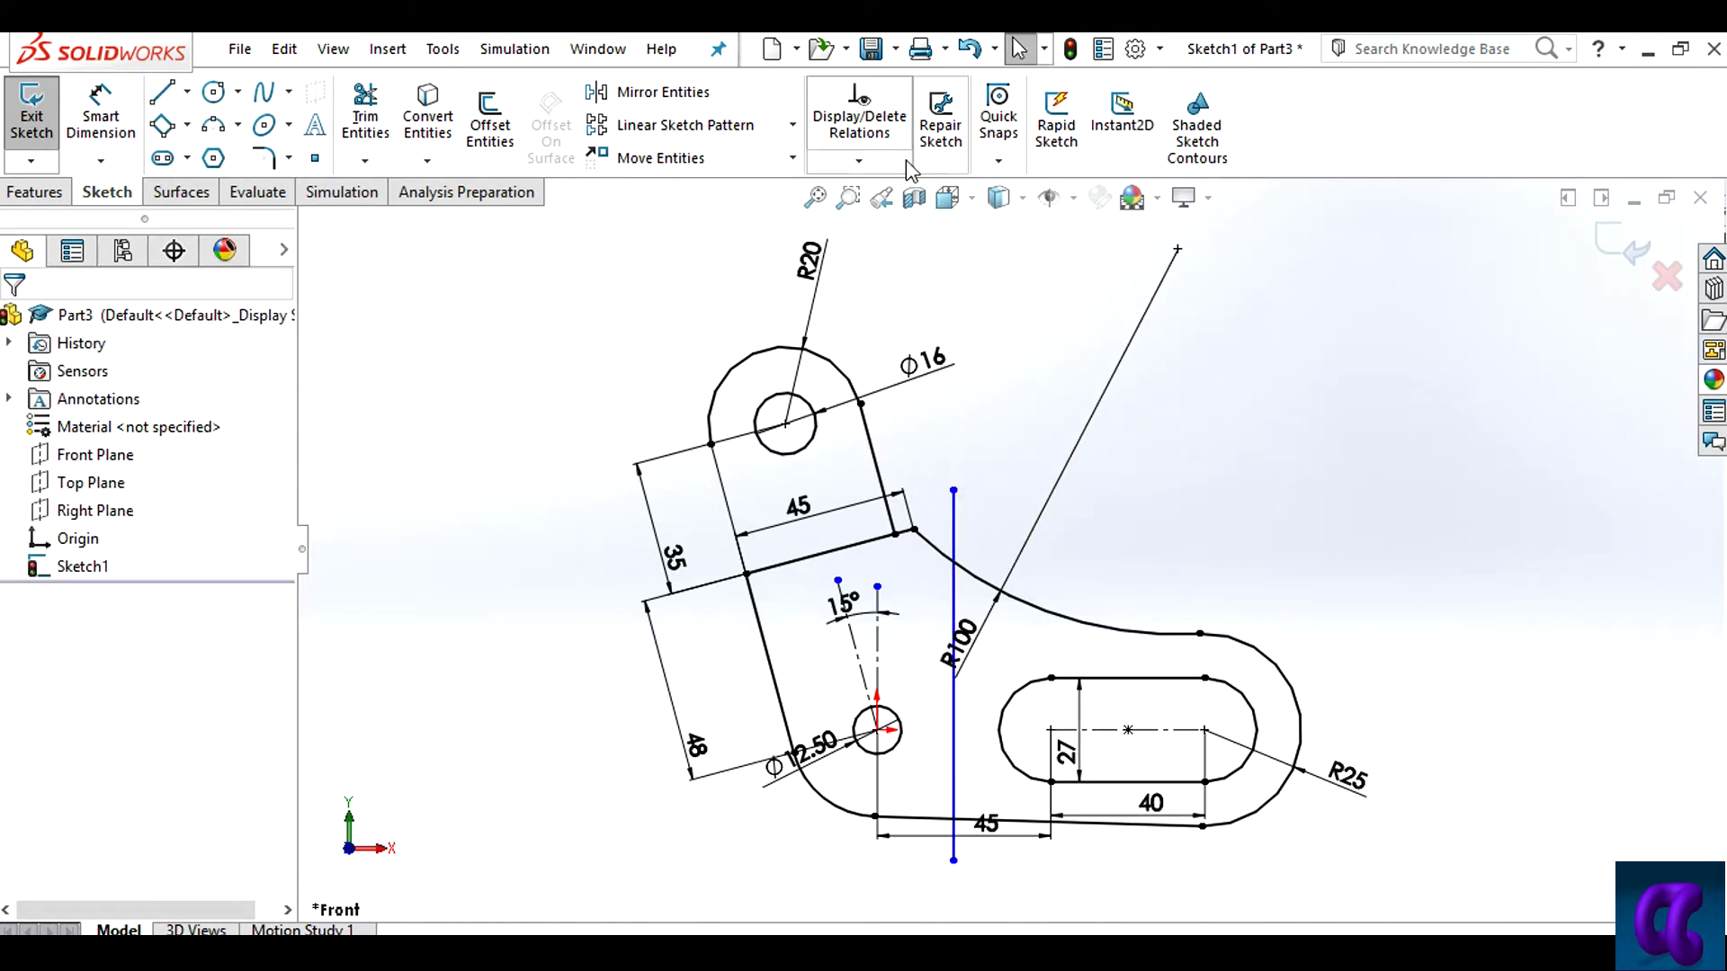
{"action": "left_click", "coordinate": [861, 161]}
{"action": "left_click", "coordinate": [886, 221]}
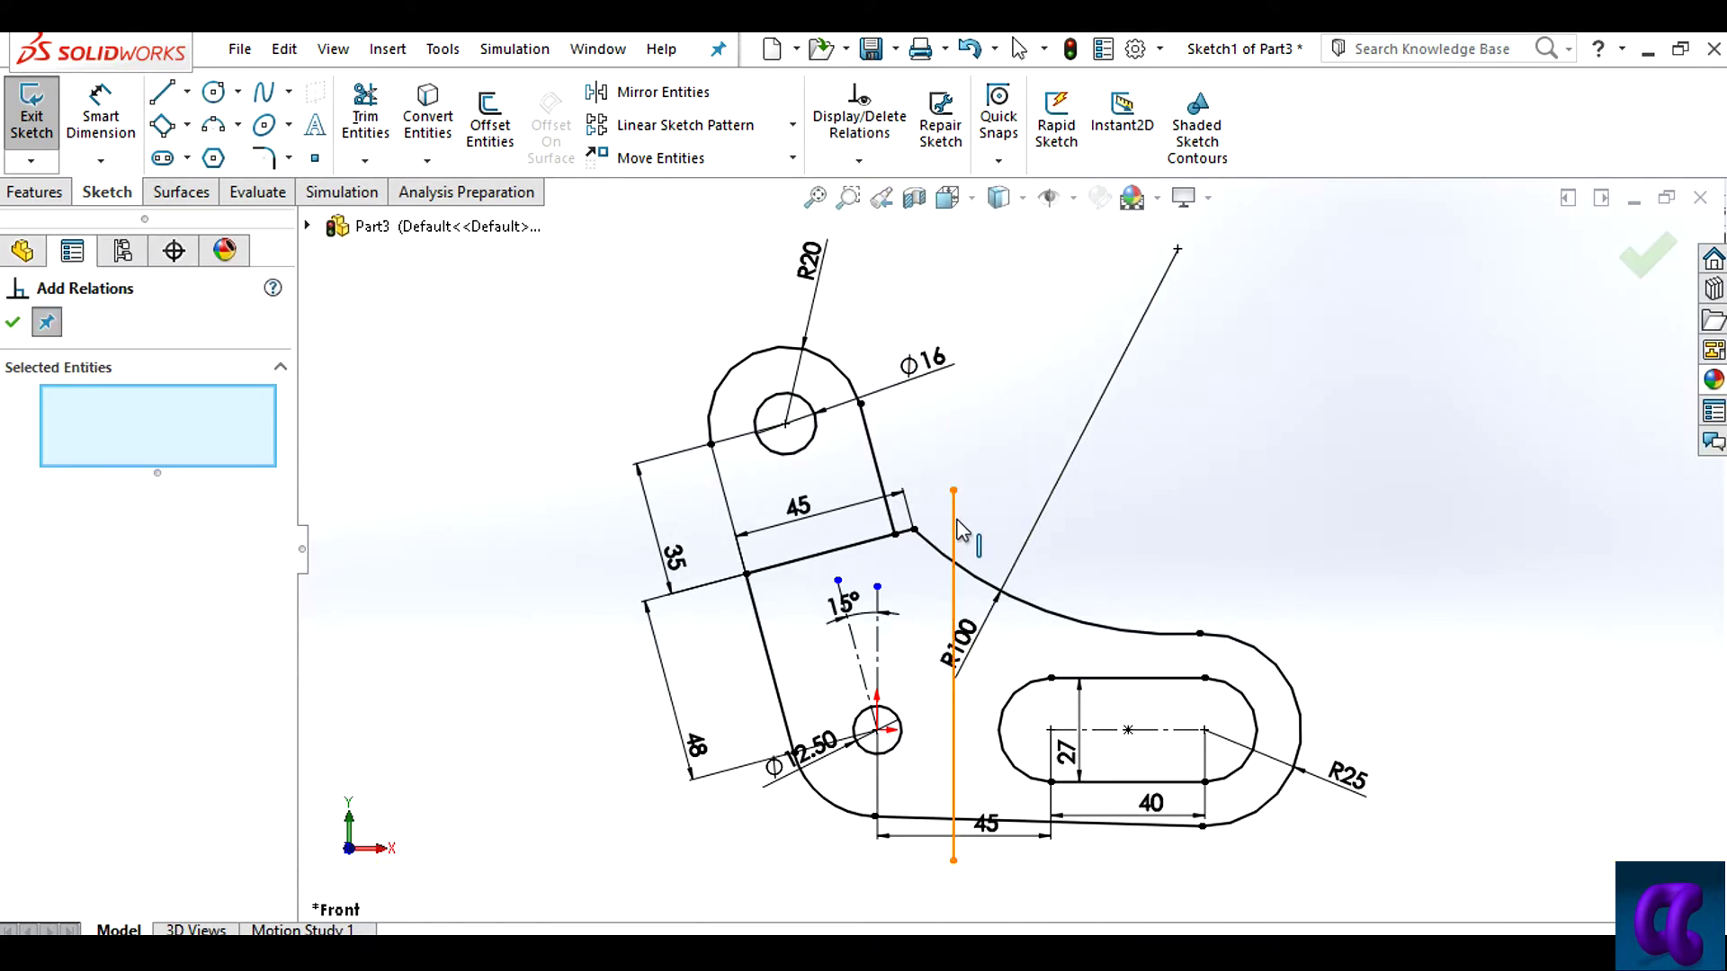
{"action": "left_click", "coordinate": [955, 528]}
{"action": "left_click", "coordinate": [28, 763]}
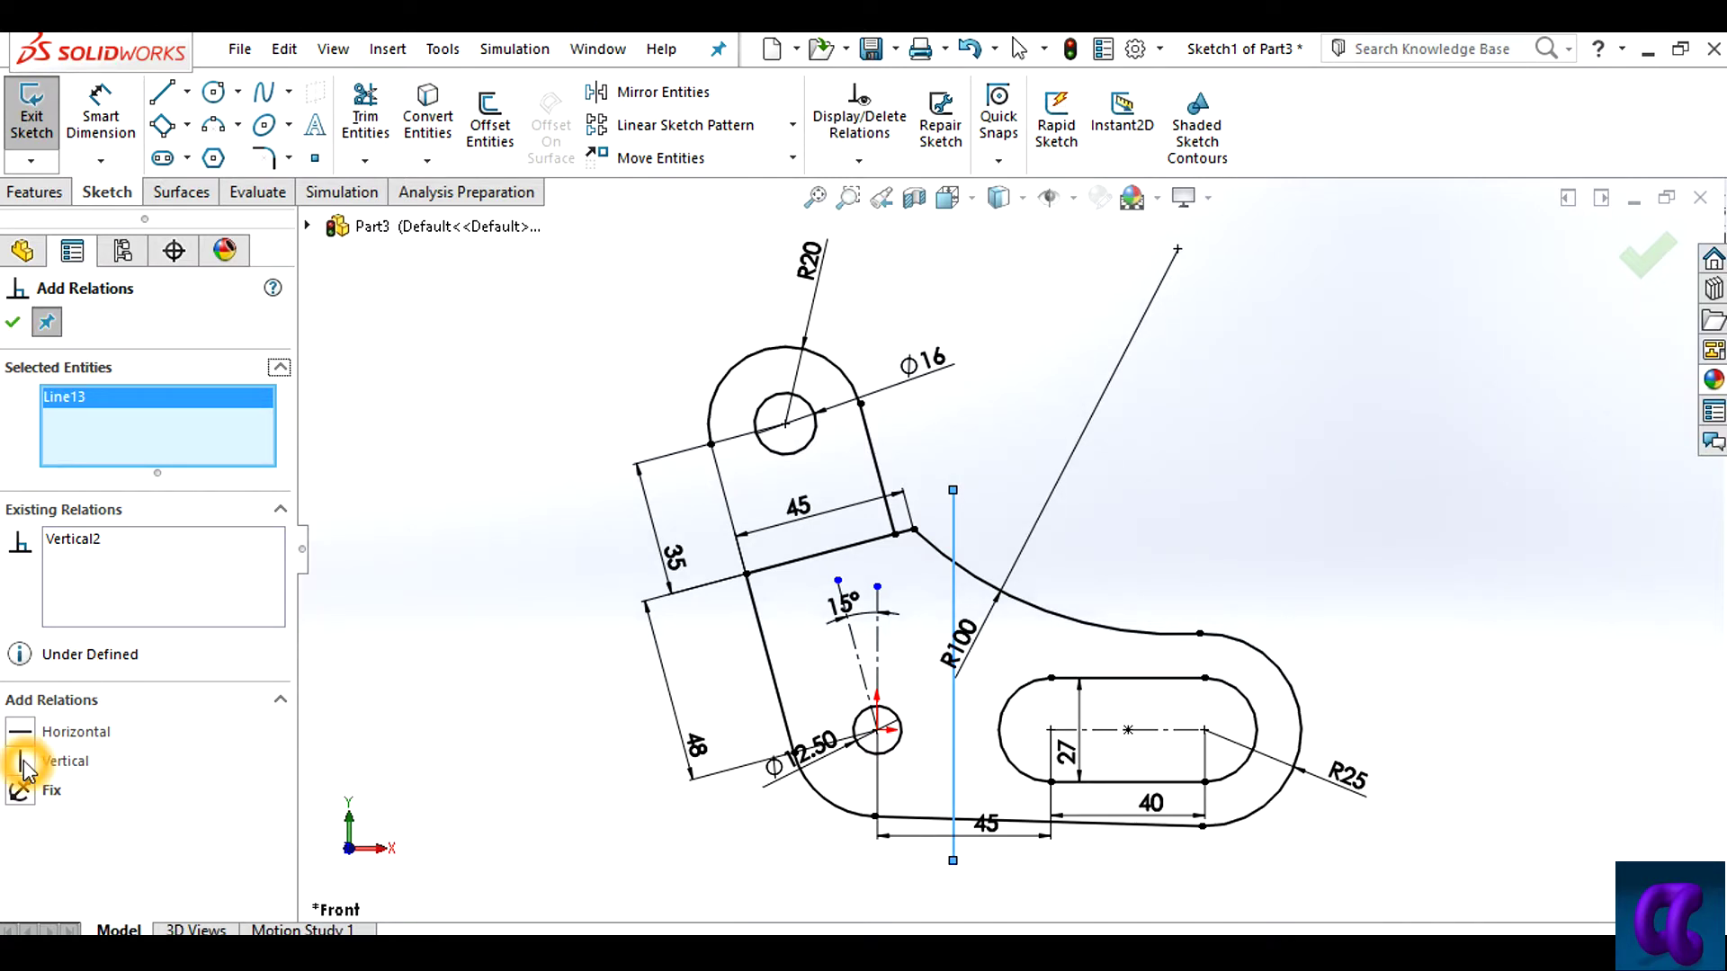
{"action": "left_click", "coordinate": [13, 322]}
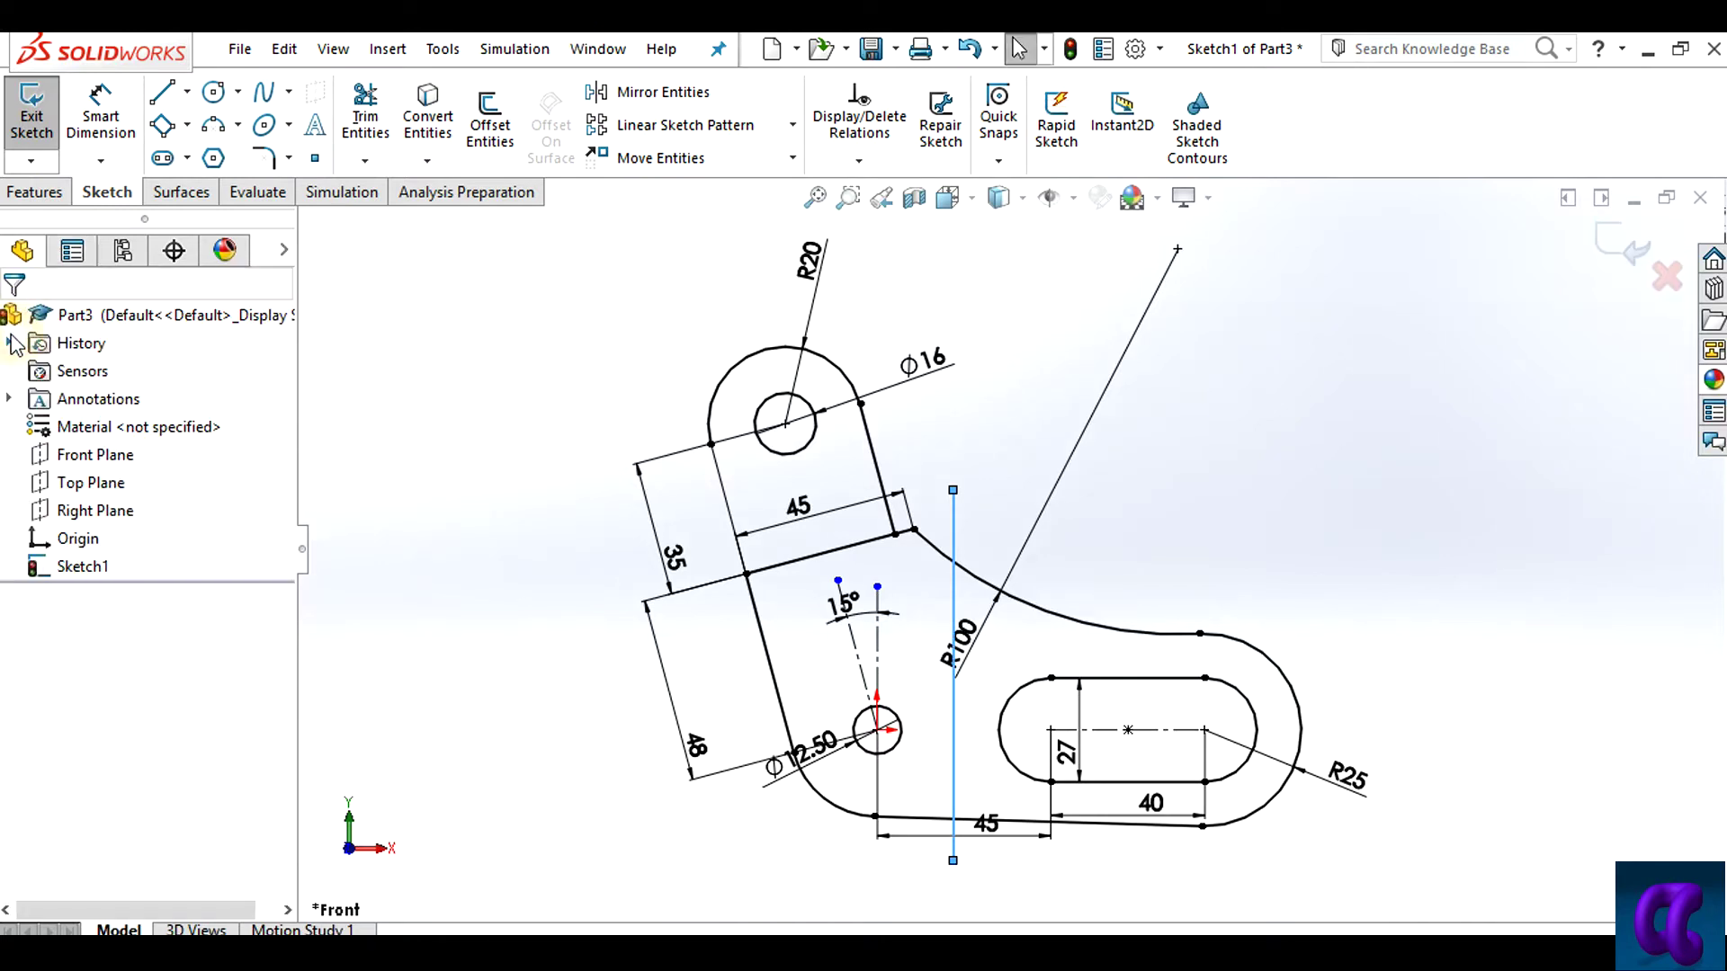
{"action": "left_click", "coordinate": [1206, 505]}
{"action": "left_click", "coordinate": [436, 339]}
Dimension the dividing line 25 mm from the slot's left end, checking the reference drawing
{"action": "left_click", "coordinate": [100, 117]}
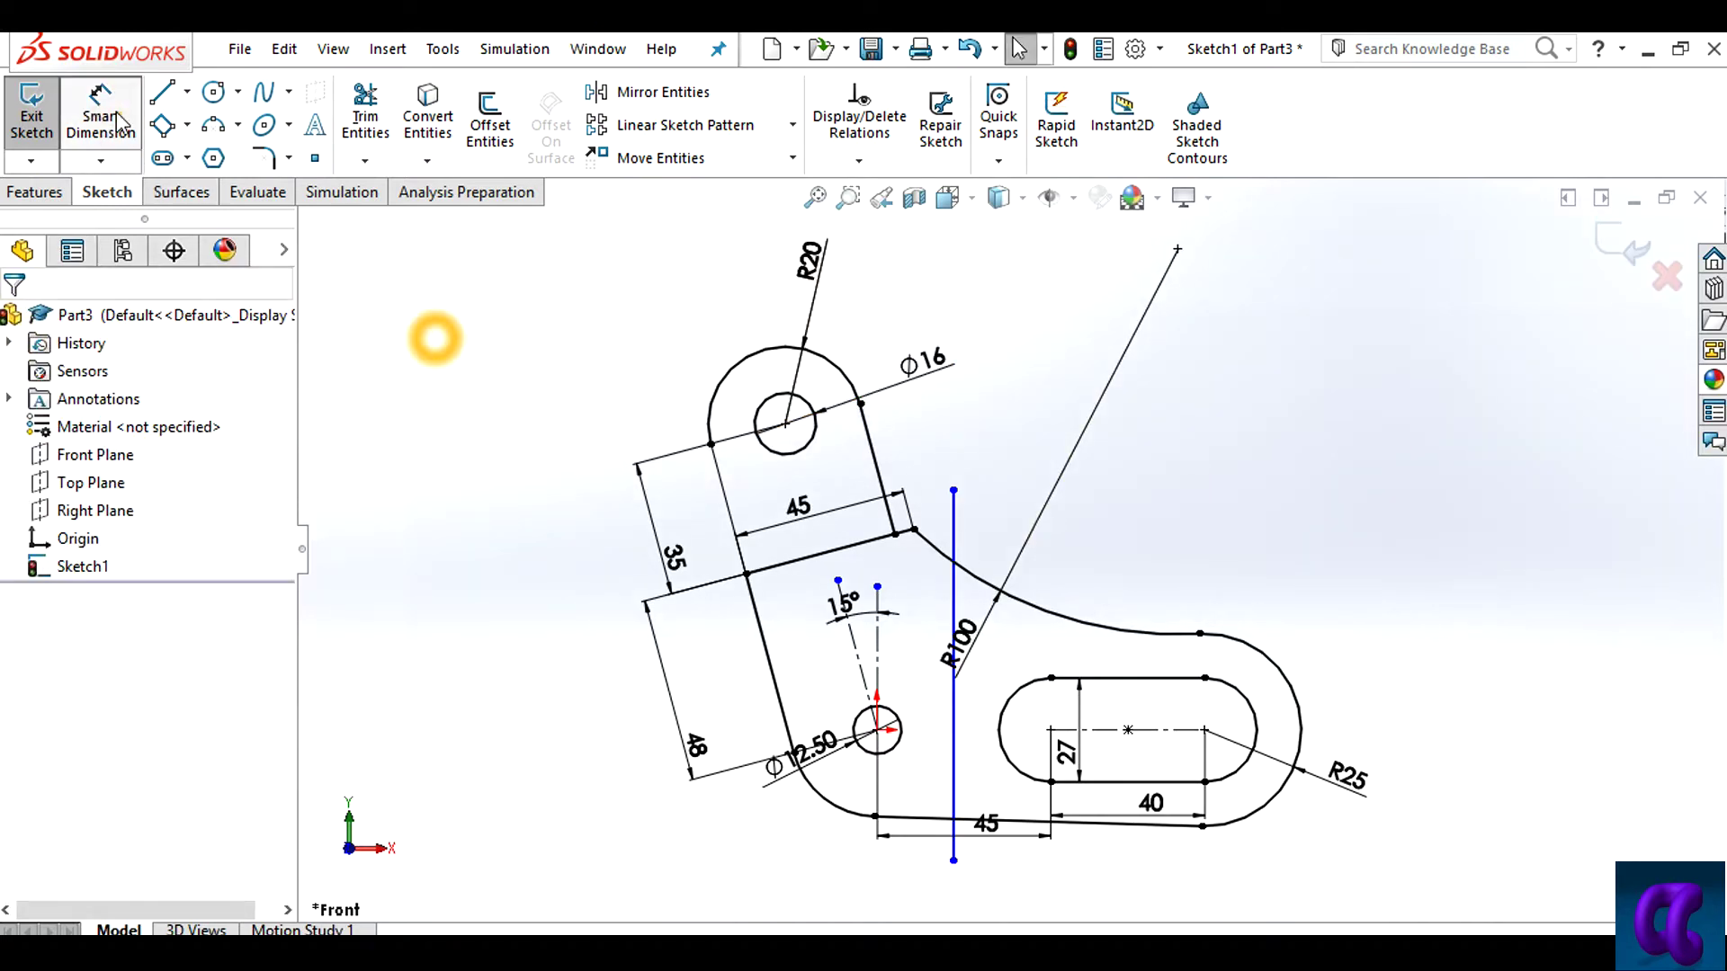
{"action": "left_click", "coordinate": [955, 730]}
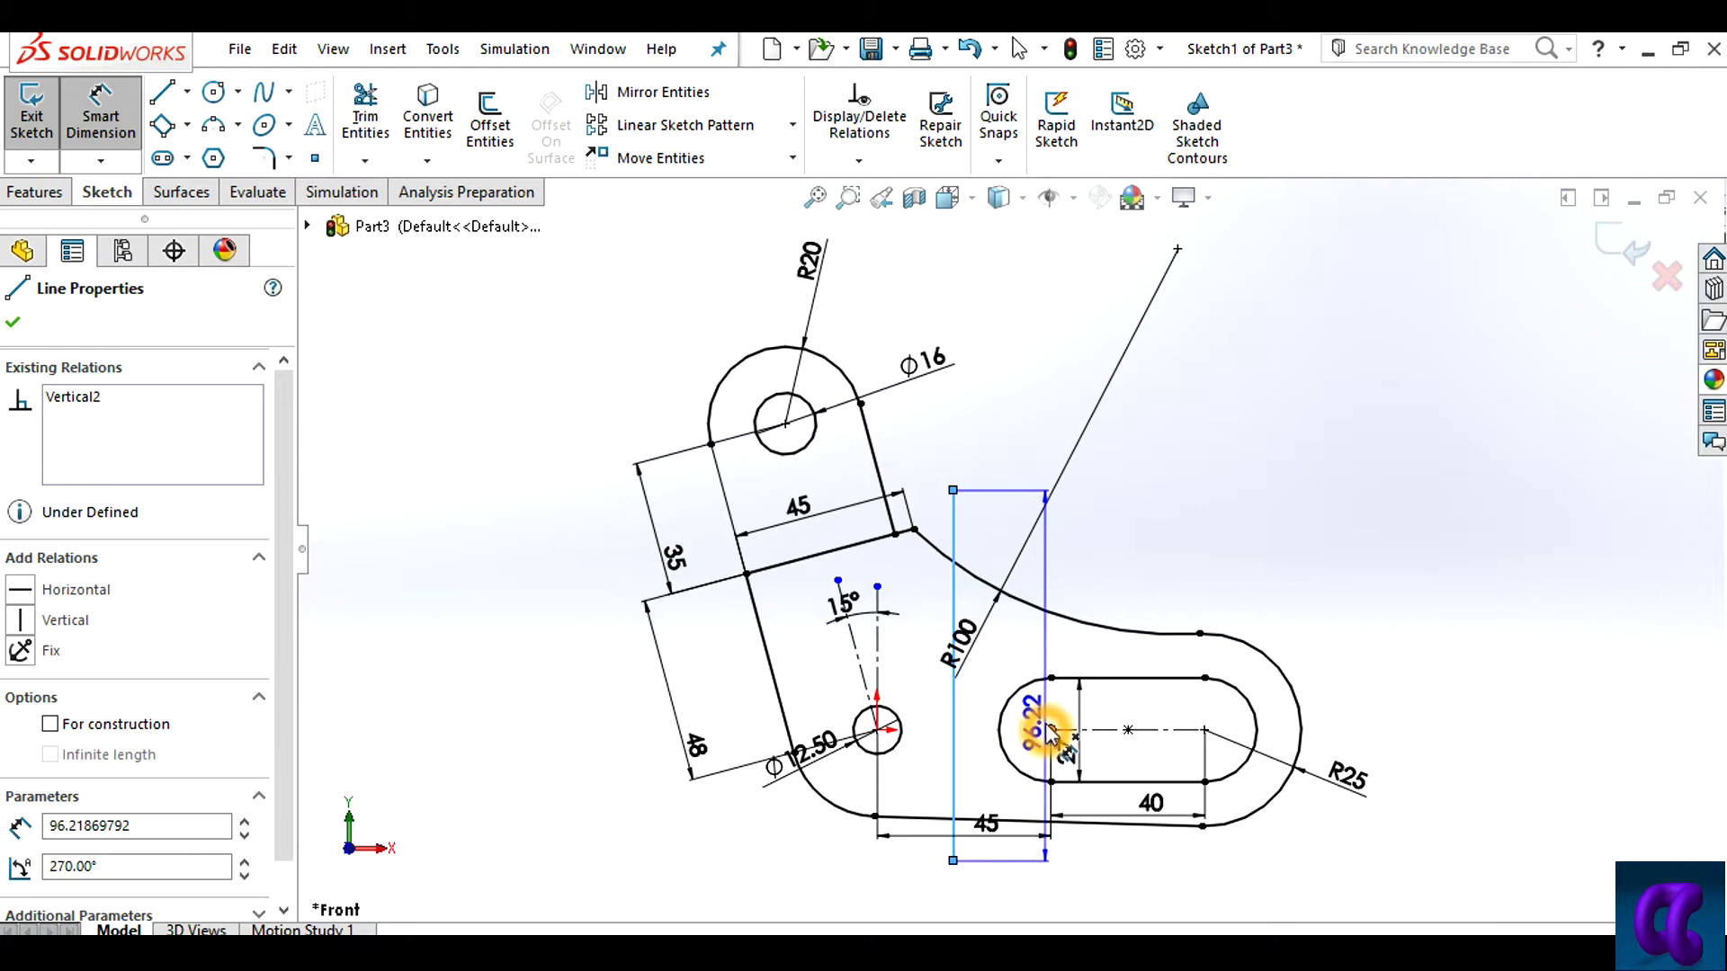
{"action": "left_click", "coordinate": [1046, 728]}
{"action": "left_click", "coordinate": [1001, 429]}
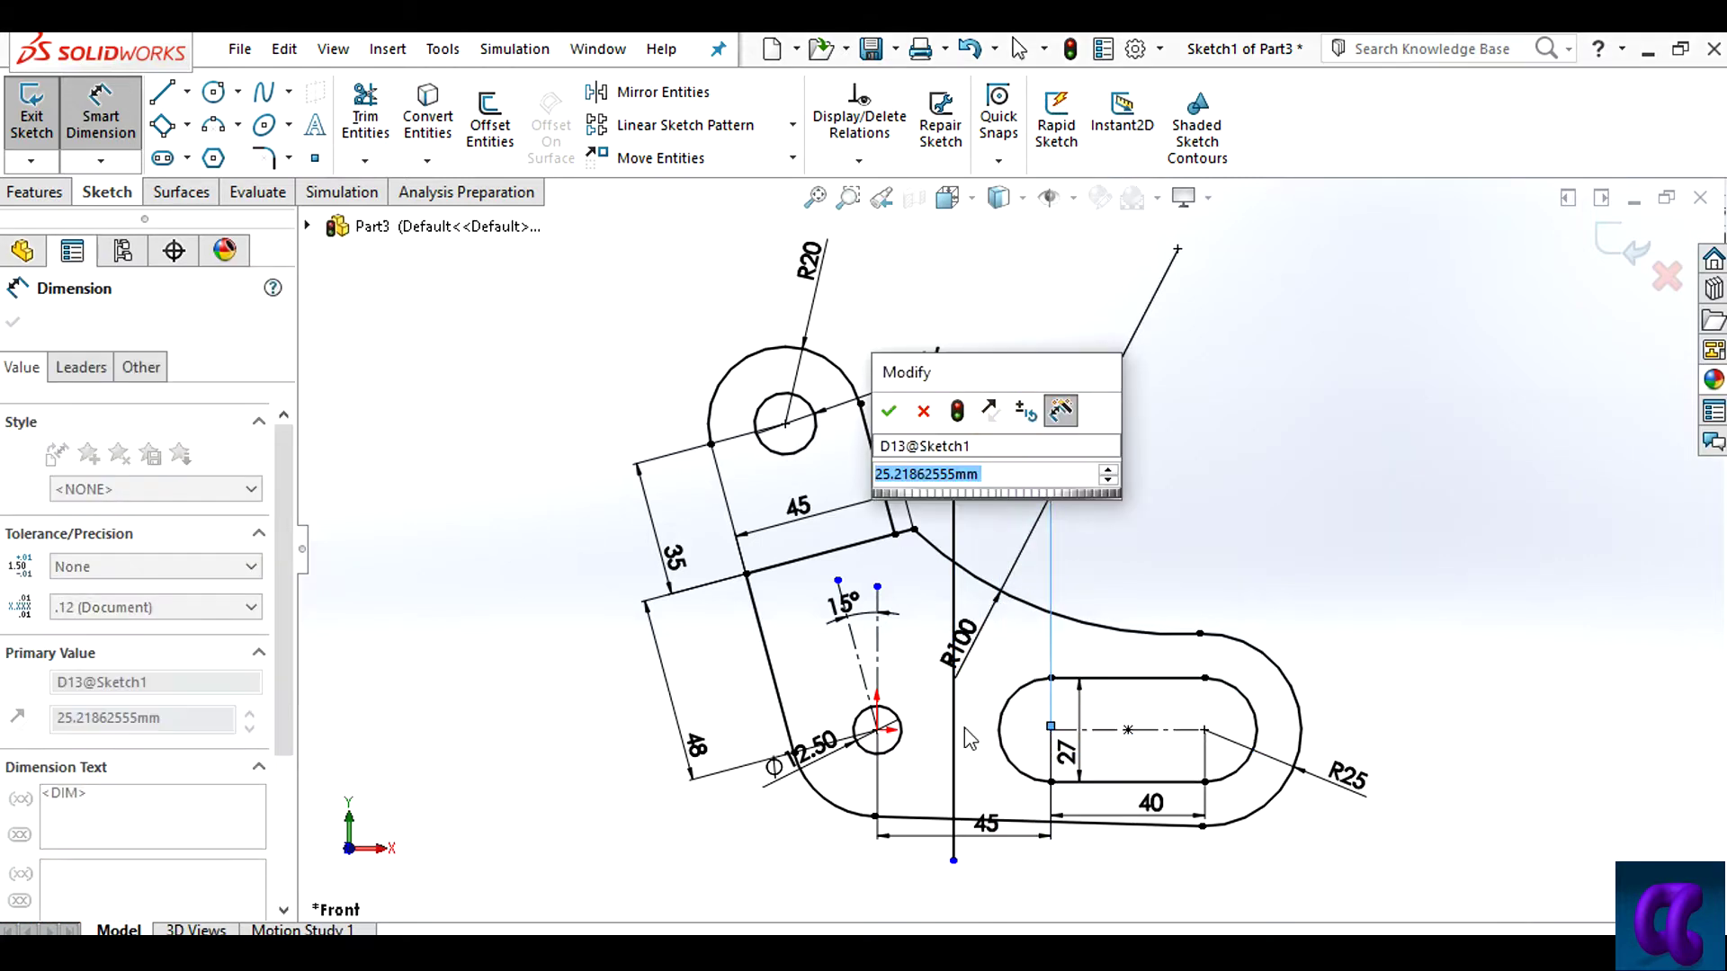
{"action": "key", "text": "alt+Tab"}
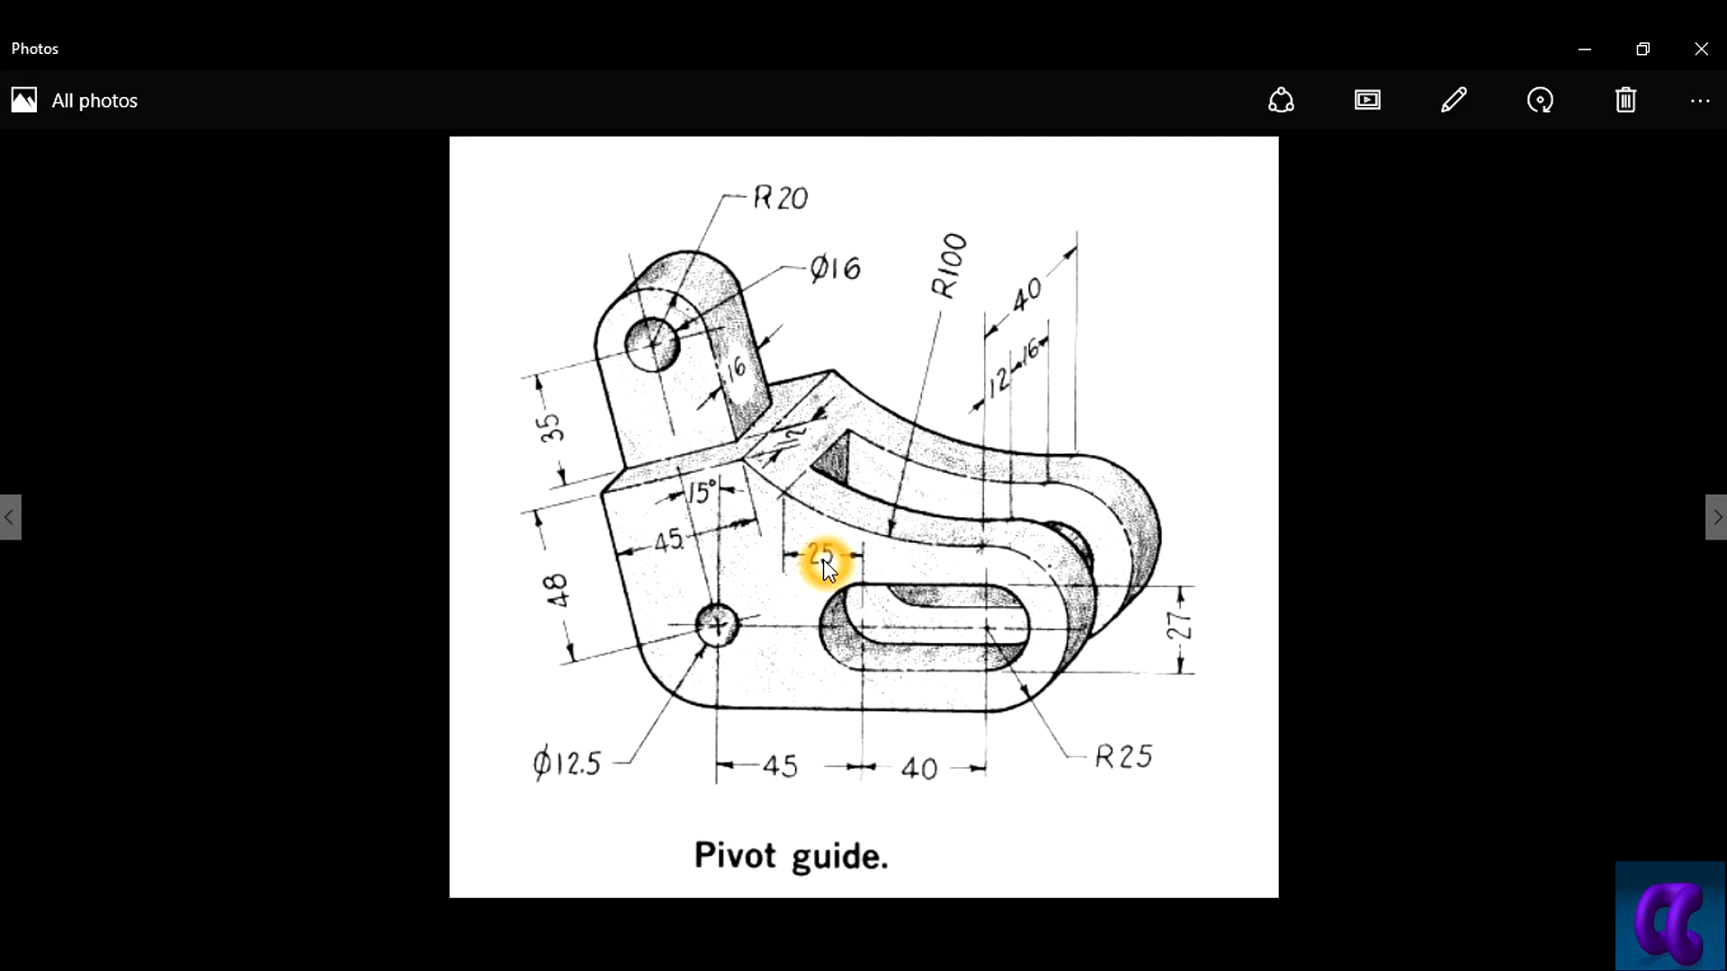
{"action": "key", "text": "alt+Tab"}
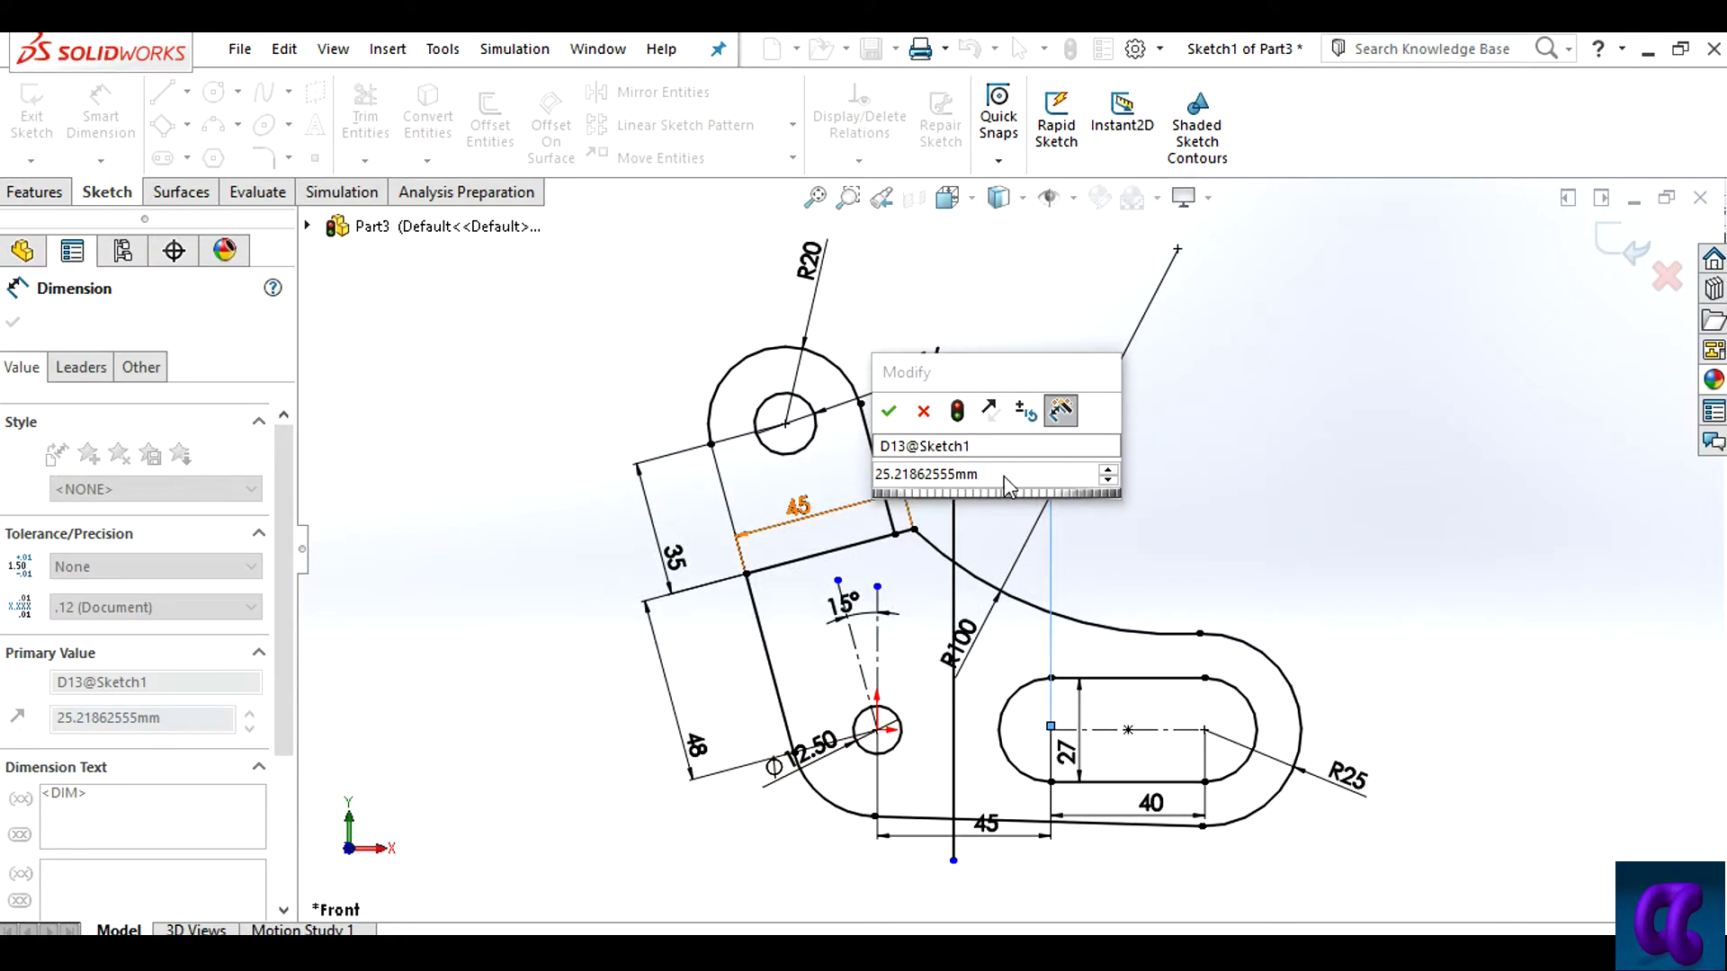
{"action": "left_click", "coordinate": [1004, 476]}
{"action": "key", "text": "Return"}
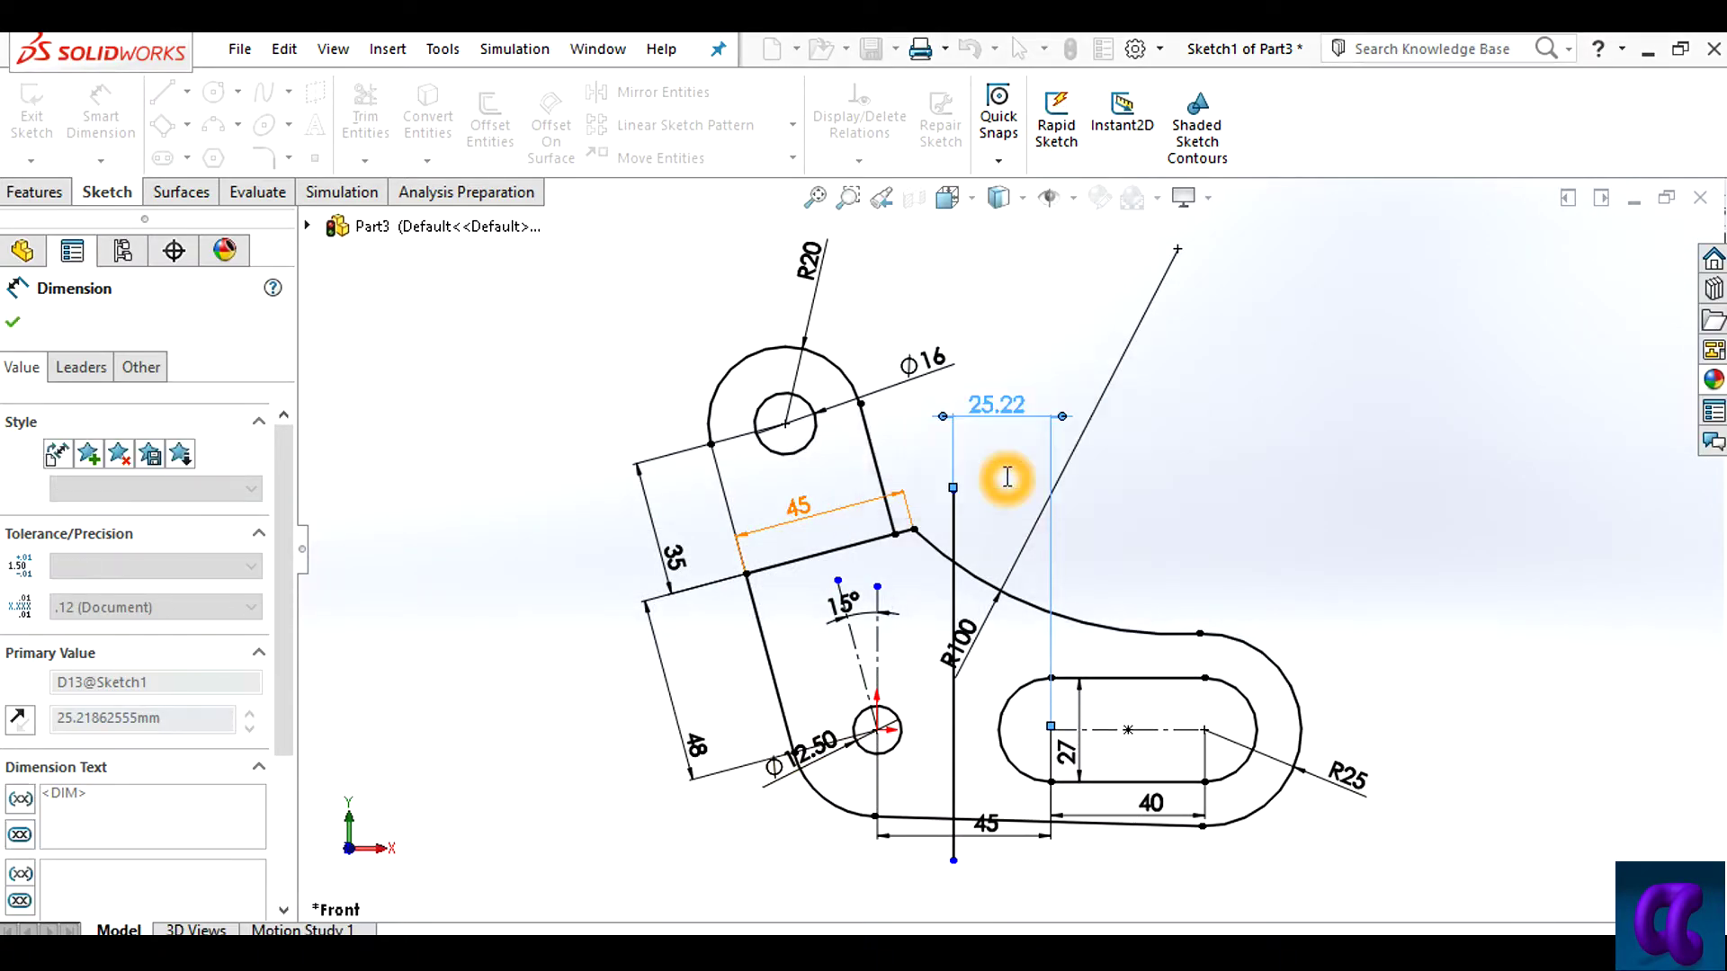
Power-trim the dividing line's stubs so it ends at the bracket's outer edges
{"action": "left_click", "coordinate": [364, 113]}
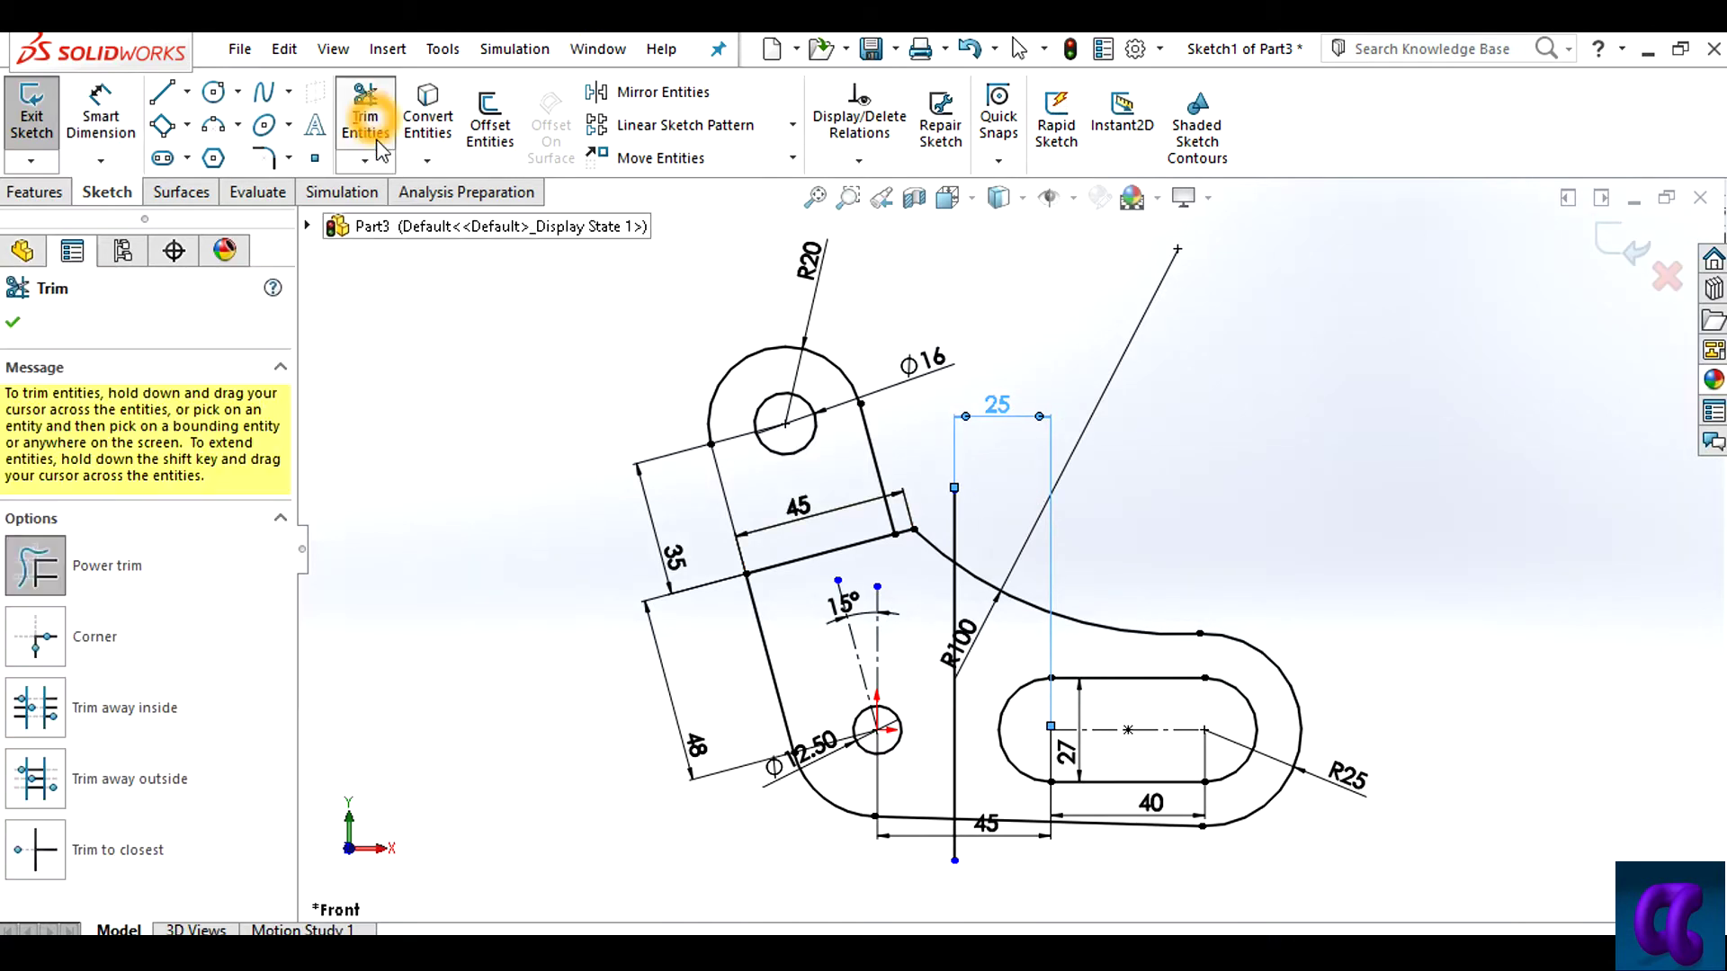
{"action": "scroll", "coordinate": [965, 531], "scroll_direction": "down", "scroll_amount": 3}
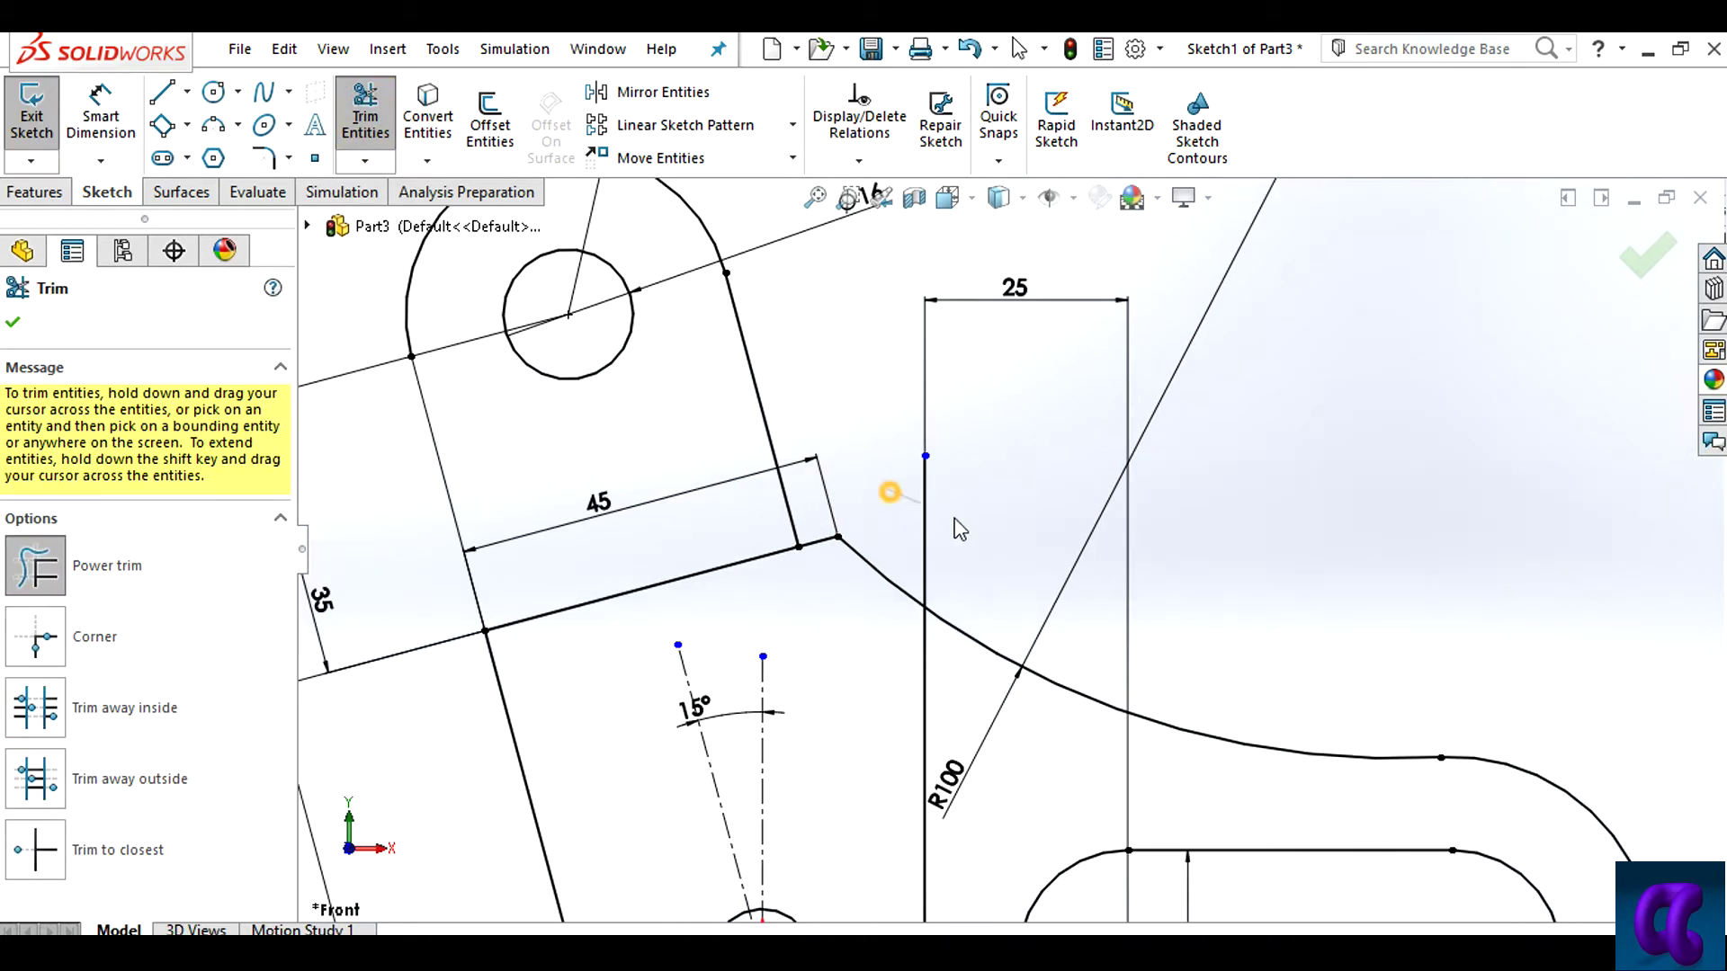
{"action": "scroll", "coordinate": [959, 529], "scroll_direction": "up", "scroll_amount": 3}
{"action": "scroll", "coordinate": [1008, 890], "scroll_direction": "up", "scroll_amount": 1}
{"action": "scroll", "coordinate": [998, 882], "scroll_direction": "down", "scroll_amount": 3}
{"action": "scroll", "coordinate": [791, 653], "scroll_direction": "down", "scroll_amount": 2}
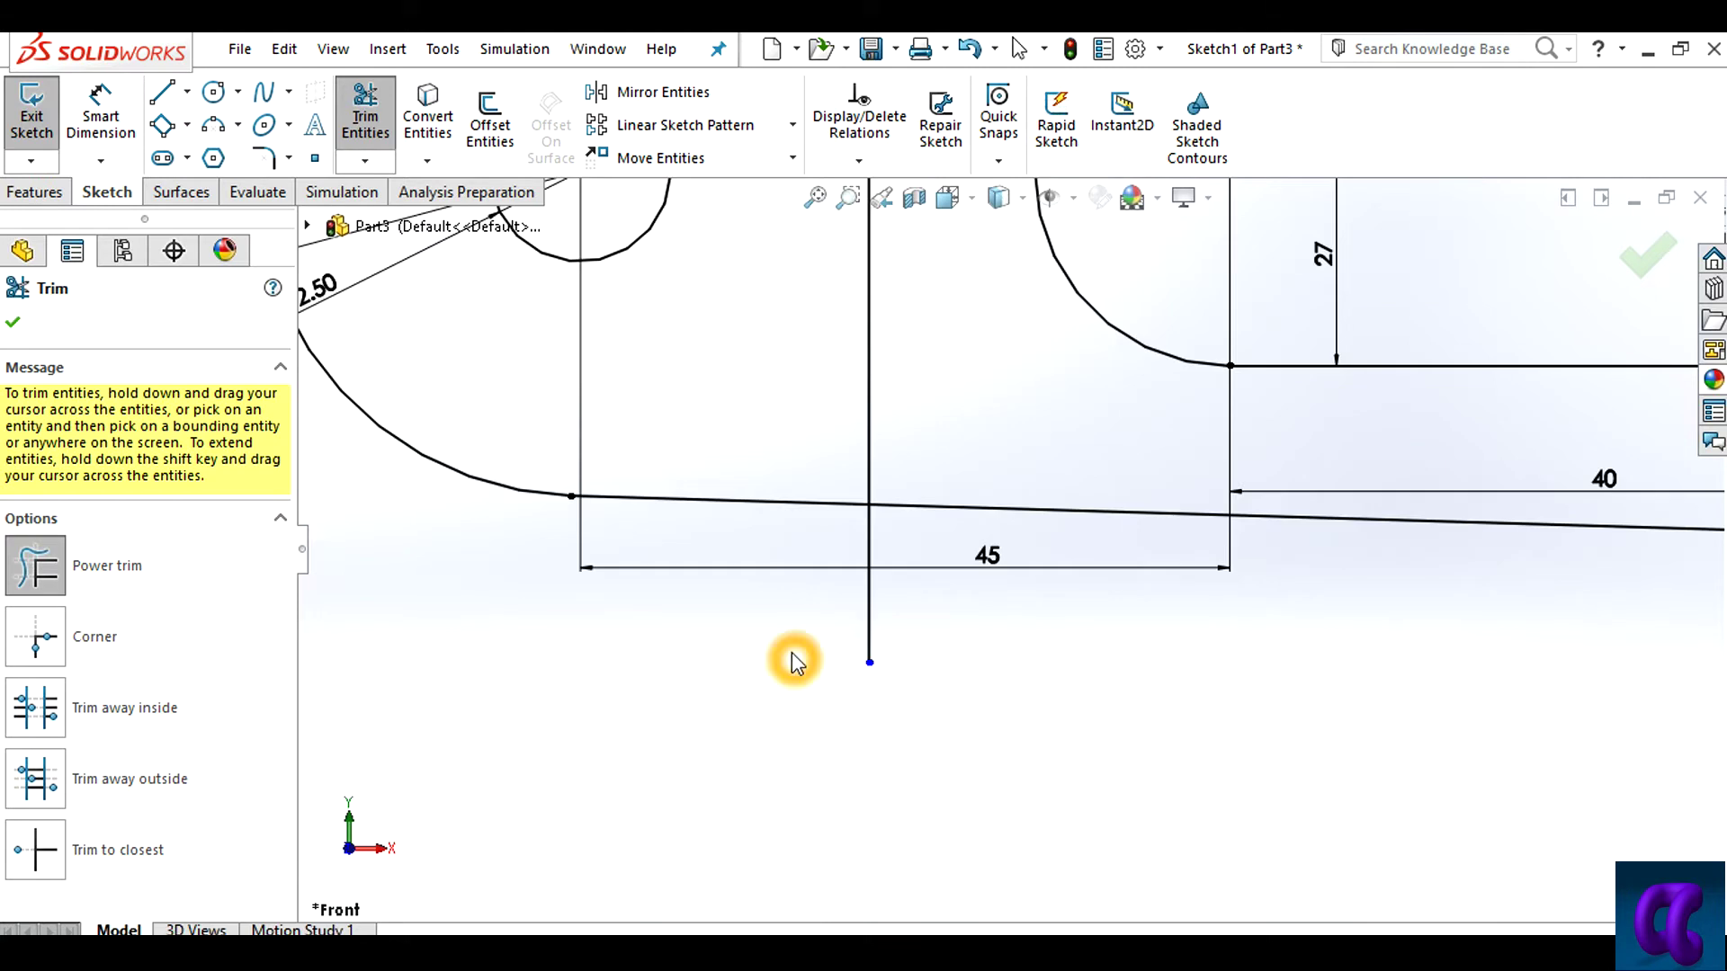
{"action": "left_click_drag", "start_coordinate": [791, 661], "coordinate": [964, 644]}
{"action": "scroll", "coordinate": [964, 645], "scroll_direction": "up", "scroll_amount": 2}
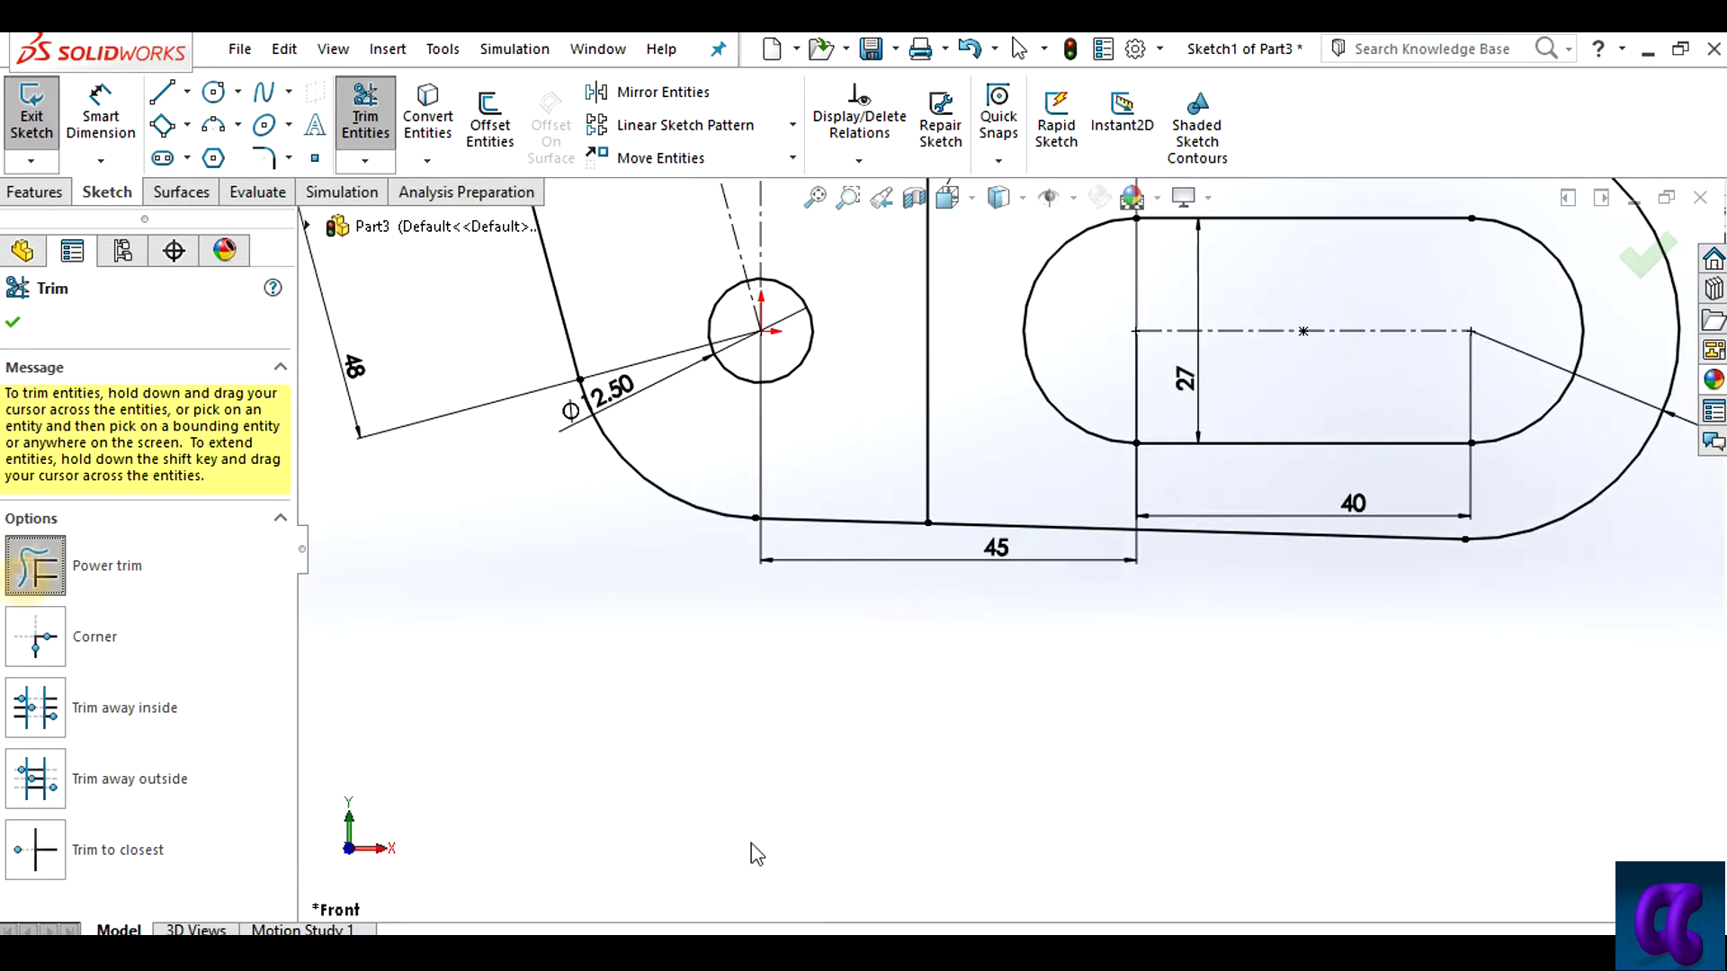
{"action": "scroll", "coordinate": [854, 764], "scroll_direction": "up", "scroll_amount": 2}
{"action": "scroll", "coordinate": [1259, 720], "scroll_direction": "up", "scroll_amount": 1}
{"action": "scroll", "coordinate": [1125, 495], "scroll_direction": "down", "scroll_amount": 1}
{"action": "scroll", "coordinate": [1094, 423], "scroll_direction": "down", "scroll_amount": 1}
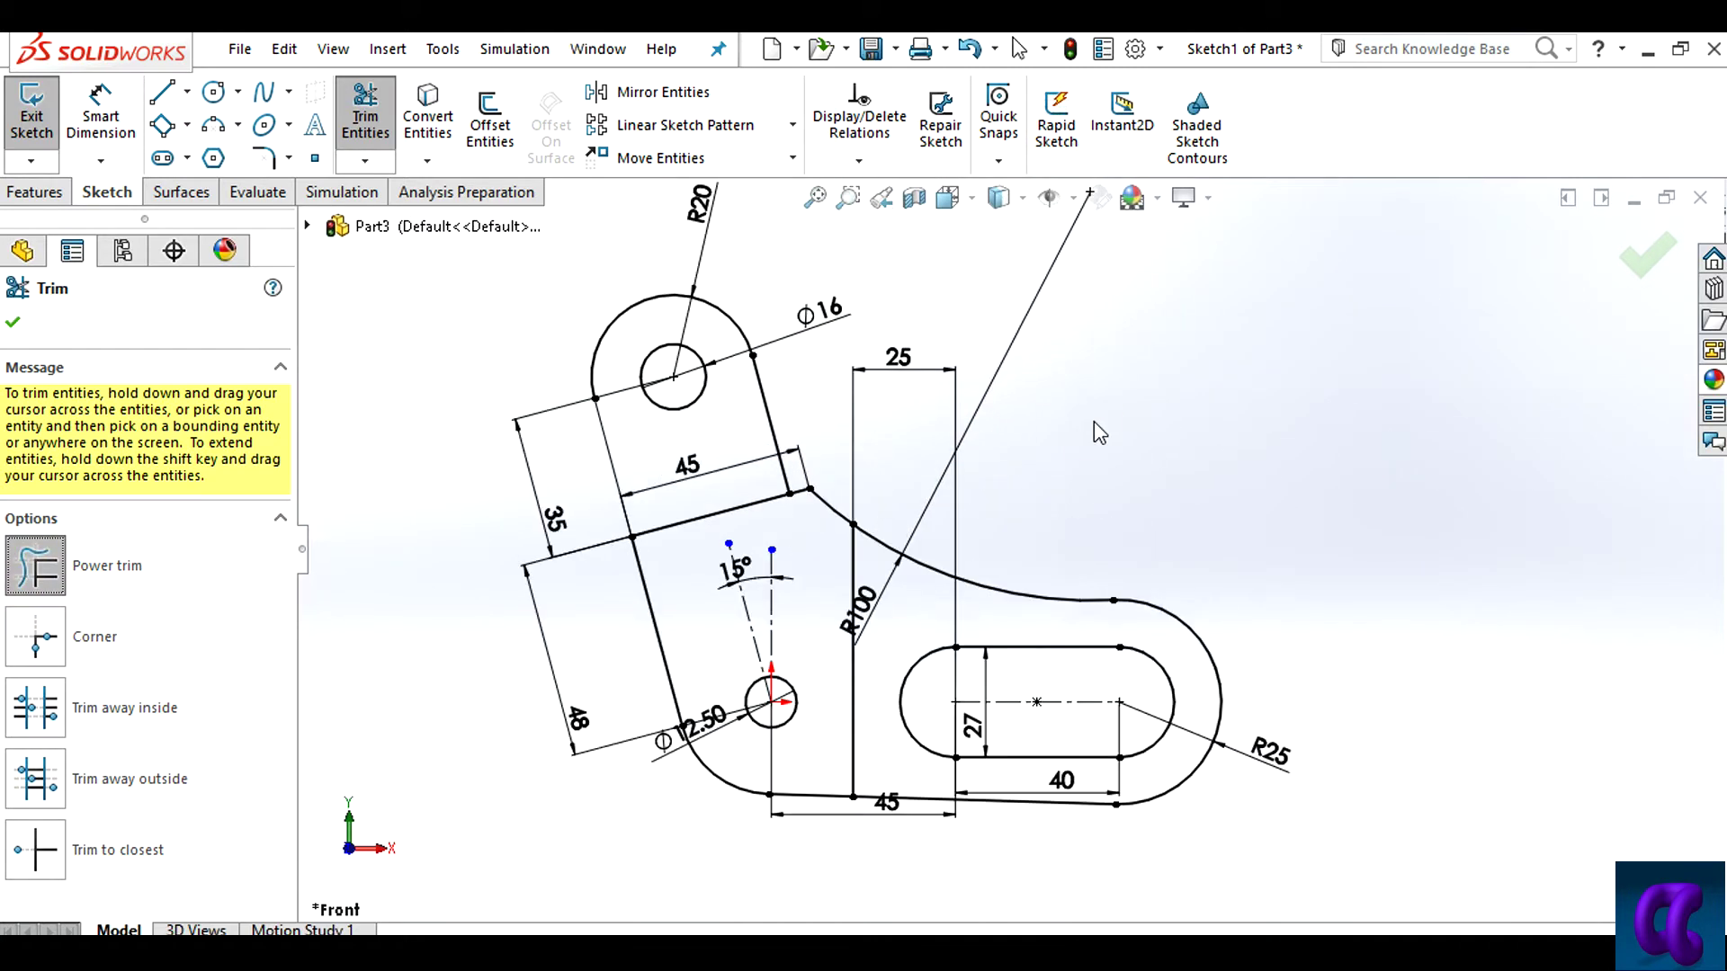
{"action": "left_click_drag", "start_coordinate": [898, 376], "coordinate": [899, 565]}
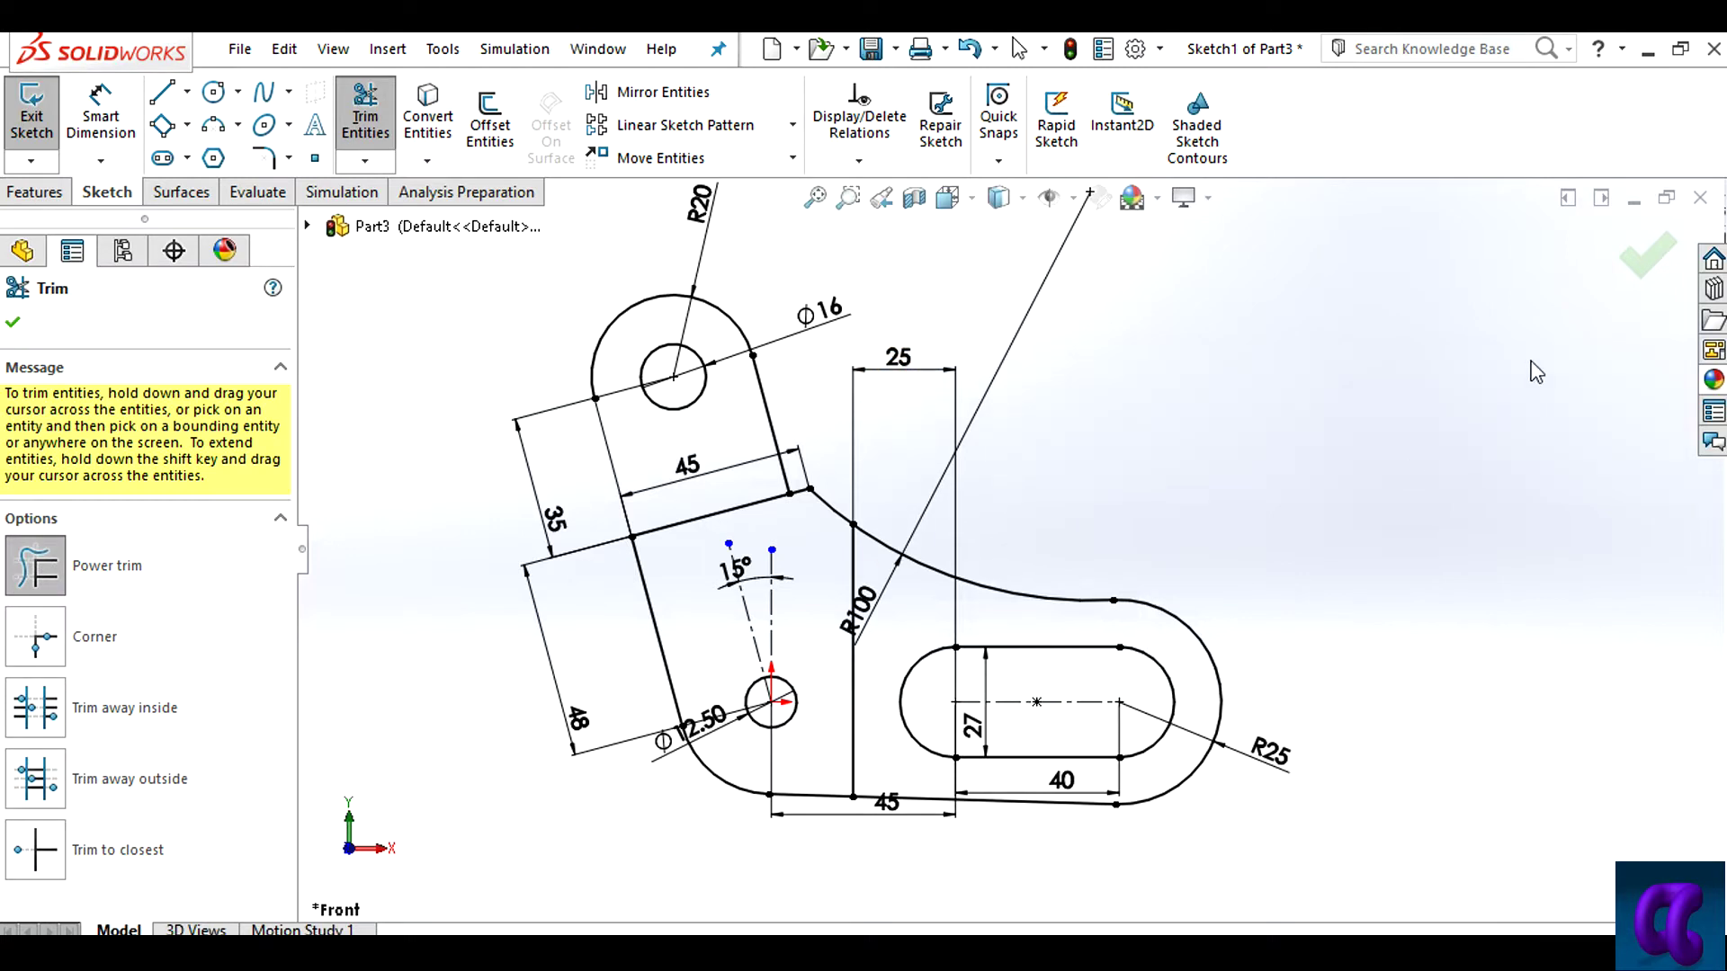
{"action": "left_click", "coordinate": [1655, 270]}
{"action": "scroll", "coordinate": [1087, 605], "scroll_direction": "up", "scroll_amount": 1}
{"action": "scroll", "coordinate": [1210, 351], "scroll_direction": "up", "scroll_amount": 1}
Exit the sketch and start a boss extrusion of Sketch1's two lower bracket regions
{"action": "scroll", "coordinate": [1480, 369], "scroll_direction": "up", "scroll_amount": 1}
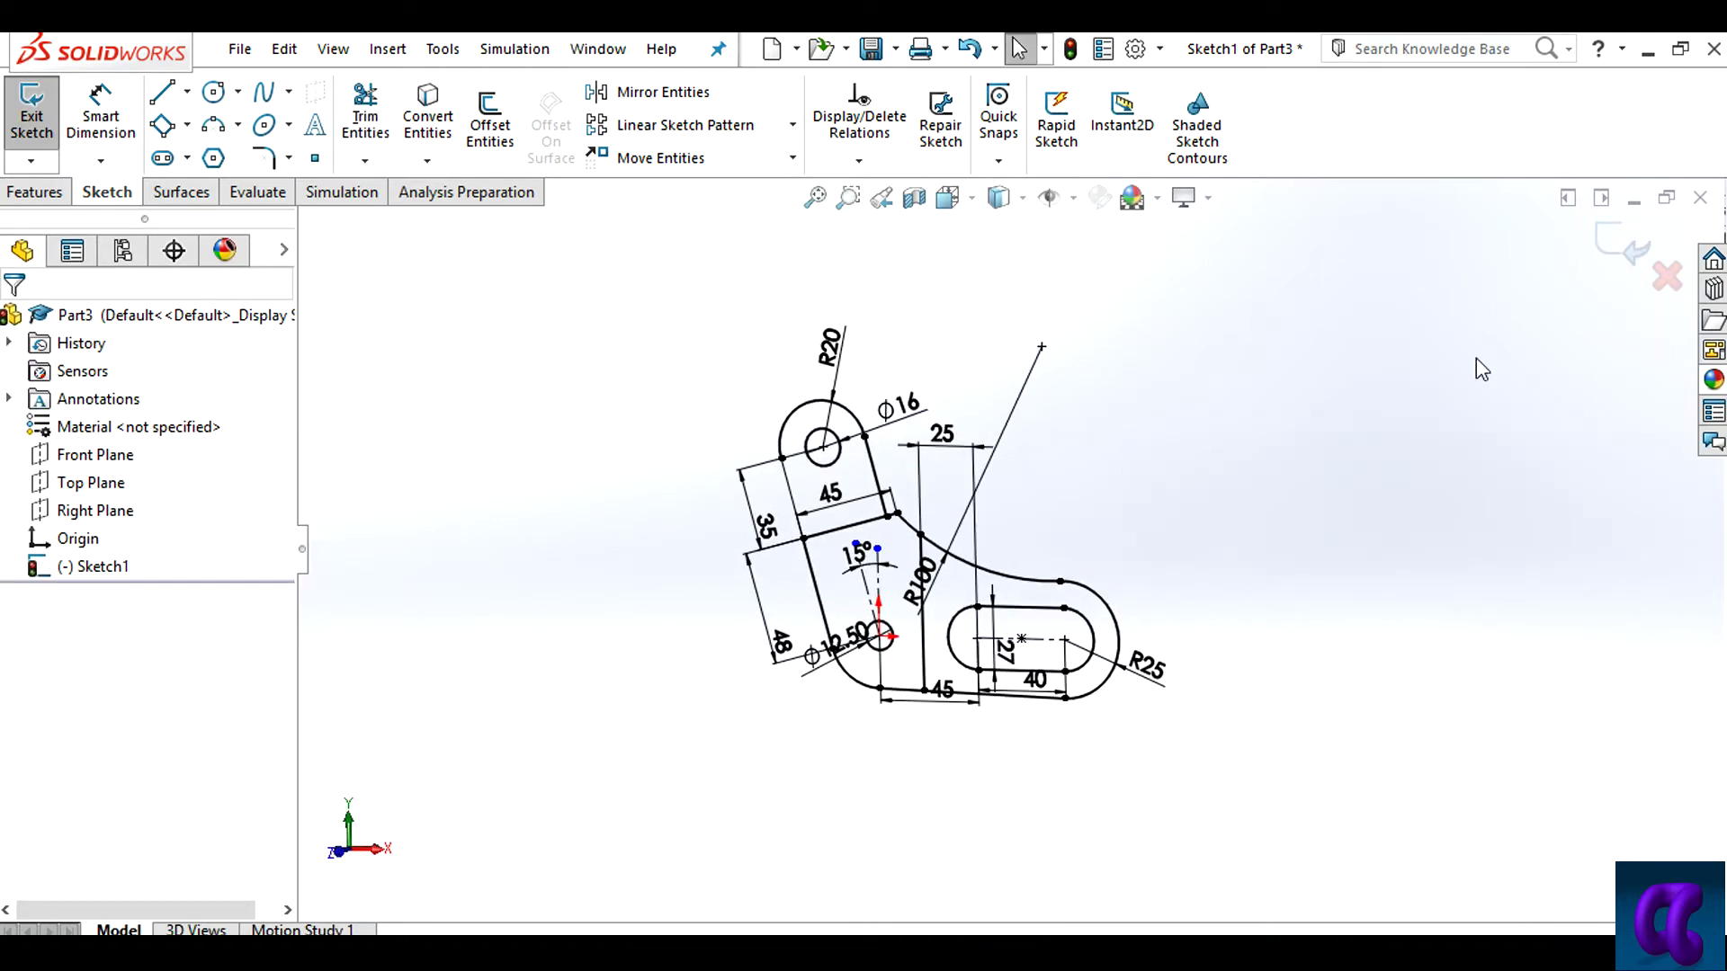
{"action": "left_click", "coordinate": [1614, 261]}
{"action": "middle_click_drag", "start_coordinate": [1125, 351], "coordinate": [1116, 627]}
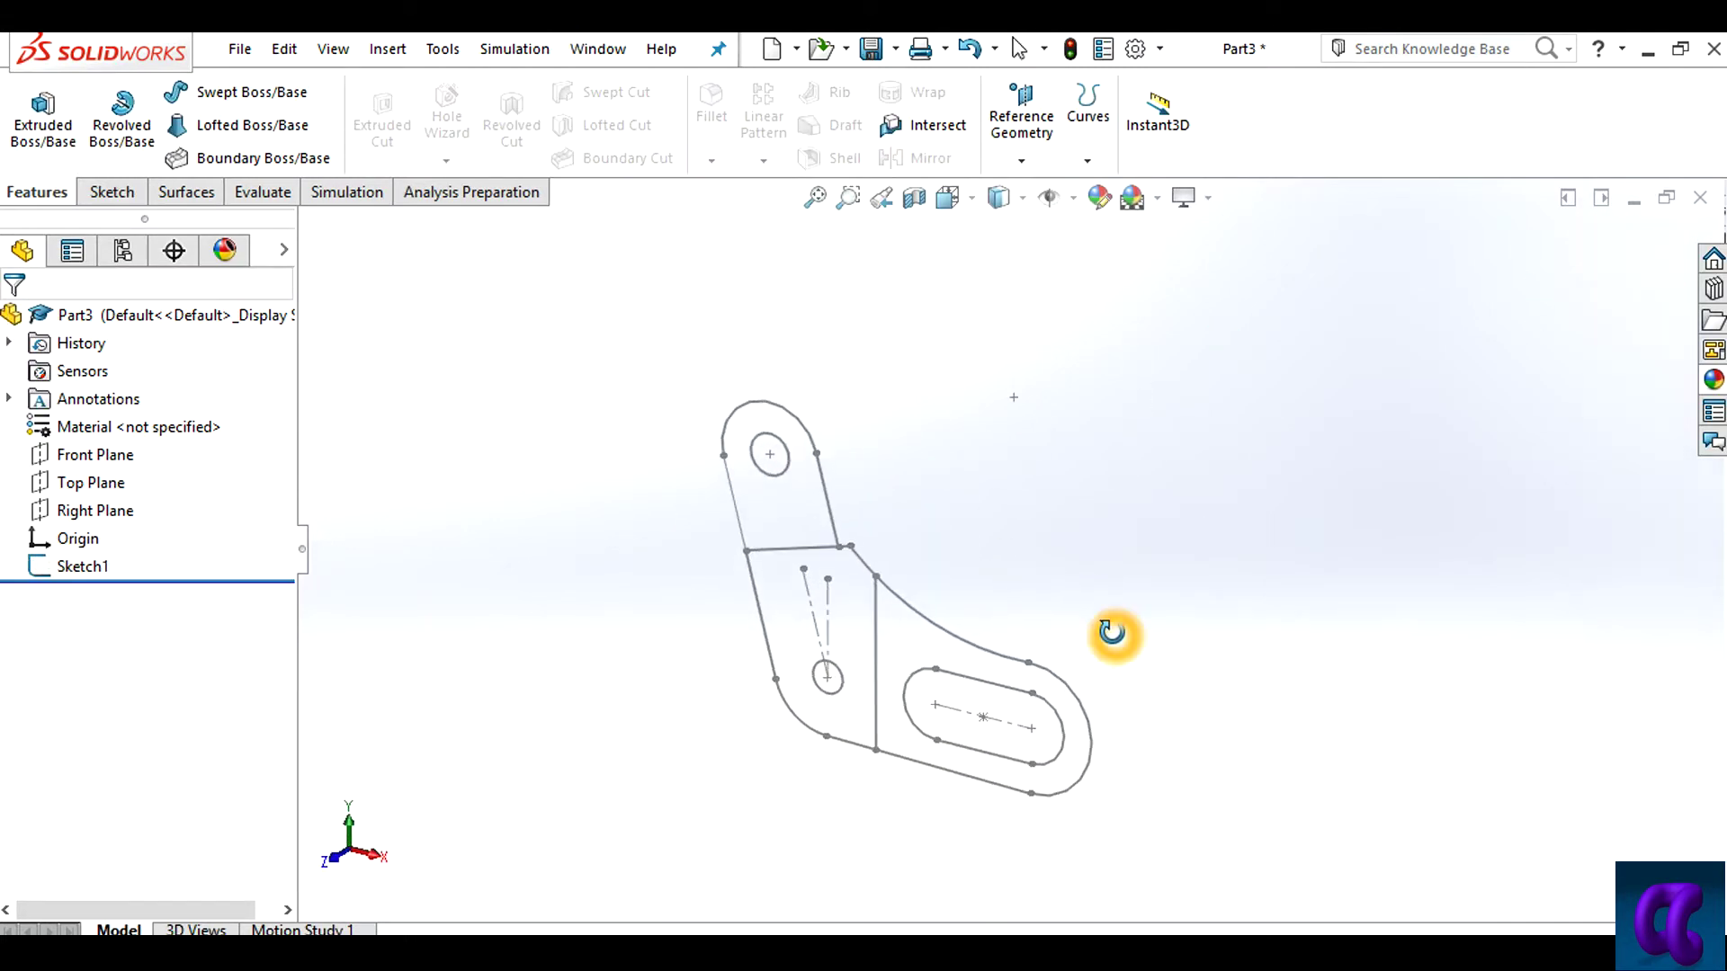
{"action": "left_click", "coordinate": [49, 147]}
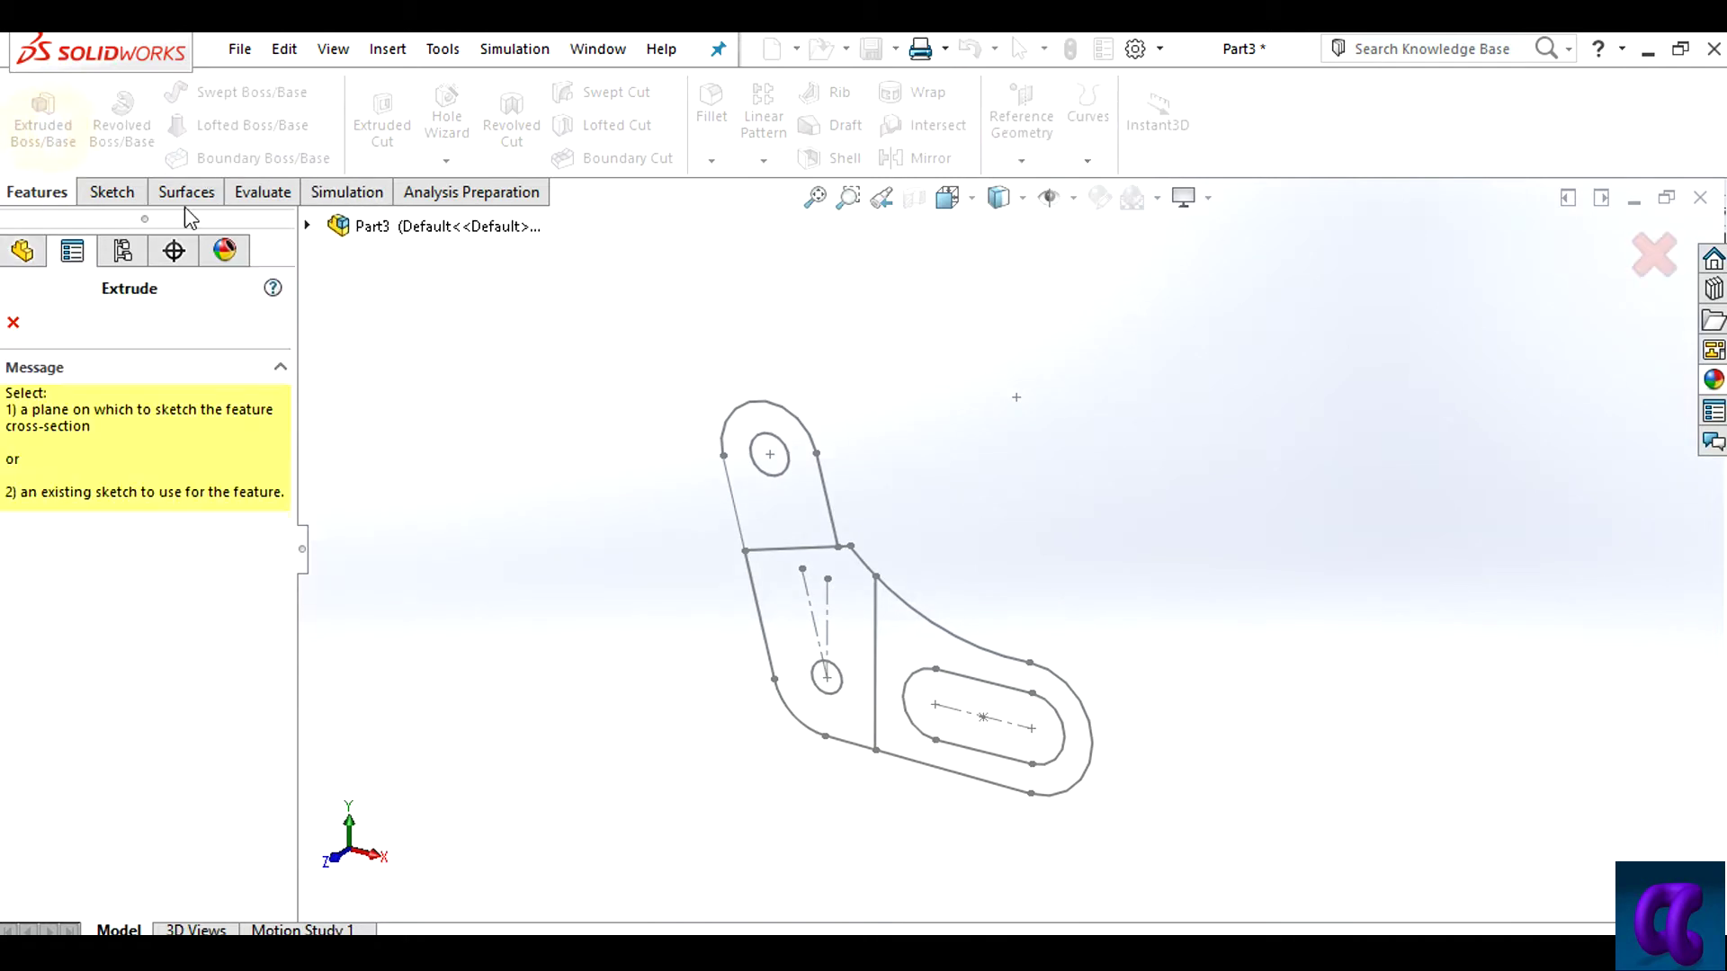
{"action": "left_click", "coordinate": [866, 629]}
{"action": "left_click", "coordinate": [307, 225]}
{"action": "left_click", "coordinate": [409, 477]}
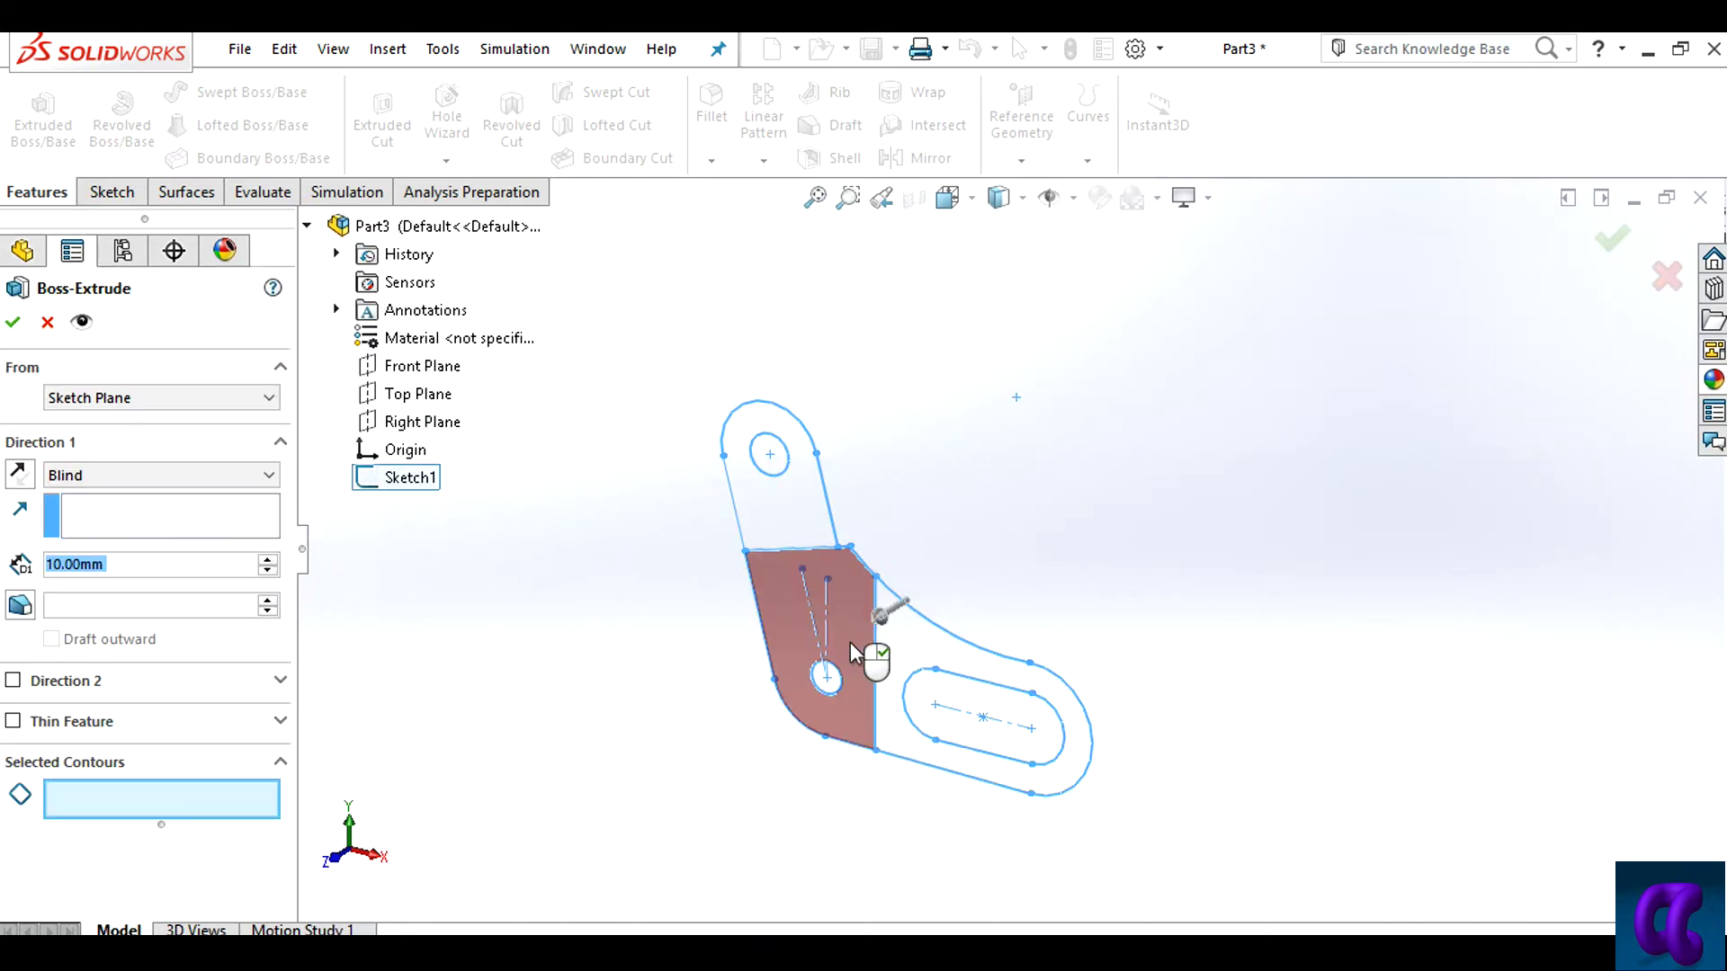
{"action": "left_click", "coordinate": [890, 652]}
{"action": "left_click", "coordinate": [851, 646]}
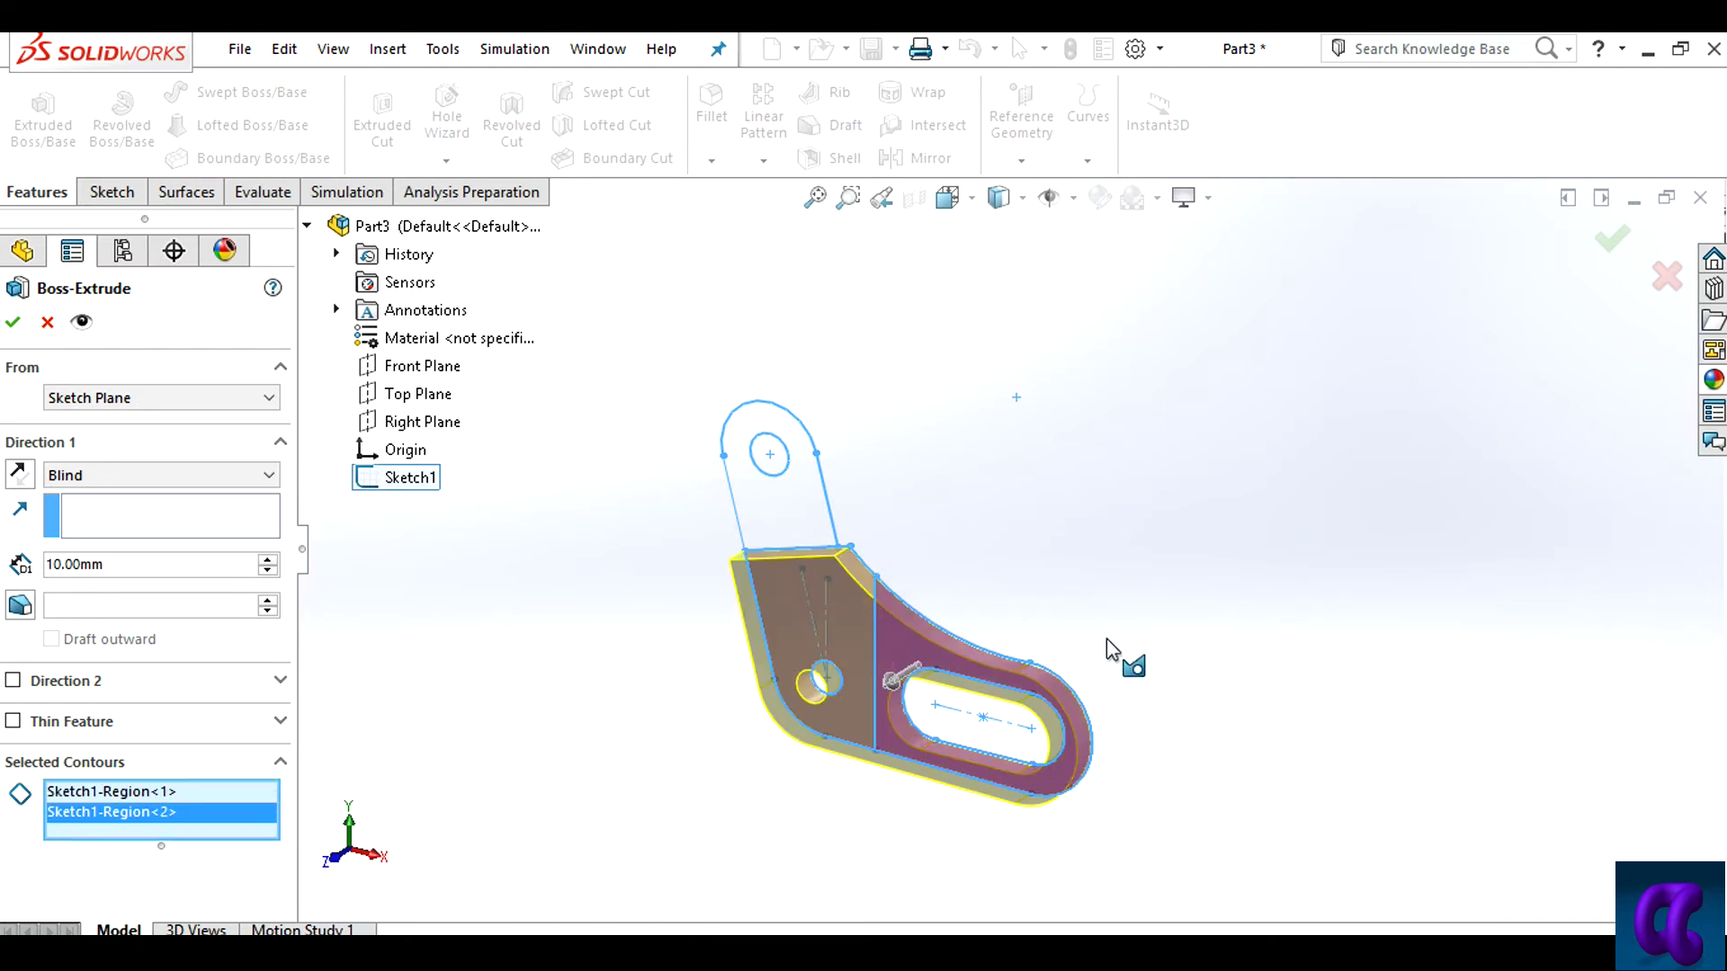
{"action": "mouse_move", "coordinate": [1112, 649]}
{"action": "middle_mouse_down"}
{"action": "mouse_move", "coordinate": [1060, 608]}
{"action": "mouse_move", "coordinate": [978, 601]}
{"action": "mouse_move", "coordinate": [1052, 608]}
{"action": "middle_mouse_up"}
Set the extrusion end condition to Mid Plane, checking it against the reference drawing
{"action": "left_click", "coordinate": [126, 477]}
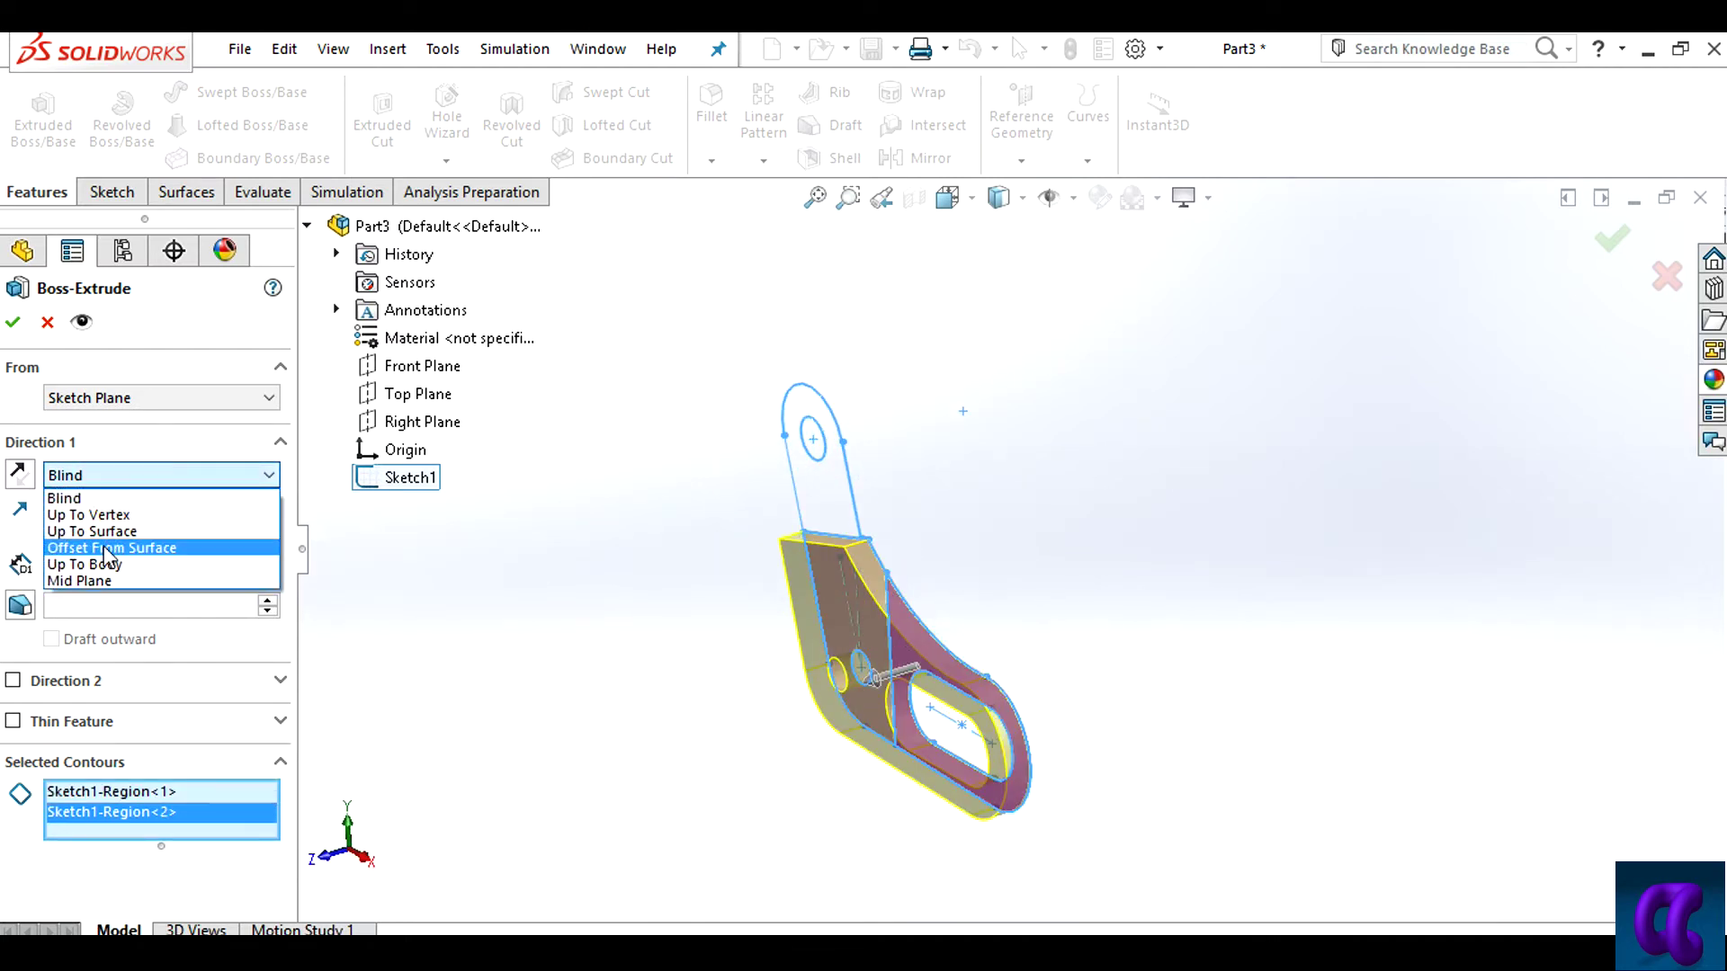
{"action": "left_click", "coordinate": [90, 586]}
{"action": "key", "text": "alt+Tab"}
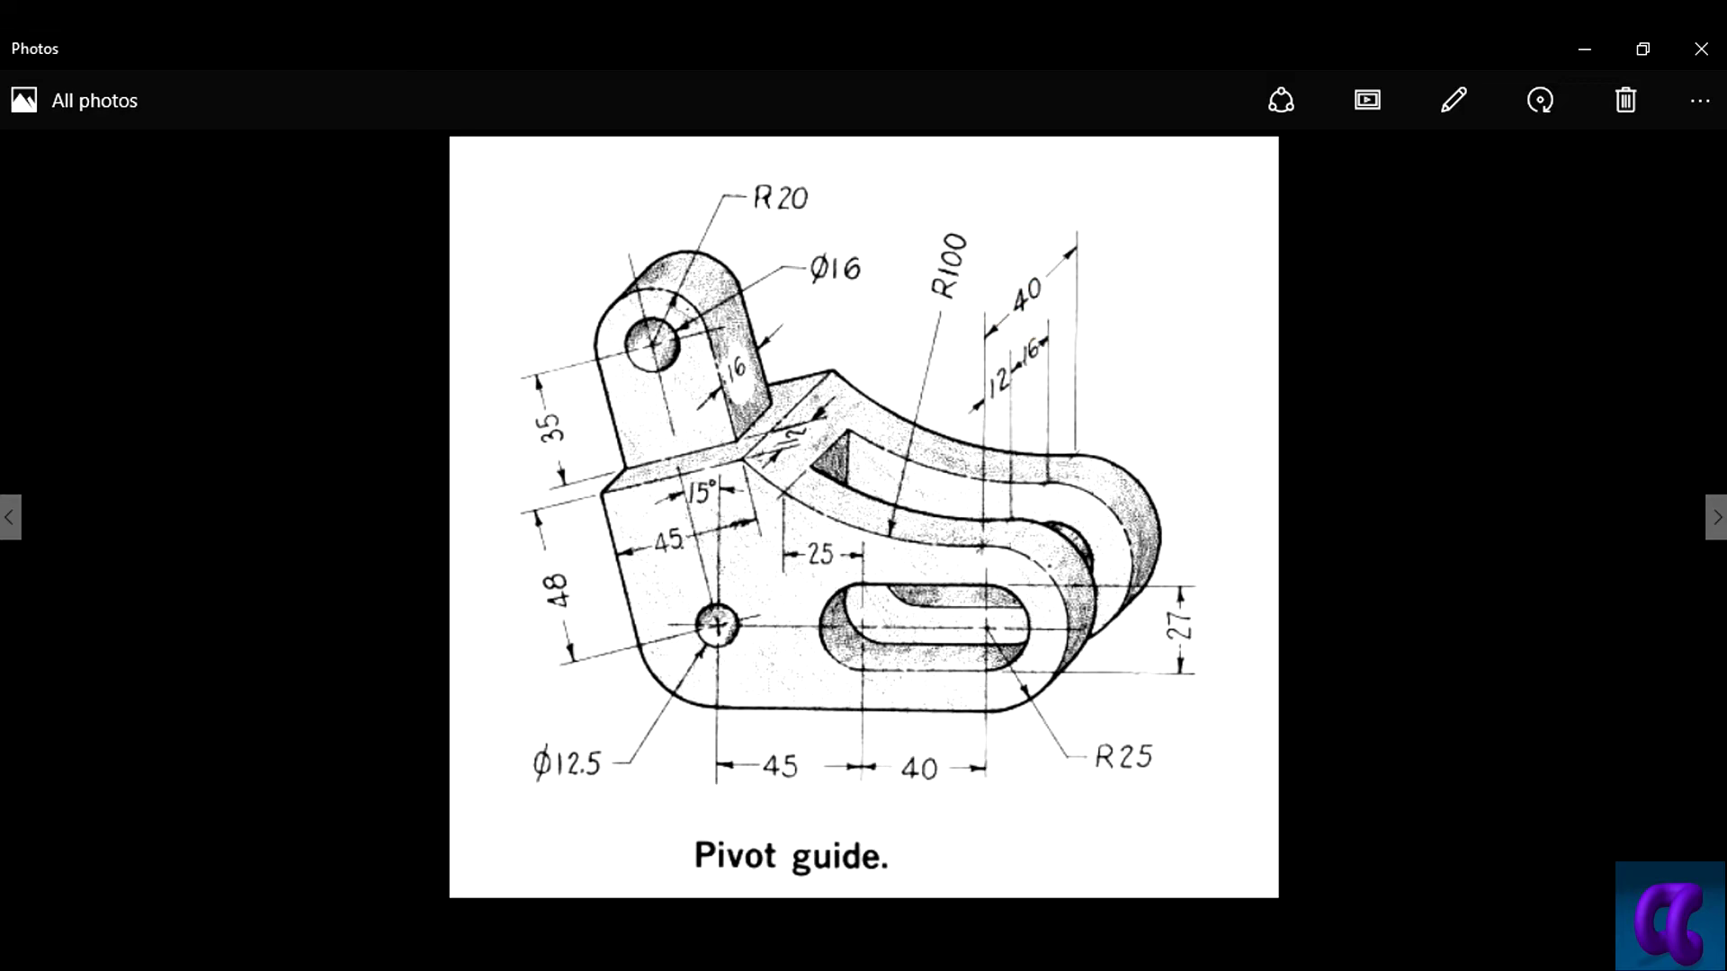
{"action": "key", "text": "alt+Tab"}
{"action": "middle_click_drag", "start_coordinate": [1071, 713], "coordinate": [1118, 686]}
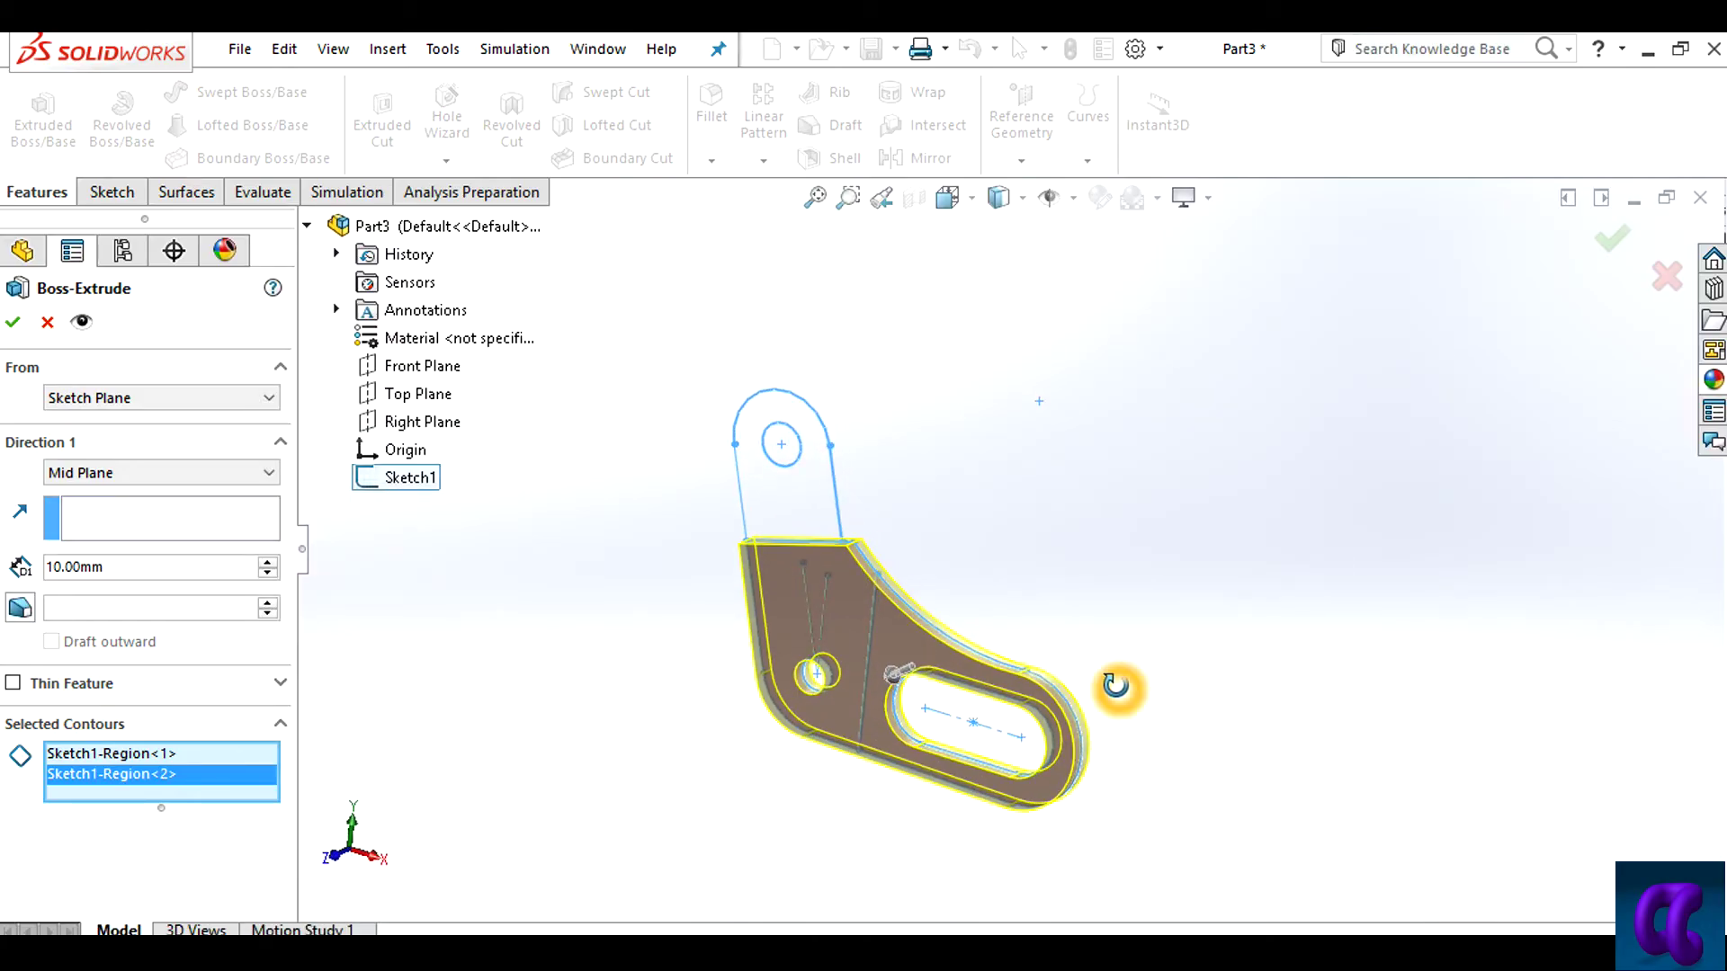
Set the Mid Plane depth to 40 mm and create Boss-Extrude1
{"action": "left_click", "coordinate": [125, 567]}
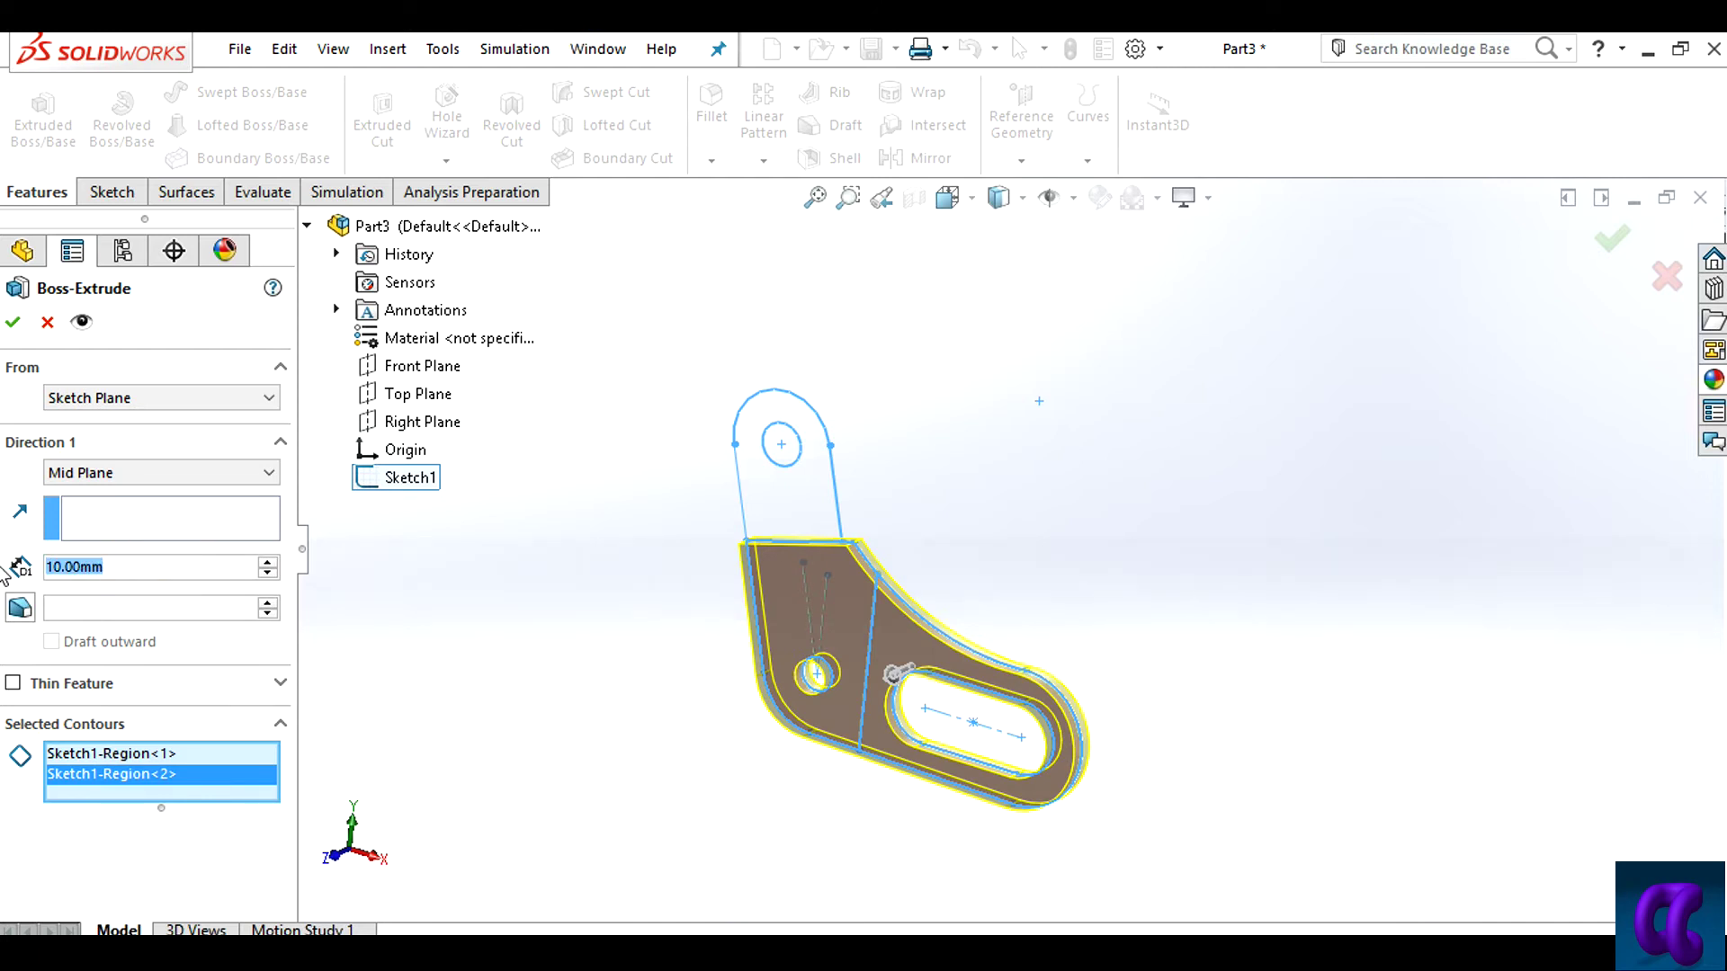
{"action": "type", "text": "40"}
{"action": "left_click", "coordinate": [90, 585]}
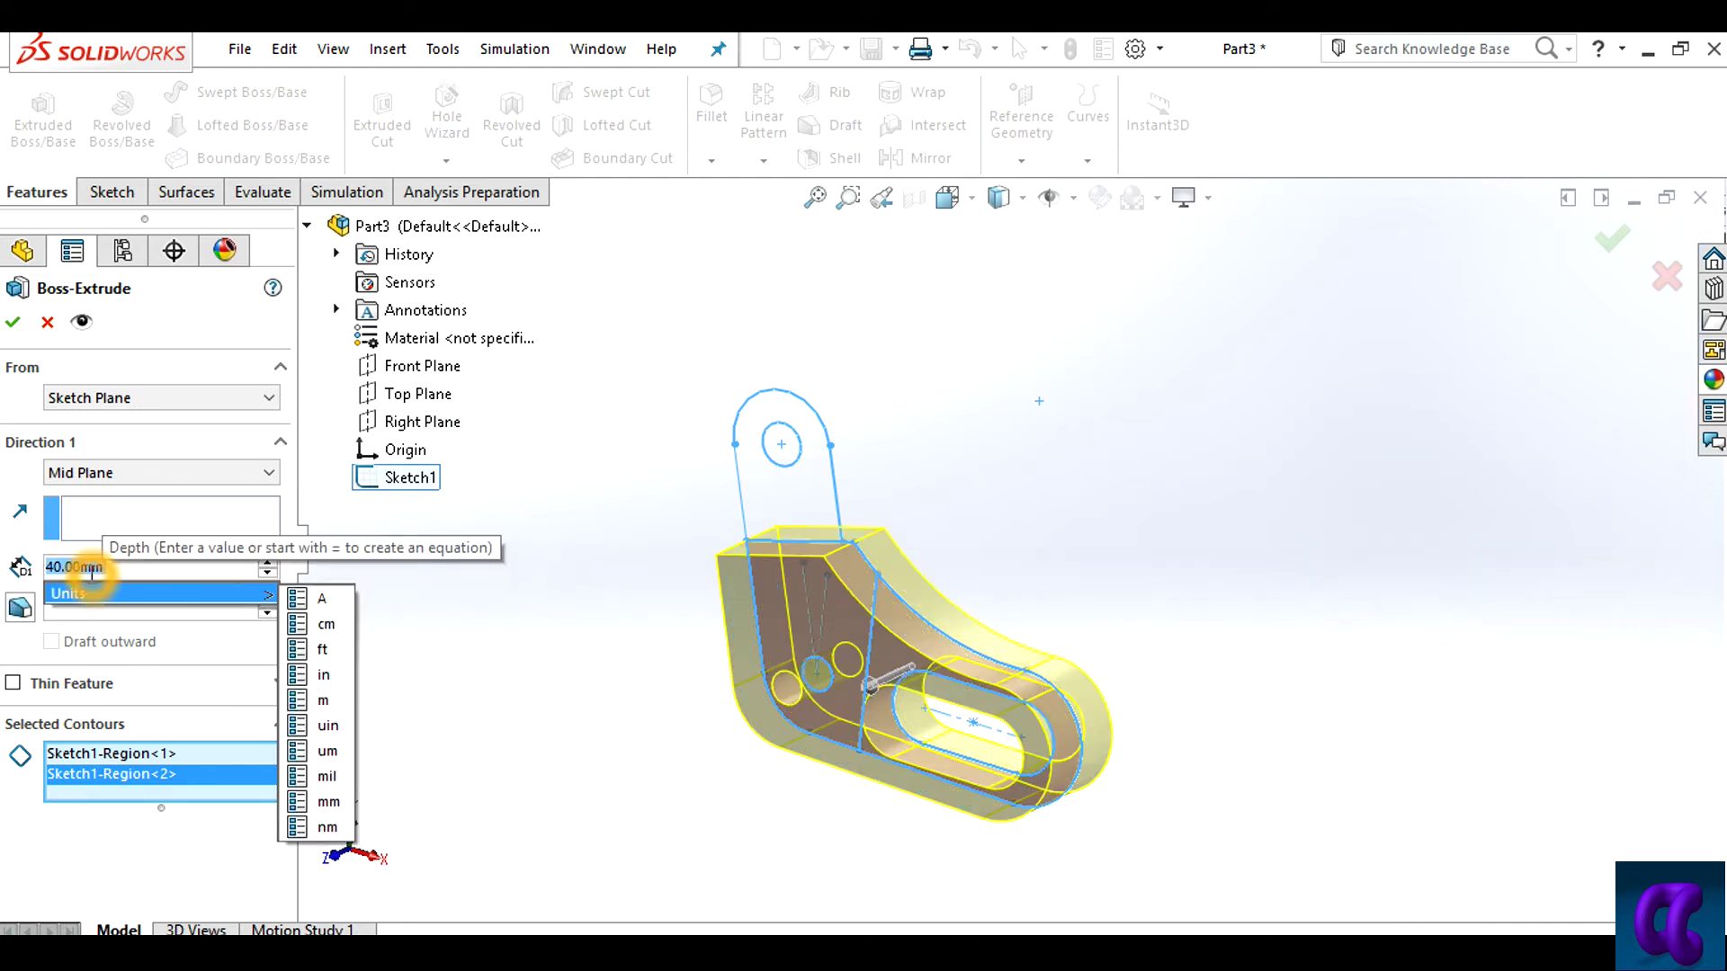
{"action": "left_click", "coordinate": [14, 331]}
{"action": "mouse_move", "coordinate": [882, 567]}
{"action": "middle_mouse_down"}
{"action": "mouse_move", "coordinate": [1022, 598]}
{"action": "mouse_move", "coordinate": [654, 520]}
{"action": "middle_mouse_up"}
{"action": "left_click", "coordinate": [13, 326]}
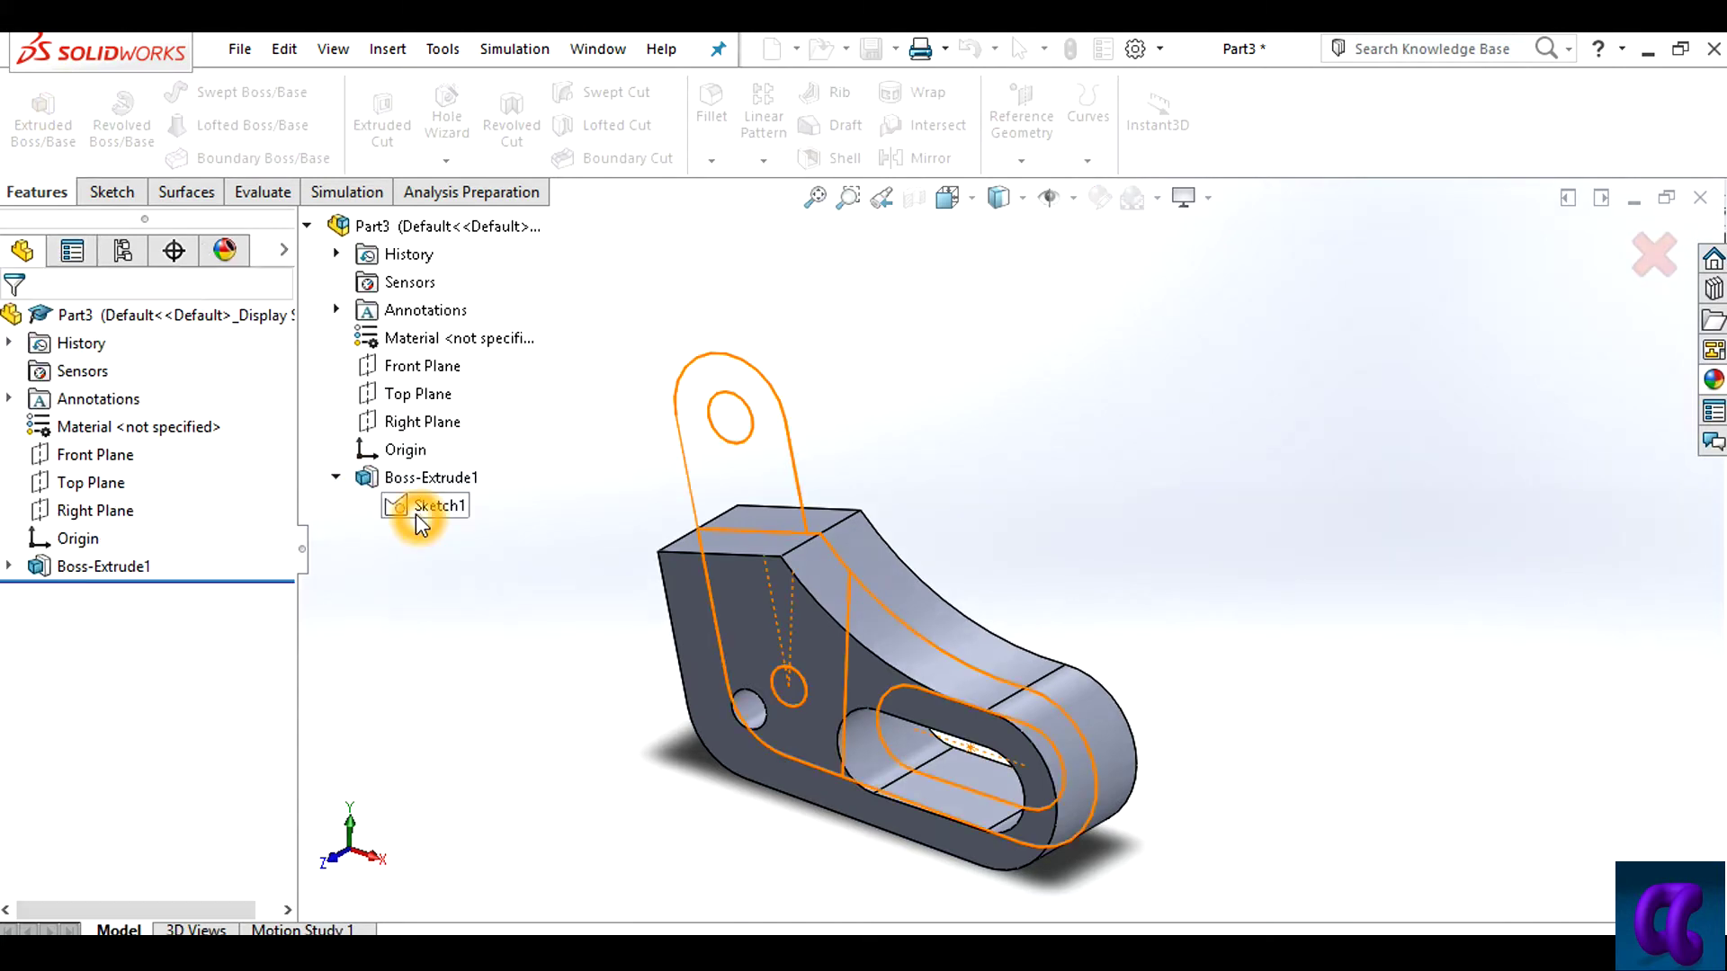
Extrude the eyelet lug region Mid Plane at 16 mm, then compare with the reference drawing
{"action": "left_click", "coordinate": [416, 510]}
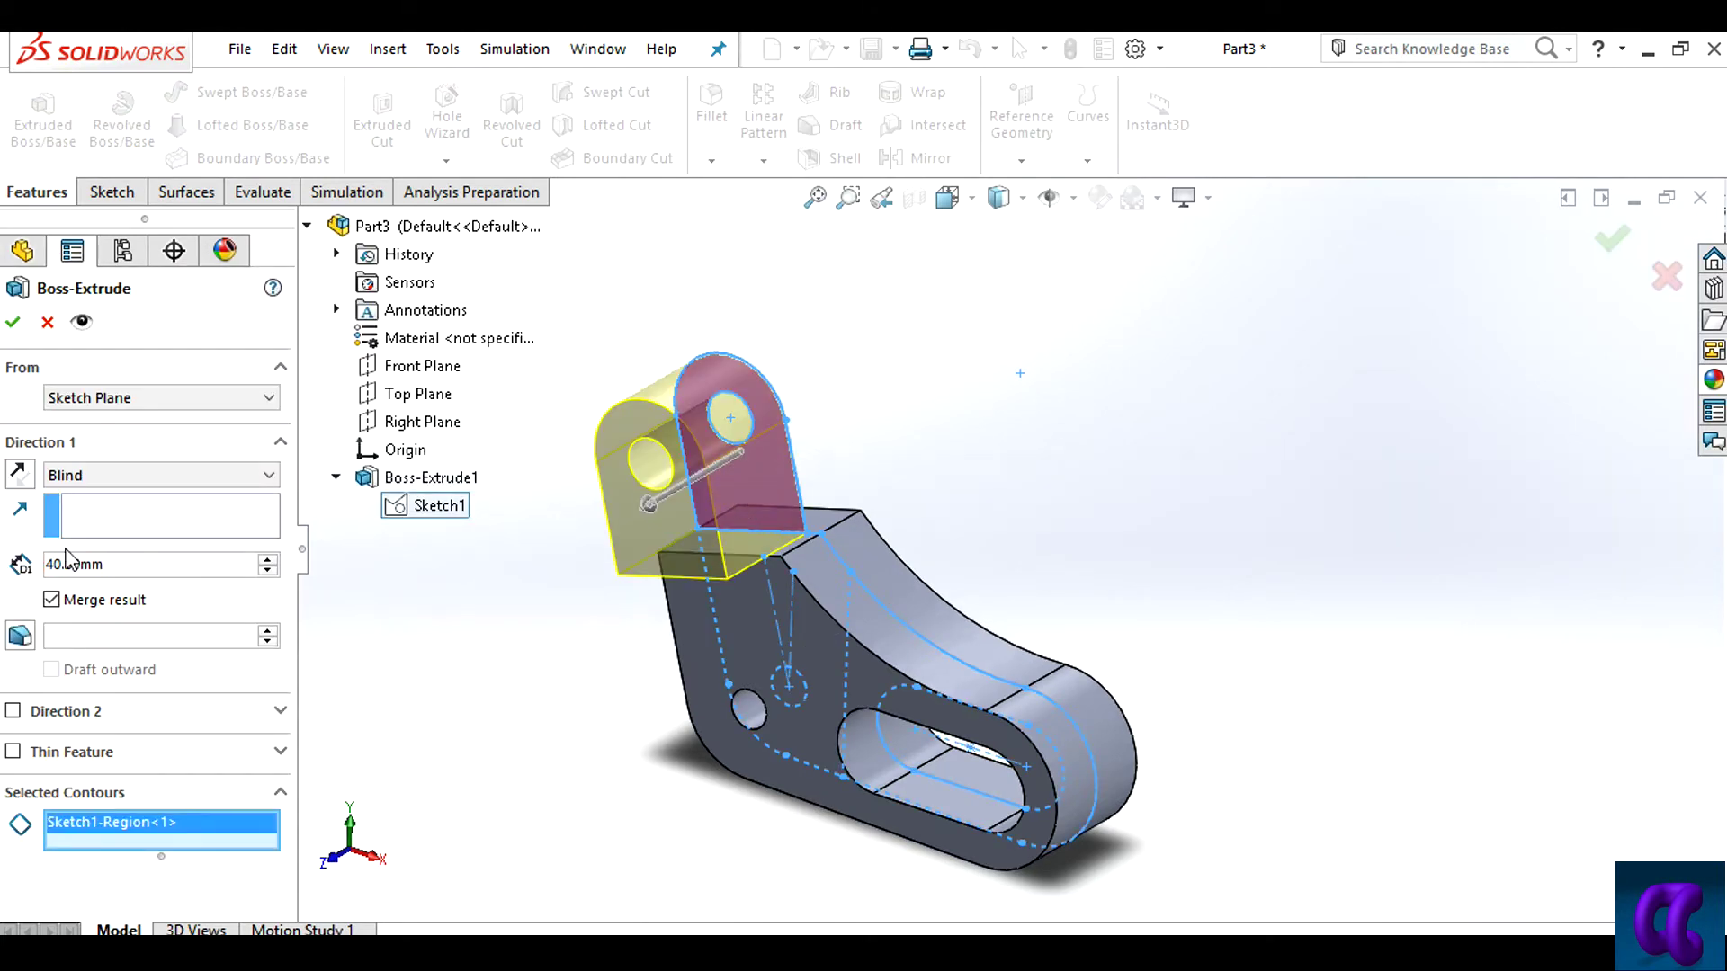
{"action": "left_click", "coordinate": [81, 478]}
{"action": "left_click", "coordinate": [104, 597]}
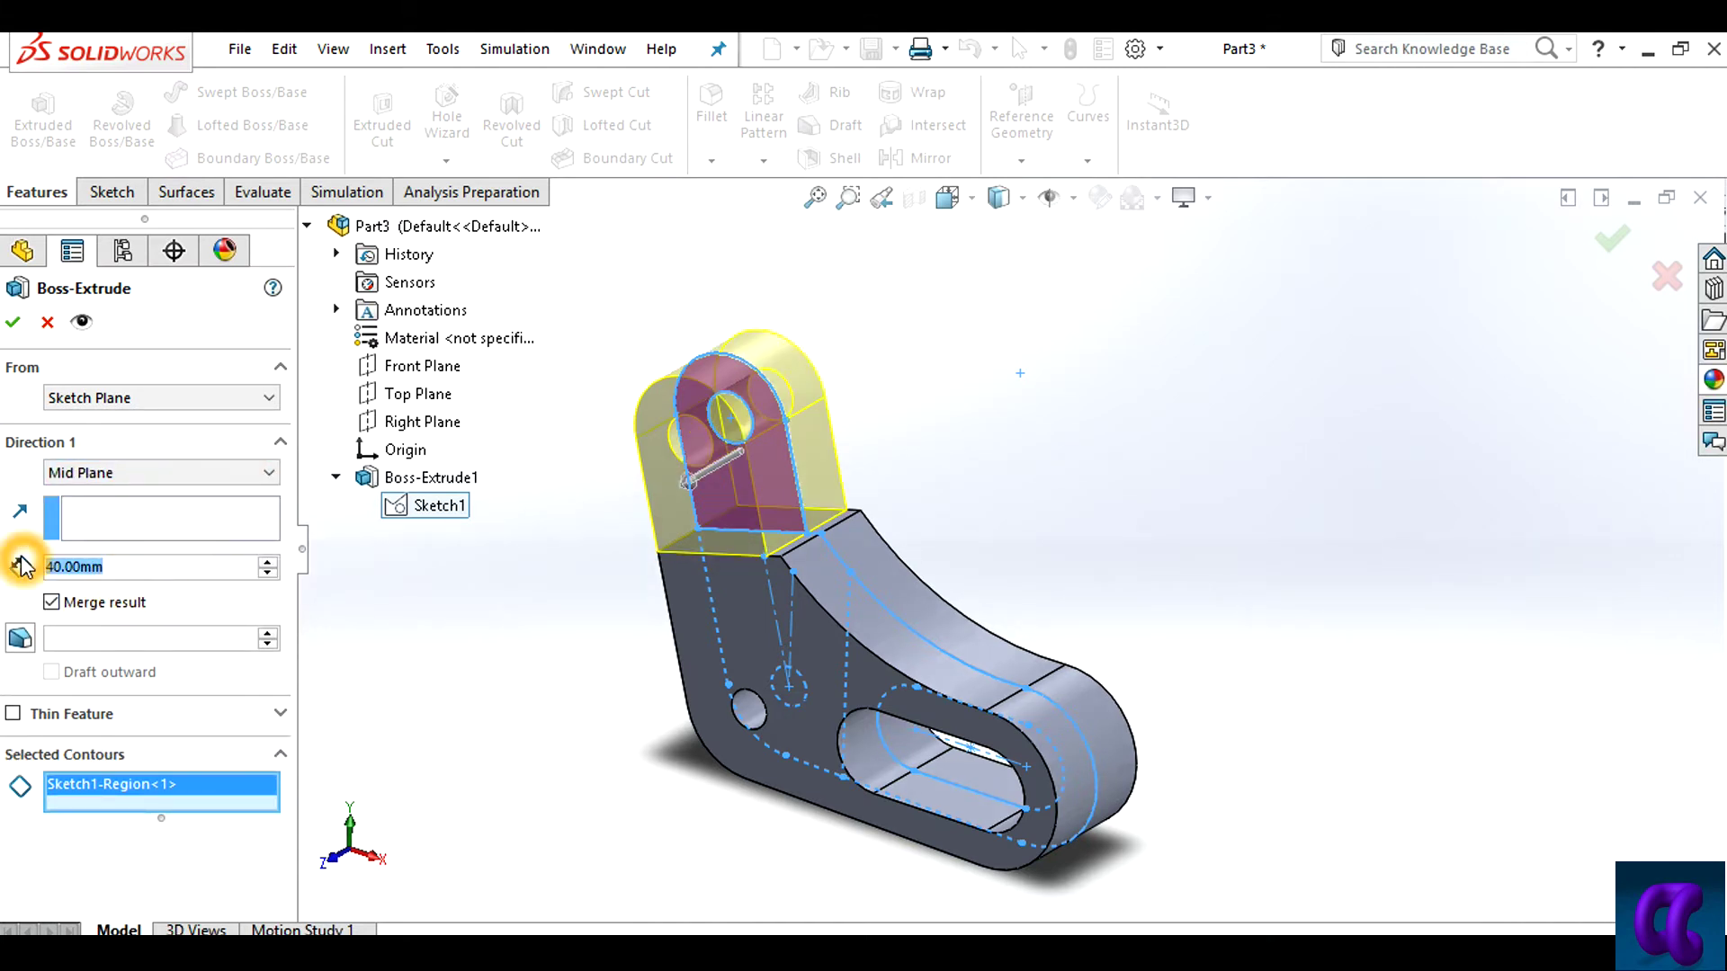
{"action": "type", "text": "16"}
{"action": "key", "text": "Return"}
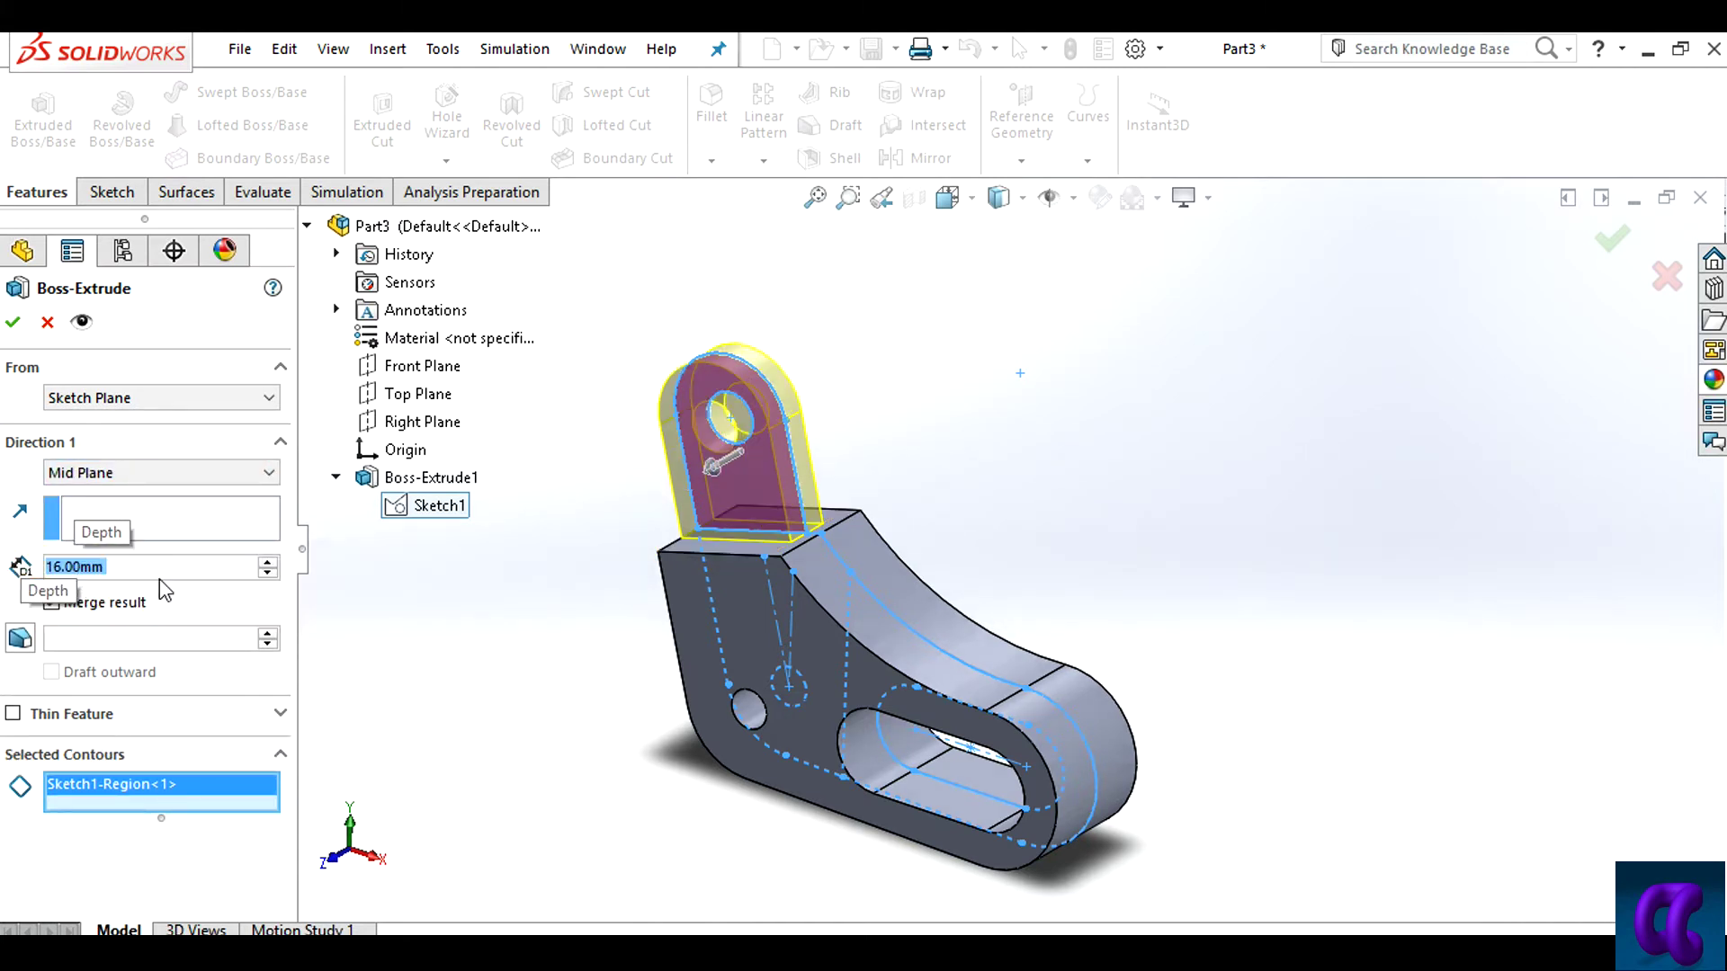
{"action": "left_click", "coordinate": [9, 321]}
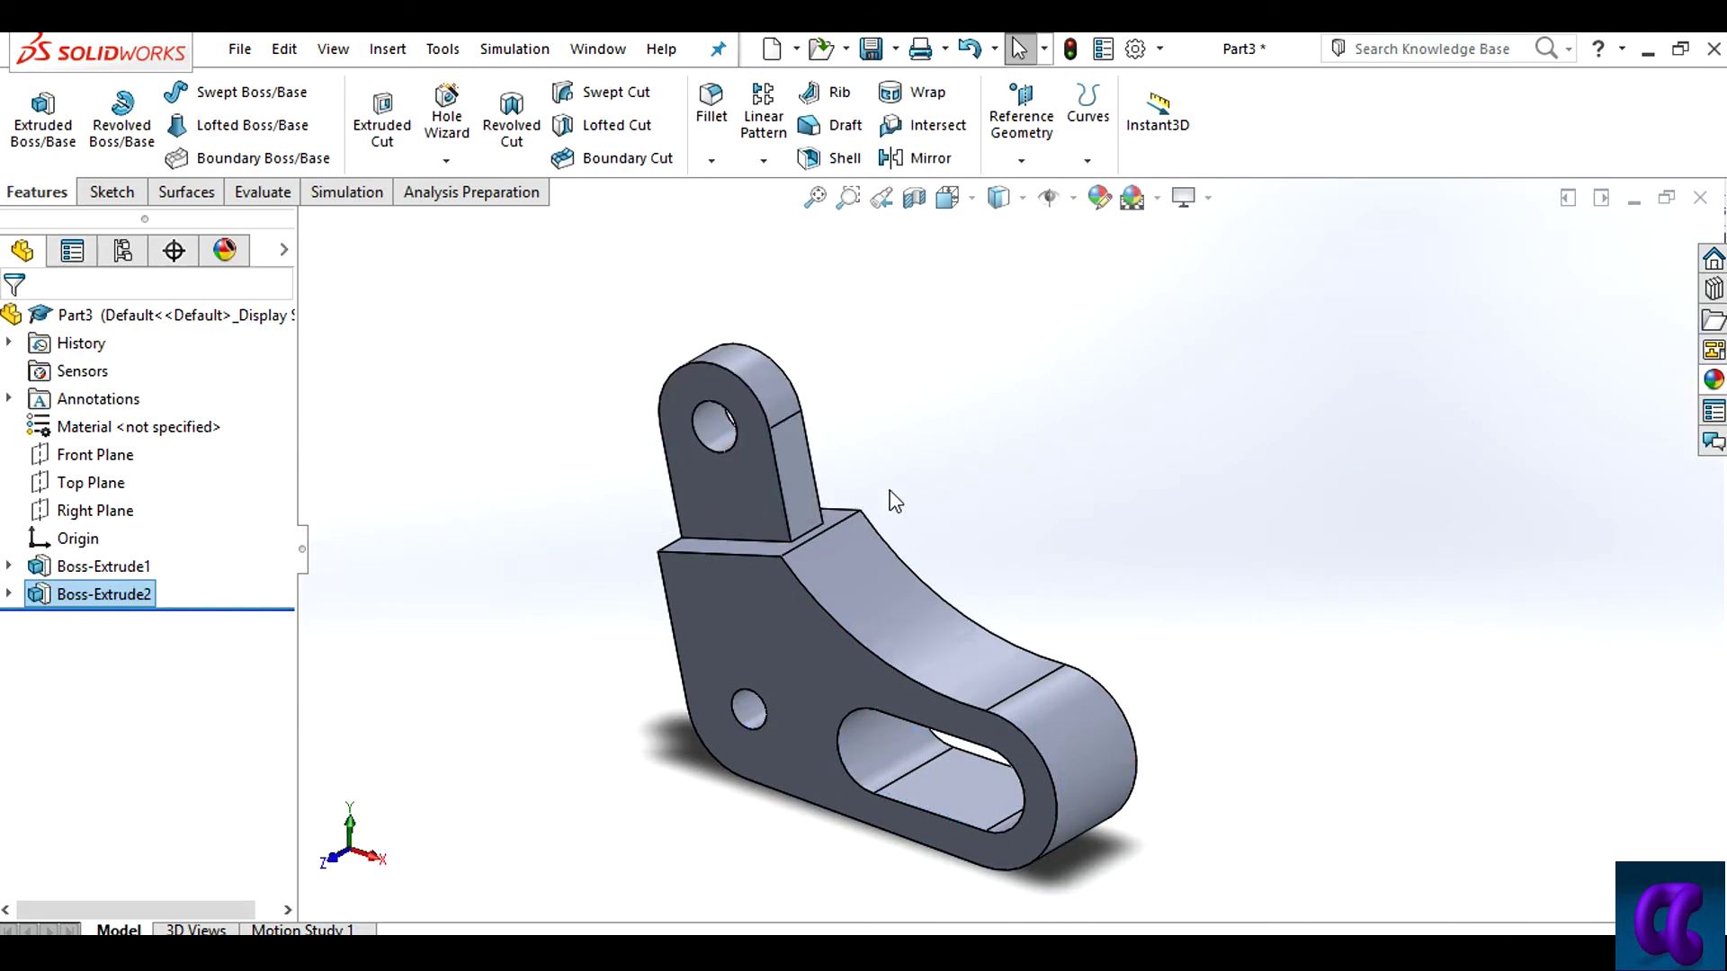
{"action": "middle_click_drag", "start_coordinate": [963, 482], "coordinate": [1008, 476]}
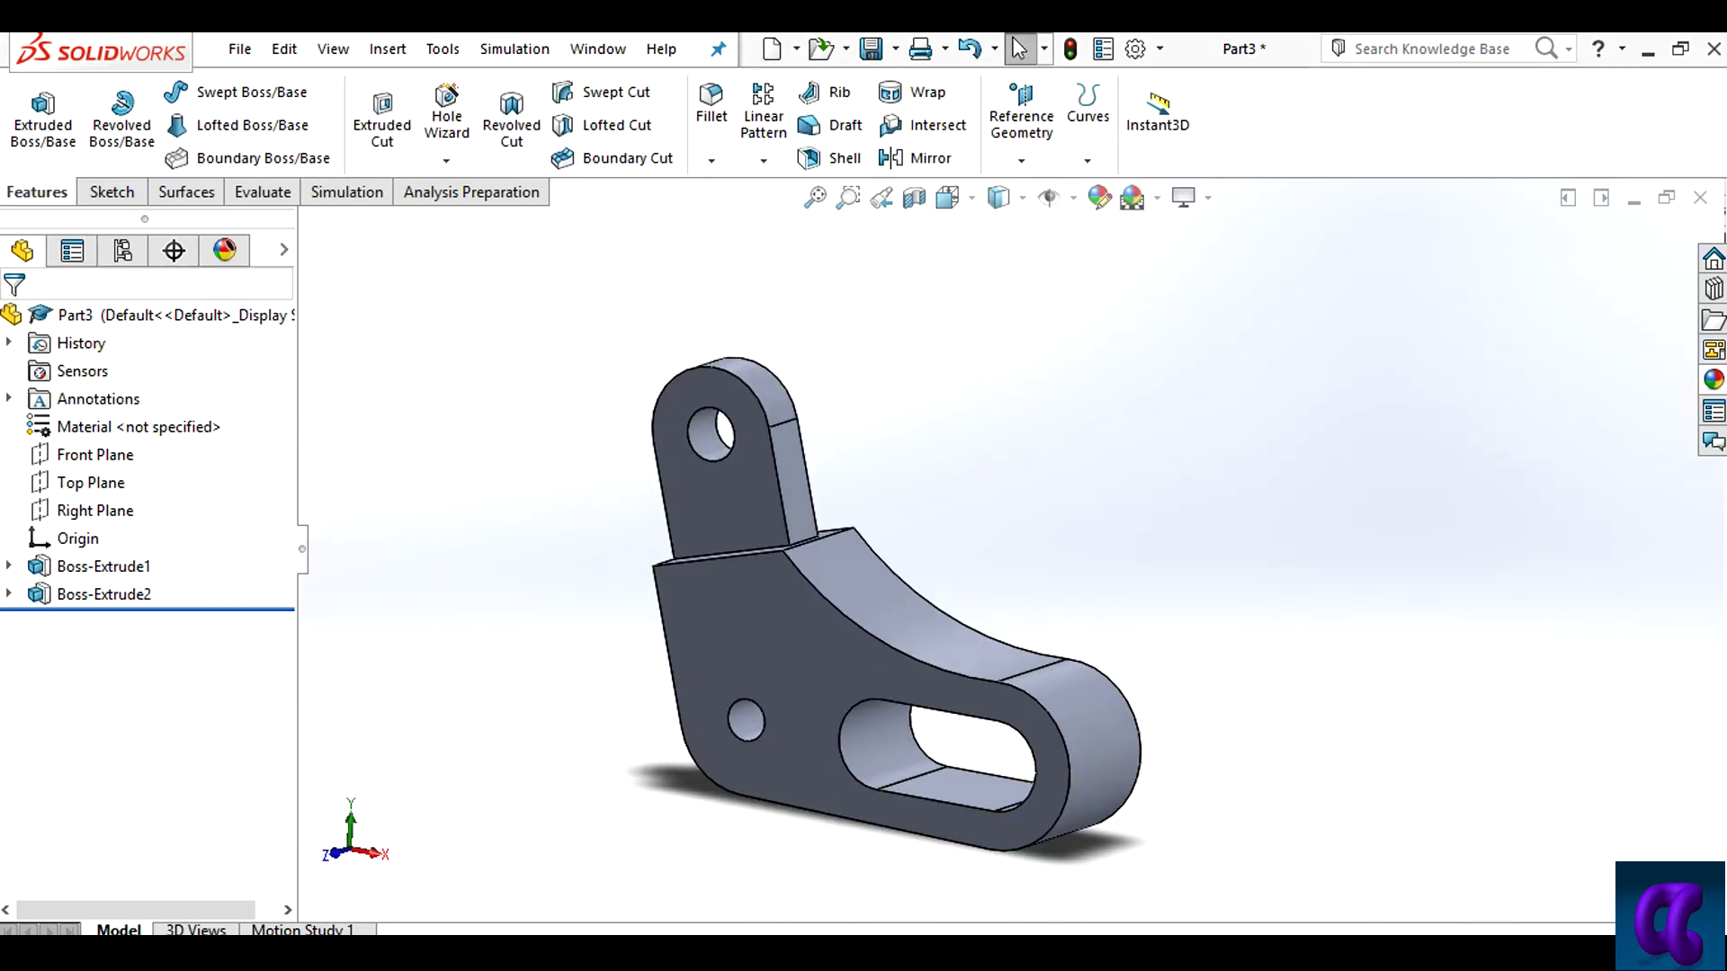
{"action": "key", "text": "alt+Tab"}
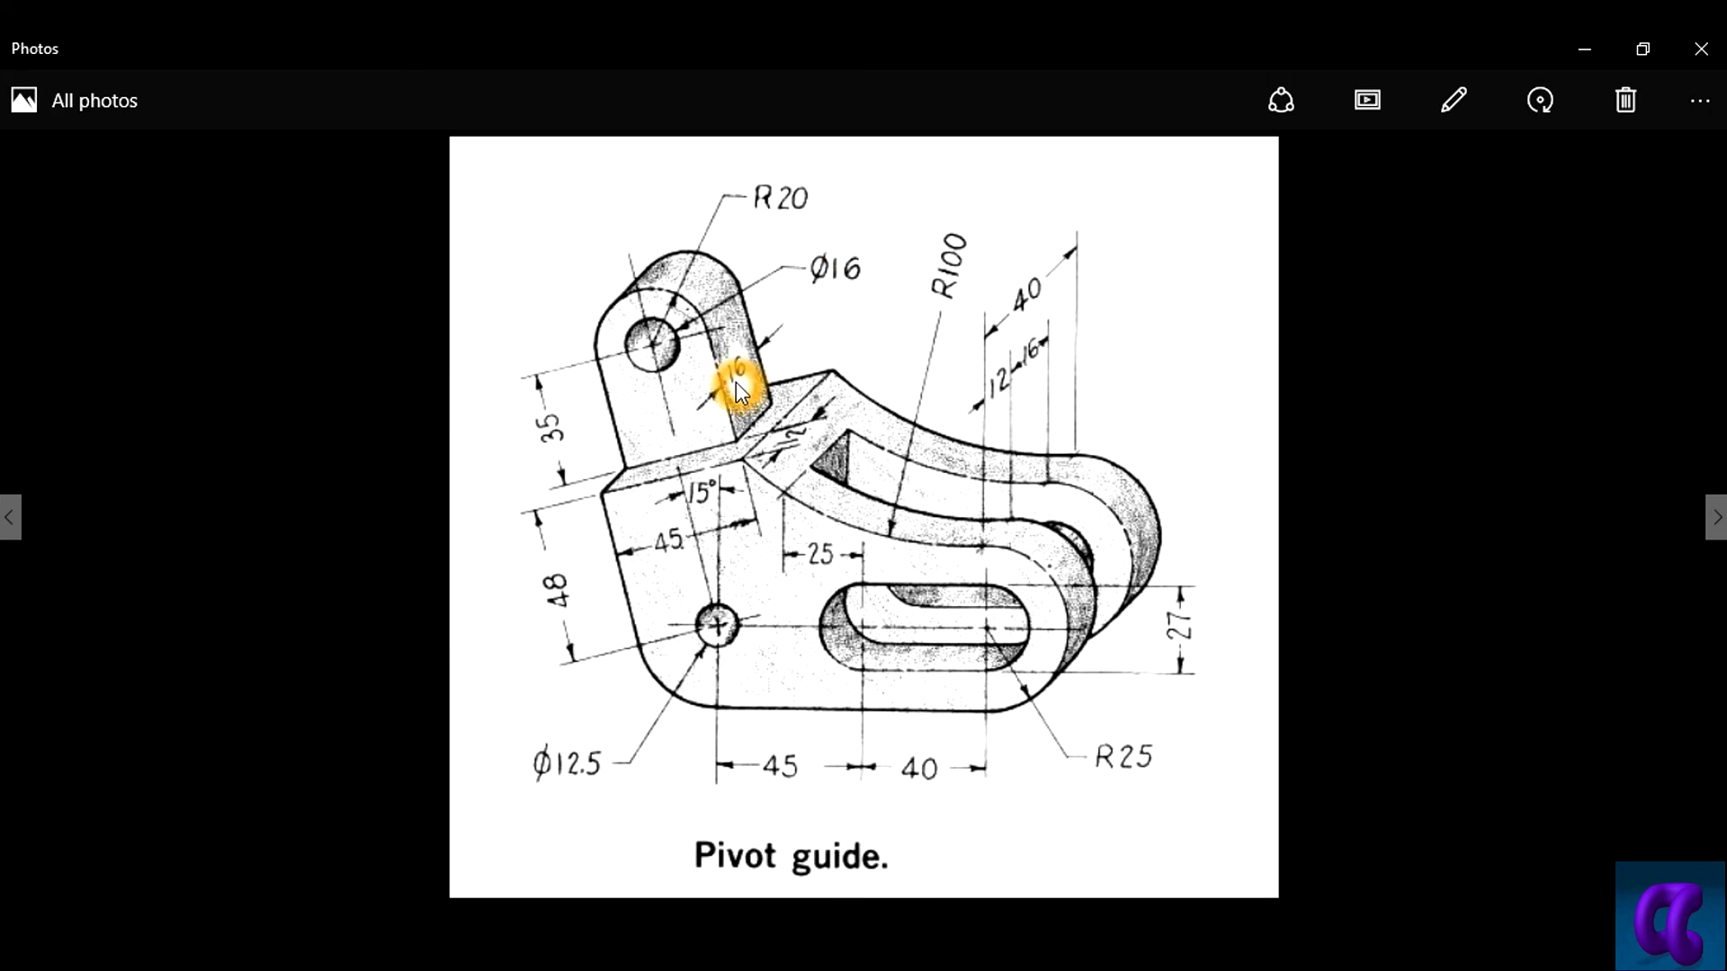
{"action": "key", "text": "alt+Tab"}
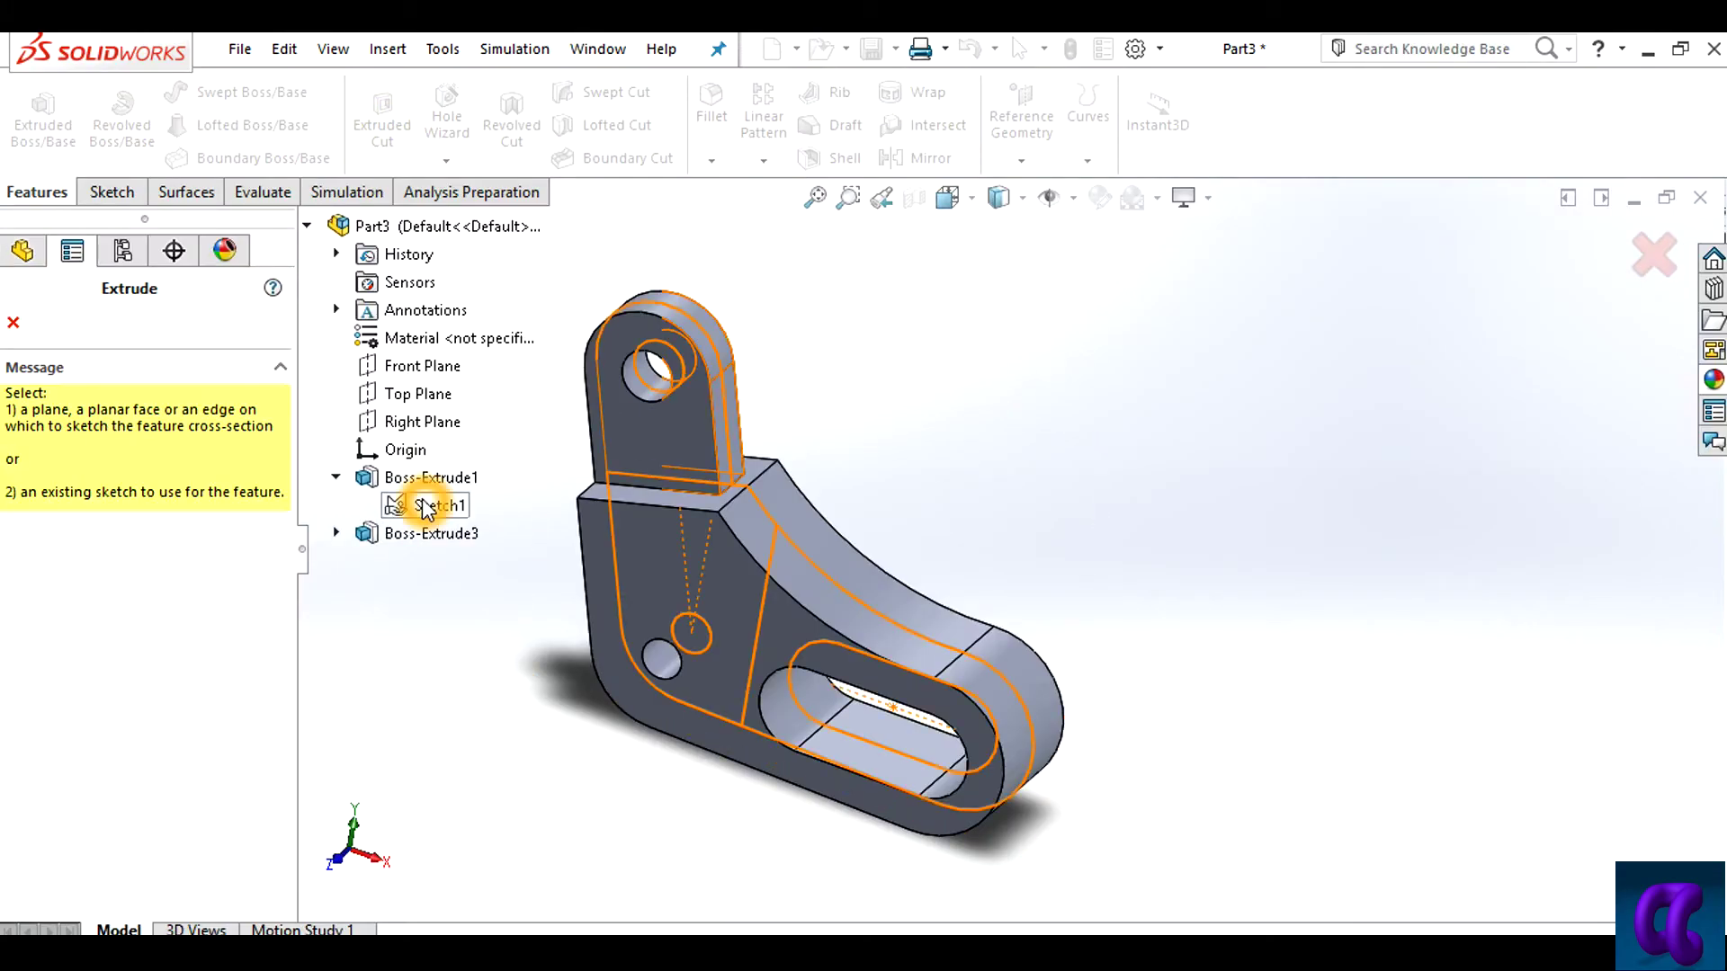
Cut Sketch1's arm region Mid Plane 16 mm deep to form the fork slot
{"action": "left_click", "coordinate": [435, 505]}
{"action": "left_click", "coordinate": [806, 637]}
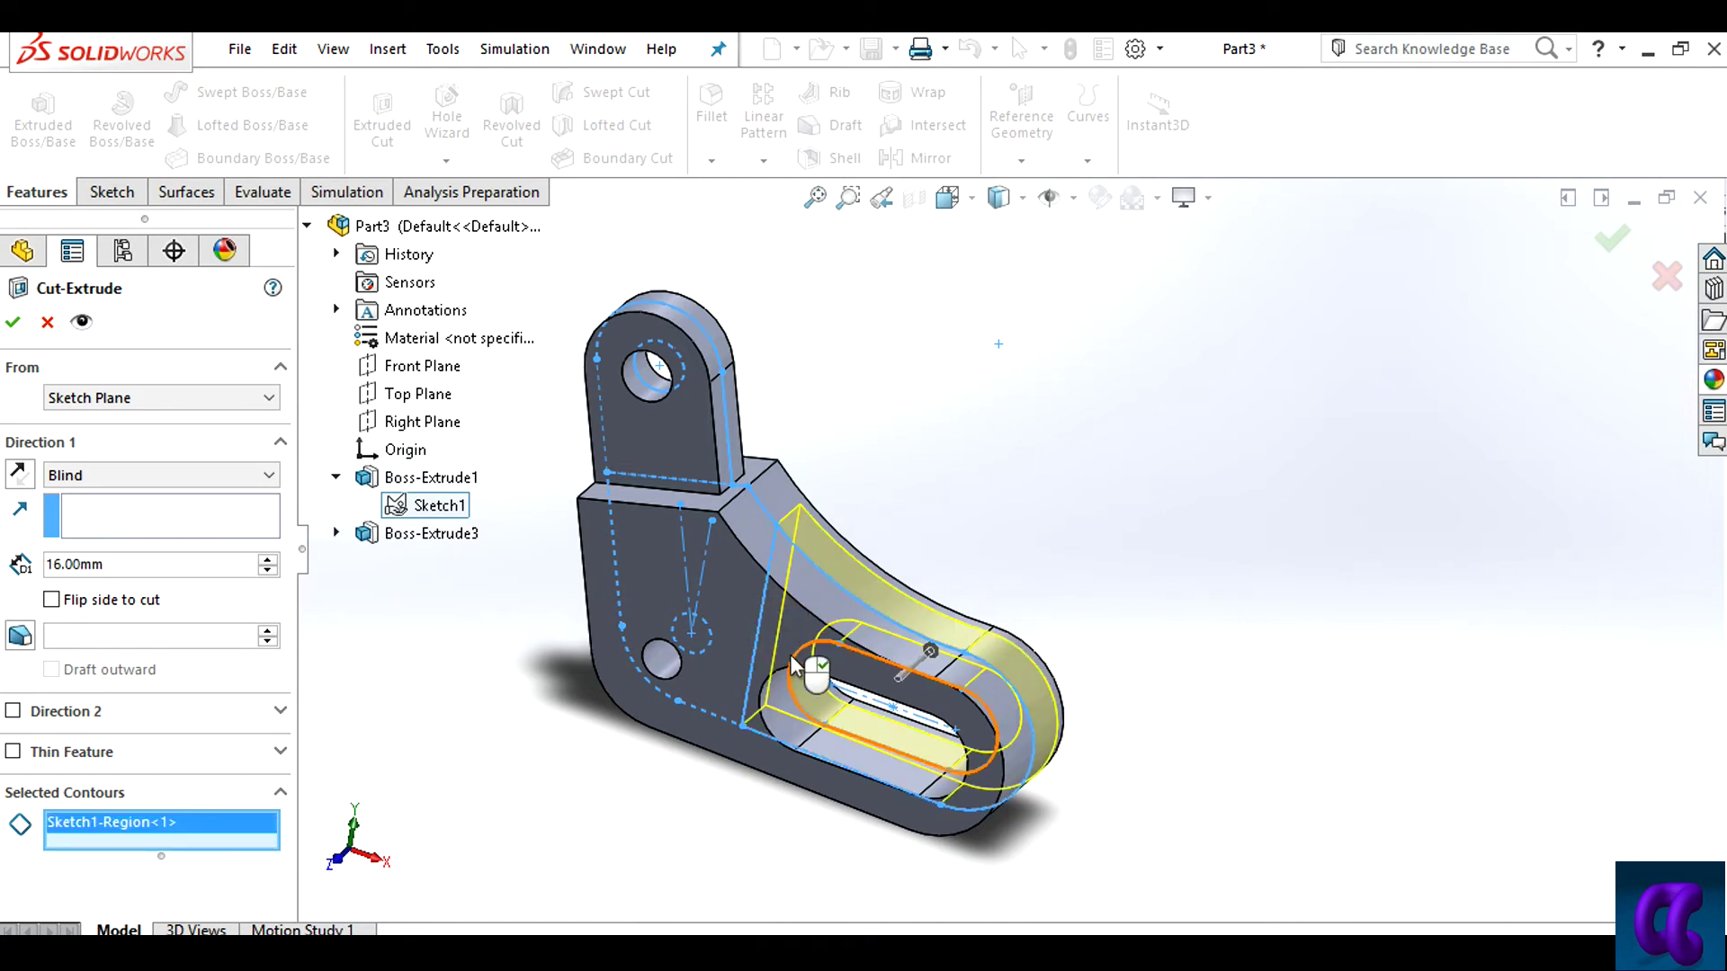
{"action": "left_click", "coordinate": [144, 475]}
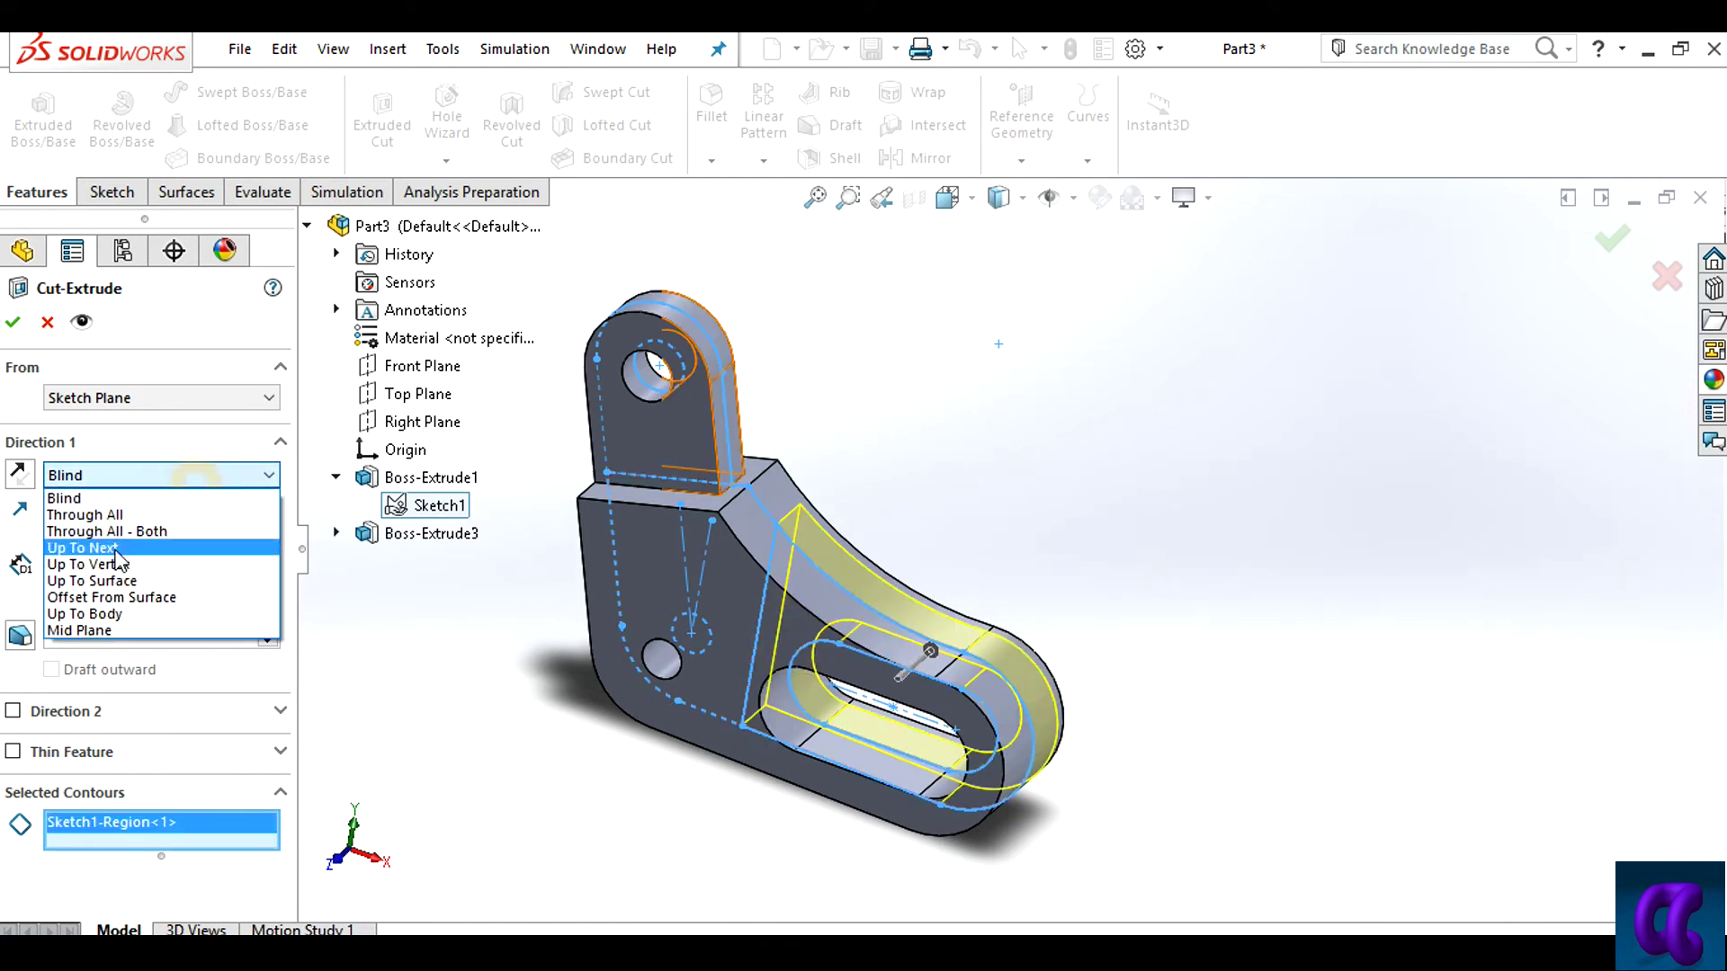
{"action": "left_click", "coordinate": [115, 623]}
{"action": "middle_click_drag", "start_coordinate": [985, 593], "coordinate": [913, 504]}
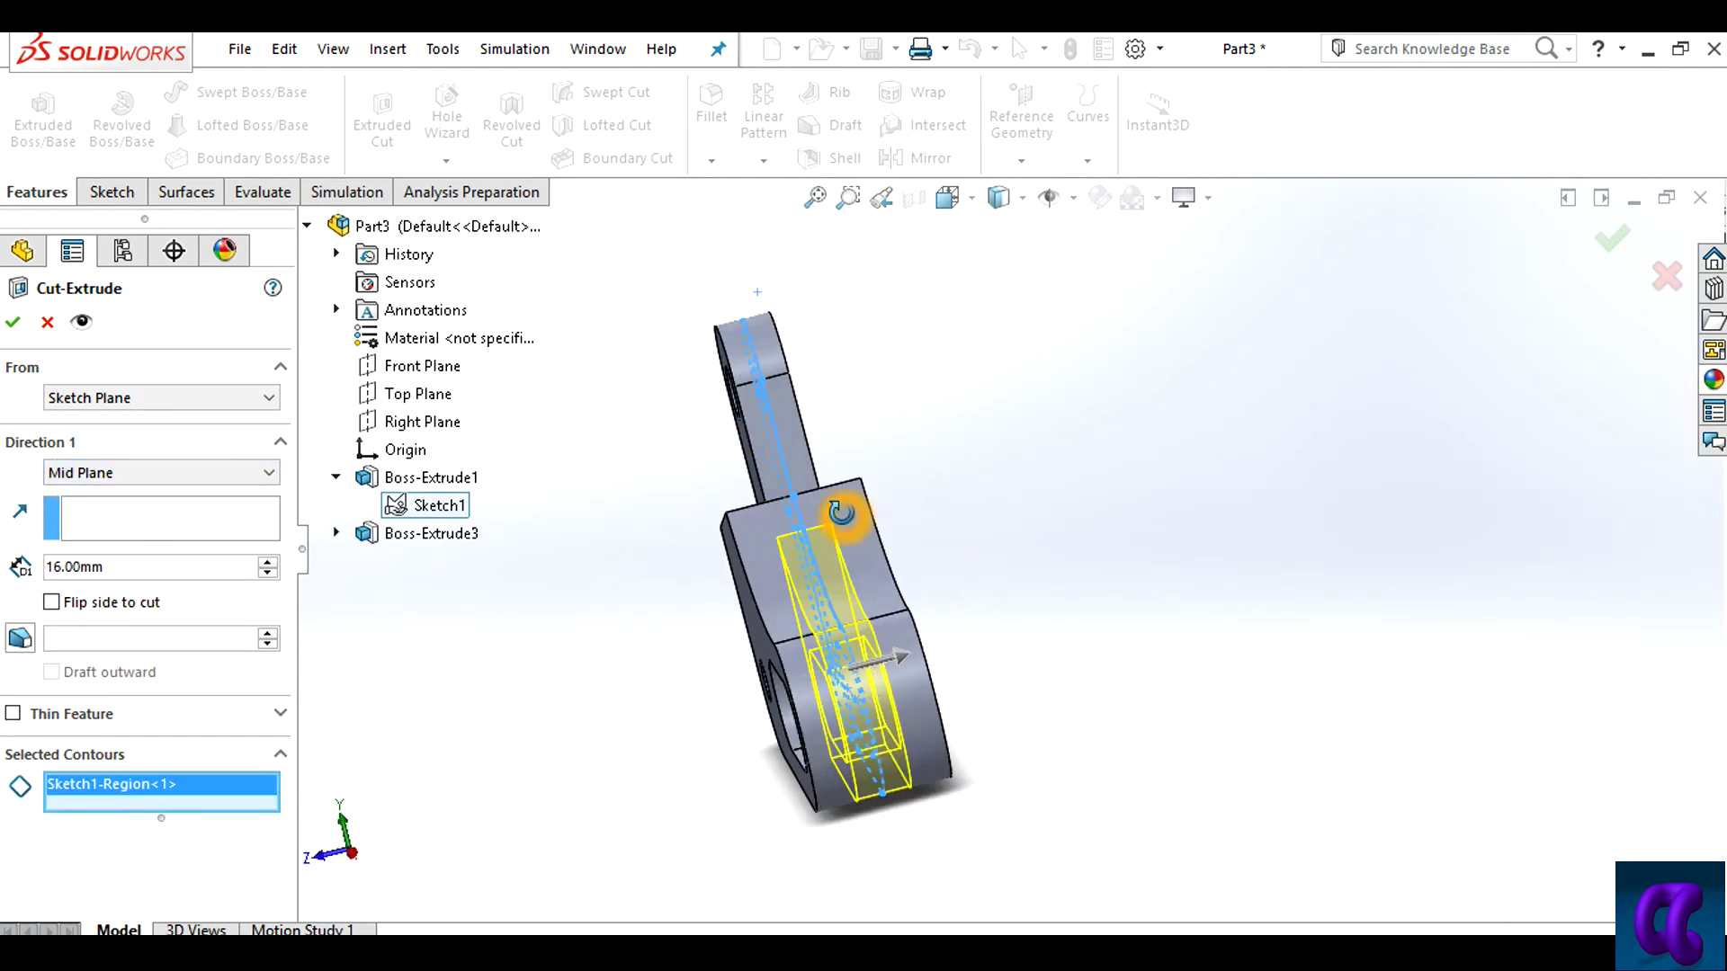
{"action": "left_click", "coordinate": [14, 326]}
{"action": "mouse_move", "coordinate": [1145, 559]}
{"action": "middle_mouse_down"}
{"action": "mouse_move", "coordinate": [1233, 586]}
{"action": "mouse_move", "coordinate": [1167, 570]}
{"action": "middle_mouse_up"}
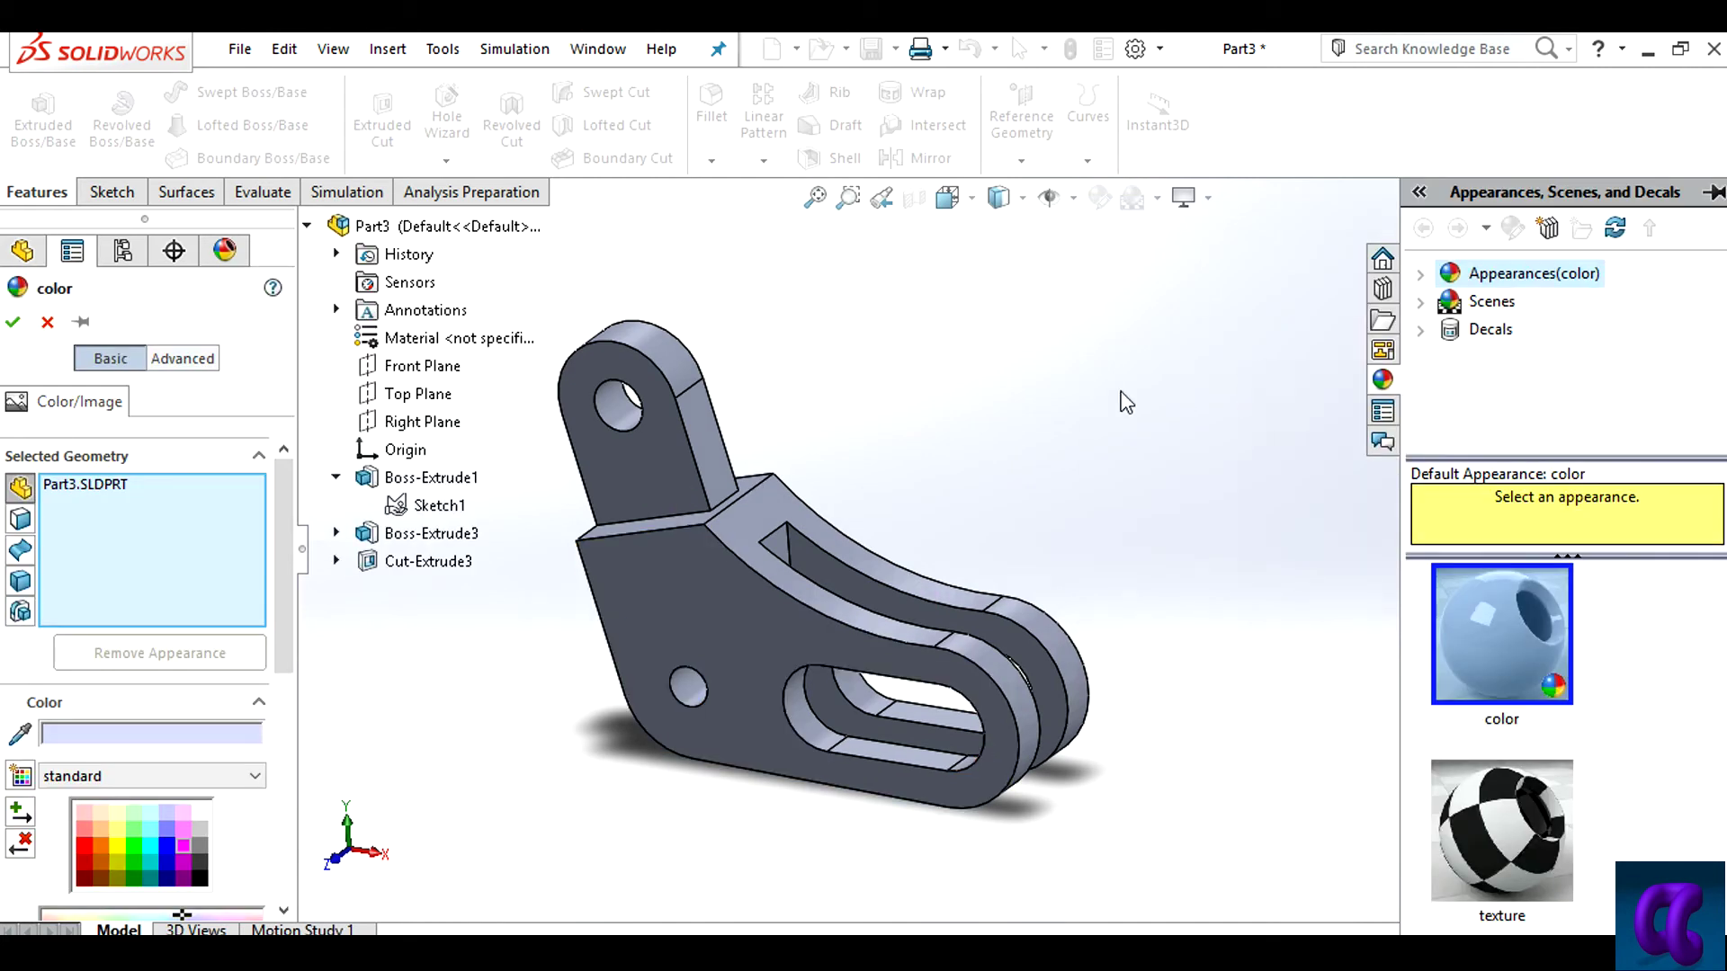
Colour the whole part magenta, then change it to a lighter pink shade
{"action": "left_click_drag", "start_coordinate": [284, 562], "coordinate": [286, 616]}
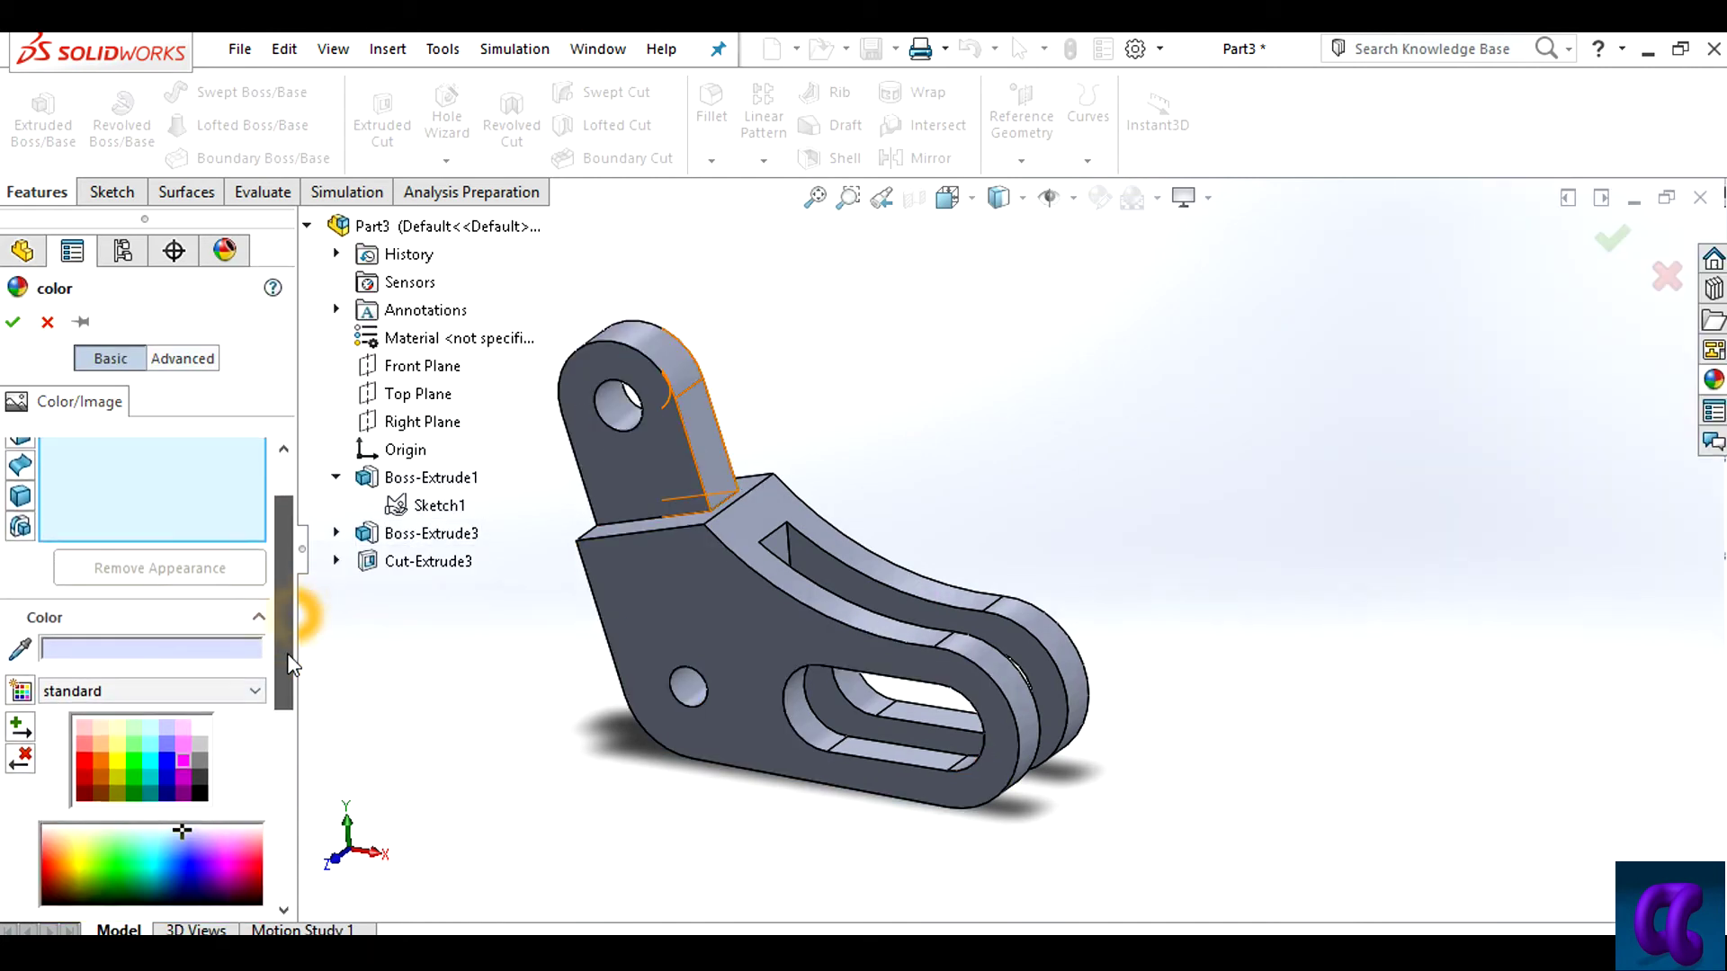
{"action": "left_click", "coordinate": [167, 733]}
{"action": "left_click", "coordinate": [182, 723]}
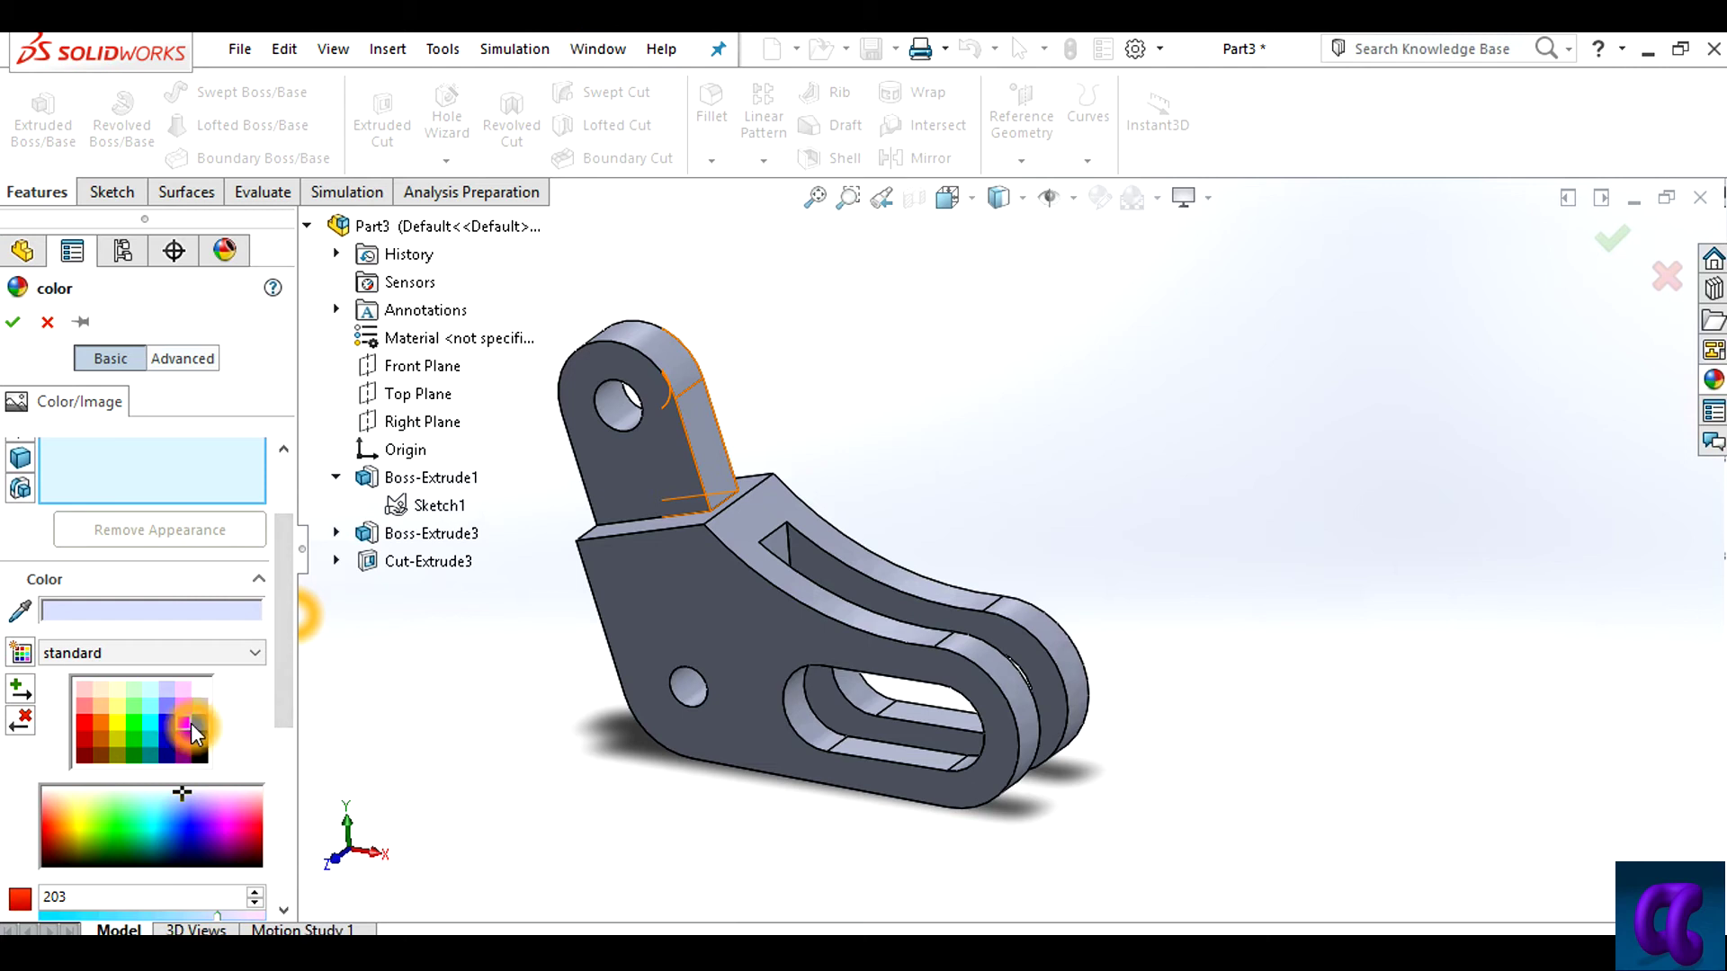
{"action": "mouse_move", "coordinate": [816, 474]}
{"action": "middle_mouse_down"}
{"action": "mouse_move", "coordinate": [928, 496]}
{"action": "mouse_move", "coordinate": [878, 405]}
{"action": "mouse_move", "coordinate": [940, 520]}
{"action": "middle_mouse_up"}
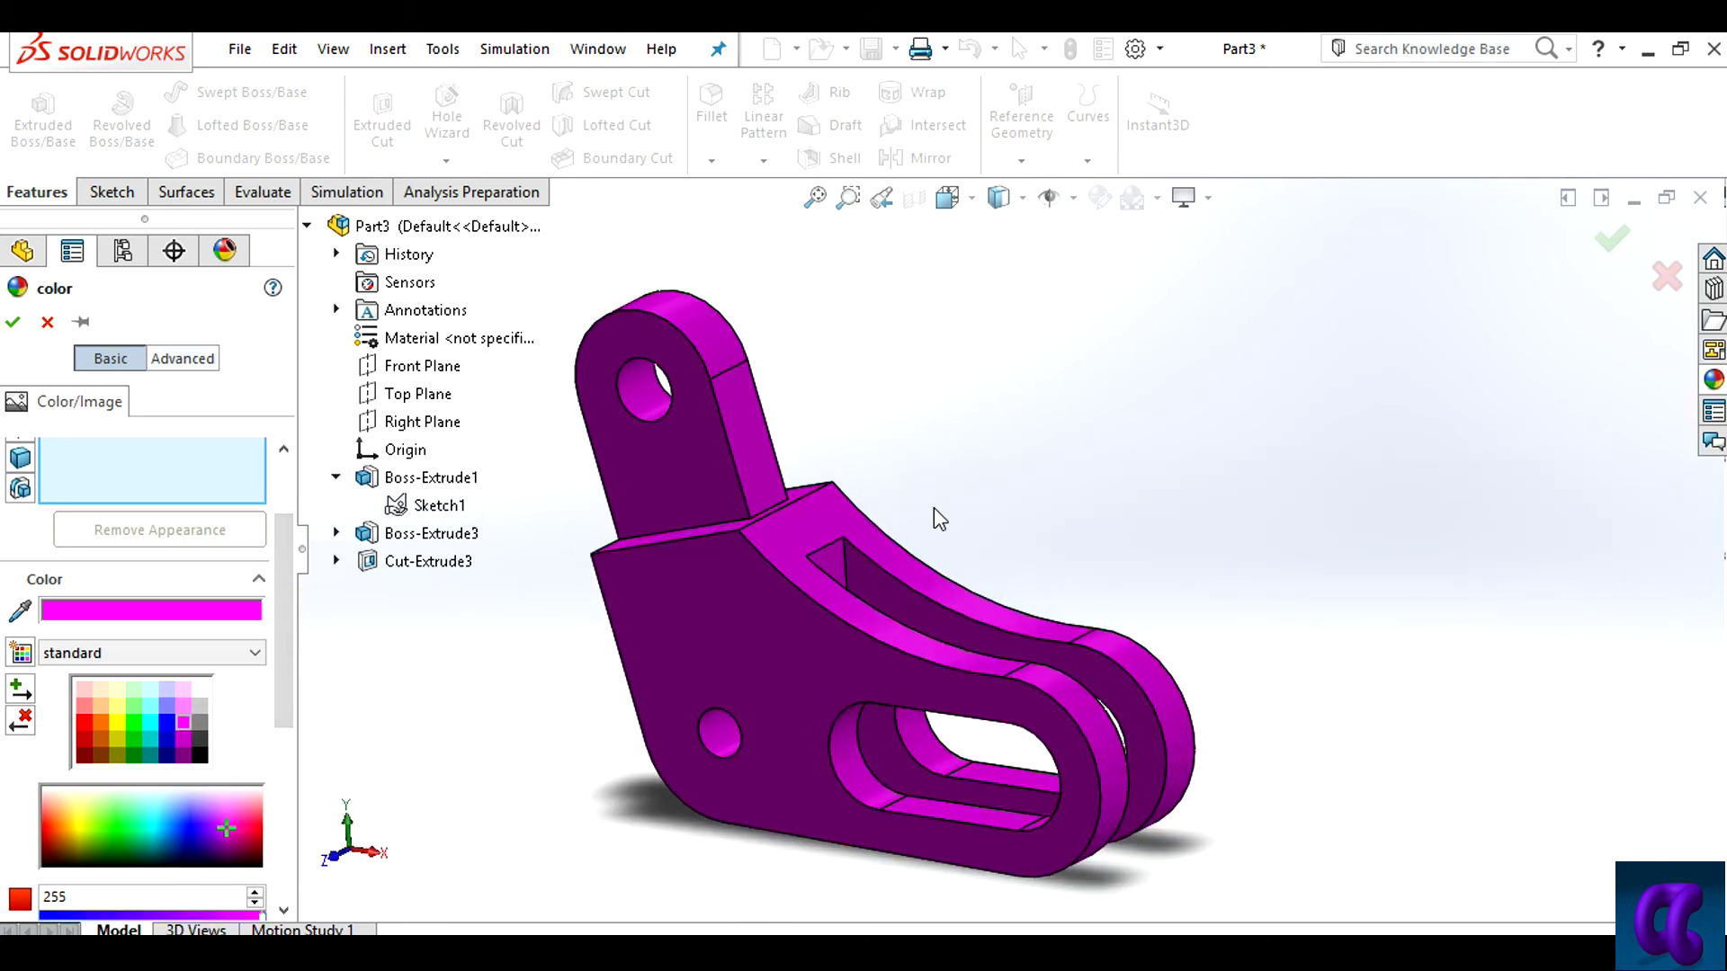
{"action": "left_click", "coordinate": [183, 707]}
{"action": "mouse_move", "coordinate": [1161, 516]}
{"action": "middle_mouse_down"}
{"action": "mouse_move", "coordinate": [1143, 585]}
{"action": "mouse_move", "coordinate": [1174, 539]}
{"action": "middle_mouse_up"}
{"action": "left_click", "coordinate": [50, 324]}
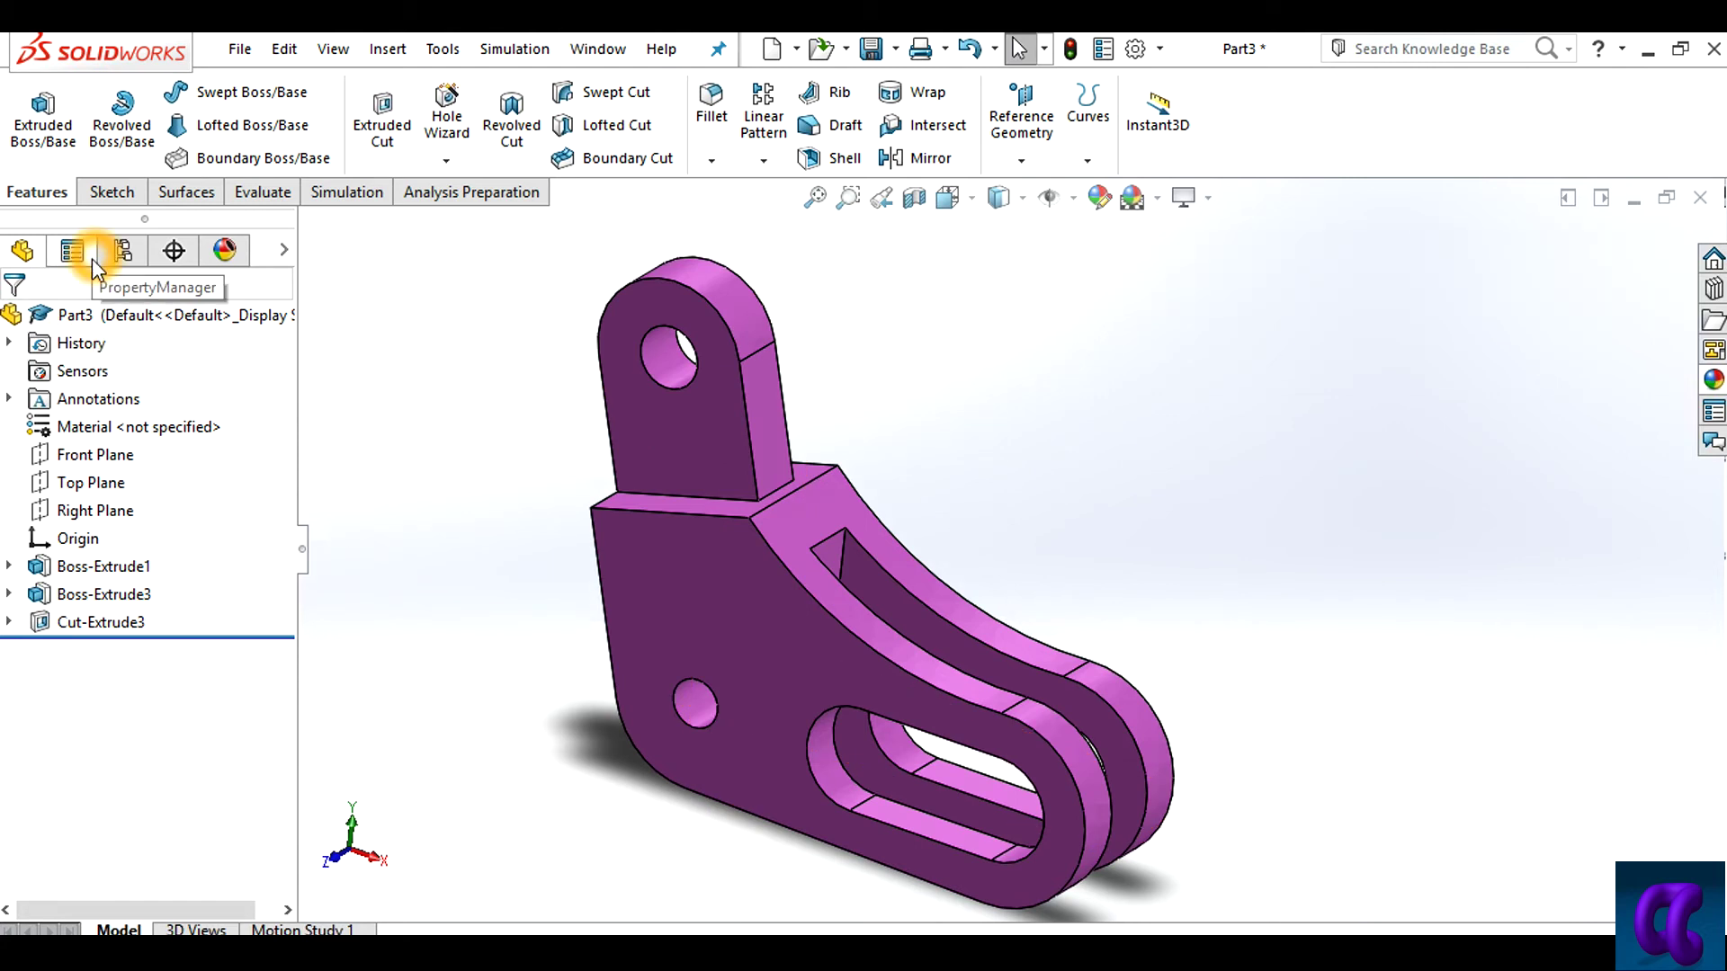
Show the bracket's feature dimensions from the Annotations folder
{"action": "right_click", "coordinate": [80, 405]}
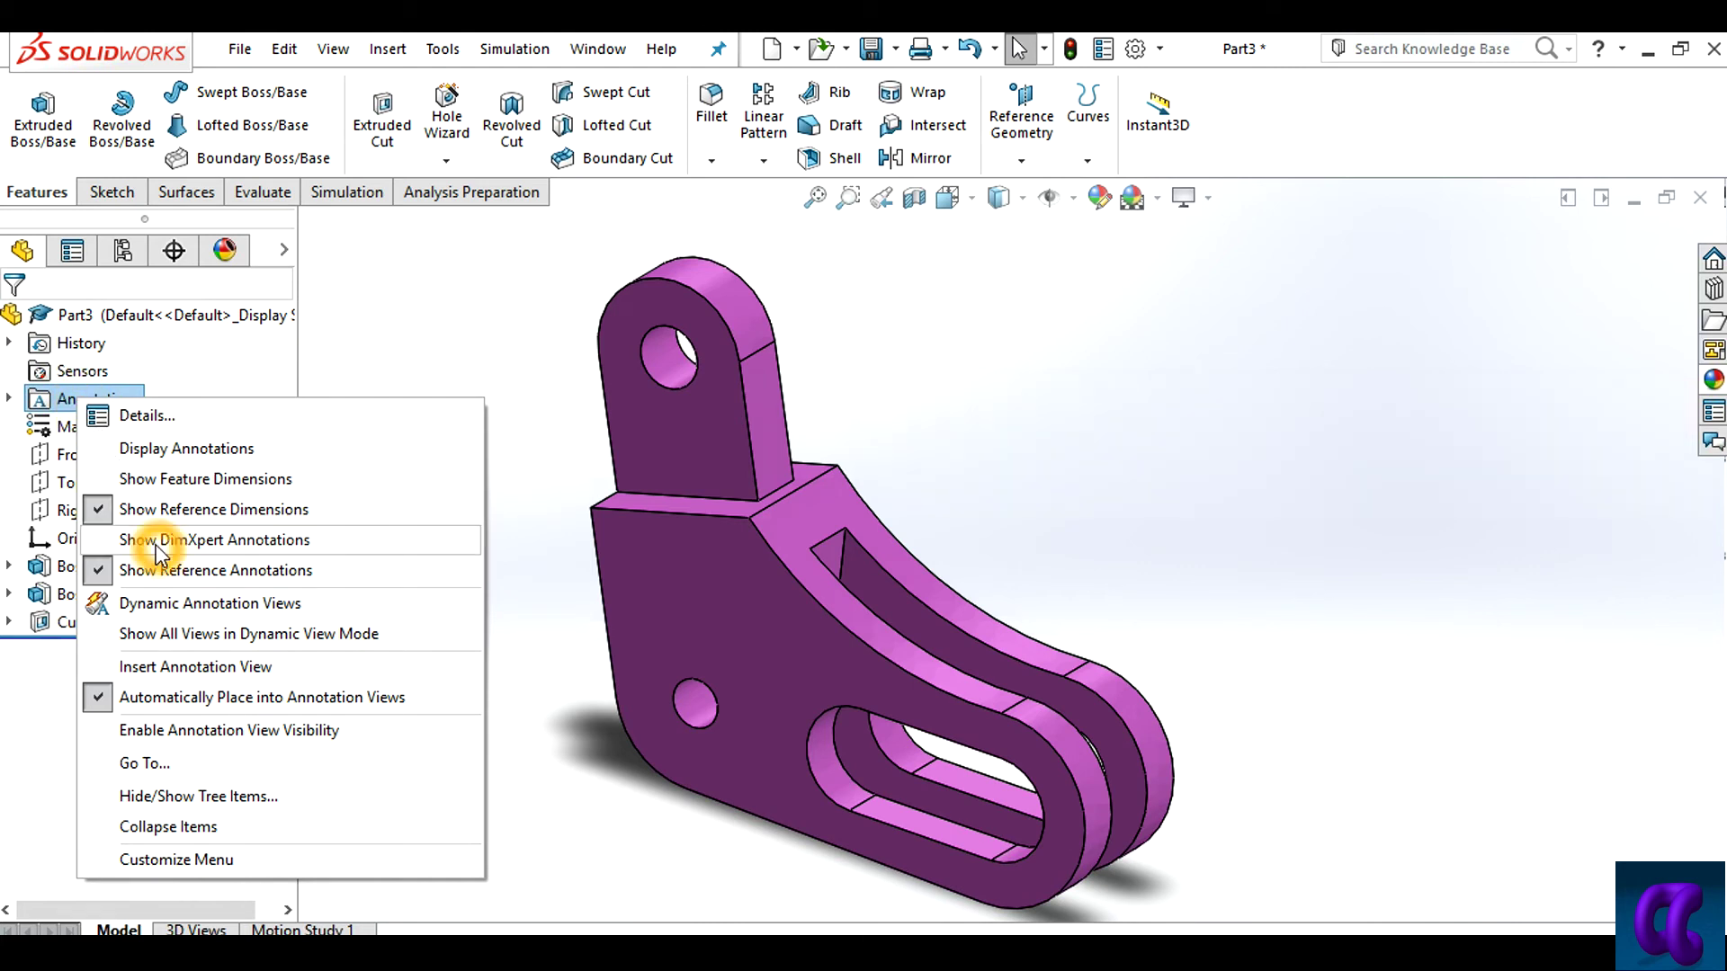
{"action": "left_click", "coordinate": [165, 483]}
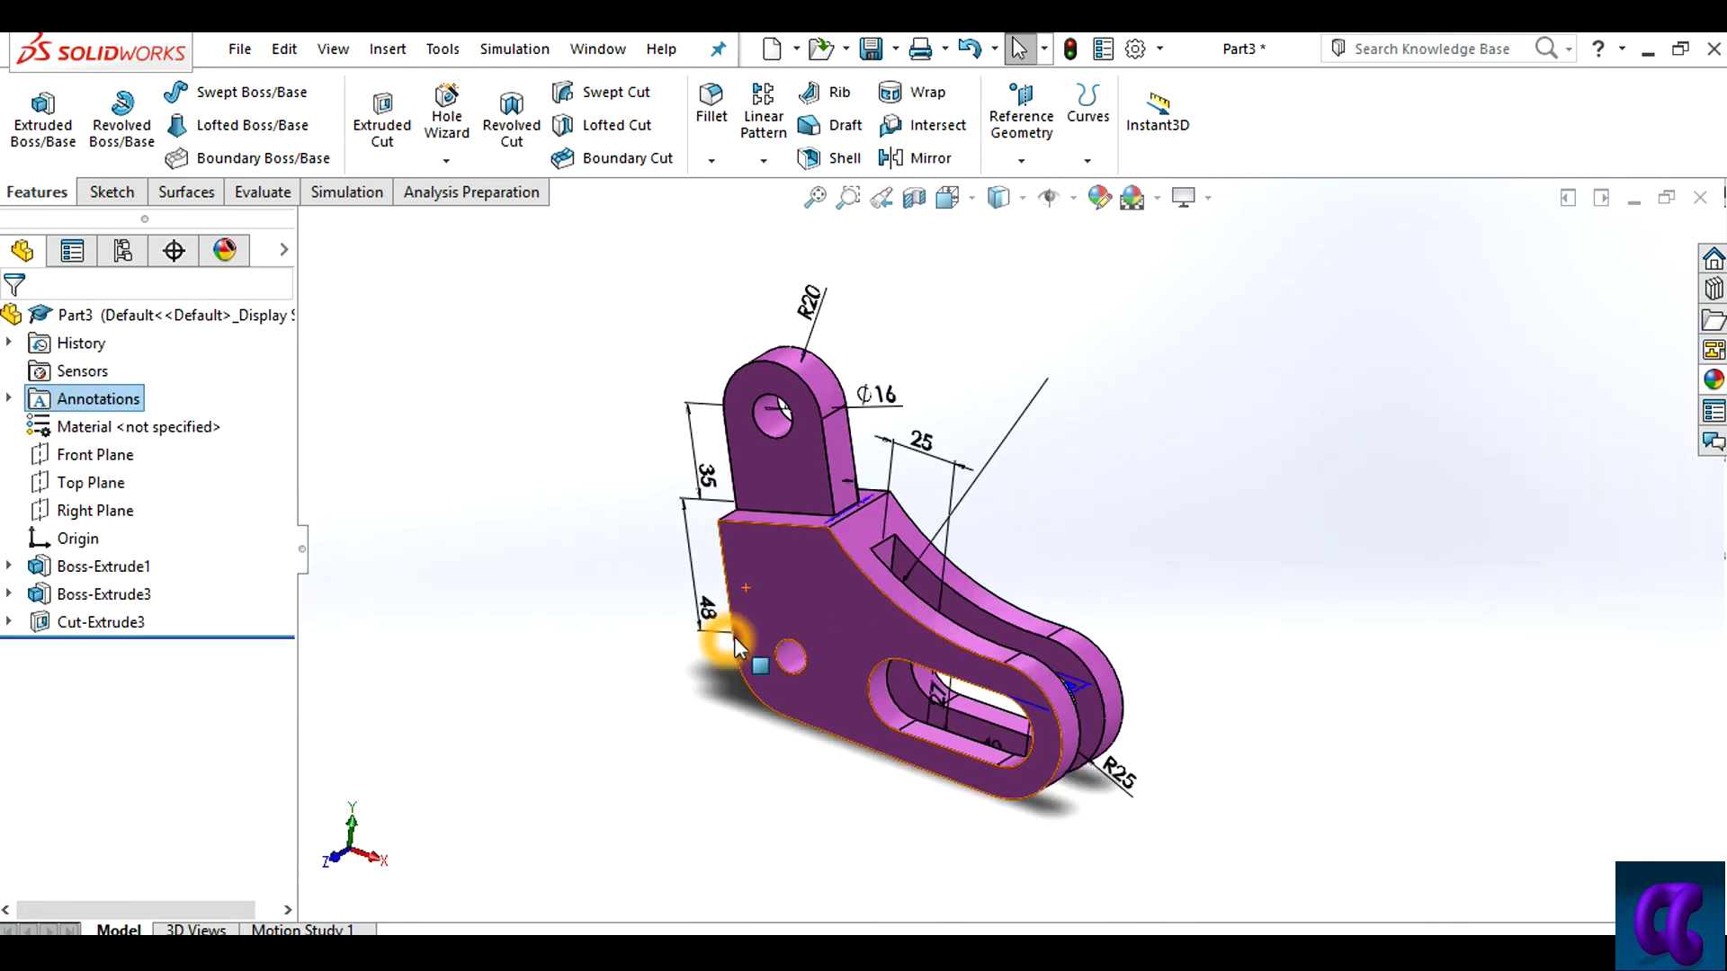
{"action": "mouse_move", "coordinate": [734, 637]}
{"action": "middle_mouse_down"}
{"action": "mouse_move", "coordinate": [1049, 585]}
{"action": "mouse_move", "coordinate": [1200, 597]}
{"action": "middle_mouse_up"}
{"action": "scroll", "coordinate": [1200, 596], "scroll_direction": "down", "scroll_amount": 3}
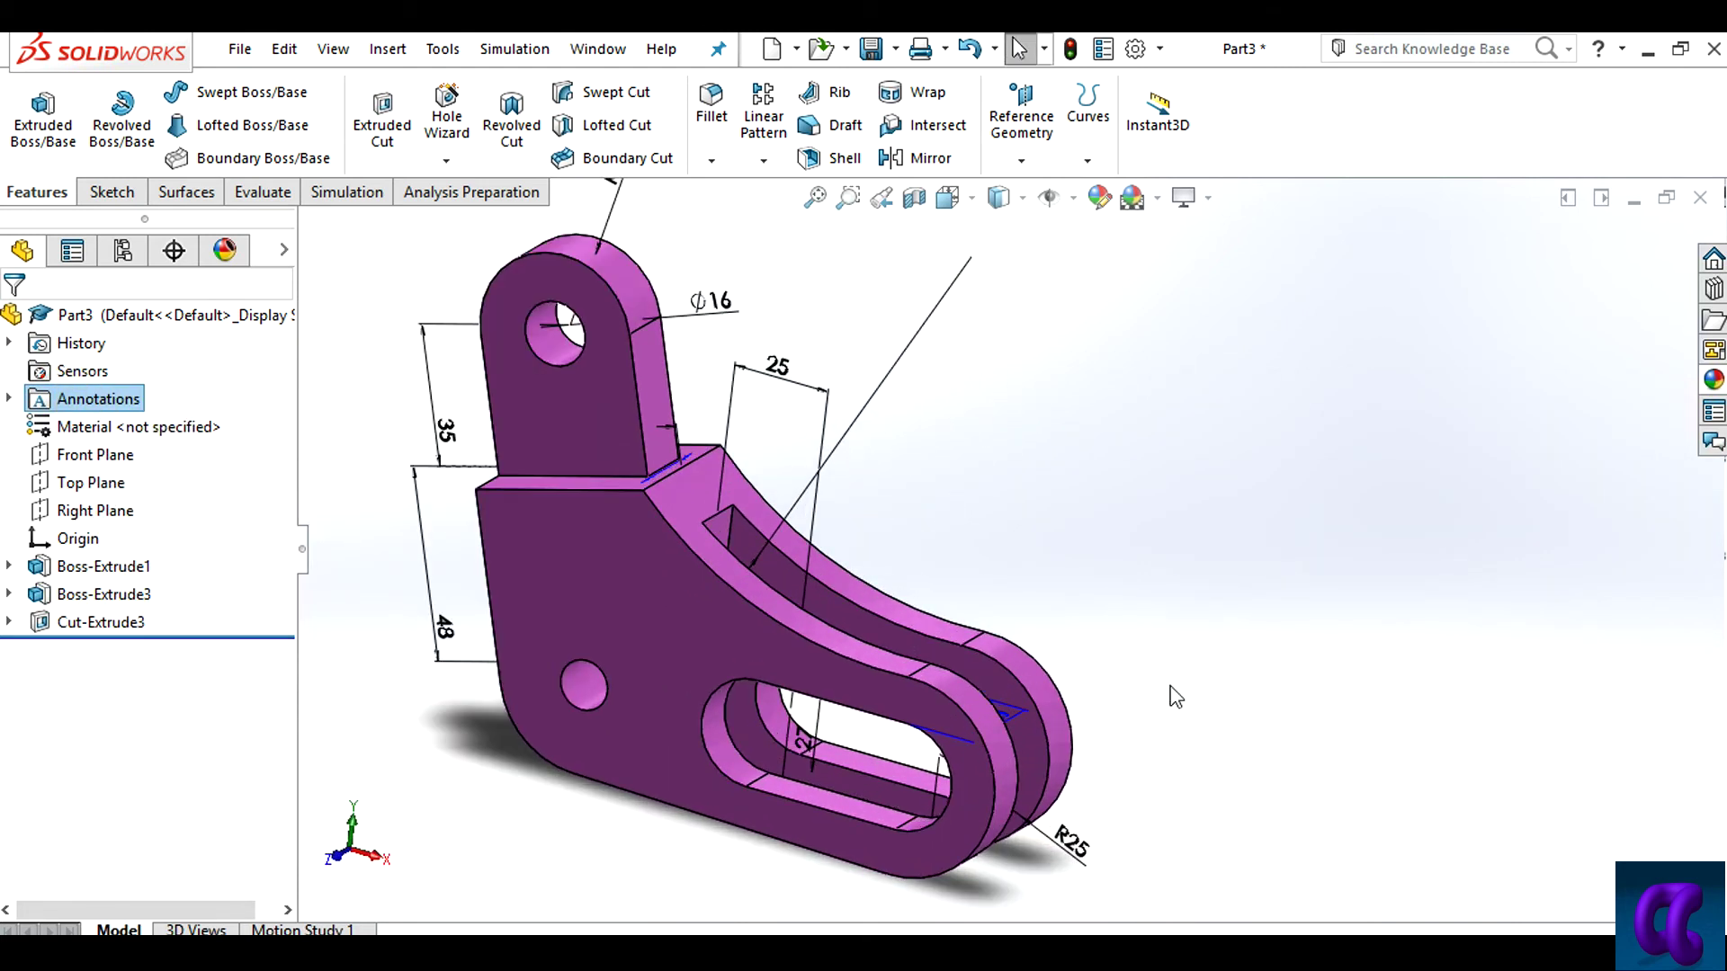
Move the R25, 16, 25 and R100 dimensions clear of the model
{"action": "left_click", "coordinate": [1073, 830]}
{"action": "left_click_drag", "start_coordinate": [1022, 720], "coordinate": [1135, 726]}
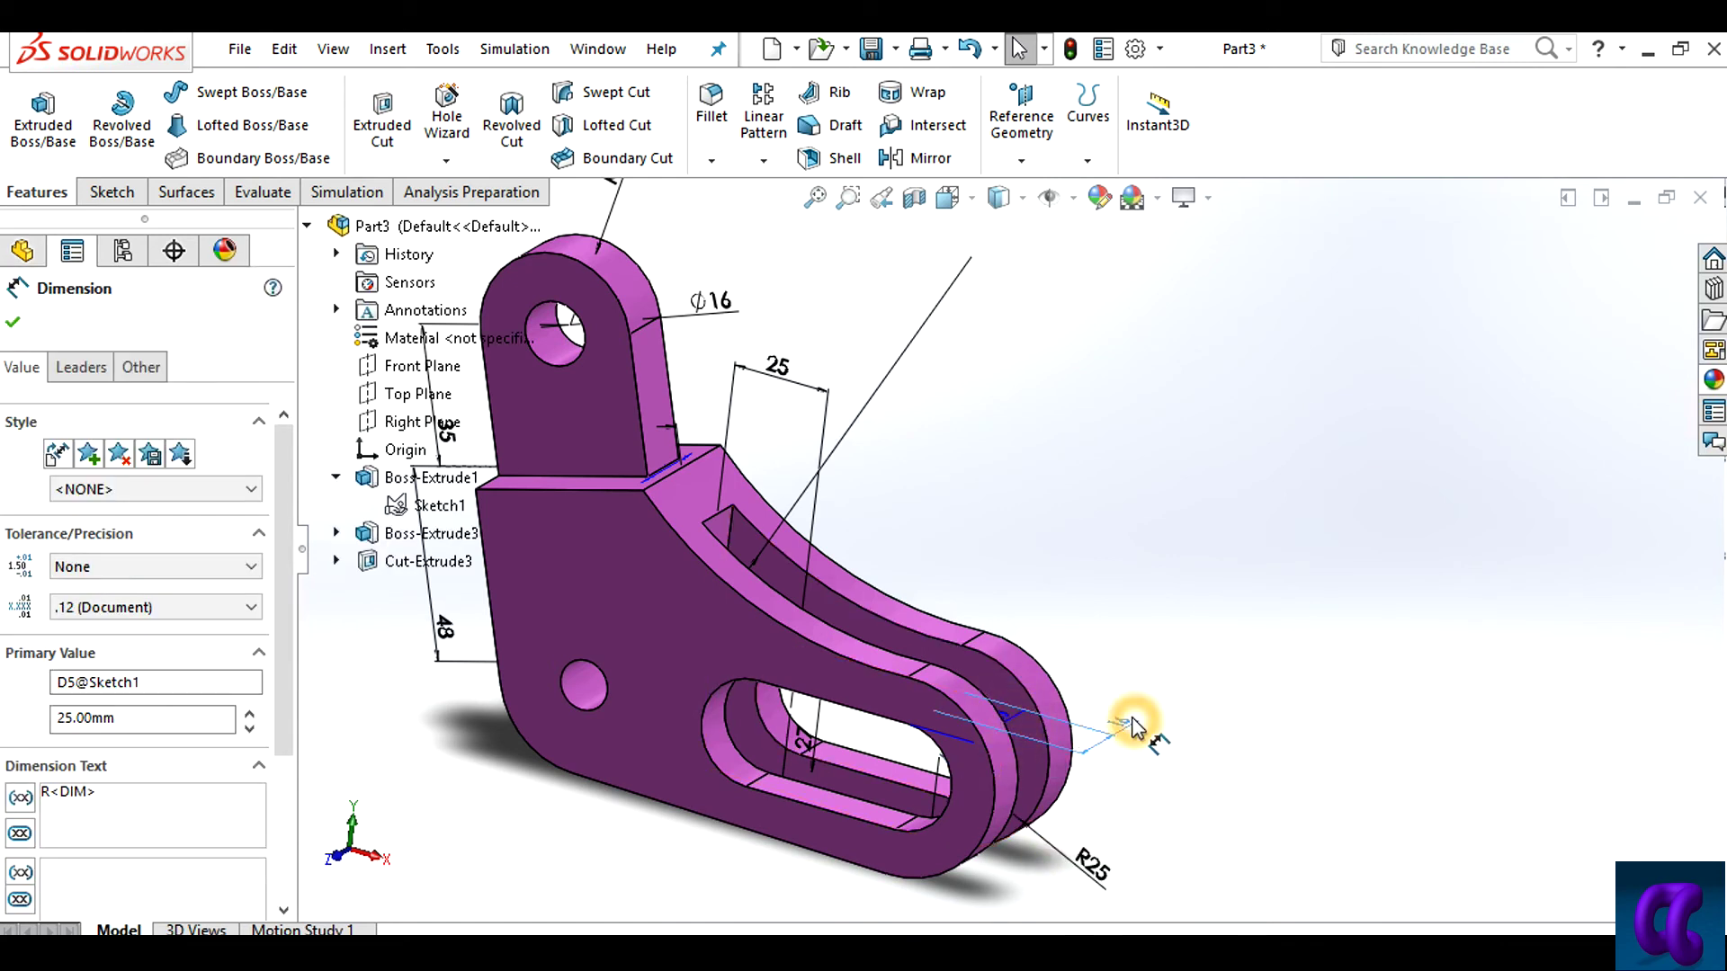
{"action": "left_click_drag", "start_coordinate": [803, 739], "coordinate": [878, 493]}
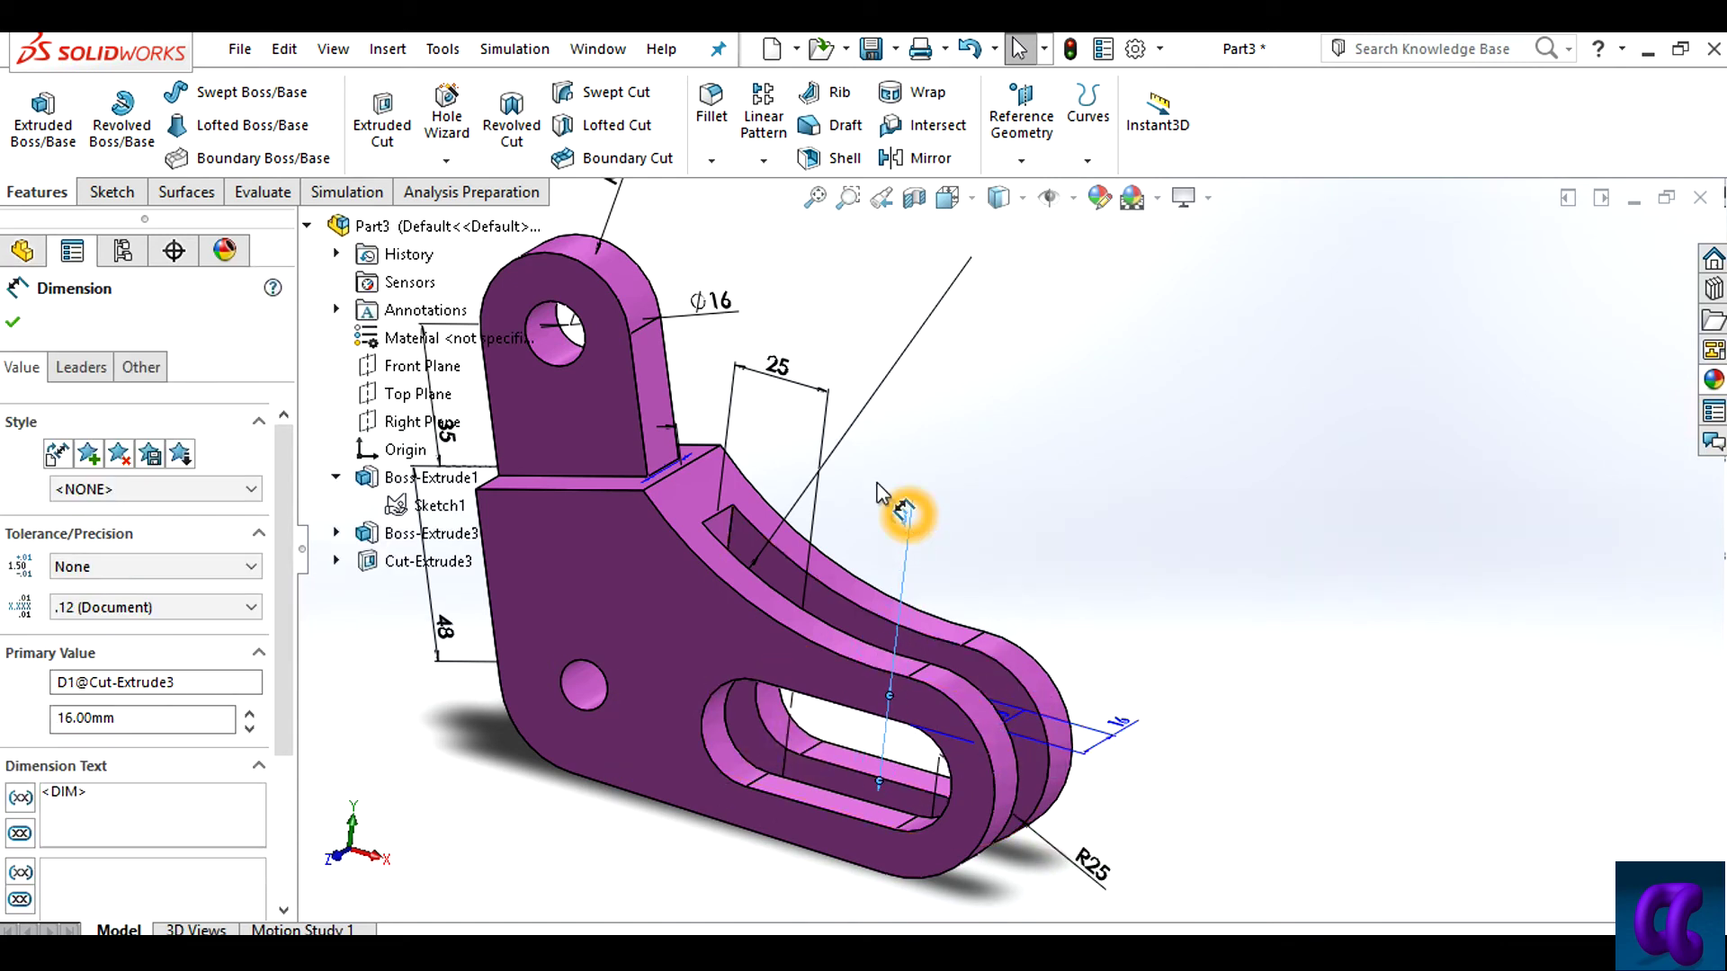
{"action": "left_click_drag", "start_coordinate": [822, 389], "coordinate": [810, 506]}
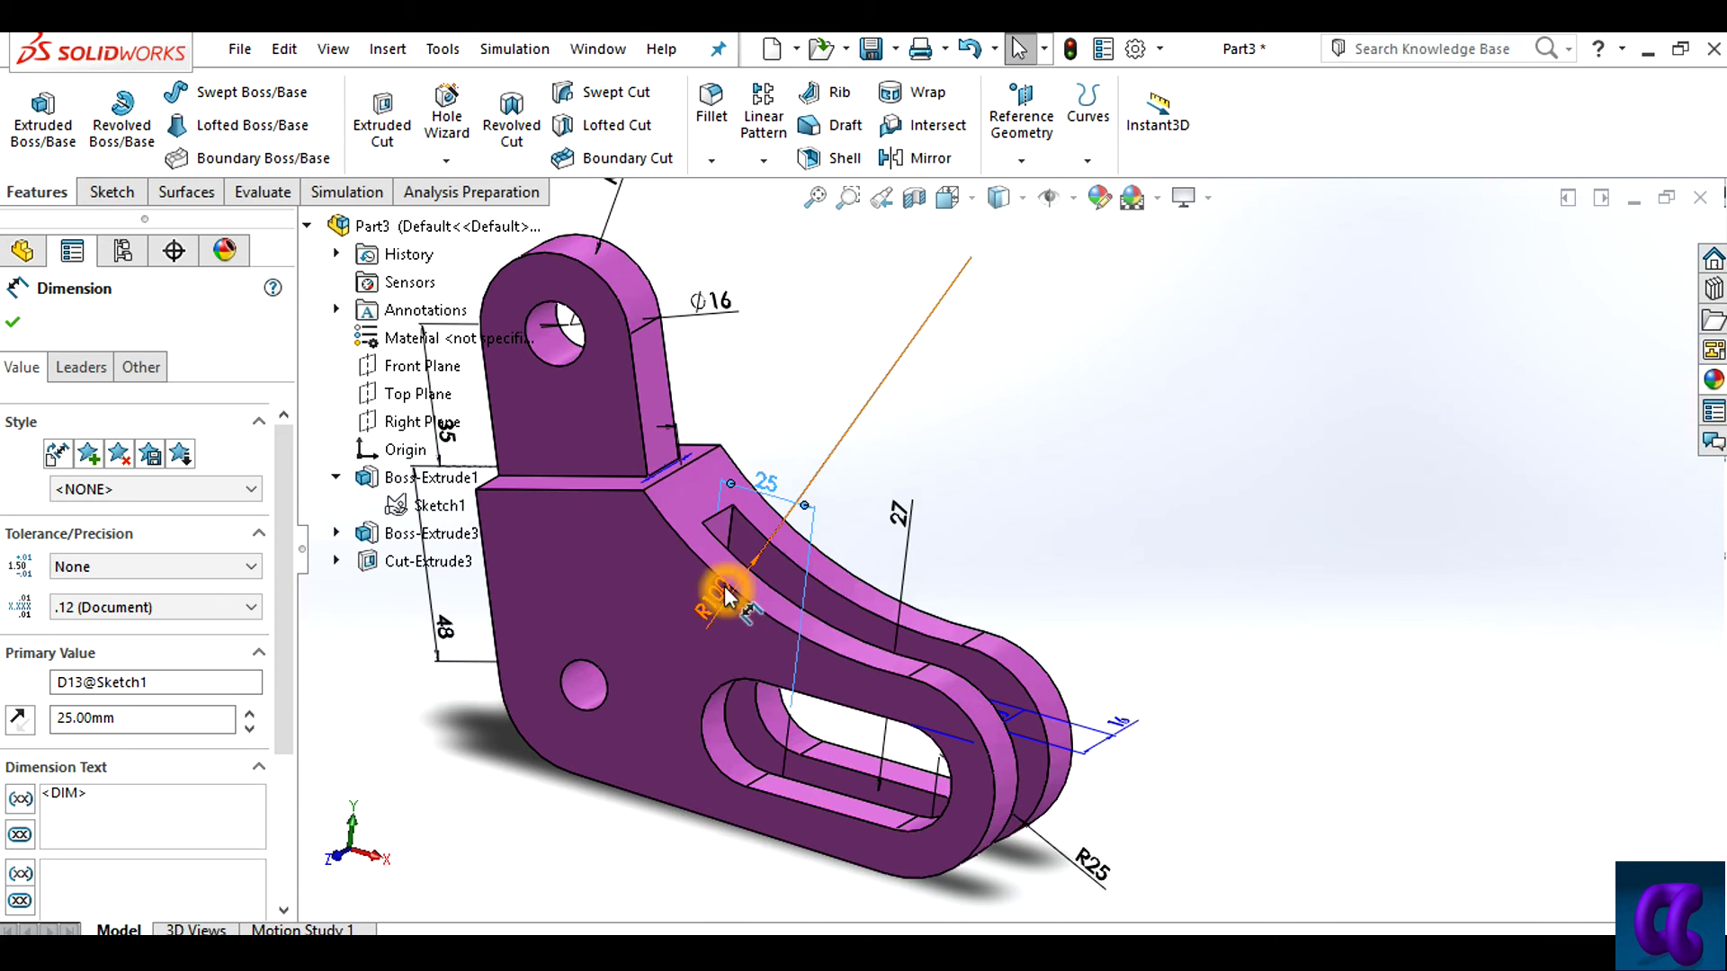
{"action": "left_click_drag", "start_coordinate": [725, 596], "coordinate": [917, 321]}
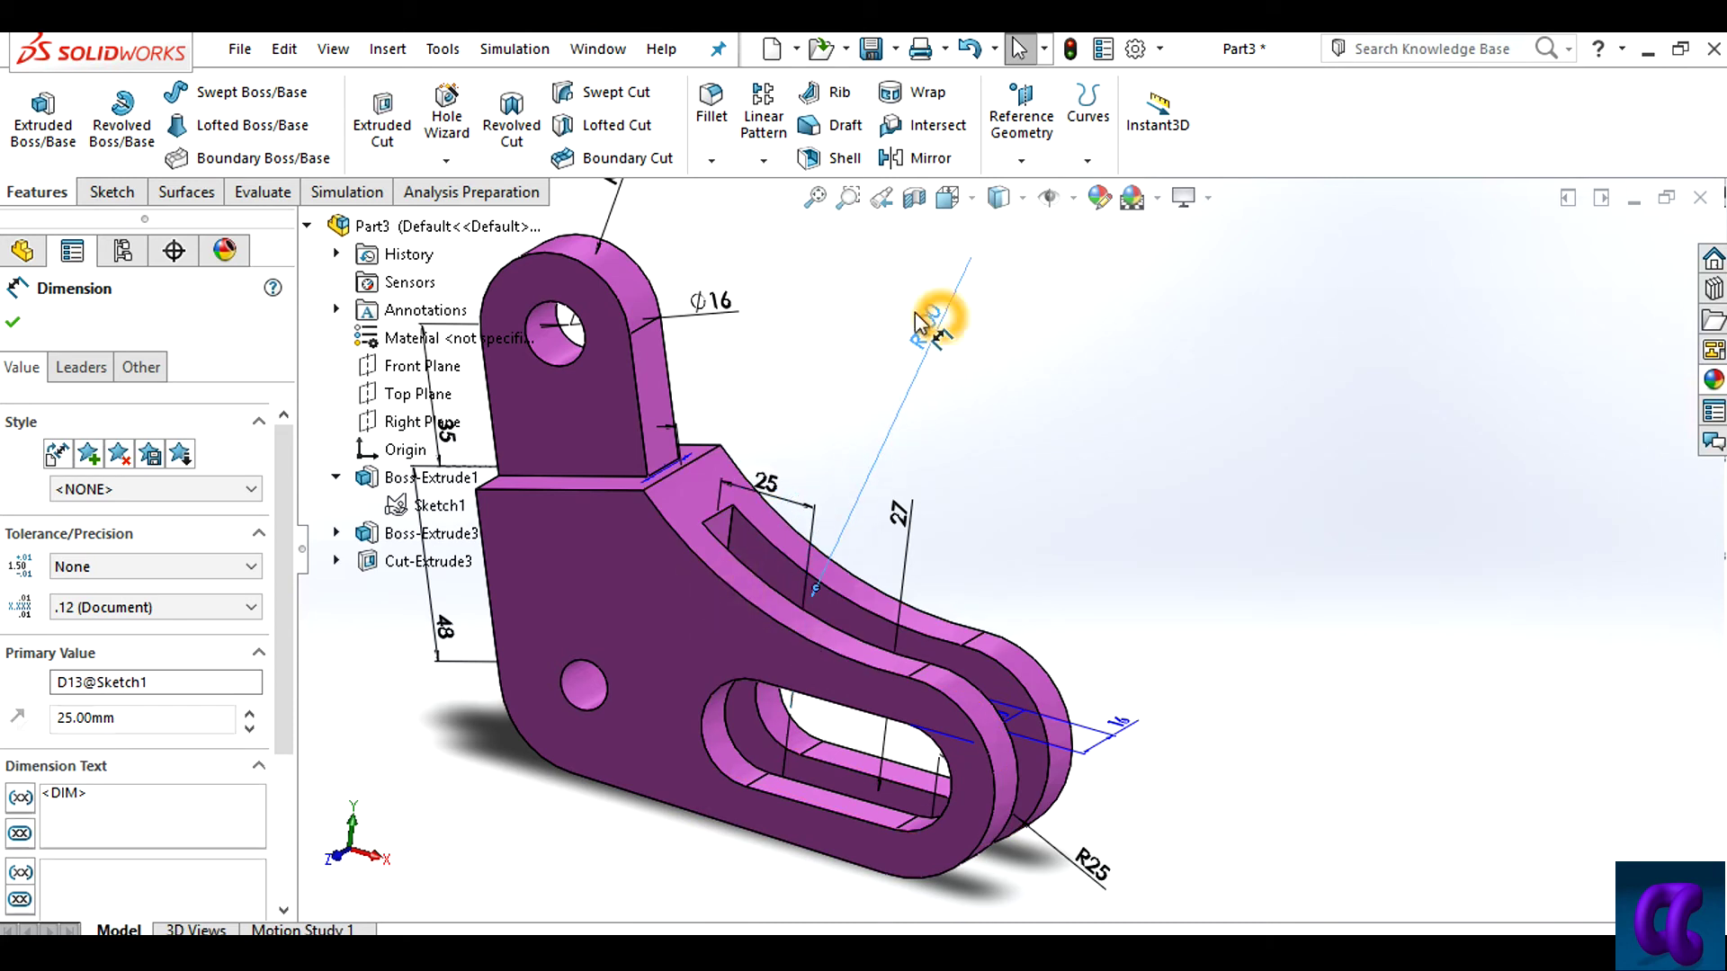
Select the 35, 48 and R20 dimensions to adjust their positions
{"action": "scroll", "coordinate": [1011, 564], "scroll_direction": "up", "scroll_amount": 3}
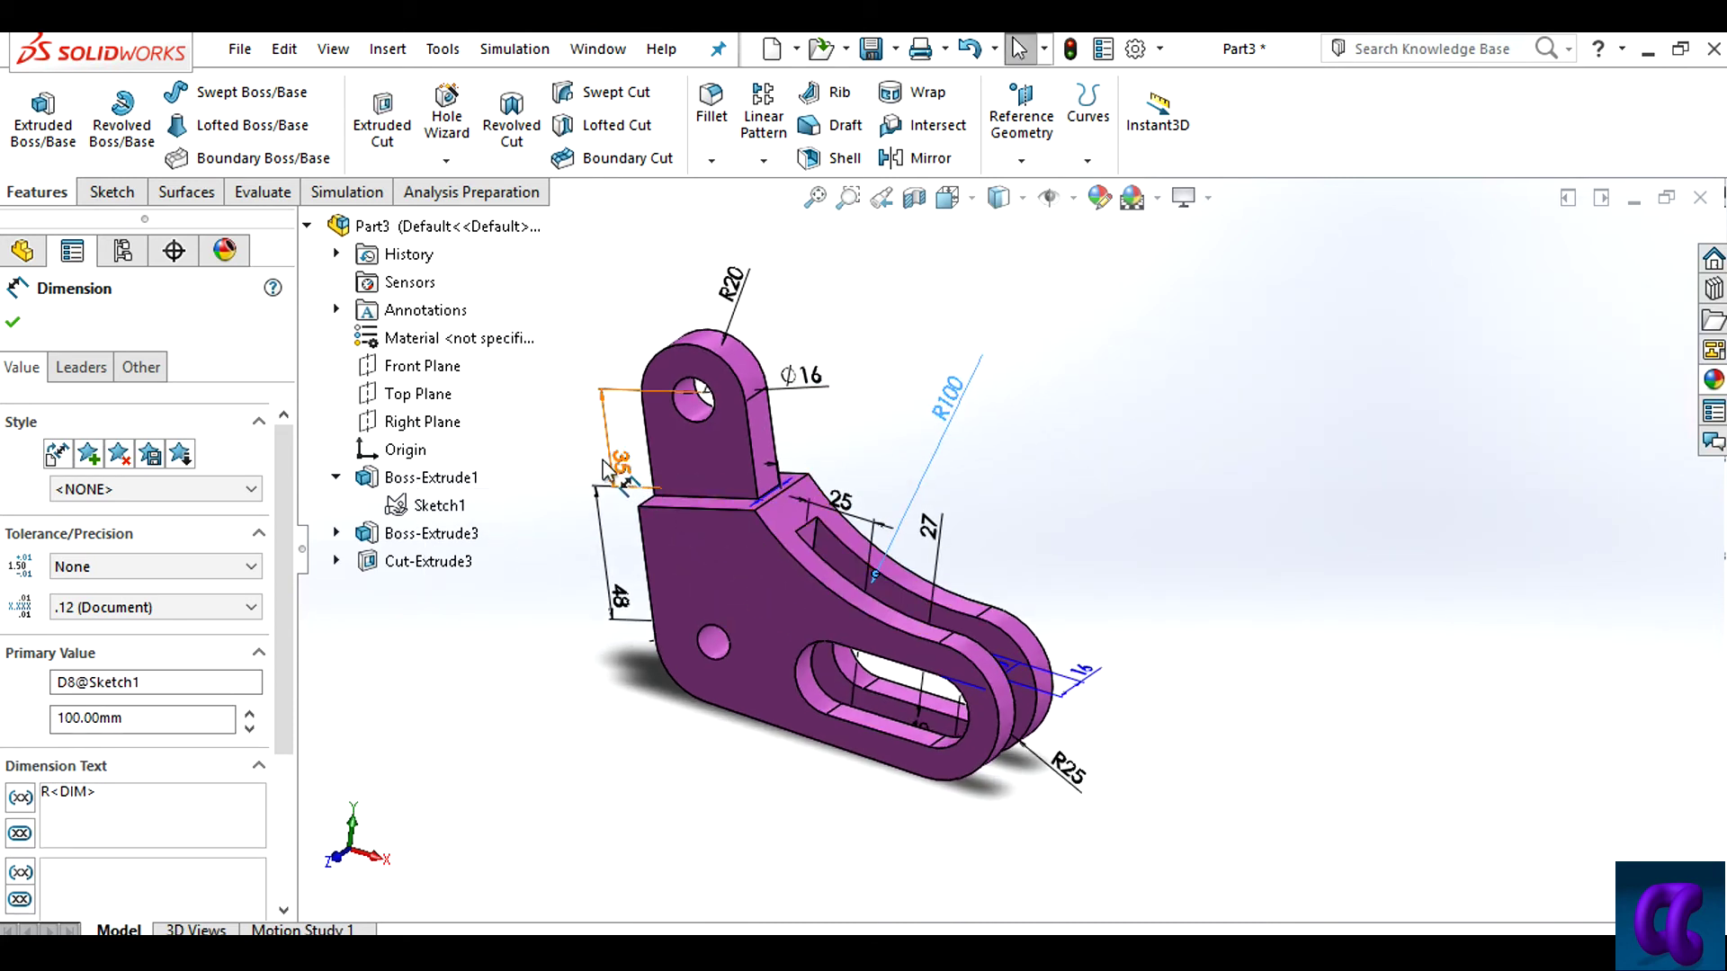
{"action": "scroll", "coordinate": [604, 468], "scroll_direction": "up", "scroll_amount": 2}
{"action": "left_click", "coordinate": [662, 471]}
{"action": "left_click", "coordinate": [663, 675]}
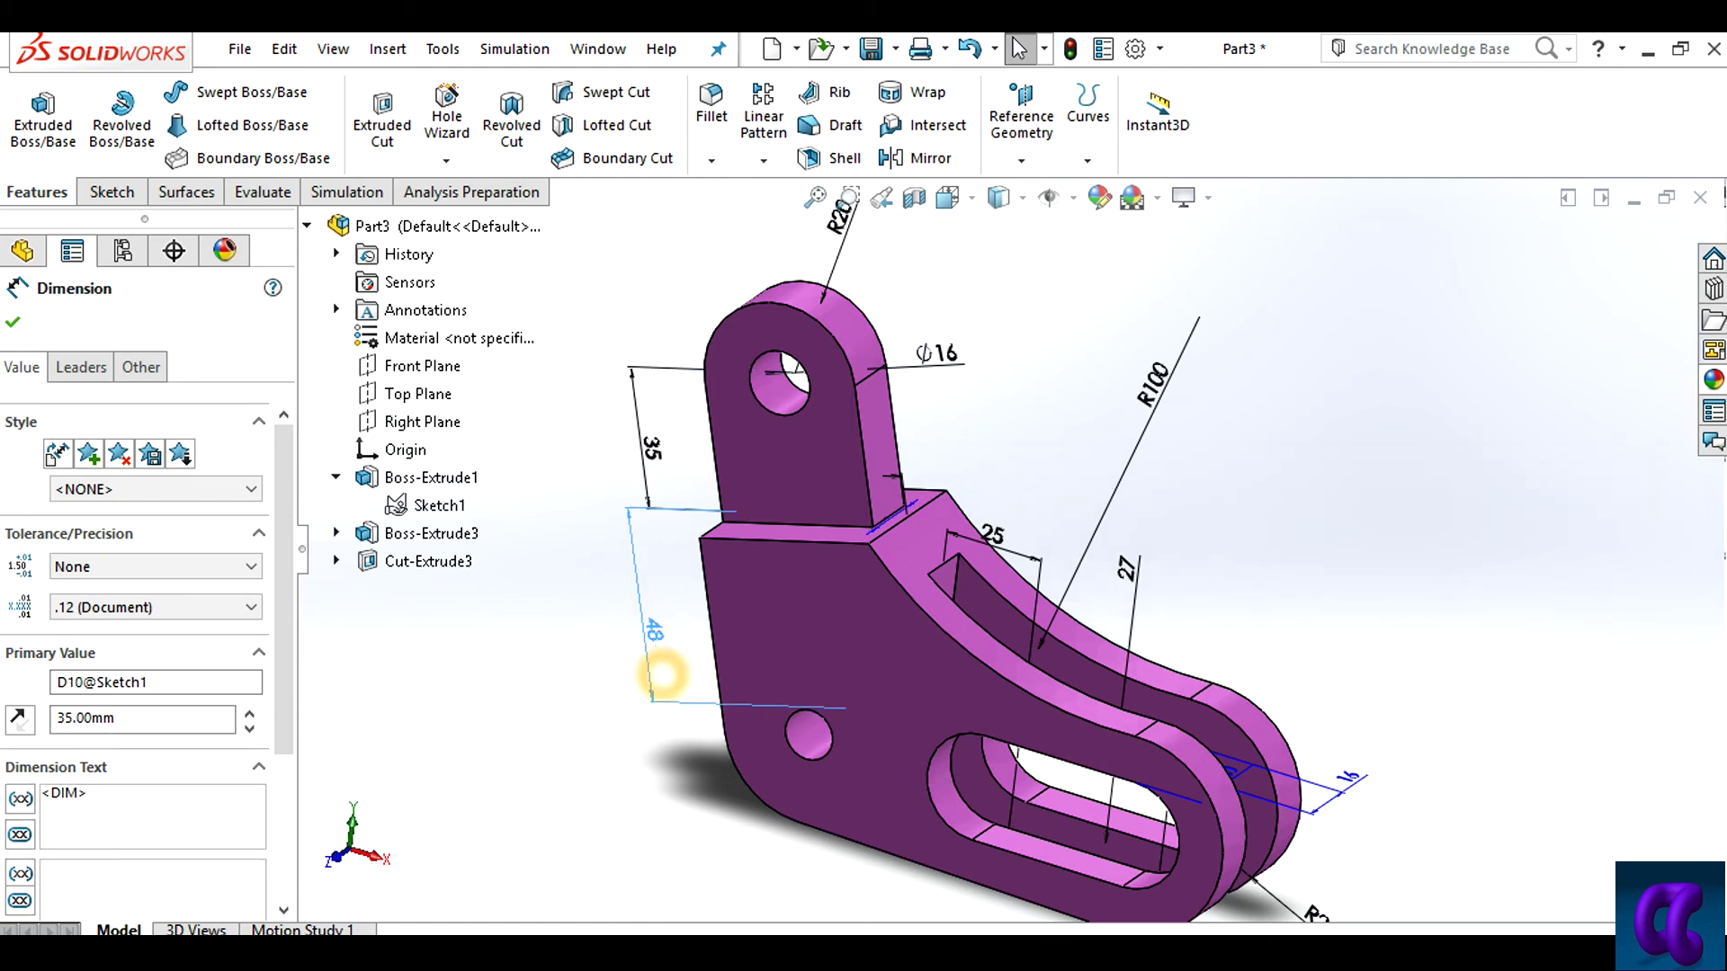
{"action": "scroll", "coordinate": [899, 576], "scroll_direction": "up", "scroll_amount": 2}
{"action": "left_click", "coordinate": [881, 321]}
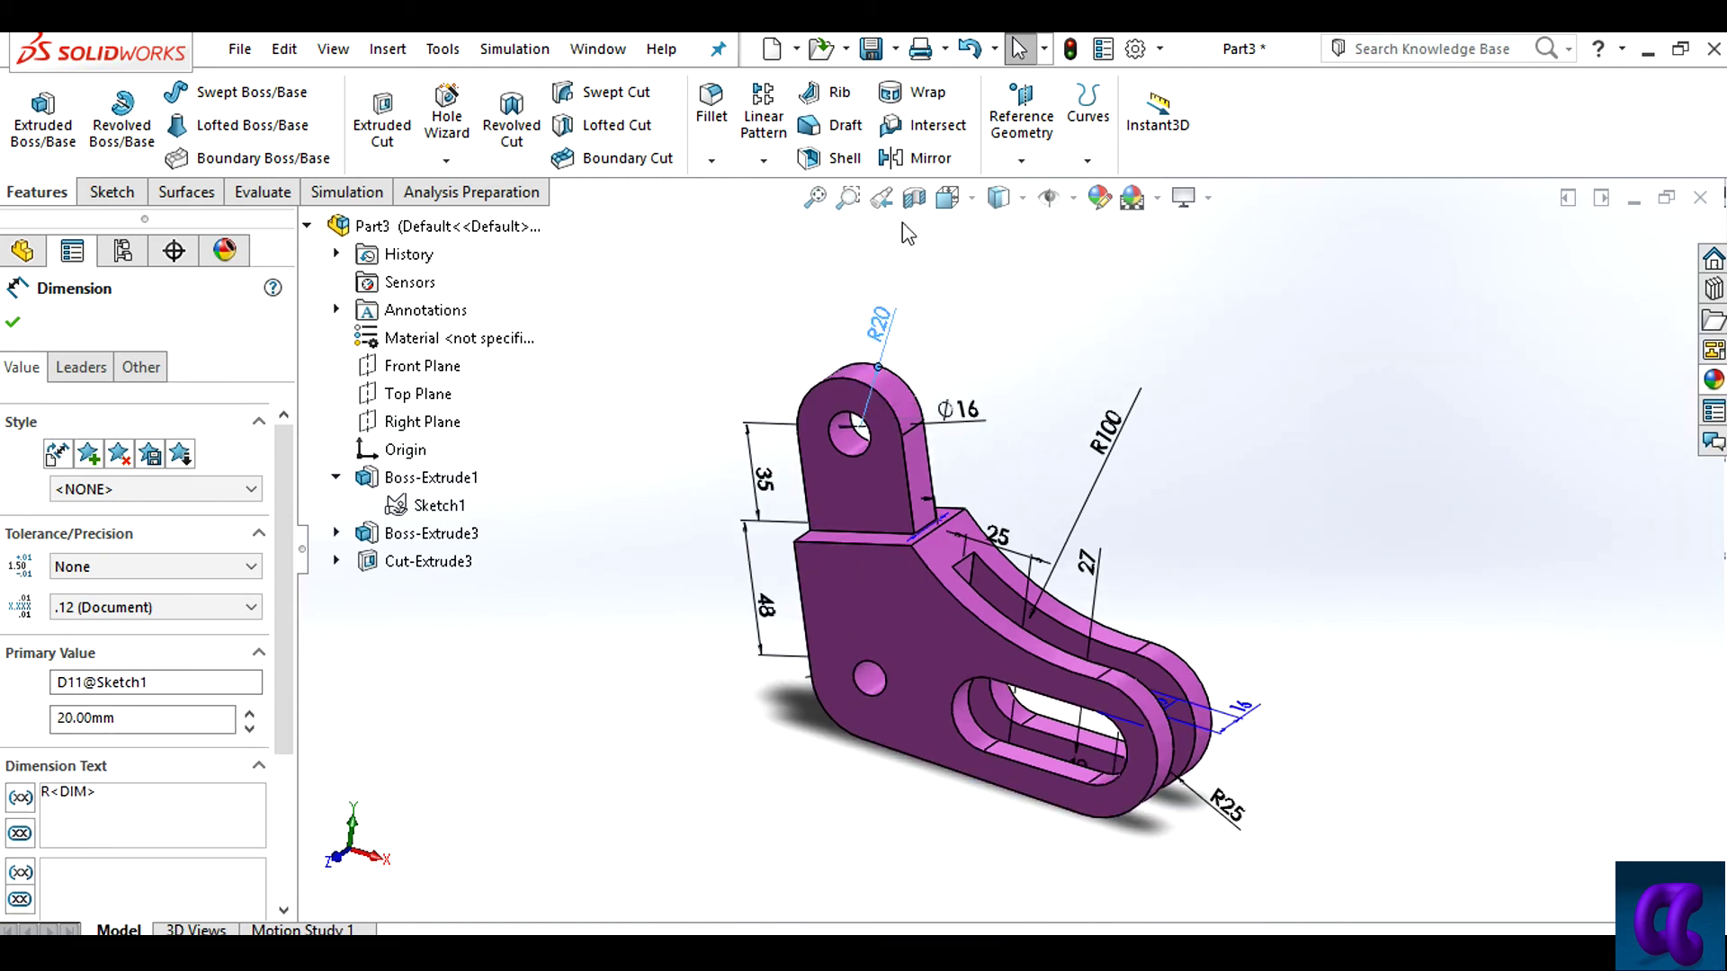
{"action": "left_click", "coordinate": [974, 199]}
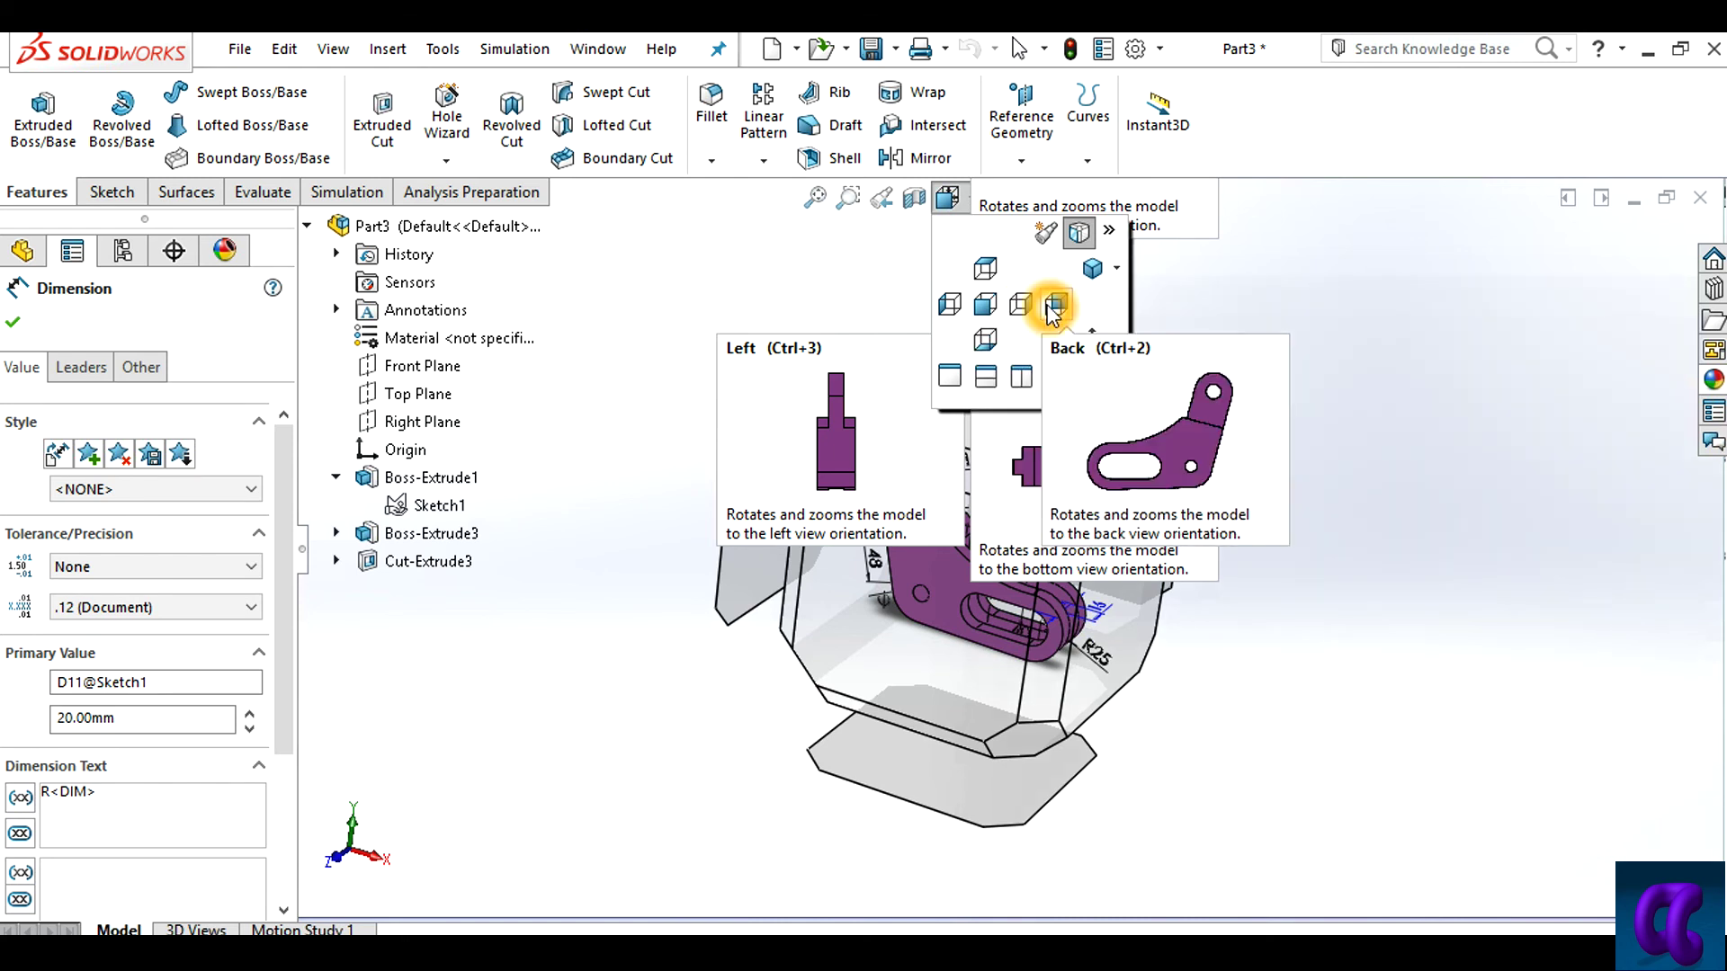
{"action": "mouse_move", "coordinate": [1091, 271]}
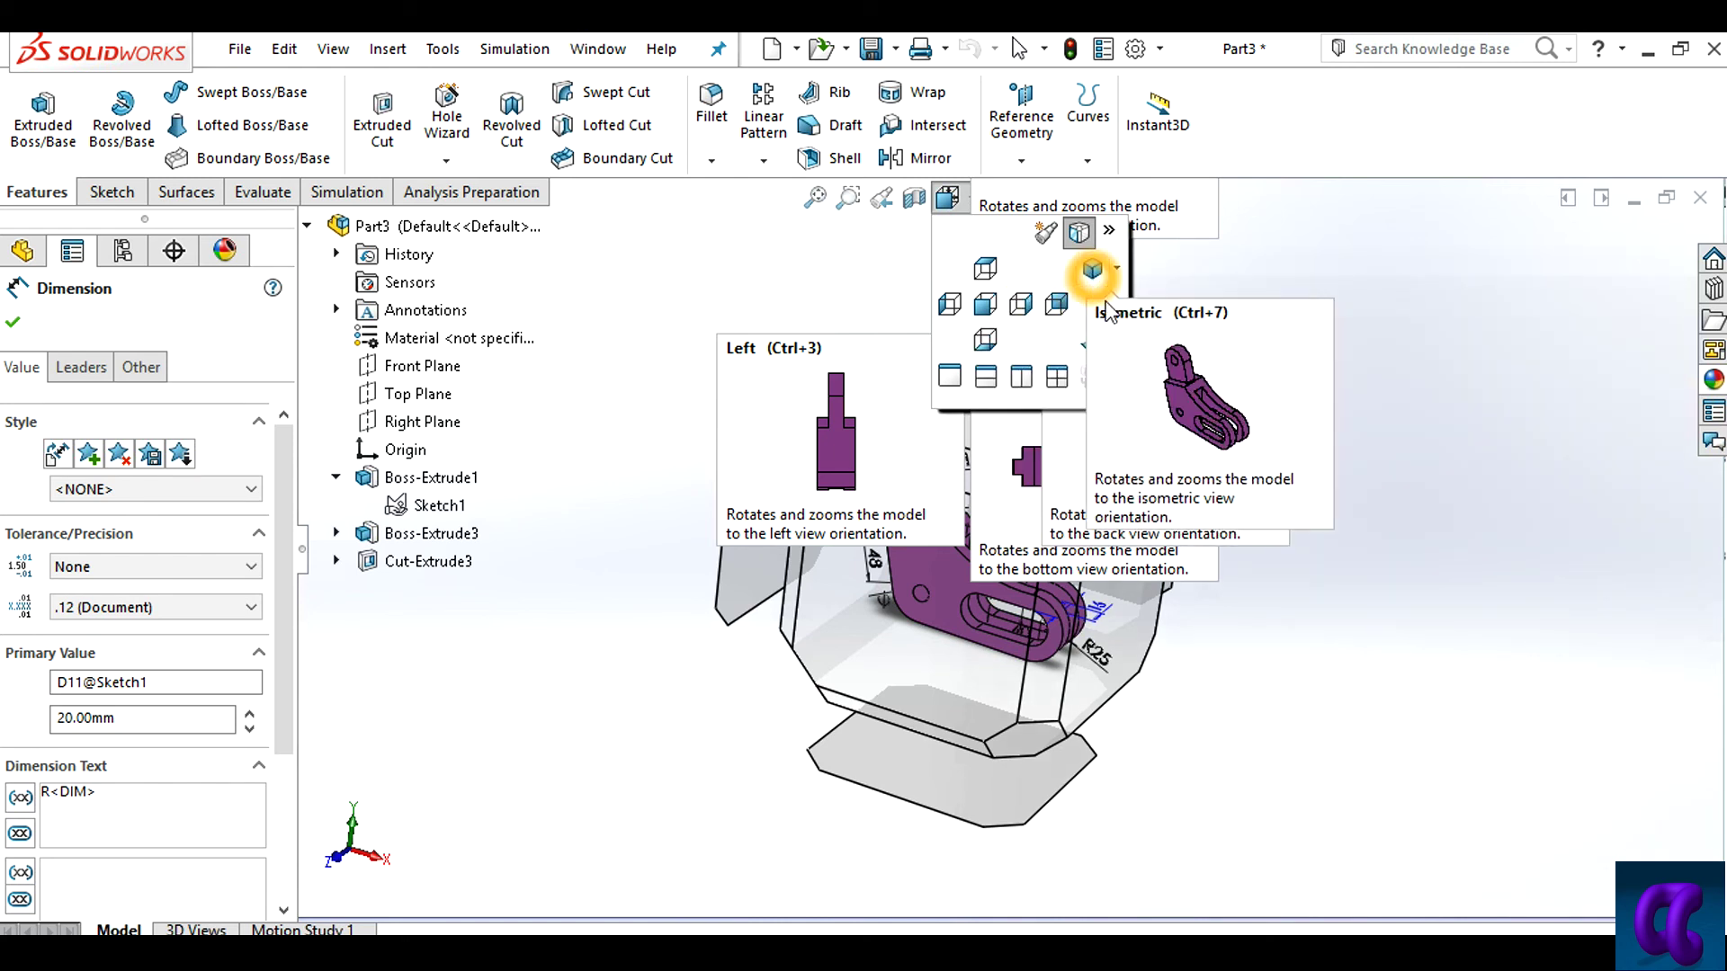
{"action": "left_click", "coordinate": [1223, 277]}
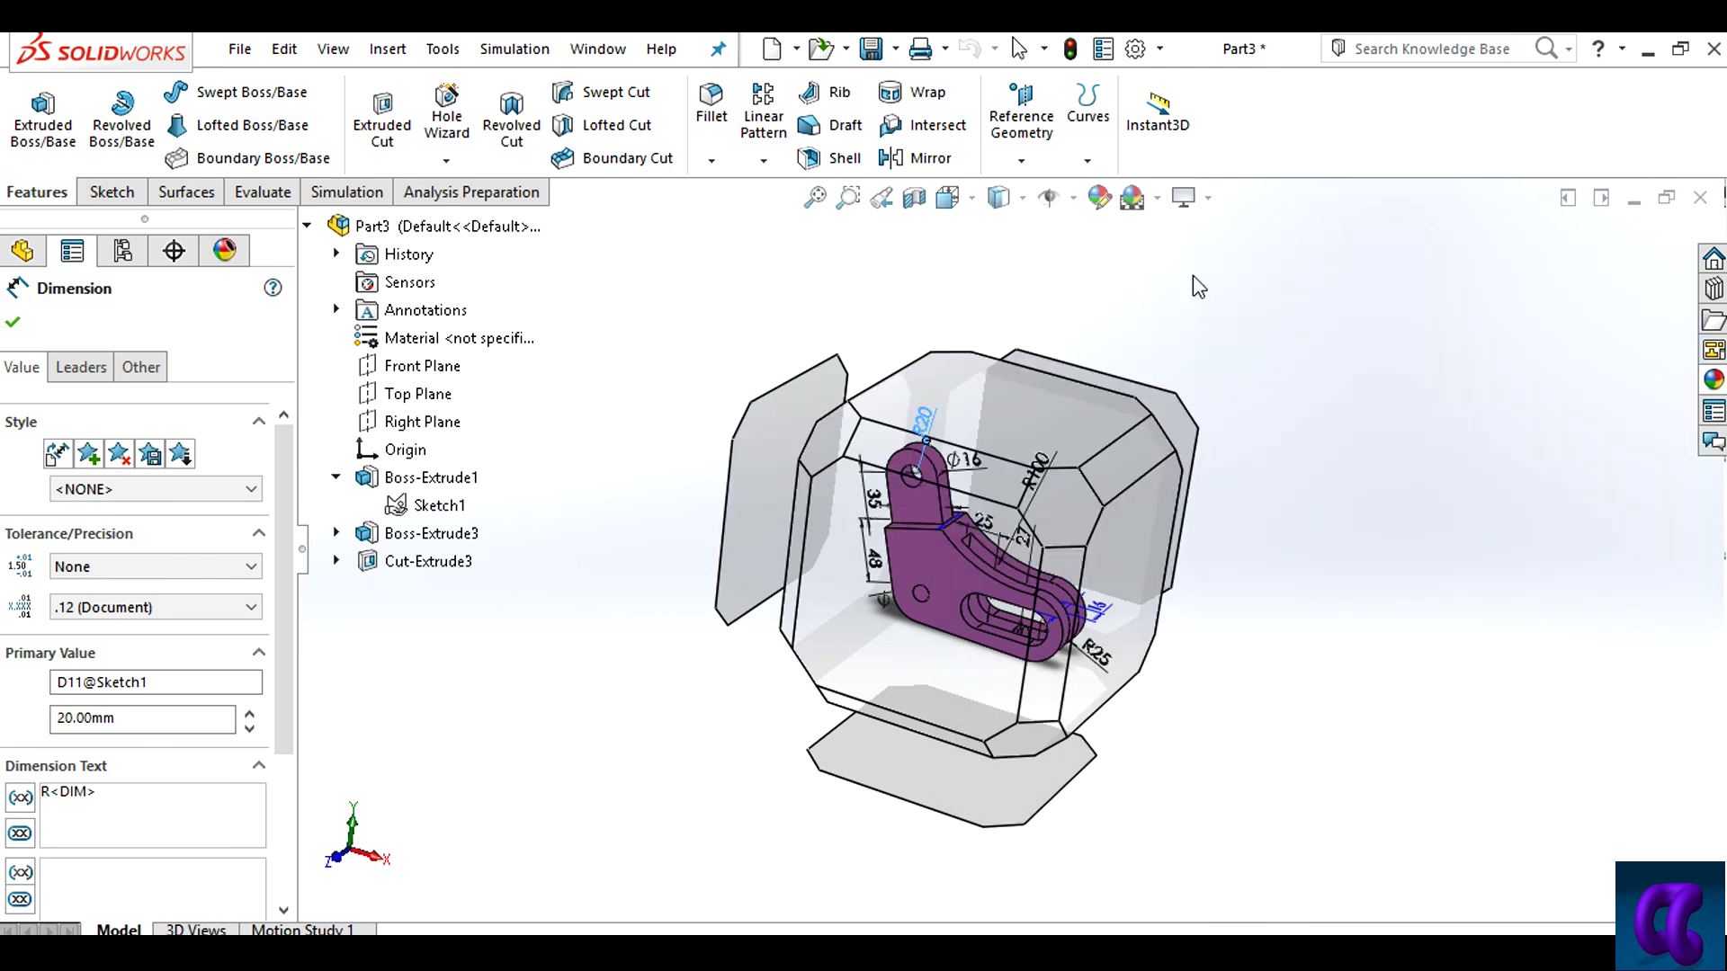
{"action": "key", "text": "ctrl+1"}
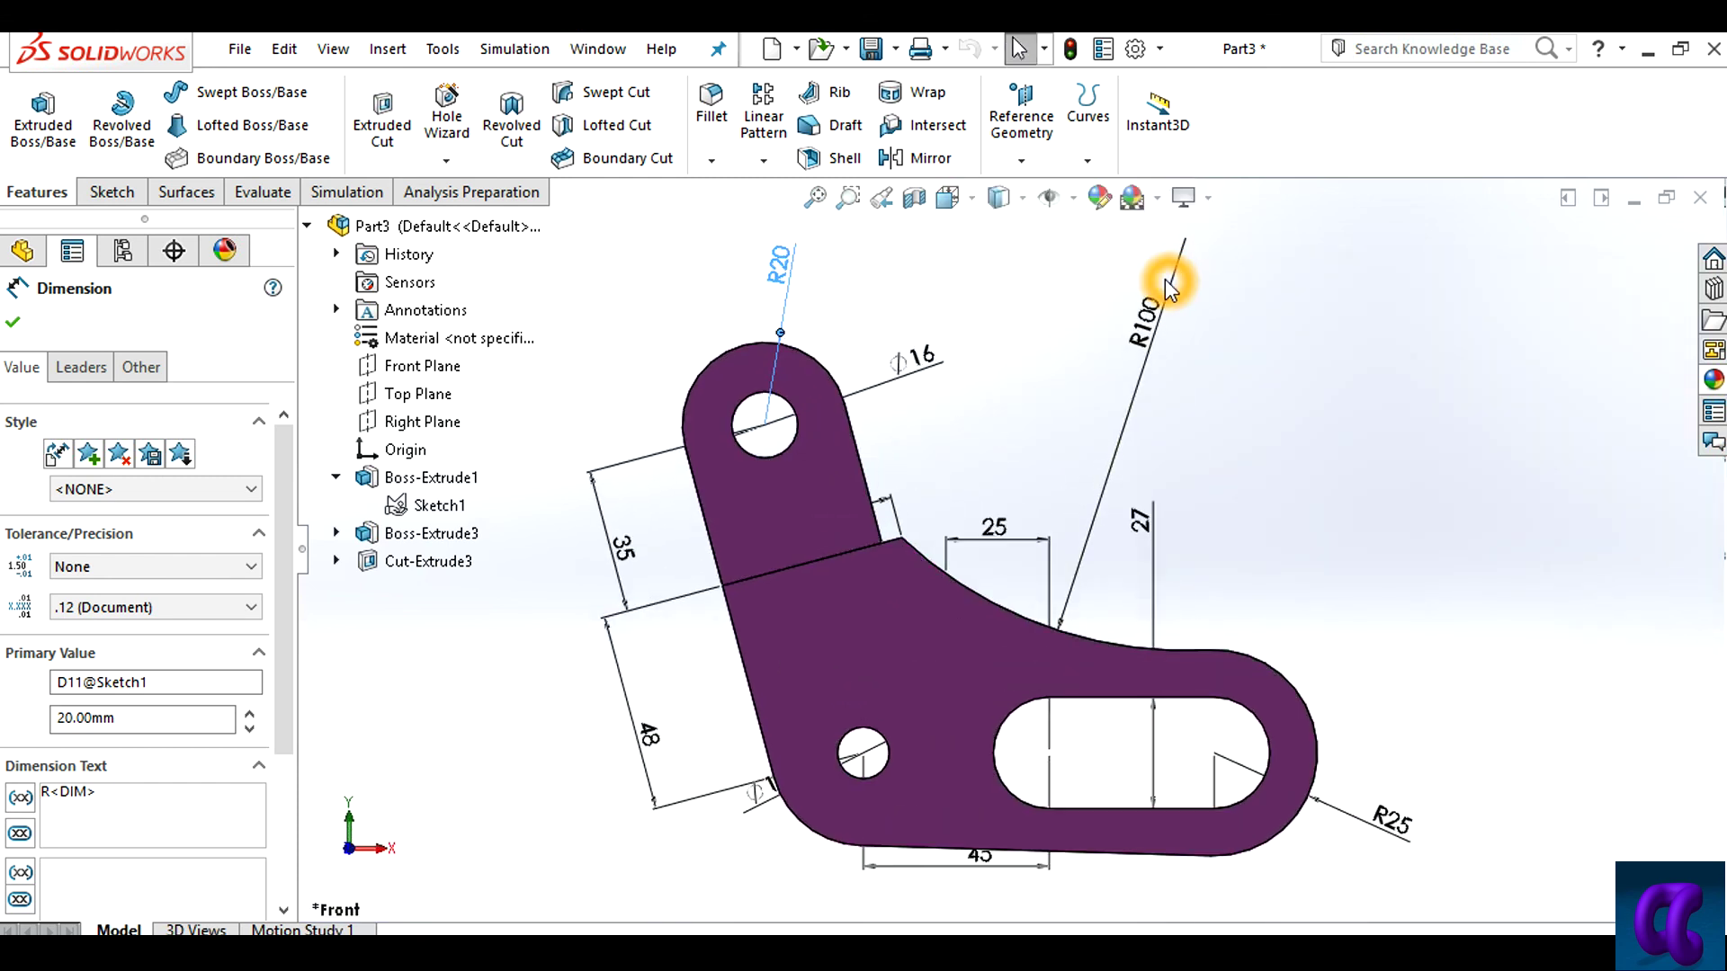
{"action": "key", "text": "ctrl+4"}
{"action": "key", "text": "ctrl+1"}
{"action": "key", "text": "ctrl+4"}
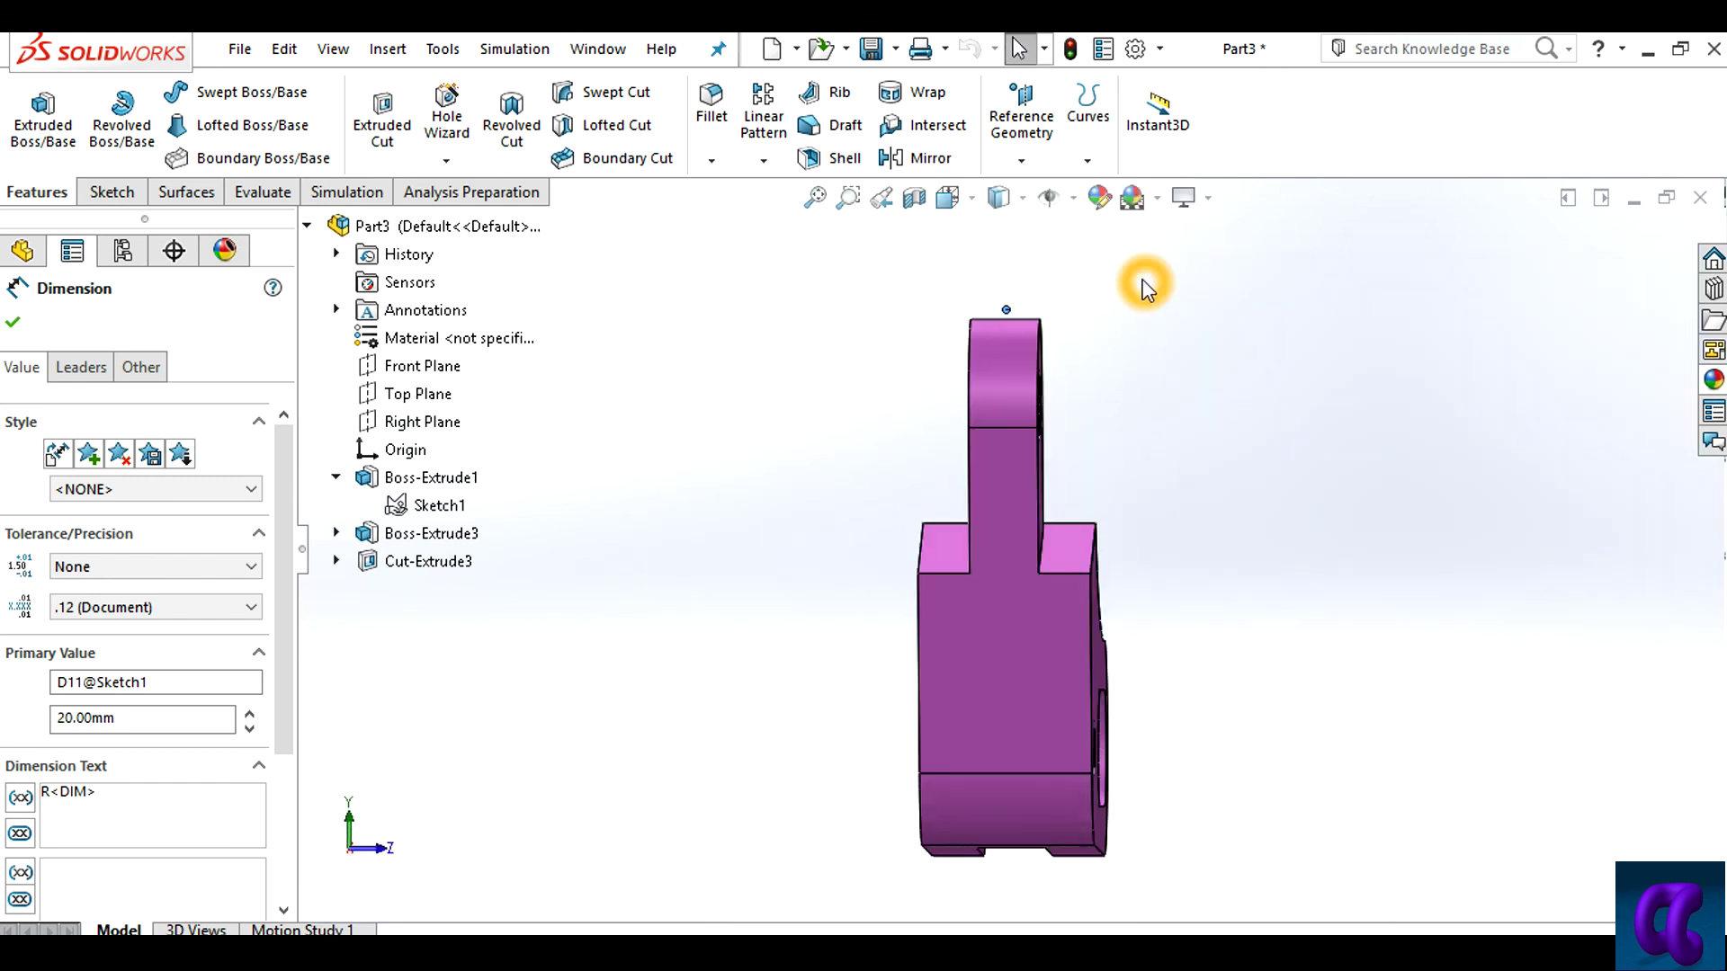
{"action": "key", "text": "ctrl+5"}
{"action": "key", "text": "ctrl+6"}
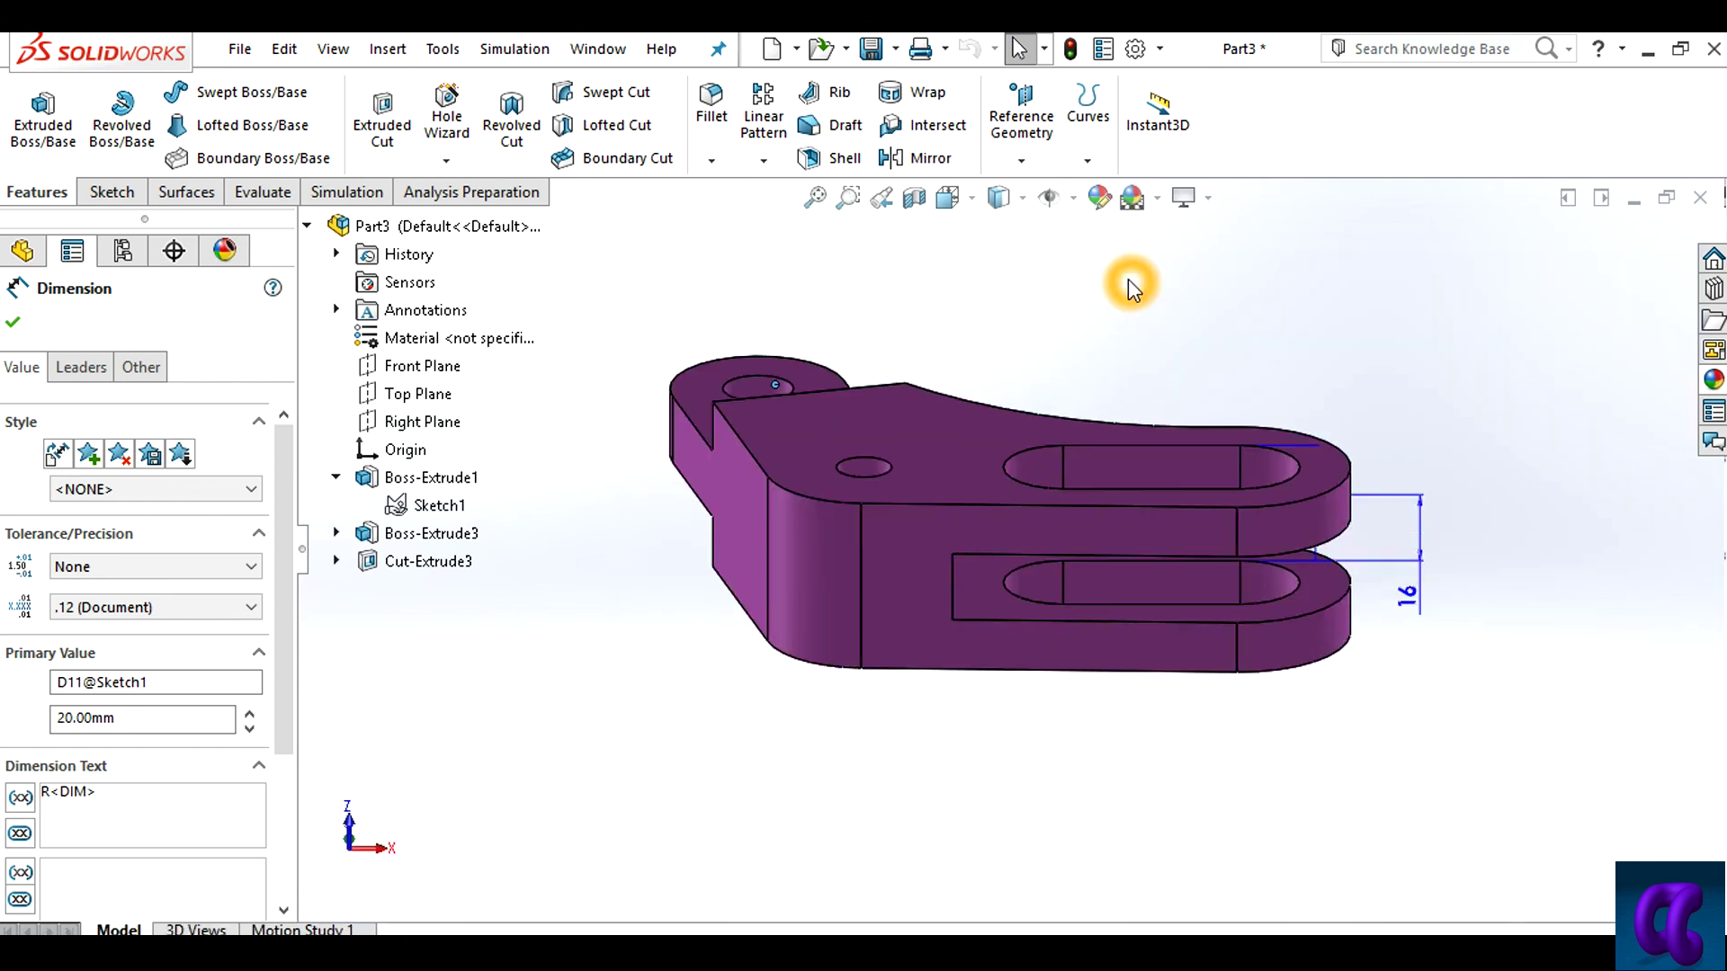
{"action": "key", "text": "ctrl+7"}
{"action": "key", "text": "ctrl+8"}
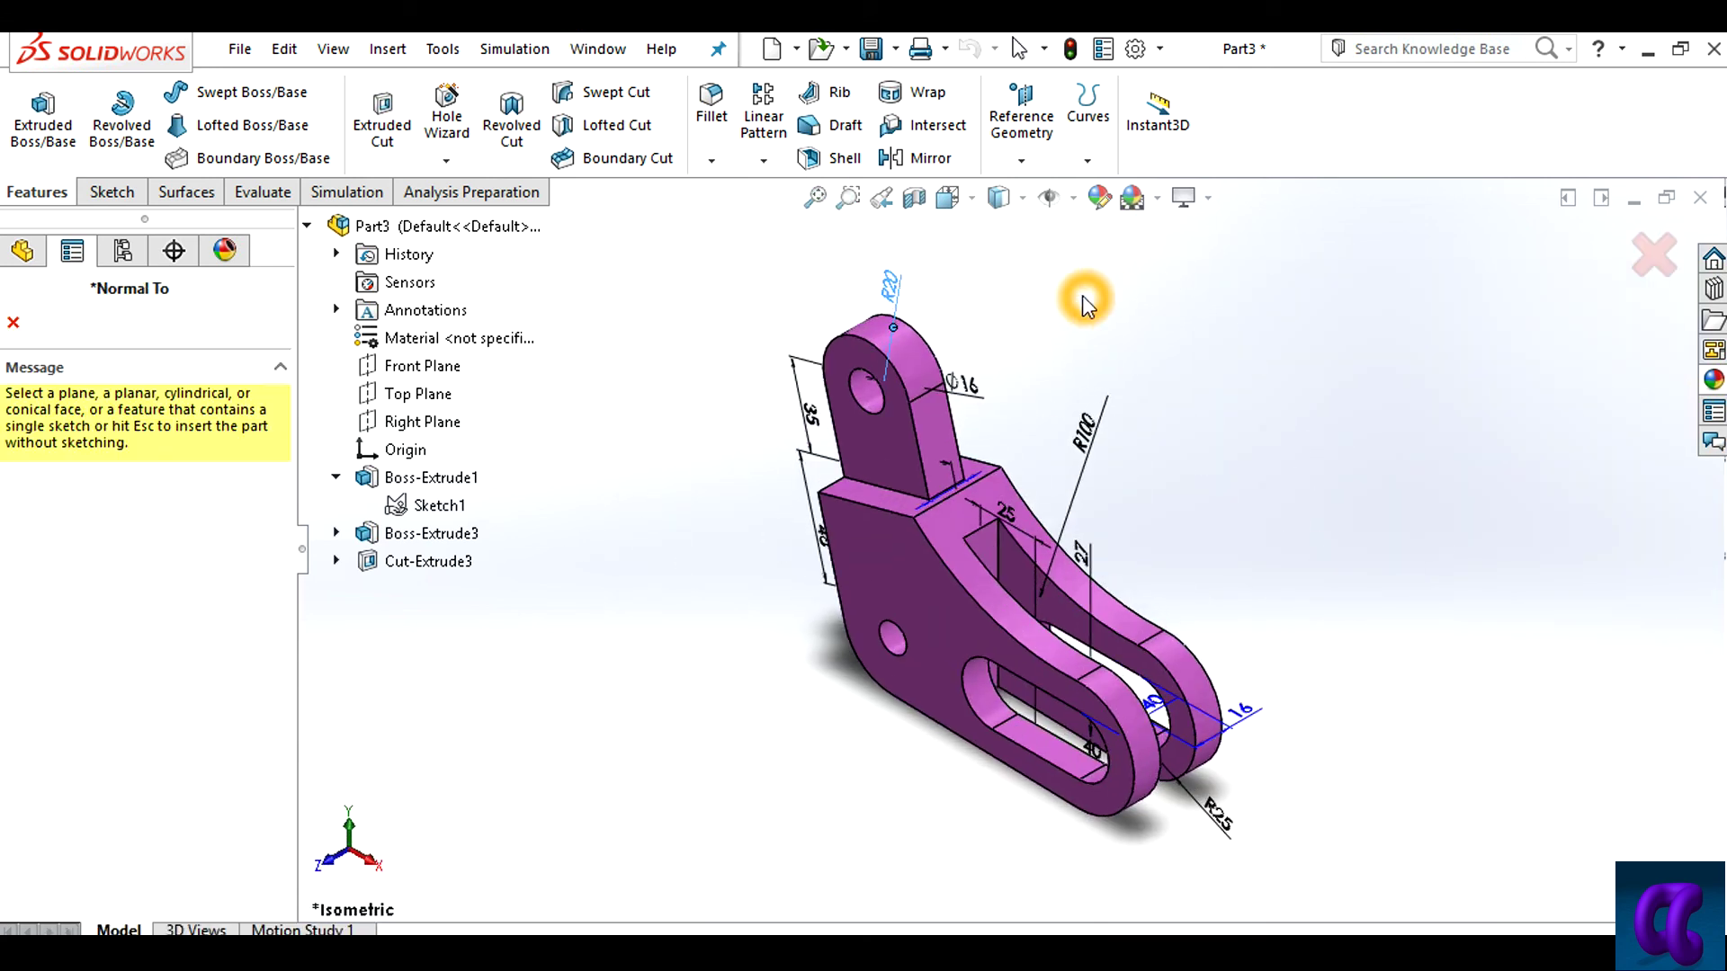